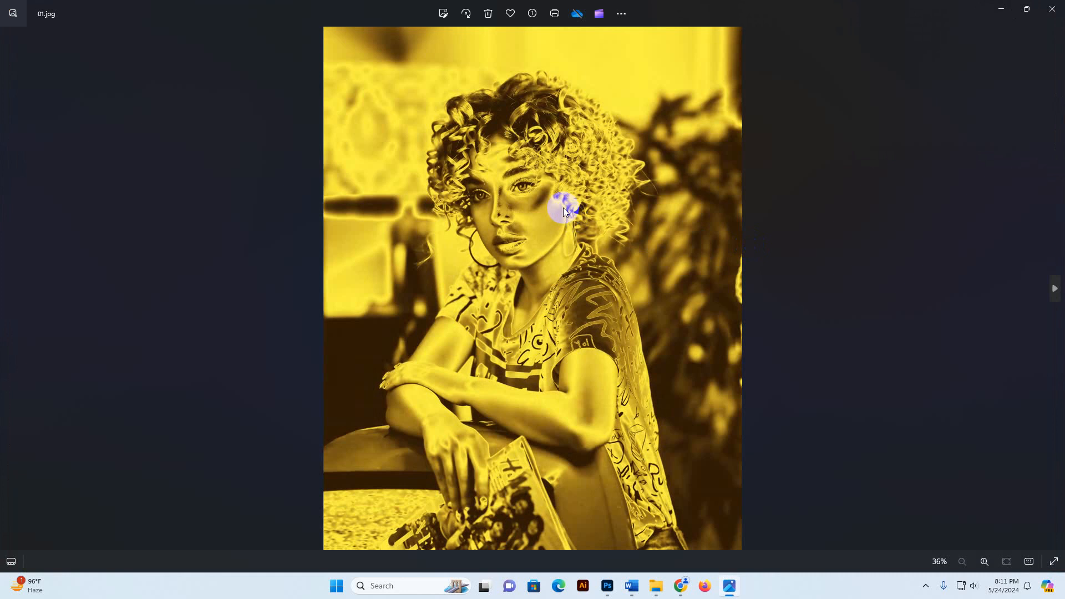
Browse the sample images up to the Gold Photo Effect Oil Paint Photoshop Action previews, comparing original portraits with their gold versions.
key("Right")
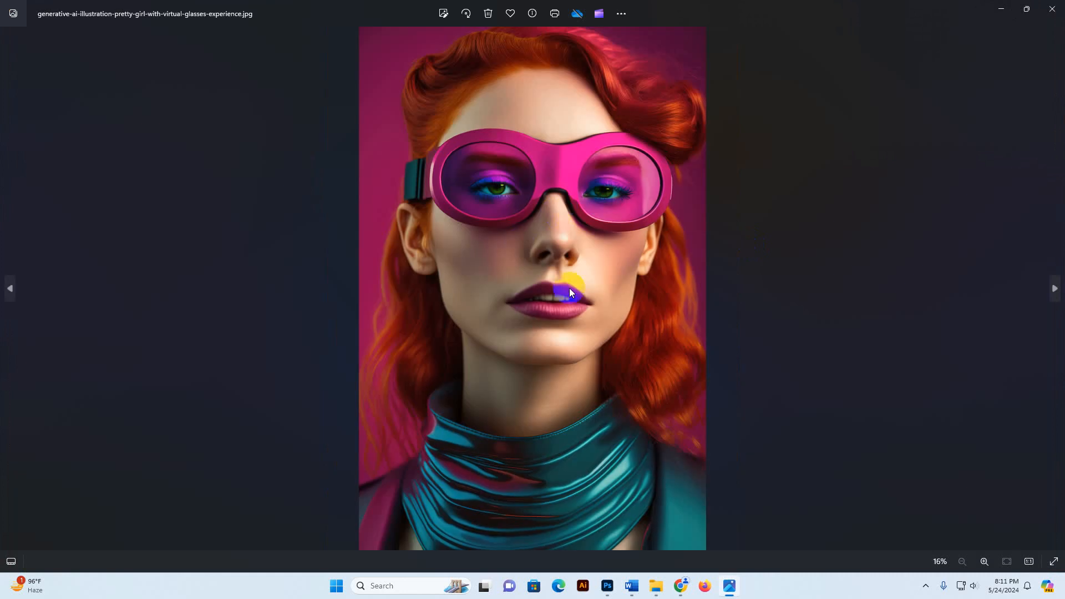
key("Right")
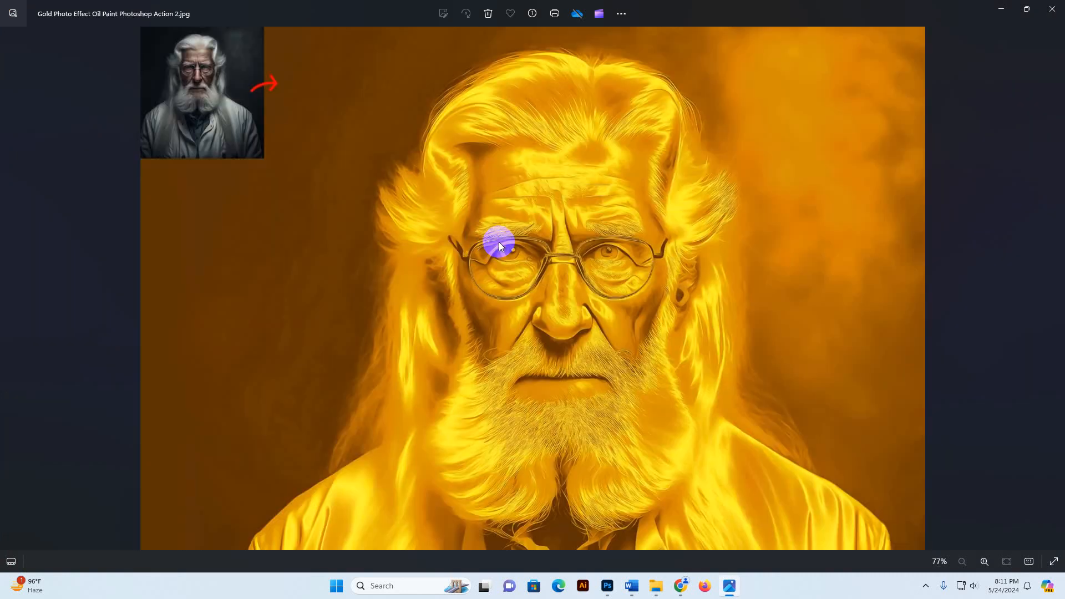
key("Right")
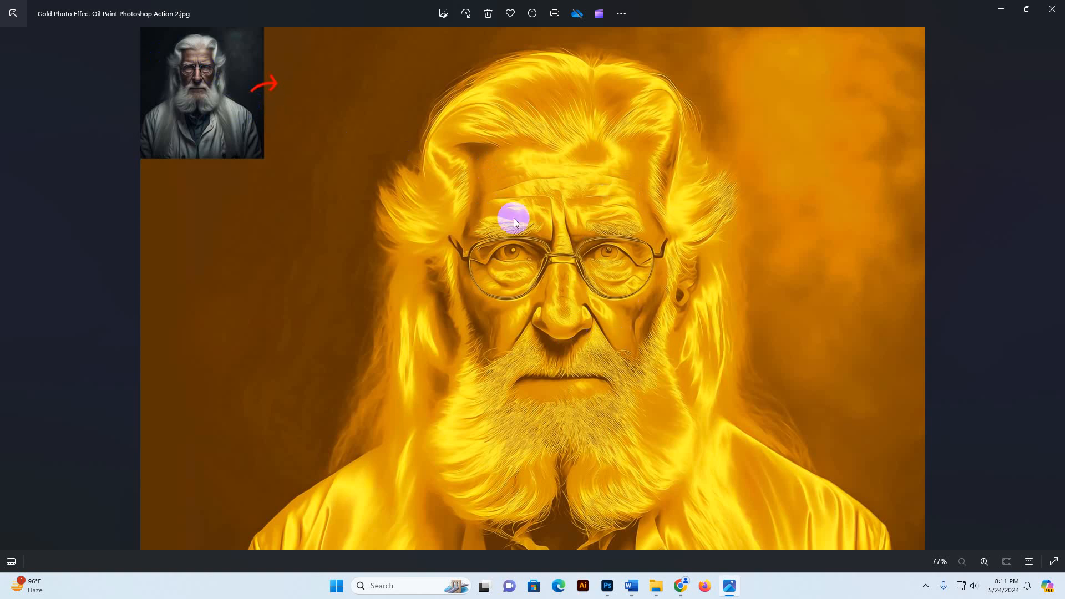
key("Right")
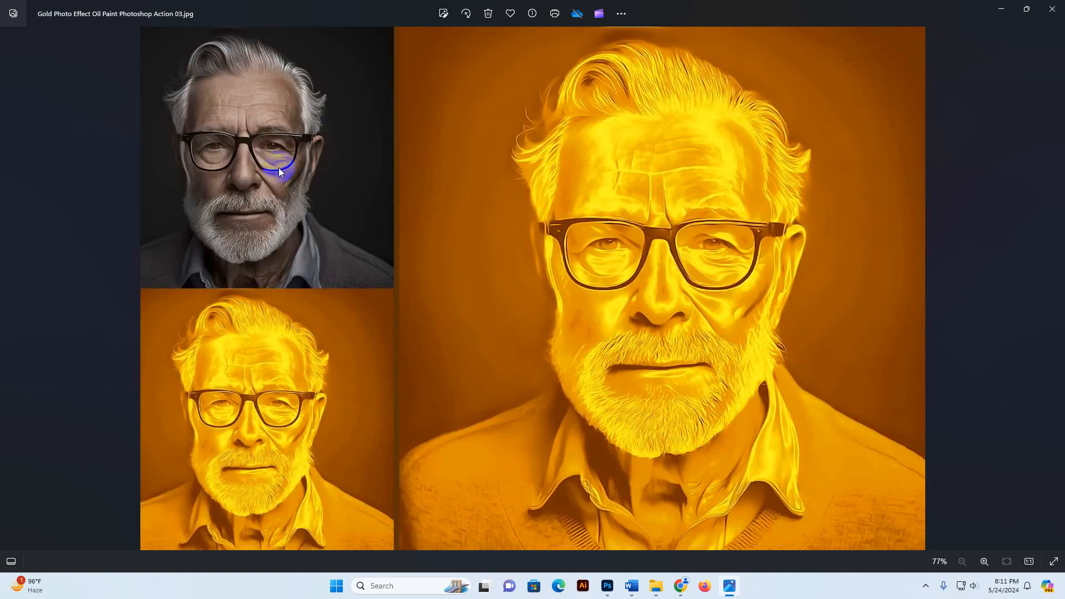
left_click(283, 376)
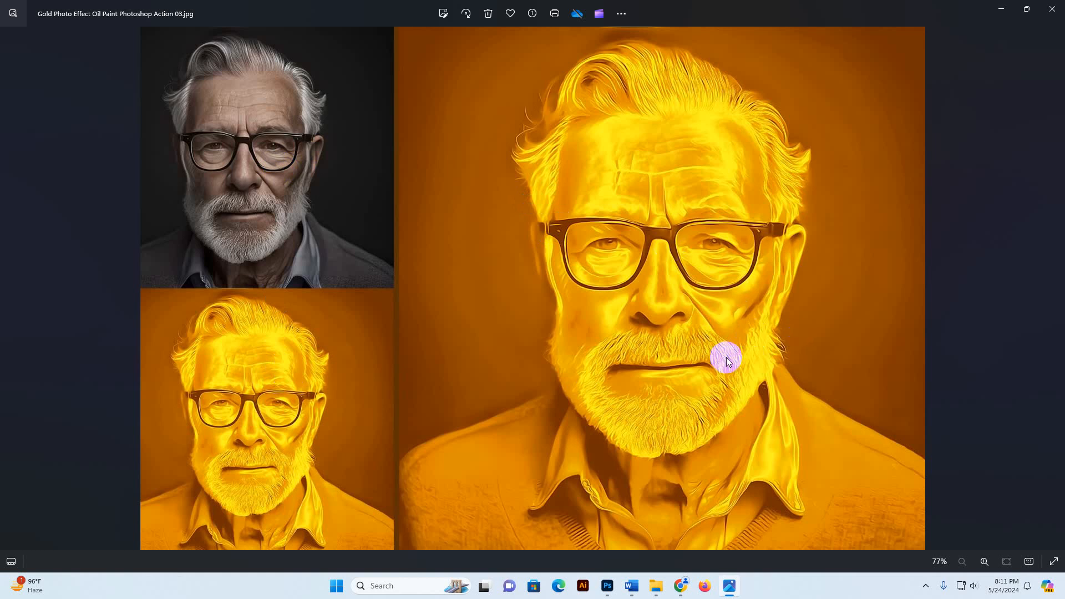
key("Right")
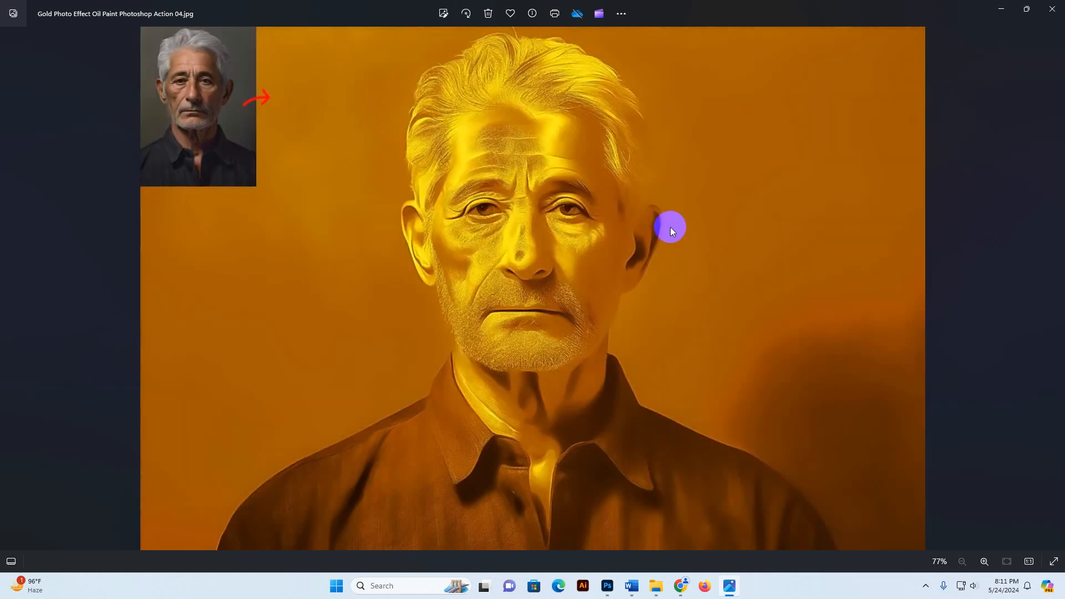
key("Right")
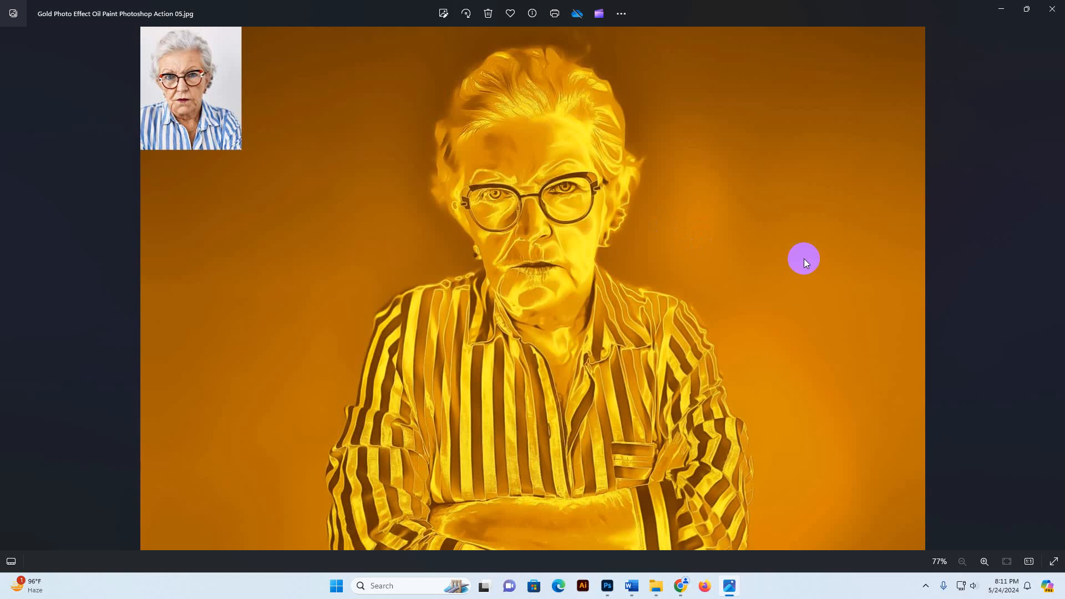
key("Right")
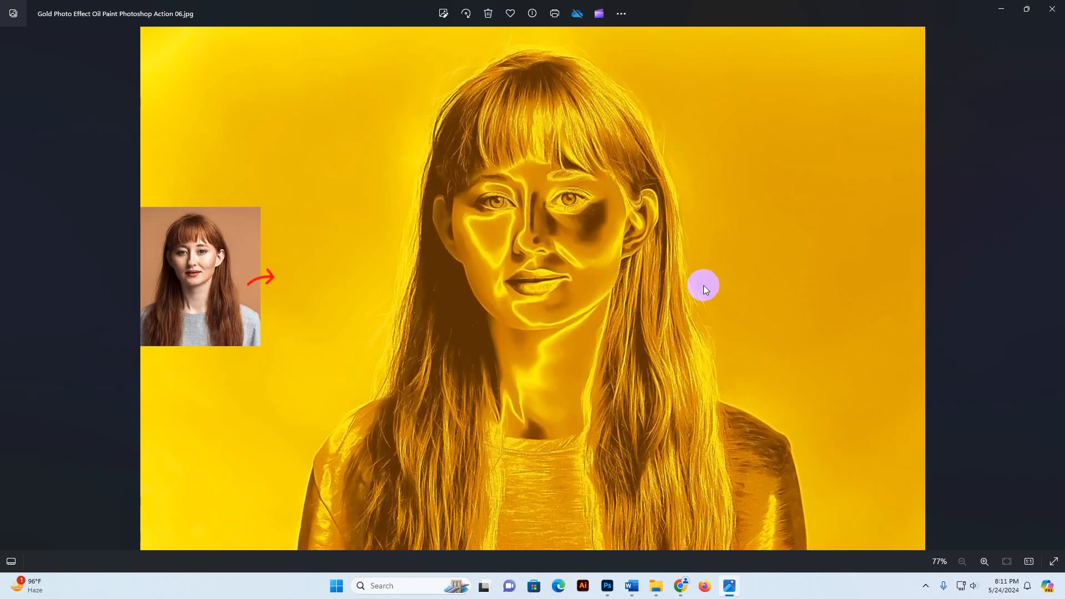
key("Right")
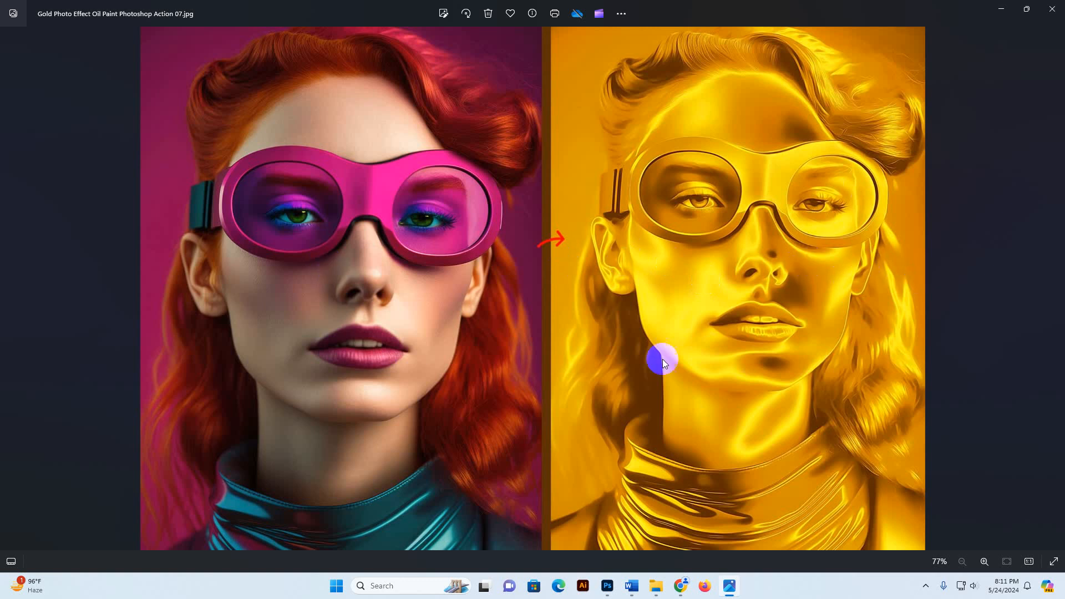
key("Right")
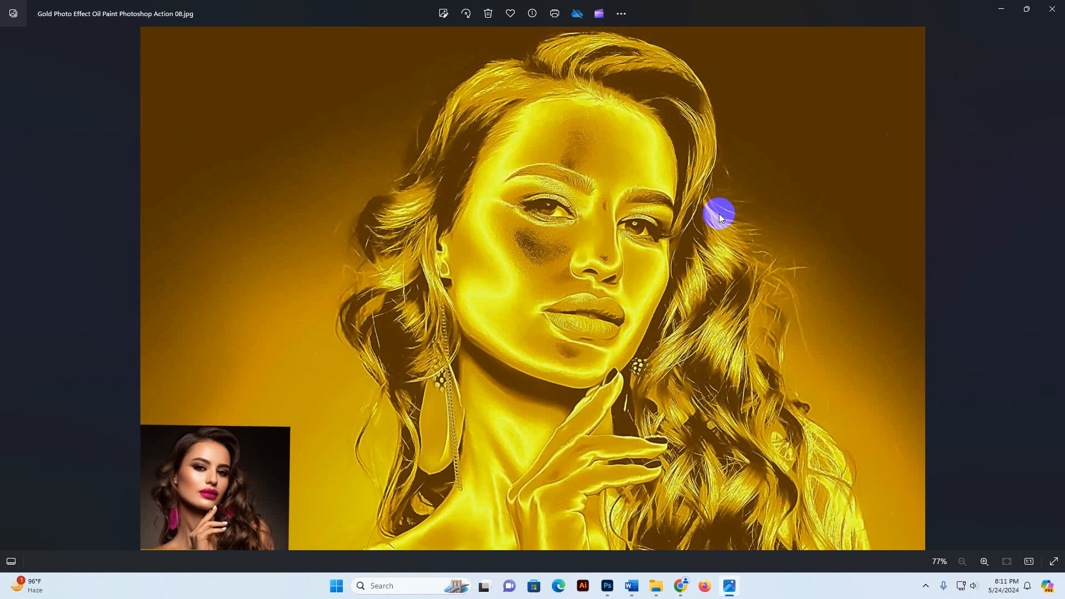
key("Right")
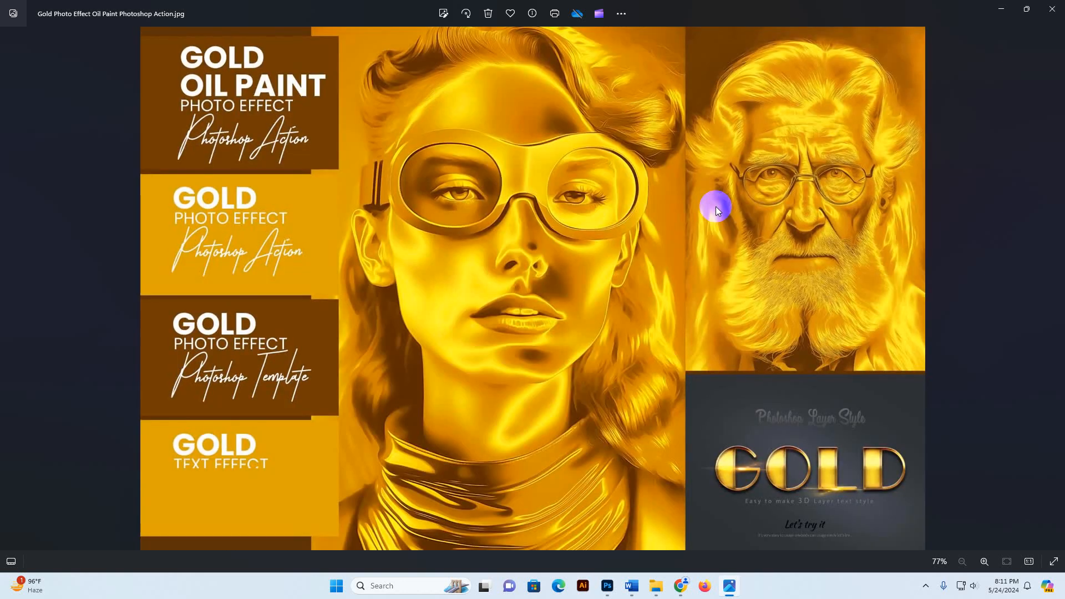
Browse the remaining Gold Photo Effect previews and the Gold Text Effect 1 and 2 images, and close the image viewer.
key("Right")
key("Right")
key("Right")
key("Right")
key("Right")
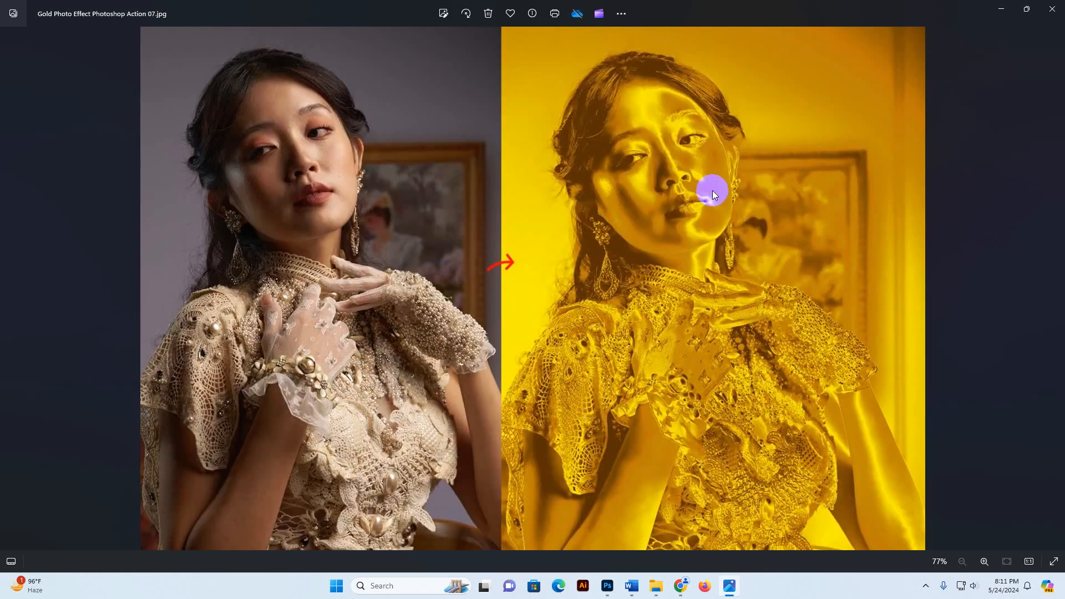
key("Right")
key("Right")
key("Right")
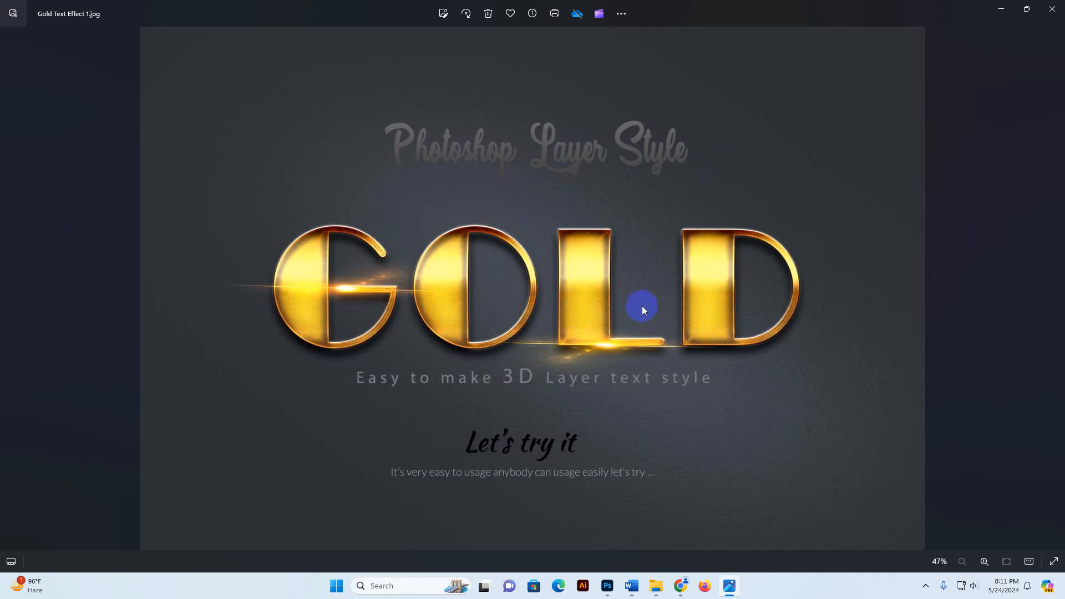
key("Right")
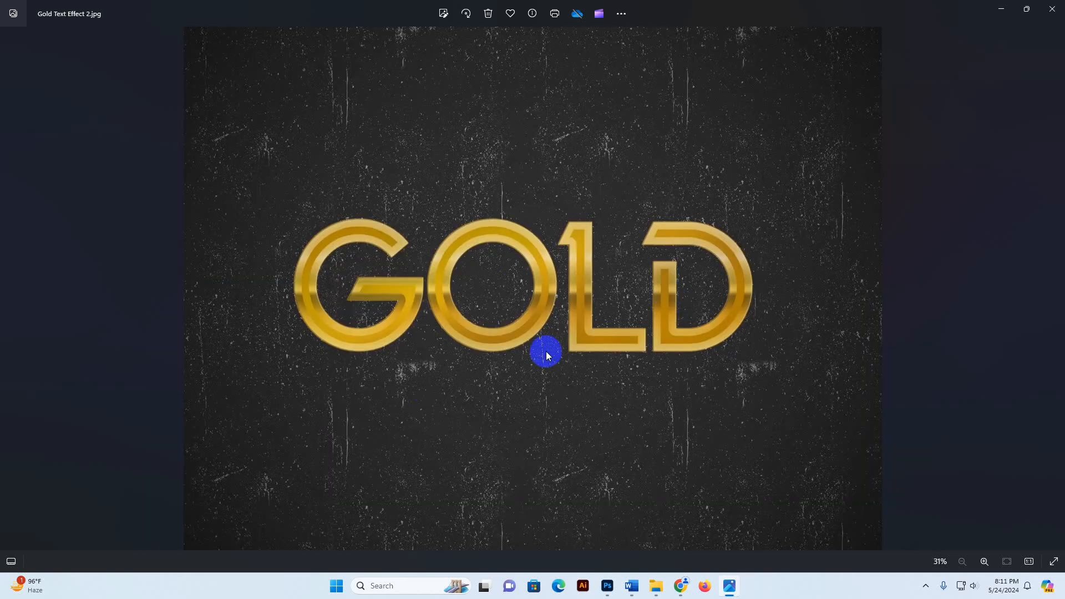
key("Right")
key("Left")
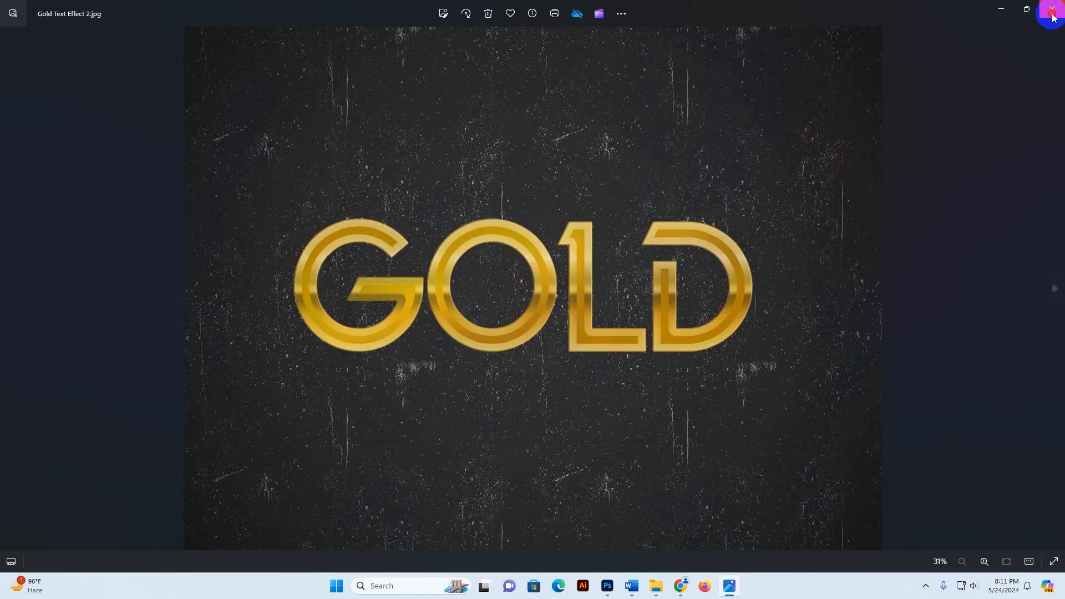
left_click(1052, 12)
View the "Gold photo template" image from the Golden Effect Collation folder and close it.
left_click(471, 208)
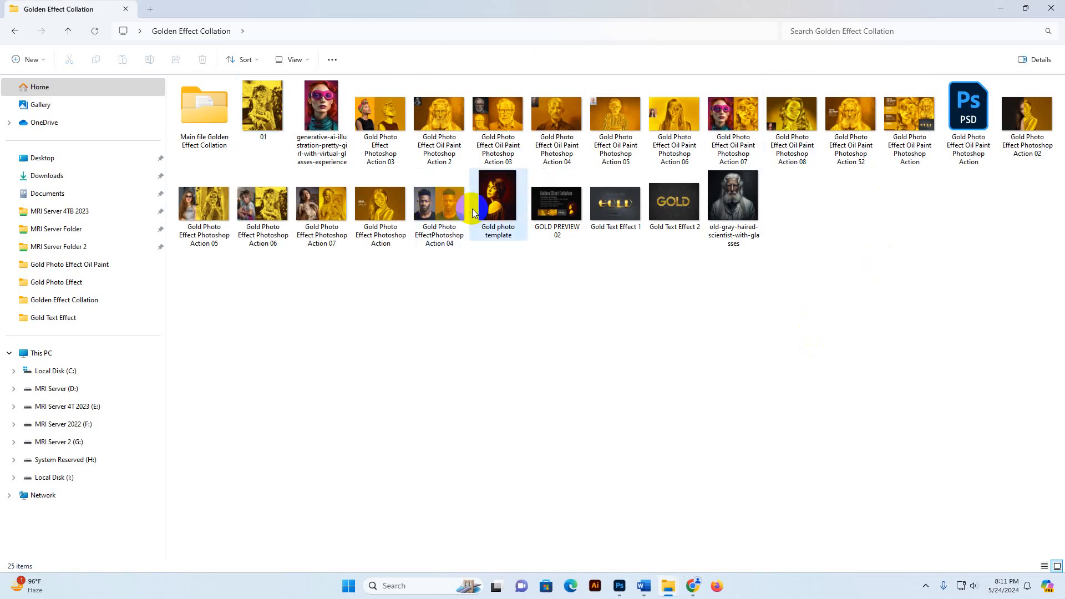
double_click(471, 209)
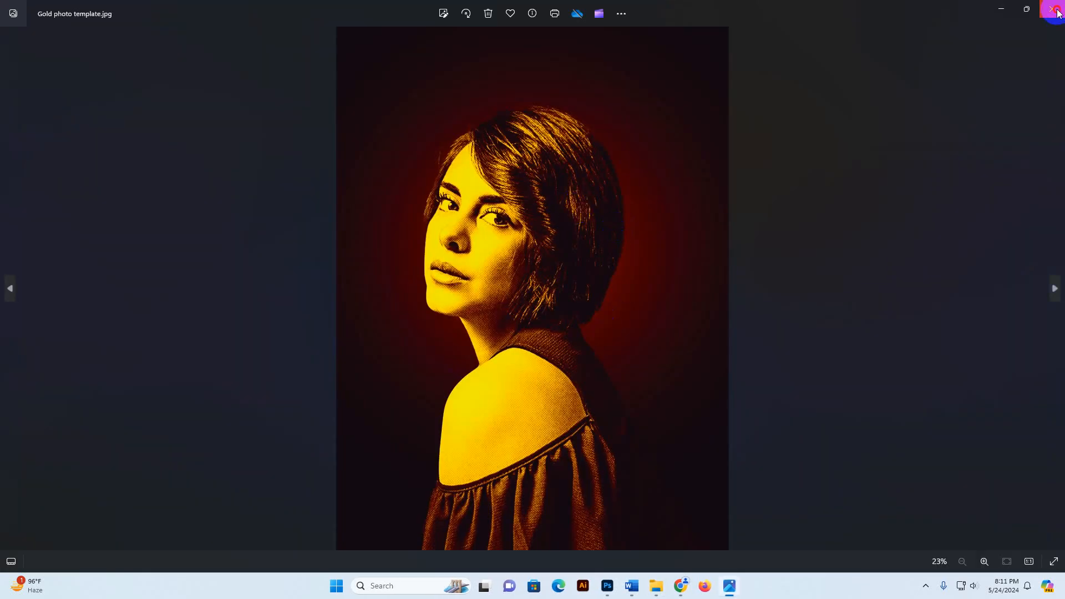
left_click(1052, 12)
Open "help file how to usgae" in the Main file Golden Effect Collation folder and read its photo size, support and usage notes.
double_click(205, 121)
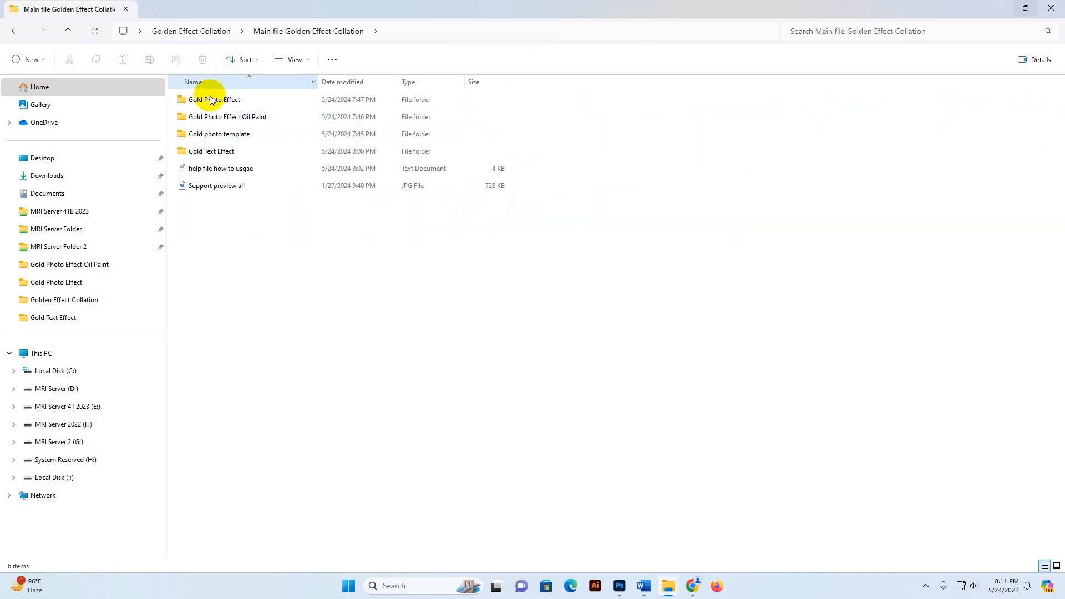
double_click(206, 169)
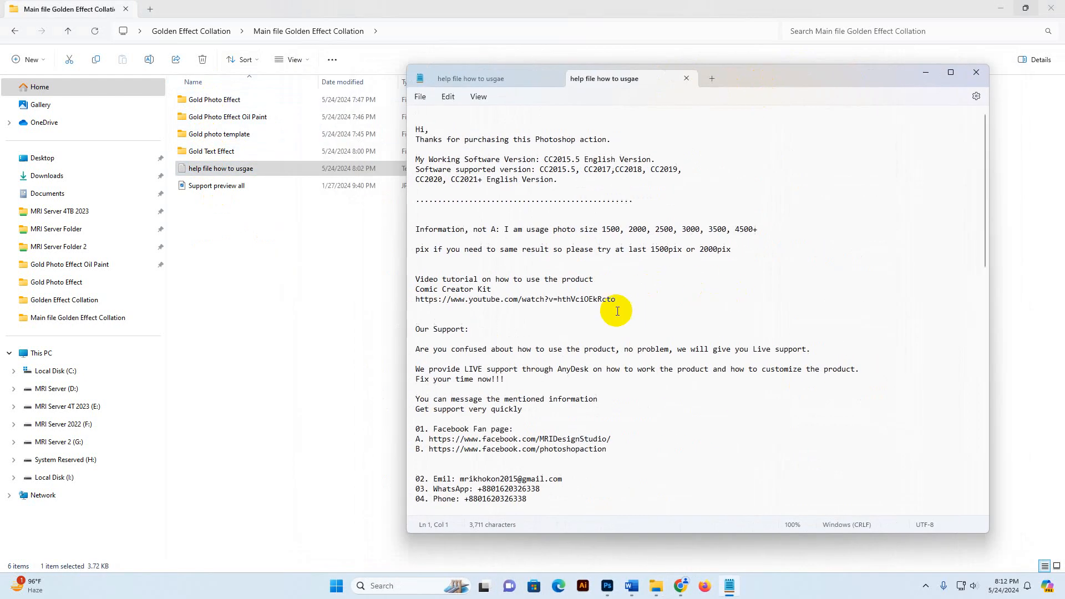
scroll(616, 308, "down", 3)
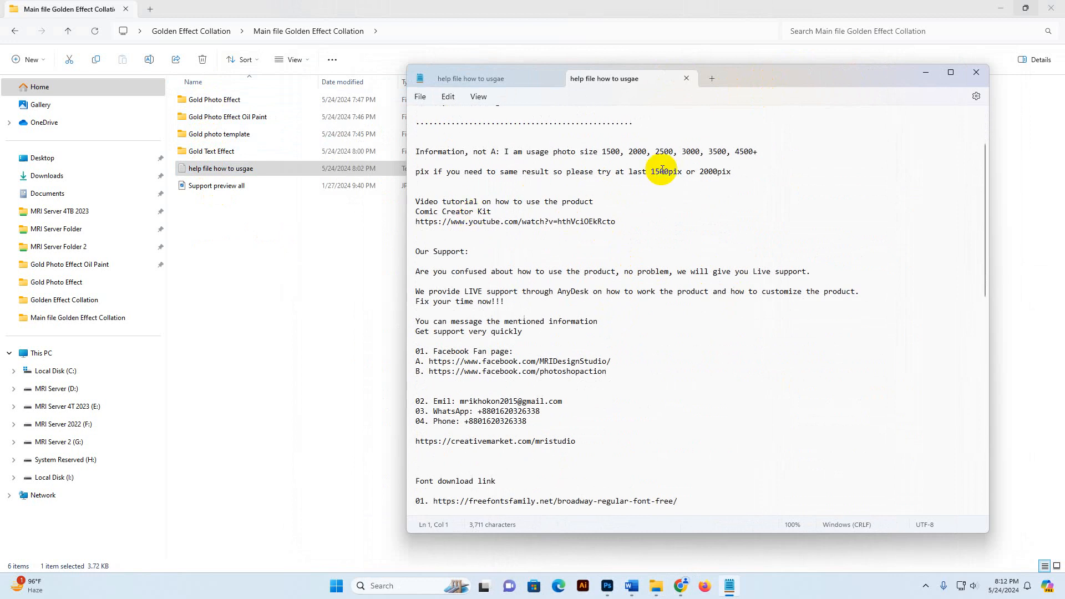
left_click_drag(730, 172, 529, 151)
scroll(629, 278, "down", 2)
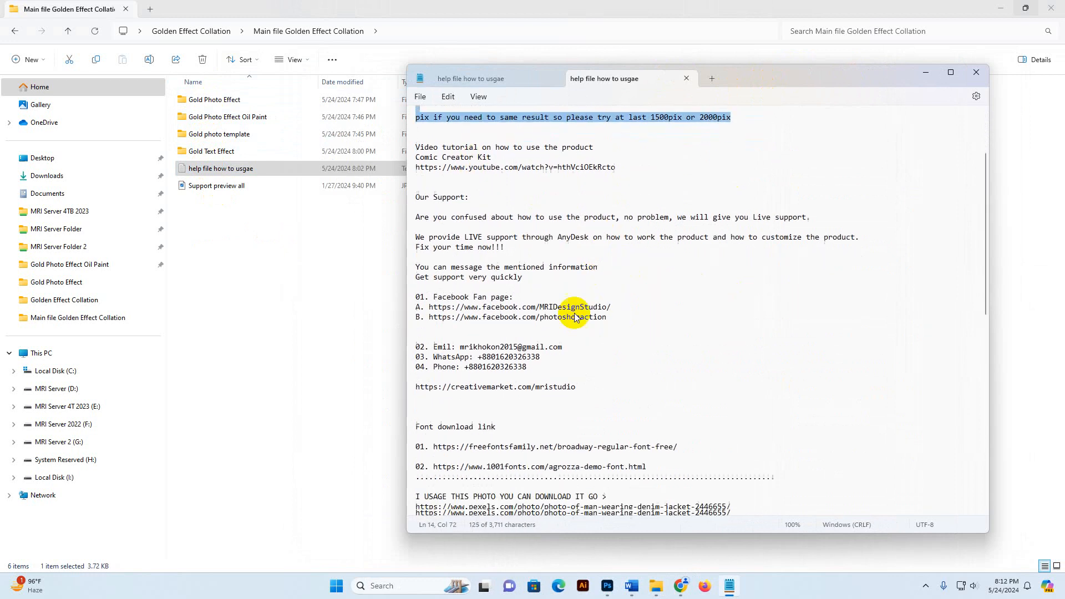
left_click(575, 311)
scroll(550, 348, "down", 6)
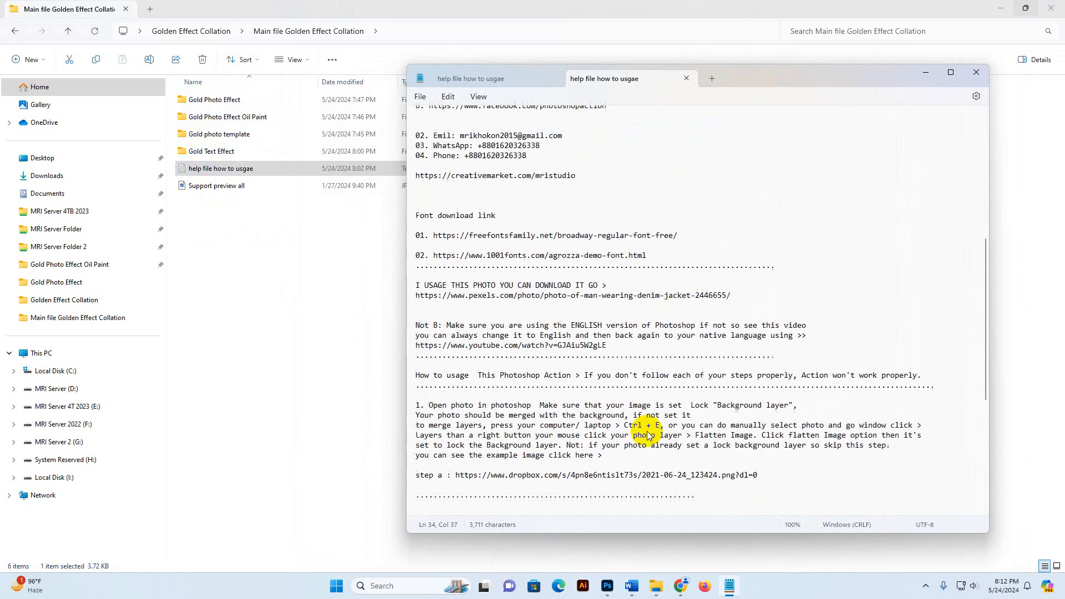
Return to the font download section of the help file and highlight its two font links.
scroll(643, 396, "up", 5)
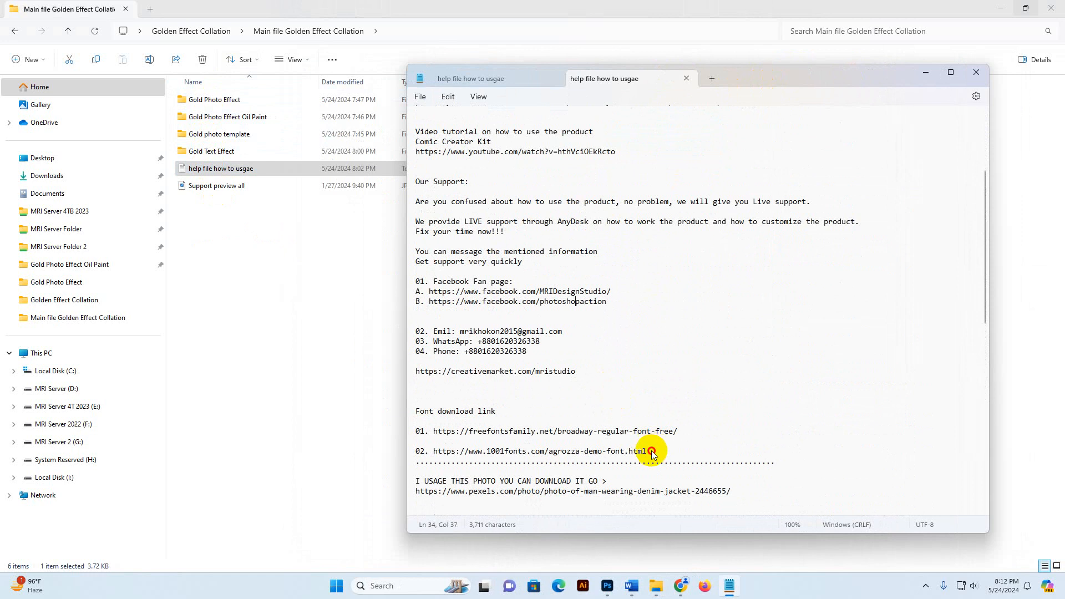
left_click_drag(651, 452, 419, 422)
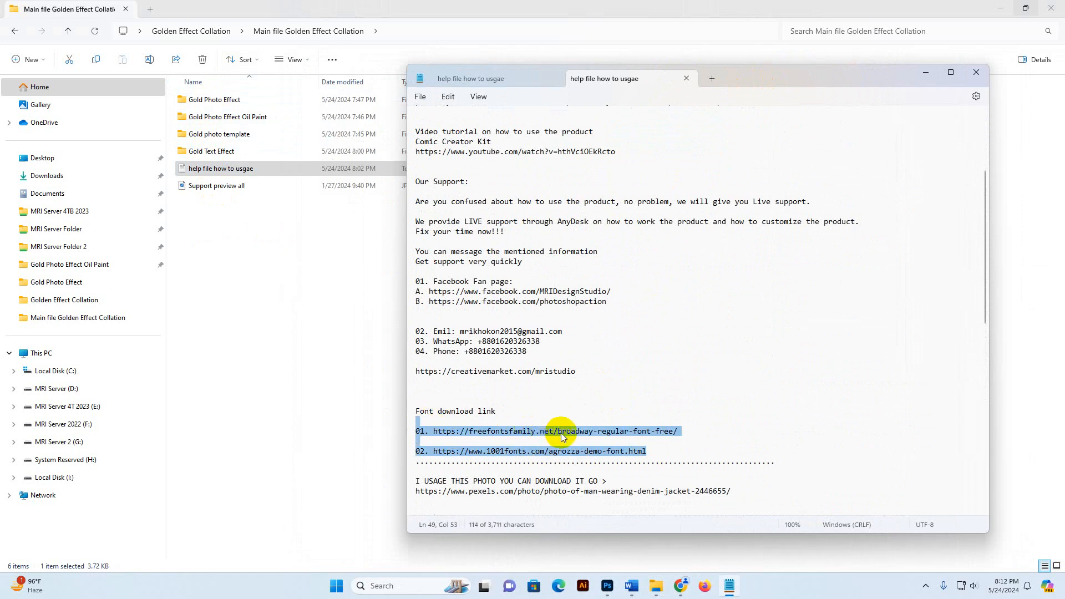
left_click(535, 432)
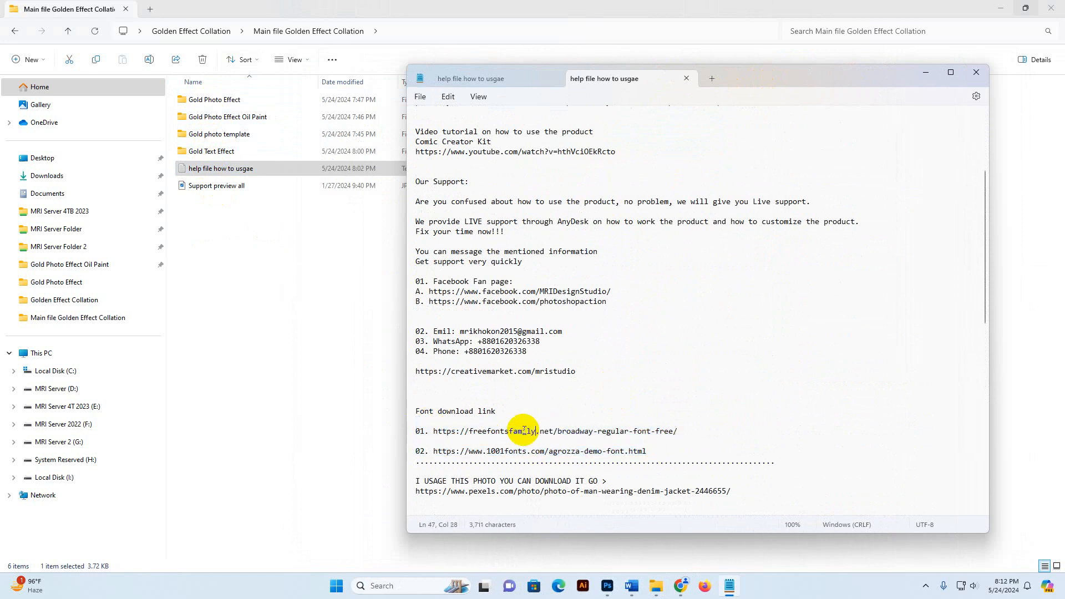
left_click_drag(677, 432, 438, 436)
left_click_drag(647, 451, 415, 451)
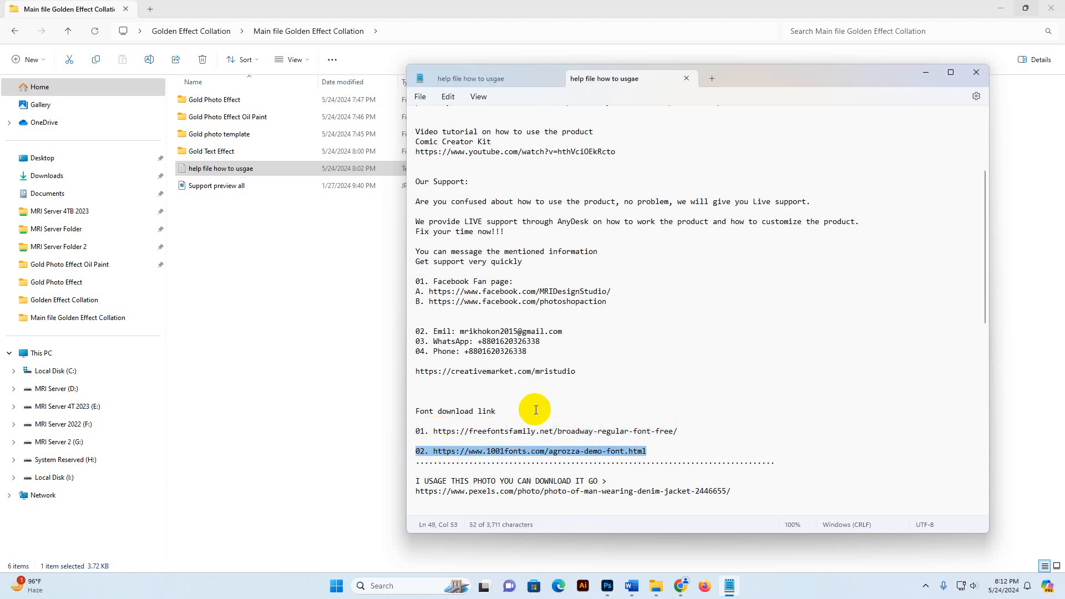
left_click(595, 410)
Copy the freefontsfamily.net Broadway font link from the help file and open it in a new Chrome tab.
left_click_drag(687, 431, 431, 433)
key("ctrl+c")
mouse_move(680, 586)
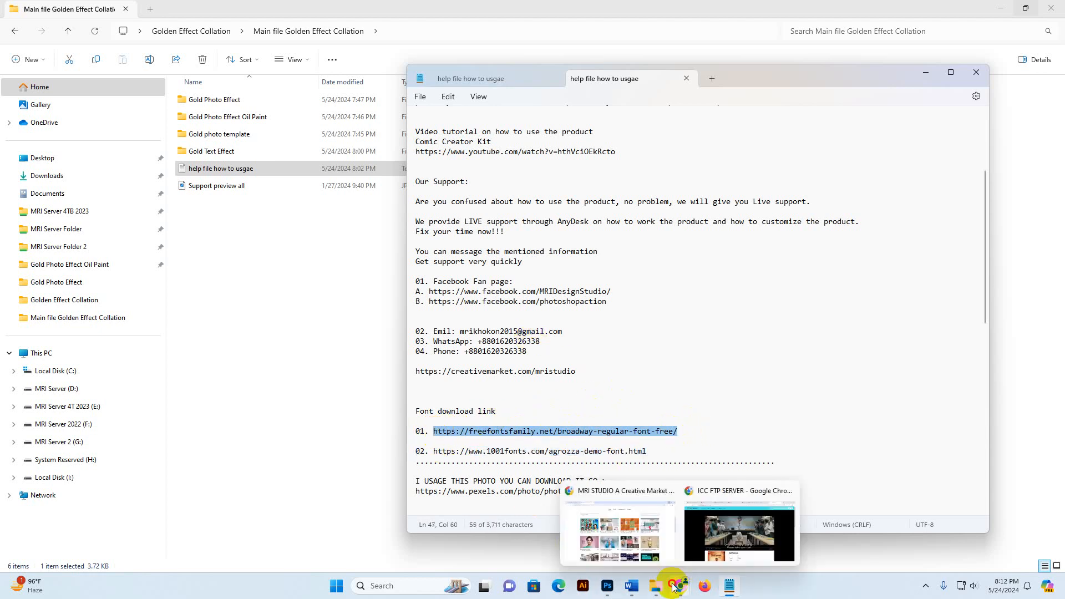
left_click(651, 528)
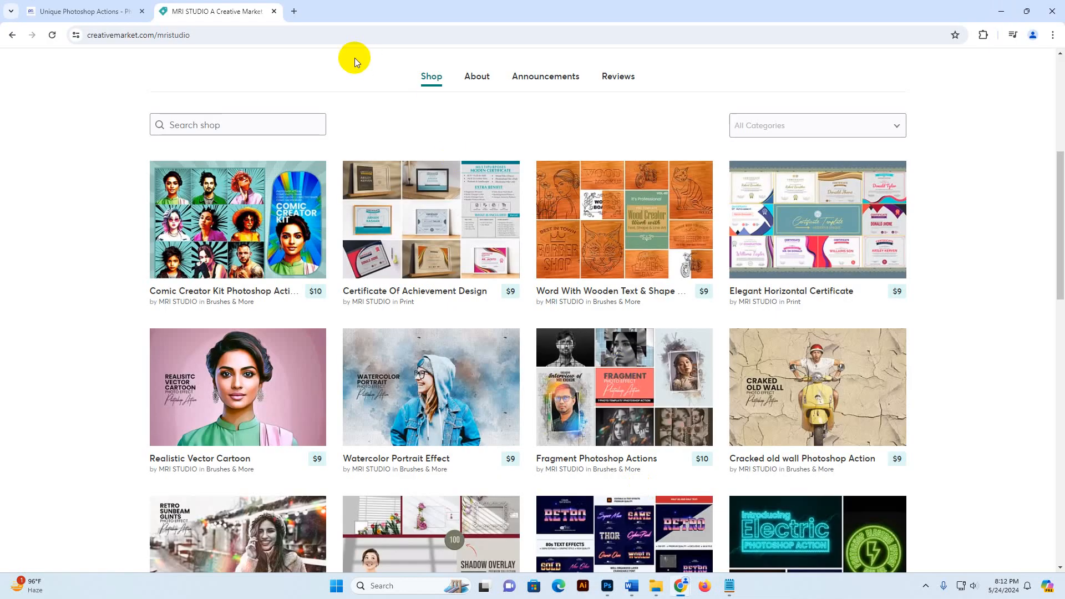
left_click(295, 9)
key("ctrl+v")
key("Return")
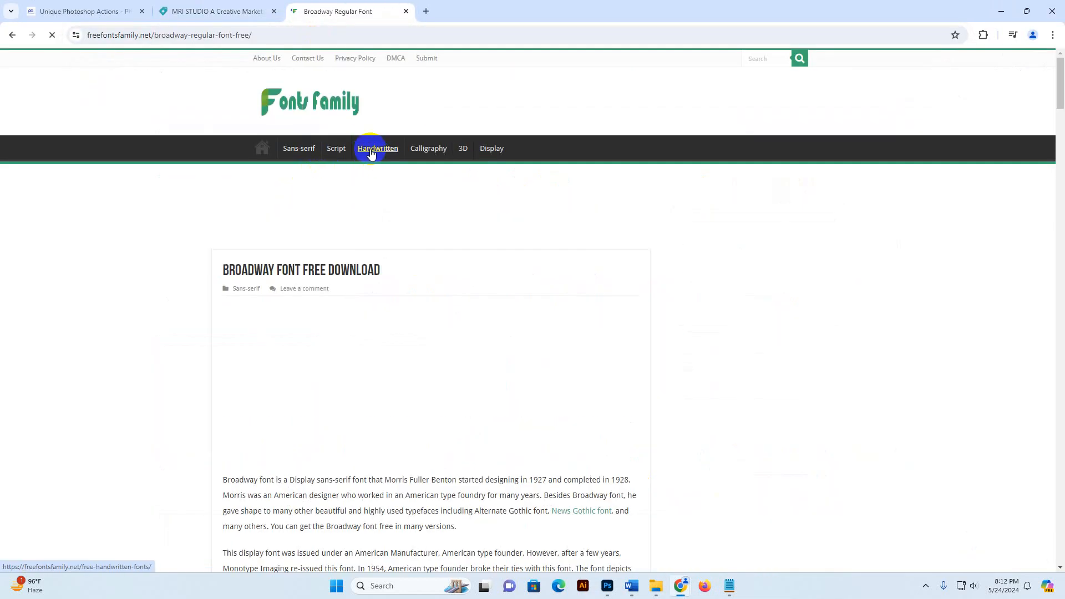
Look over the Broadway font download page, close its tab, minimize the browser and close the help file.
scroll(190, 366, "down", 3)
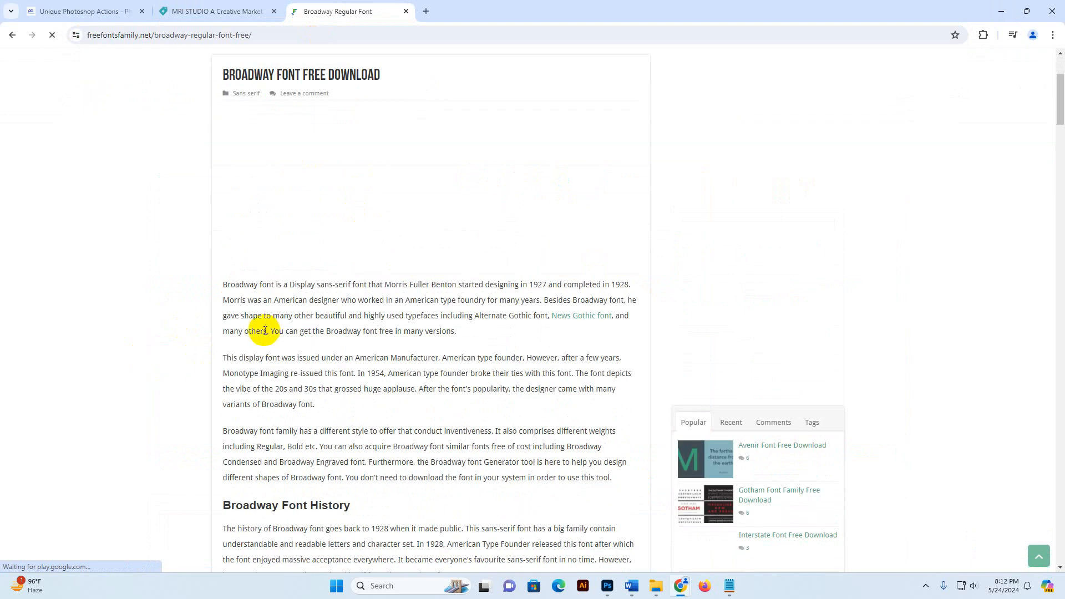
scroll(444, 297, "down", 10)
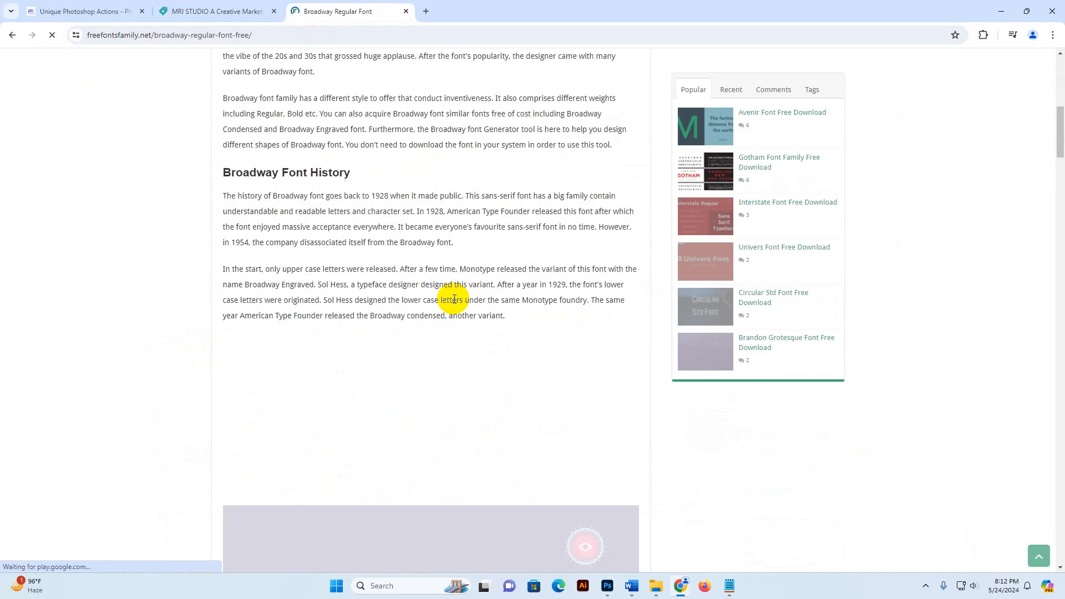
left_click(406, 11)
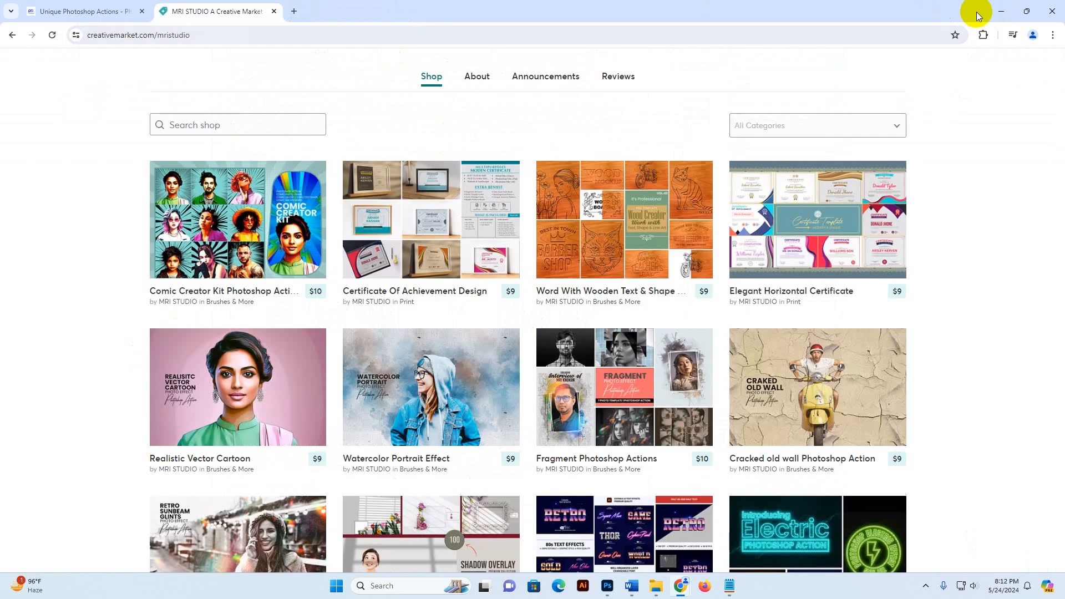
left_click(1001, 11)
left_click(977, 72)
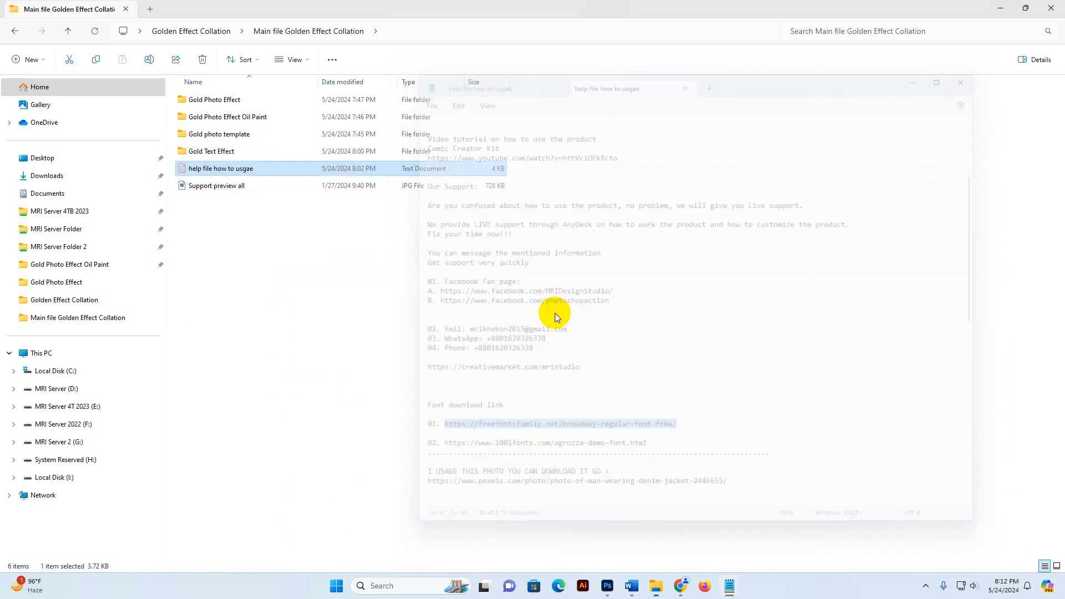
Open the Gold Photo Effect Oil Paint folder and select its Gold Photo Effect Oil Paint ATN file.
double_click(235, 121)
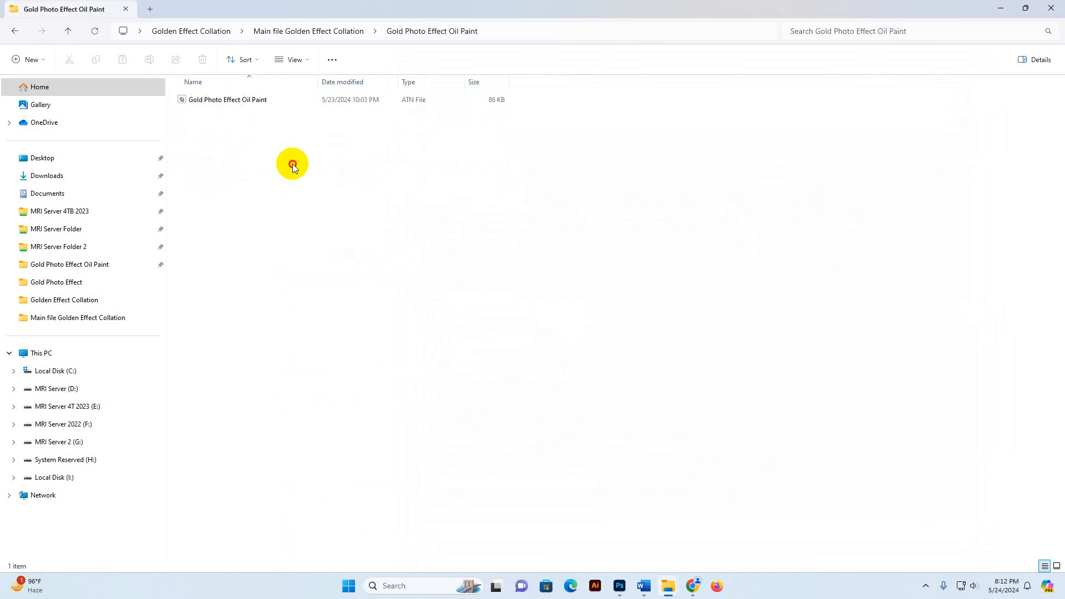
left_click(209, 103)
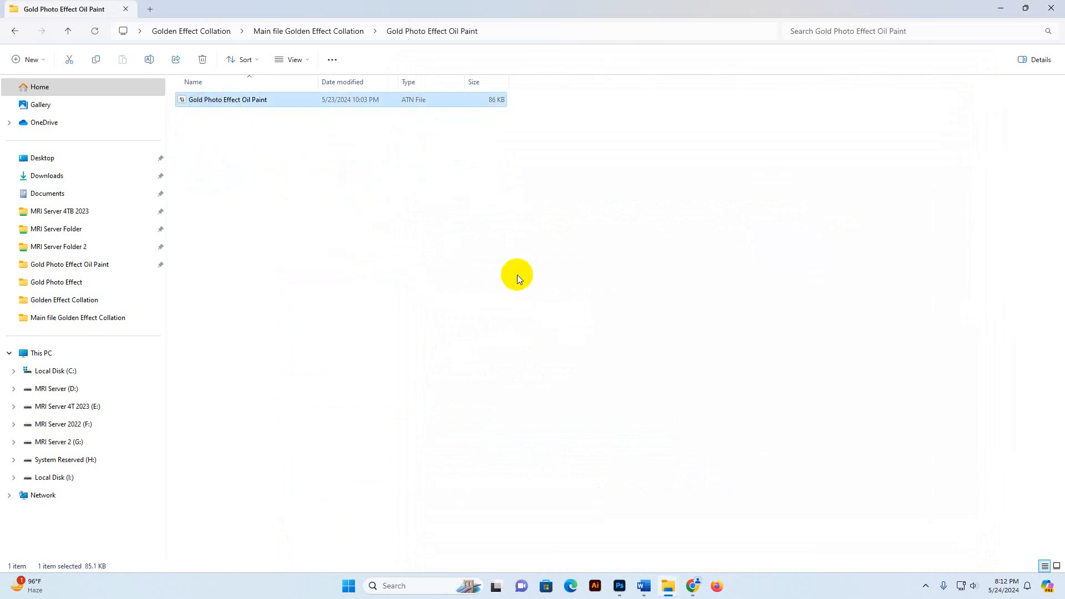
Switch to Photoshop, hide and redisplay the Actions panel, and move it slightly toward the upper corner of the workspace.
left_click(620, 585)
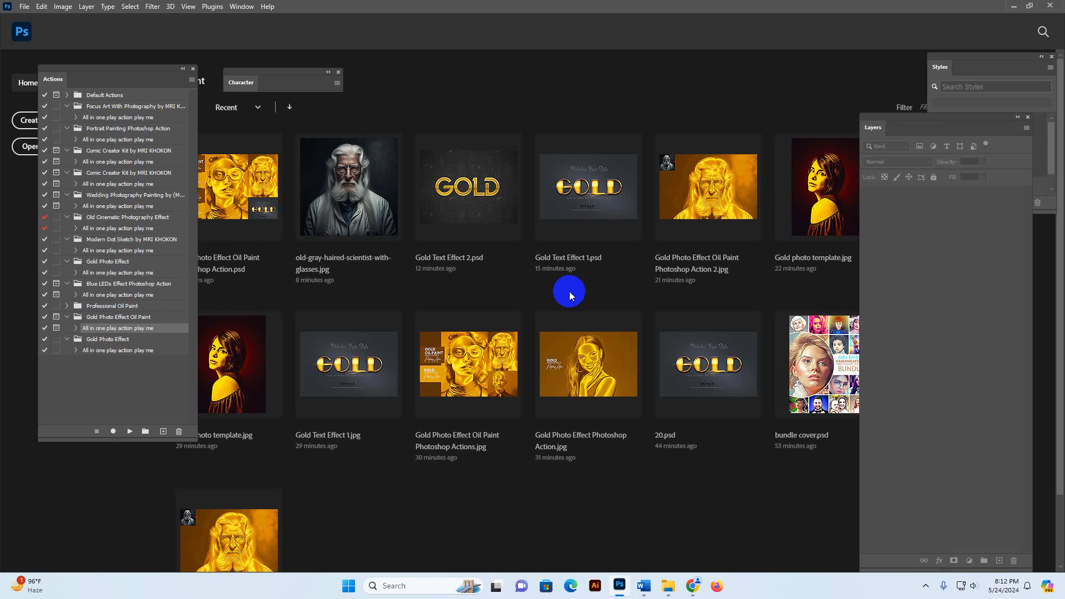
left_click(243, 6)
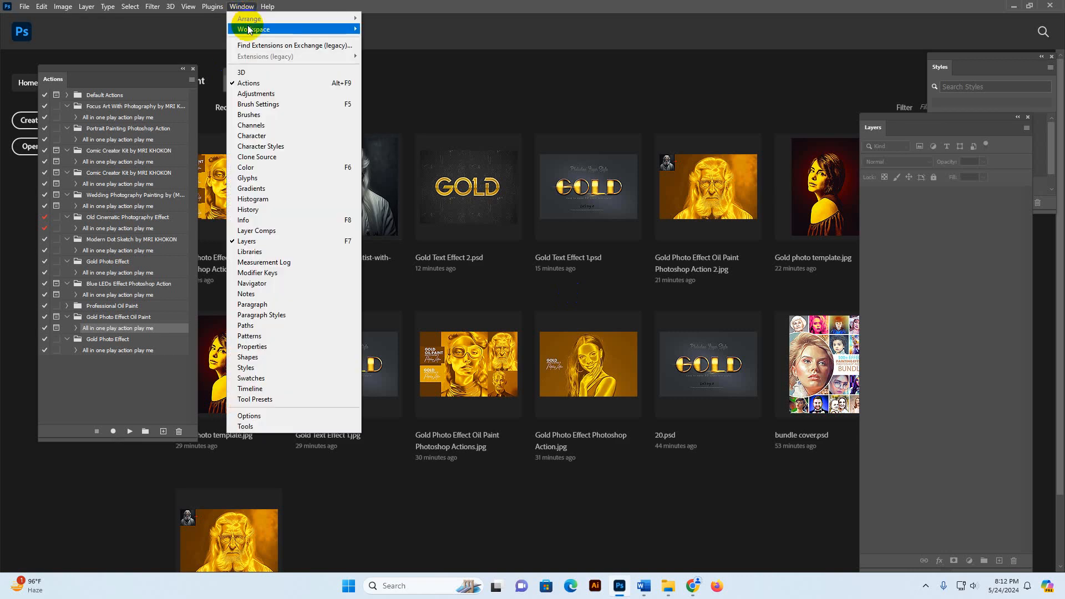
left_click(260, 83)
left_click(242, 7)
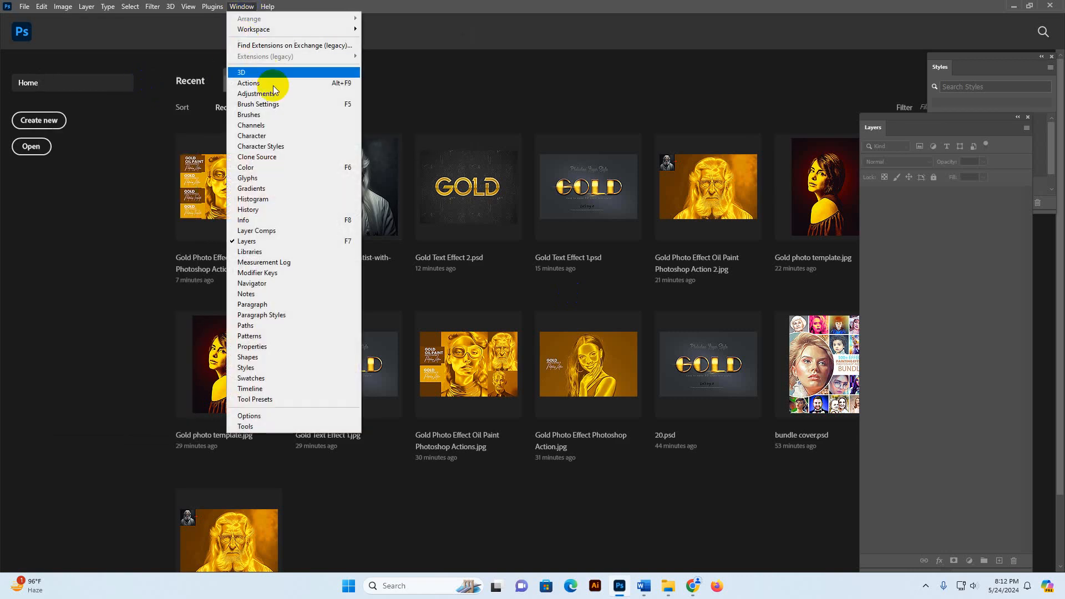
left_click(249, 83)
left_click_drag(71, 82, 50, 63)
Close the Character and Styles panels and move the Layers panel up.
left_click(338, 71)
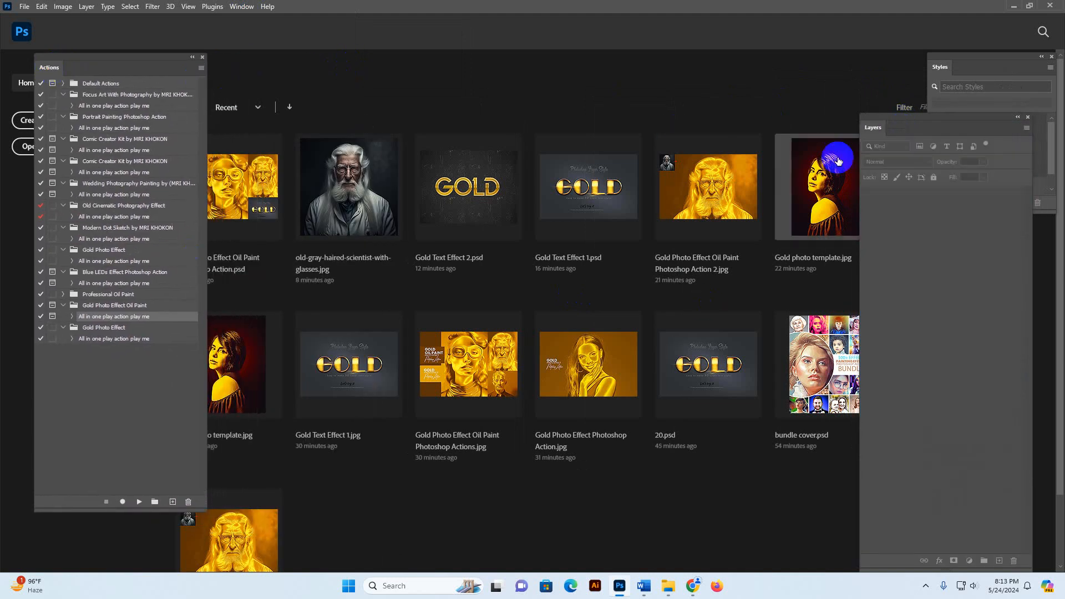
left_click_drag(953, 124, 958, 71)
left_click(1050, 57)
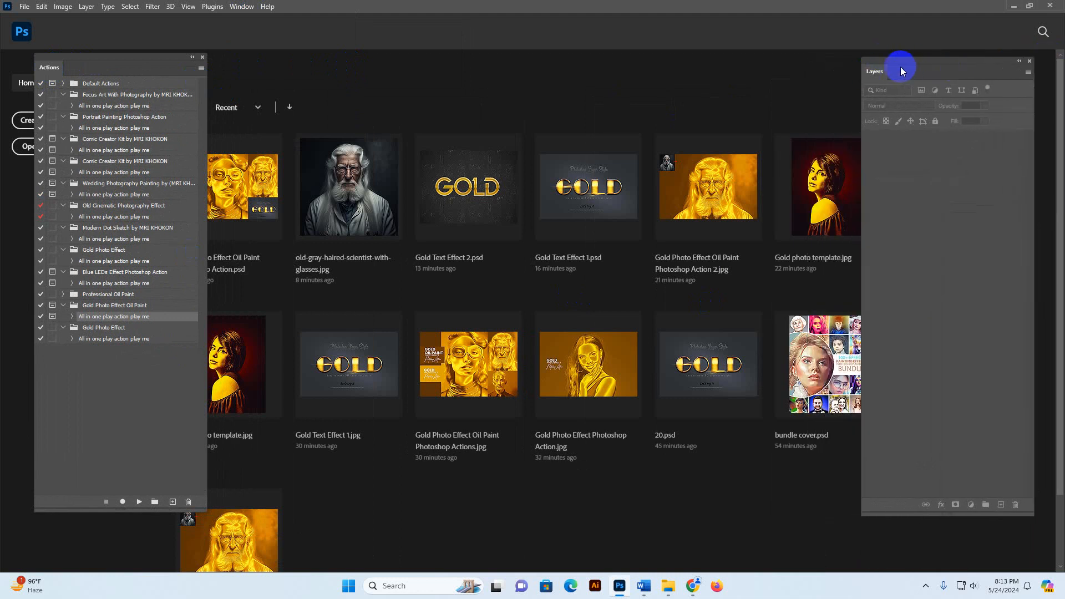
Hide the Layers panel and show it again.
left_click(227, 6)
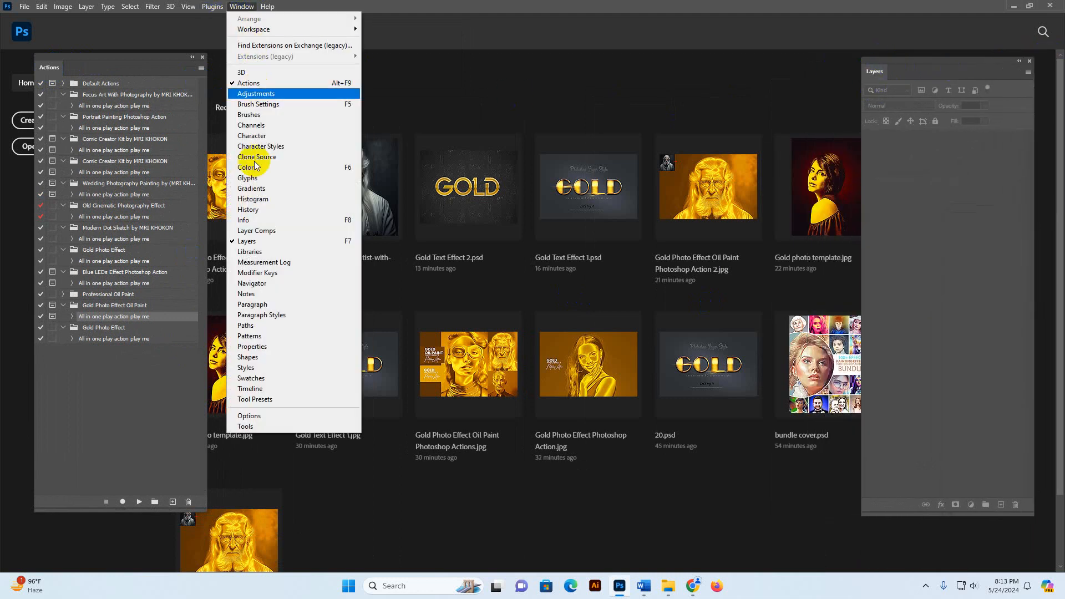
left_click(247, 241)
left_click(241, 6)
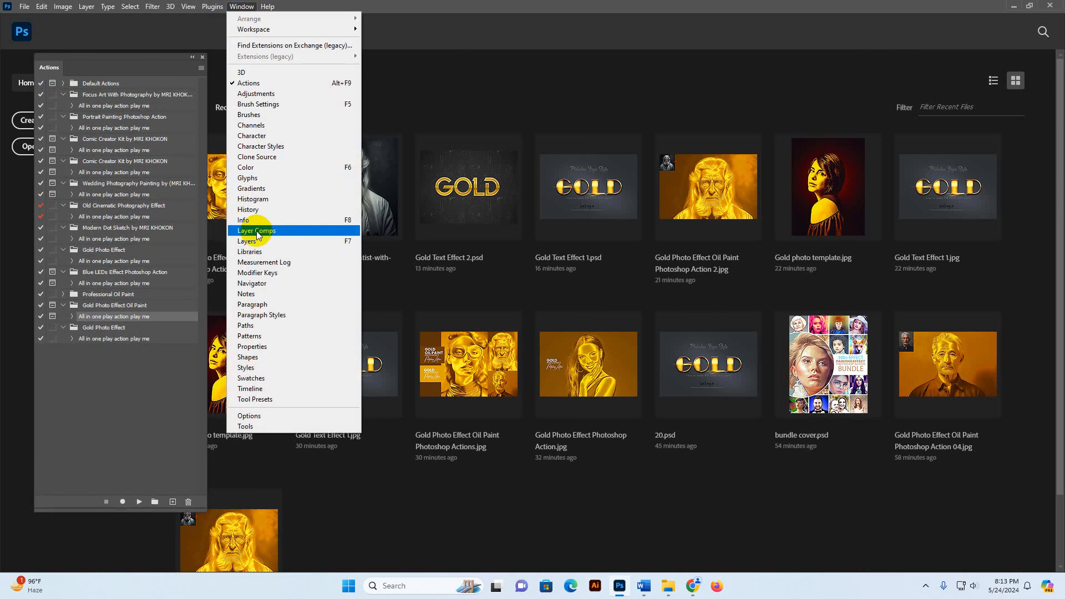
left_click(247, 241)
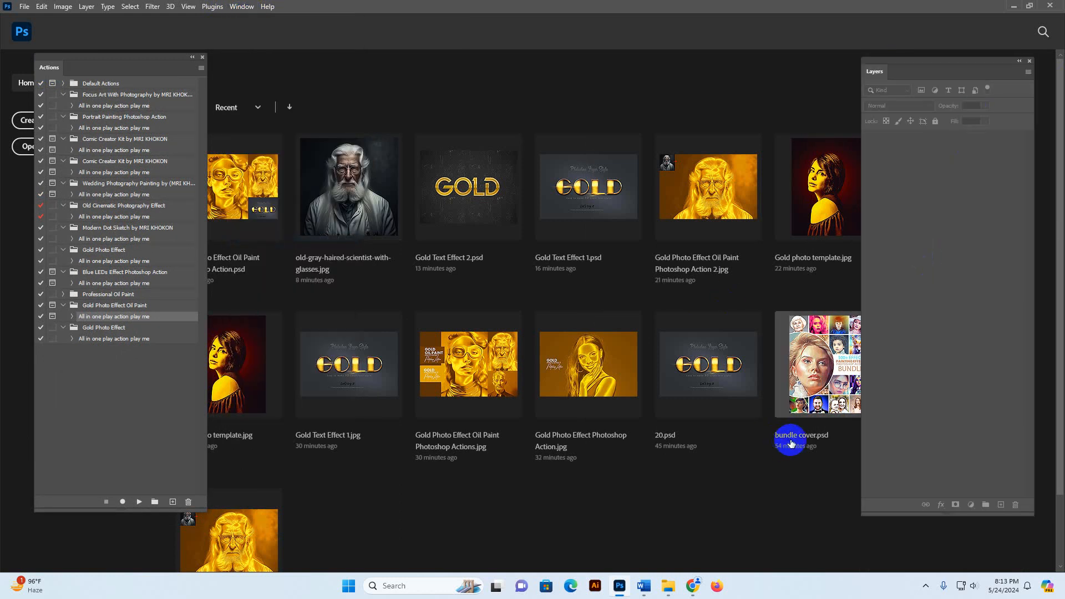
Load the Gold Photo Effect Oil Paint ATN file from the Main file Golden Effect Collation folder into the Actions panel.
left_click(201, 68)
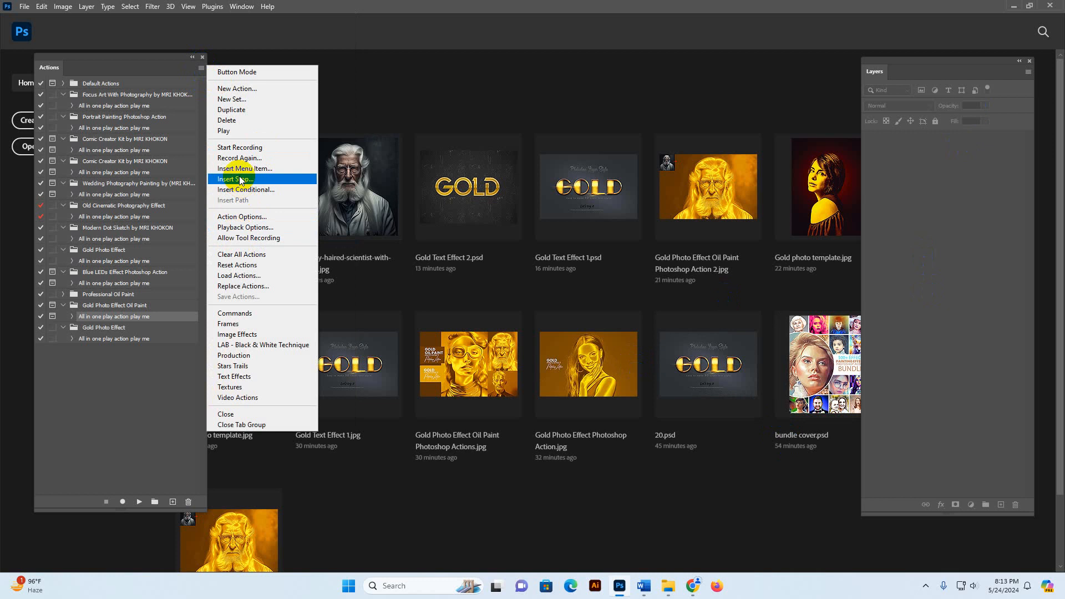
left_click(243, 276)
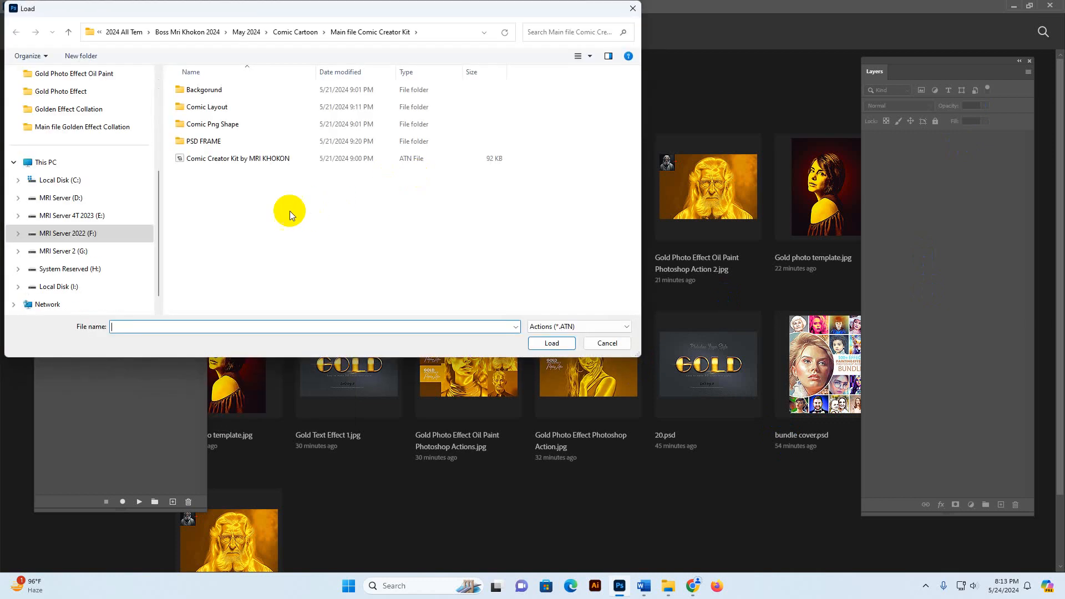
left_click(74, 132)
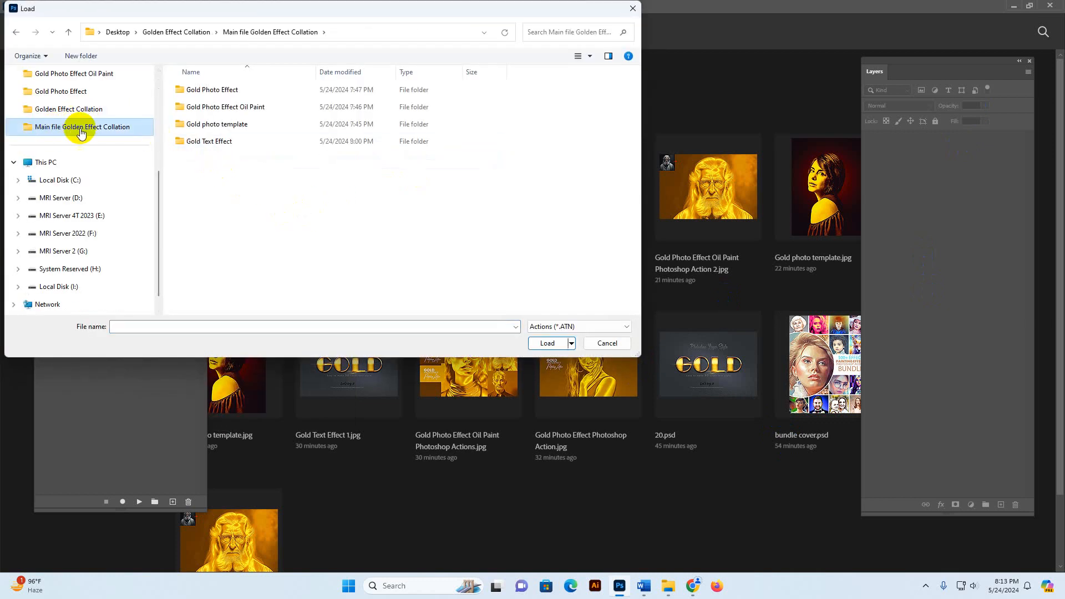
double_click(233, 108)
left_click(210, 90)
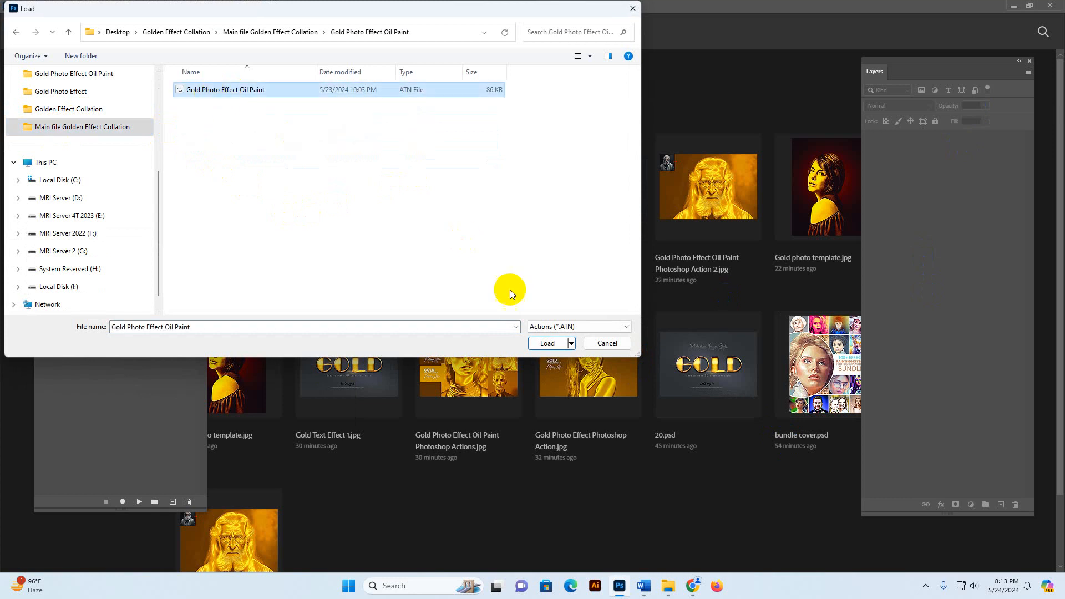
left_click(548, 344)
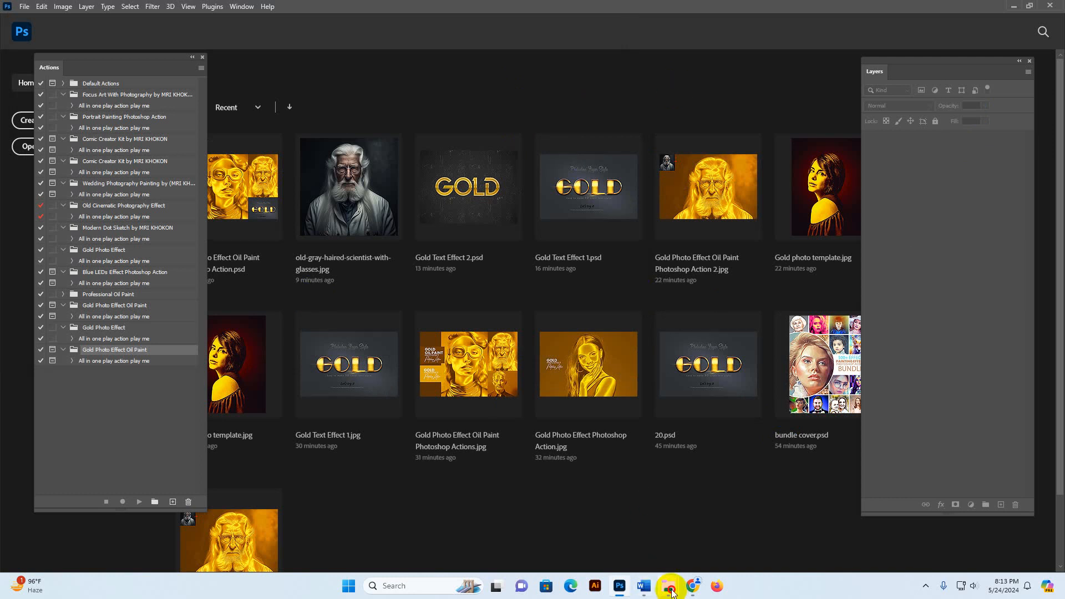
Bring up the Main file Comic Creator Kit folder window in File Explorer and close it.
mouse_move(668, 585)
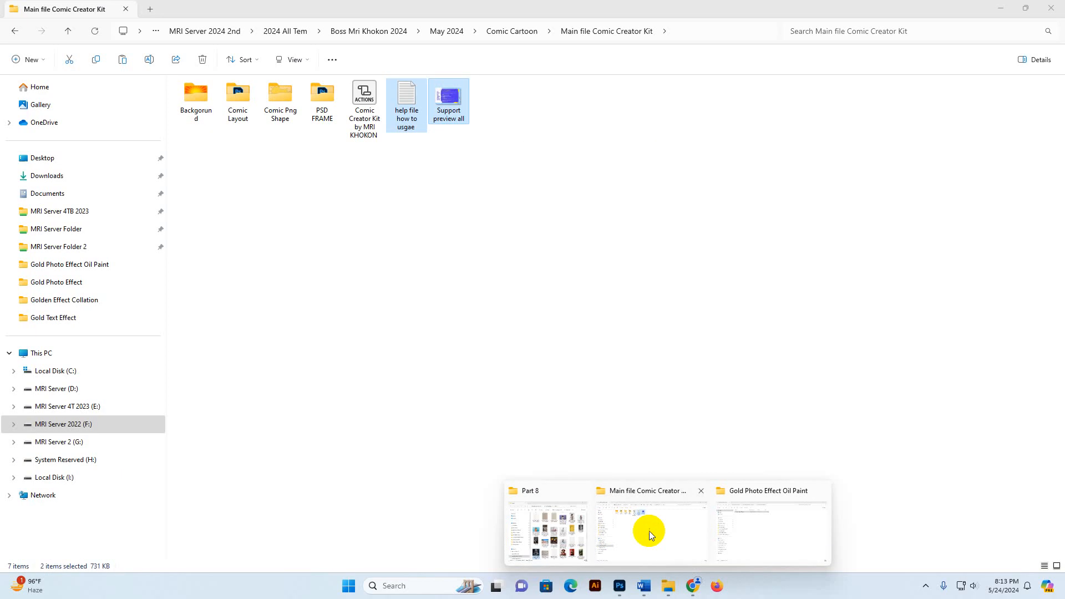
left_click(649, 531)
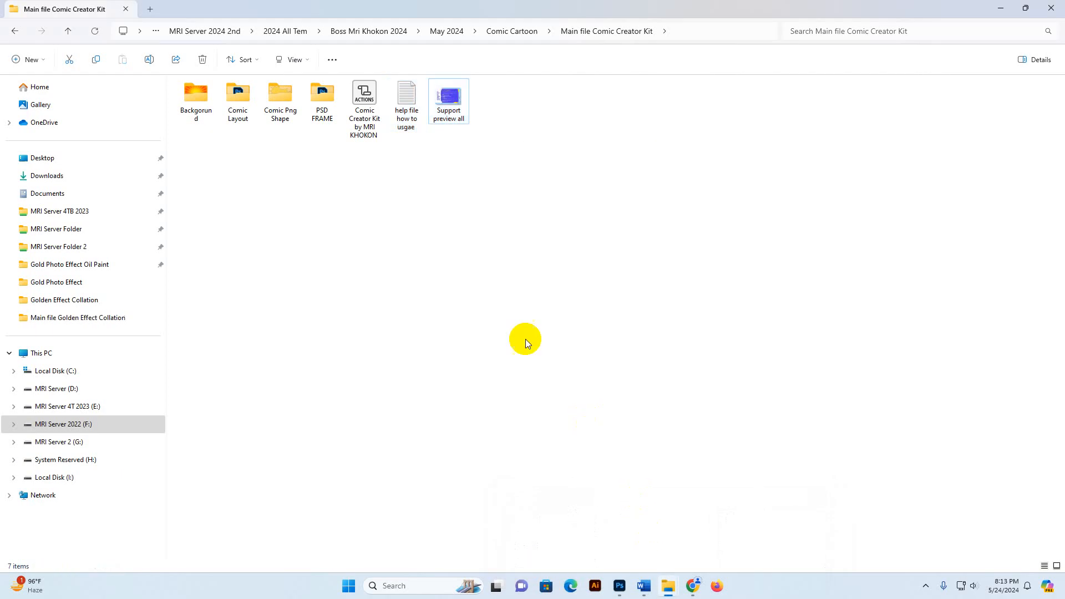
left_click(1050, 9)
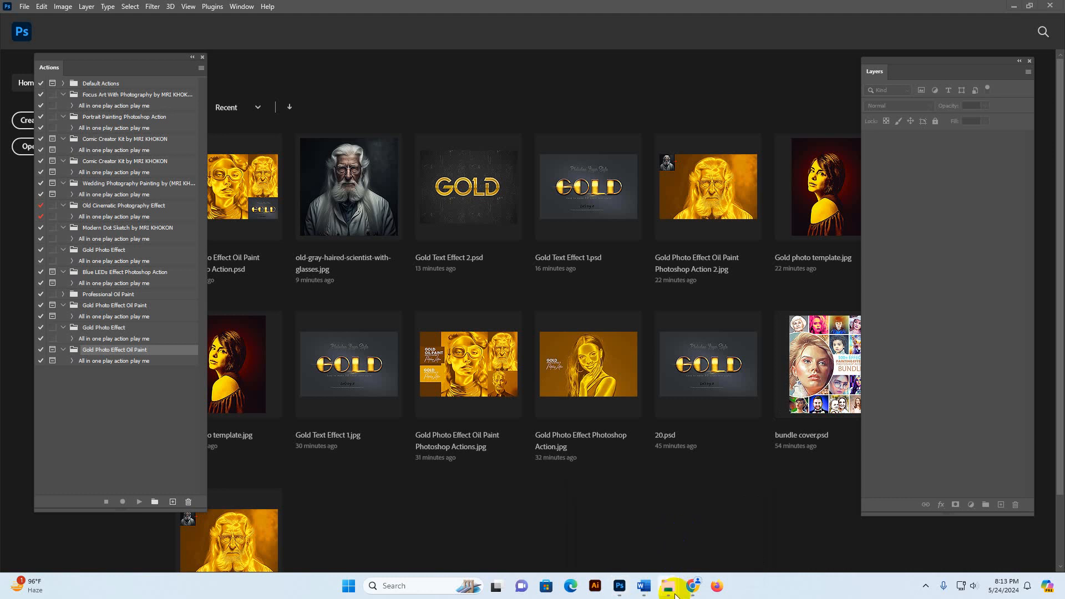
Open the generative-ai-illustration-pretty-girl-with-virtual-glasses-experience image from the Golden Effect Collation folder in Photoshop.
mouse_move(671, 589)
left_click(683, 524)
key("alt+Up")
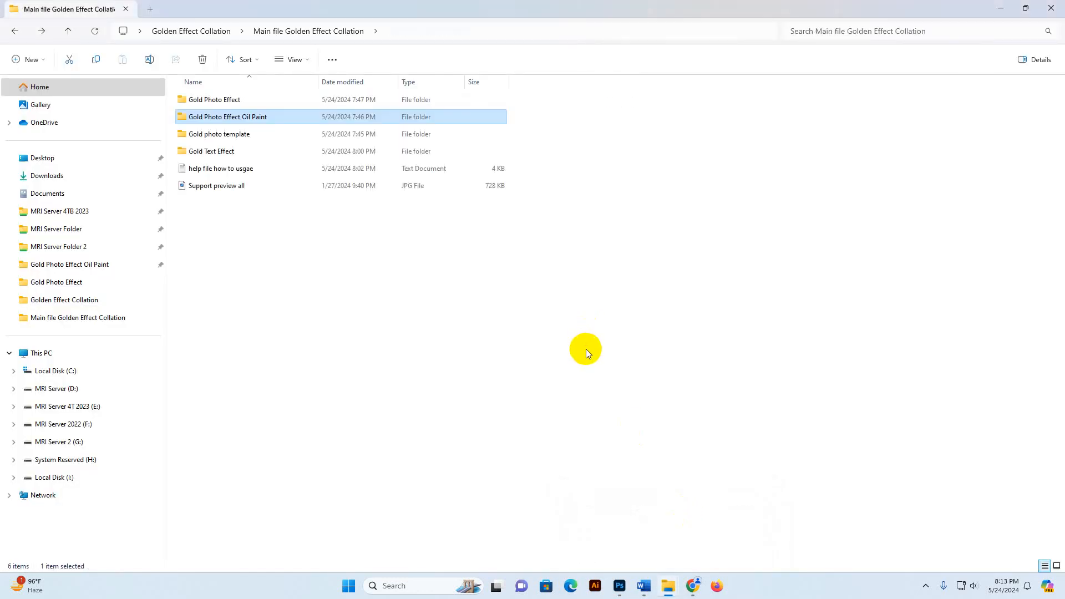
key("alt+Up")
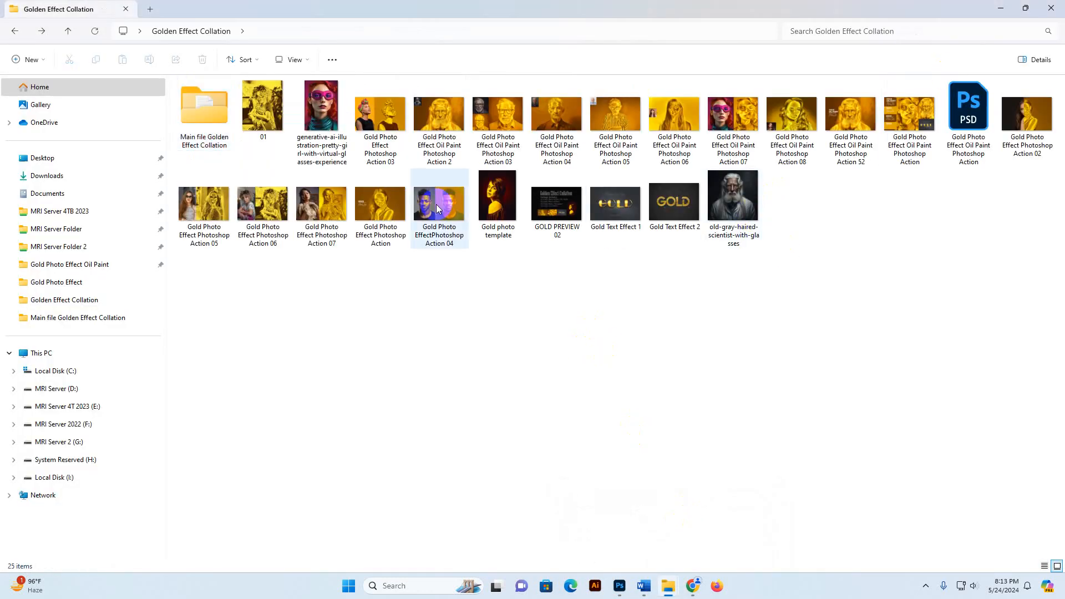
left_click_drag(322, 114, 473, 90)
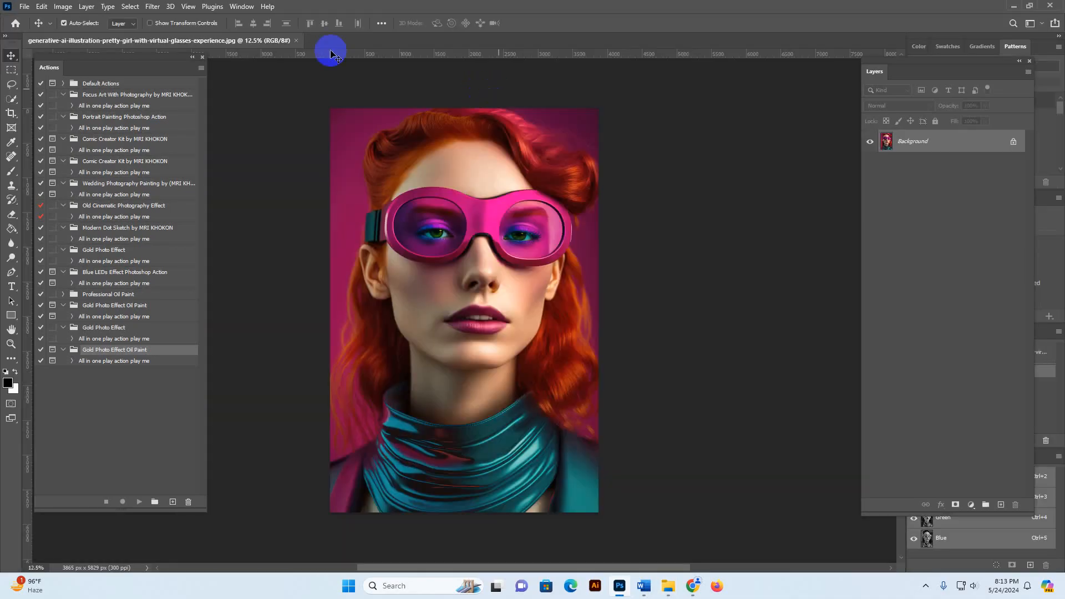
Move the Actions panel down slightly and set the image's color mode to RGB Color.
left_click_drag(97, 58, 105, 70)
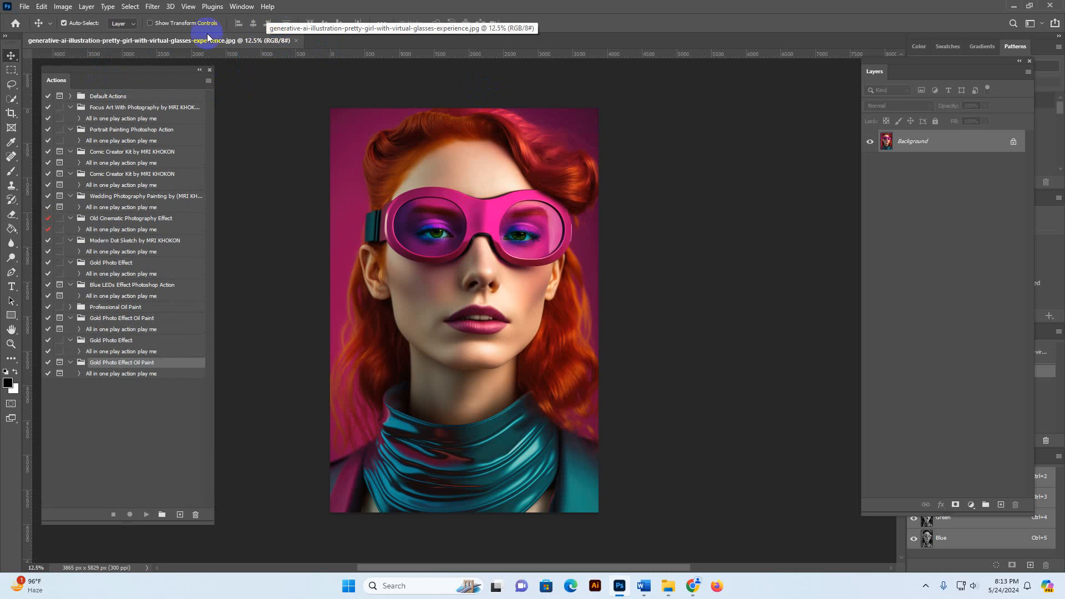
left_click(63, 6)
mouse_move(111, 18)
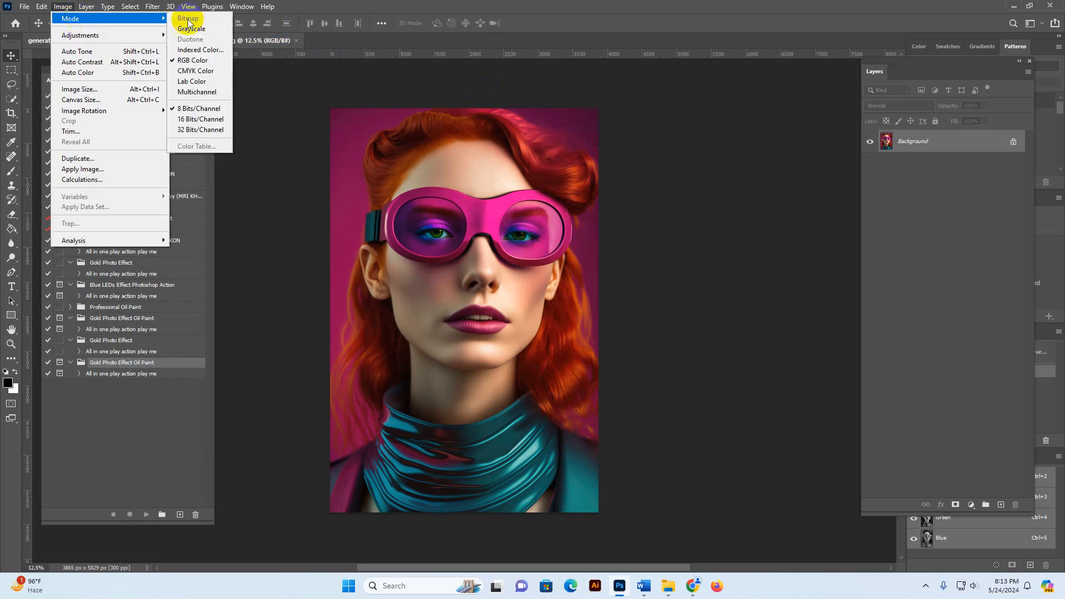
left_click(178, 62)
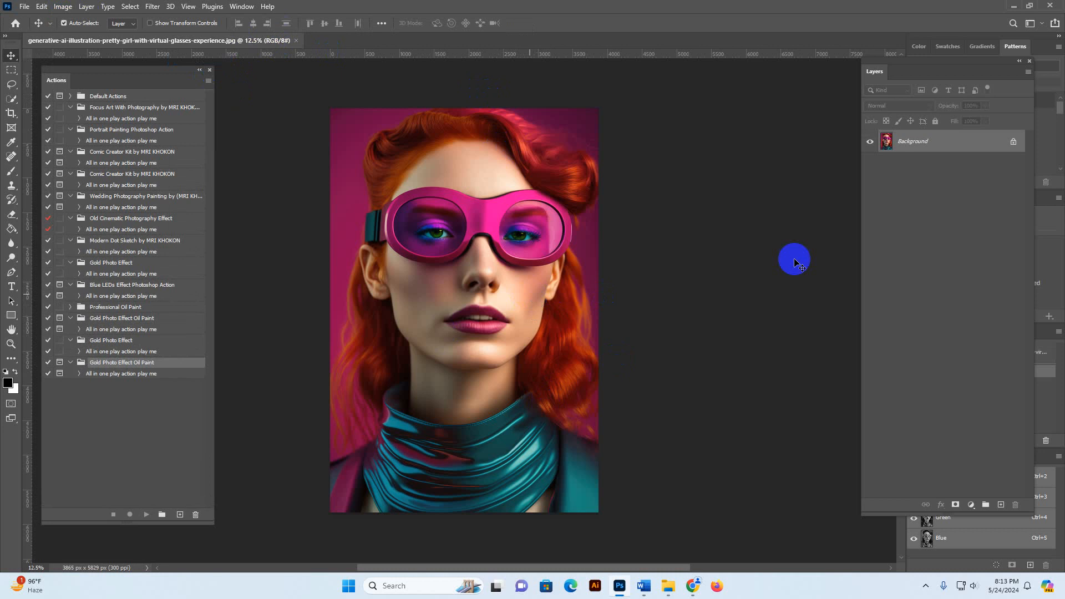
Move the Layers panel closer to the portrait and reduce its width and height.
left_click_drag(898, 72, 754, 88)
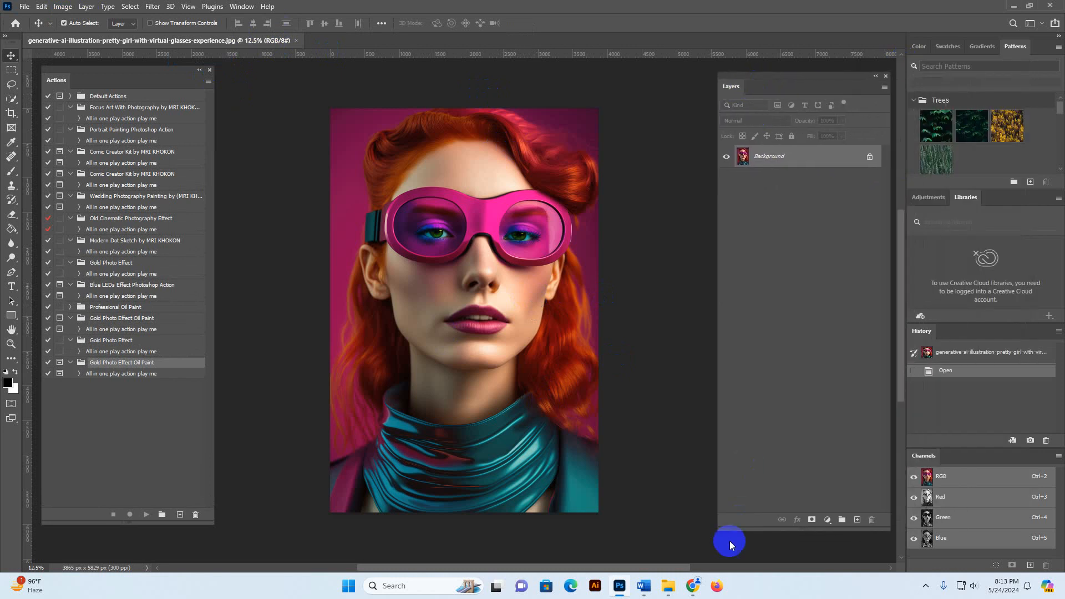
left_click_drag(718, 530, 755, 444)
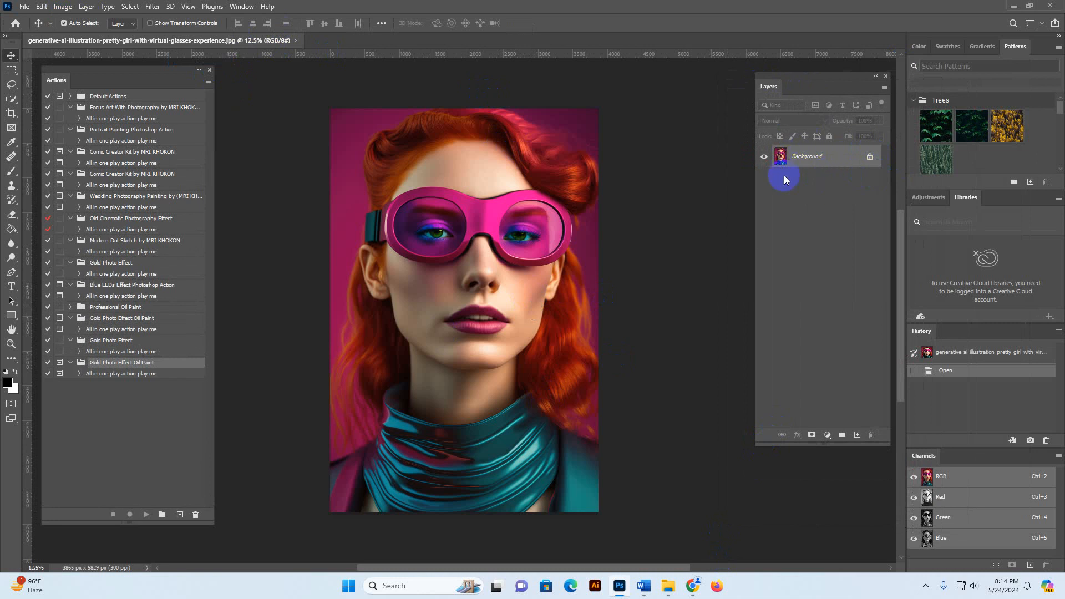
Convert the locked Background into a regular layer, and flatten the image into a Background layer again.
double_click(839, 162)
left_click(612, 174)
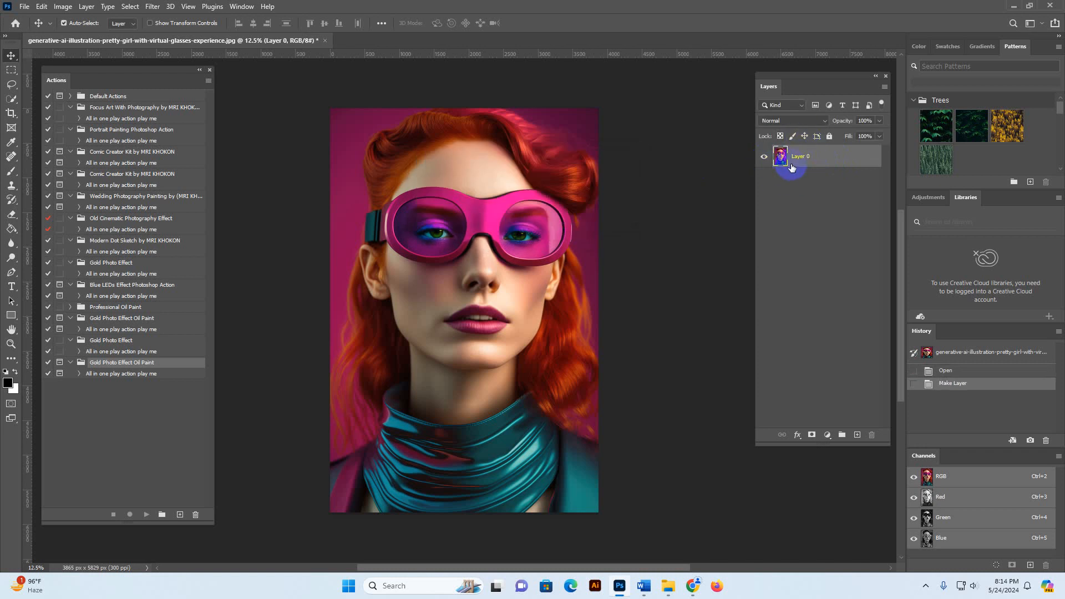
right_click(825, 157)
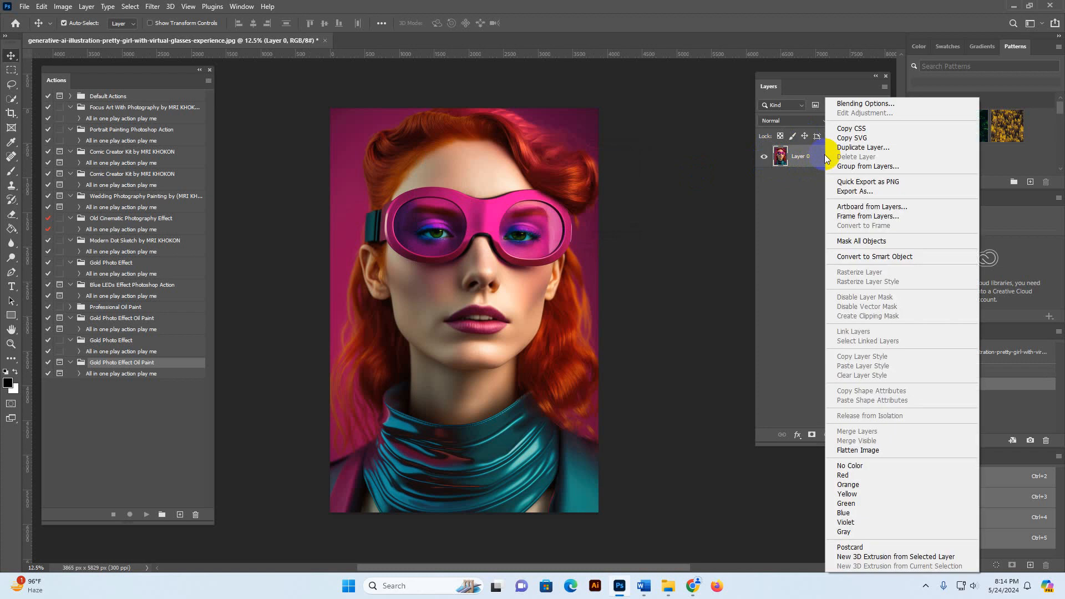
left_click(856, 450)
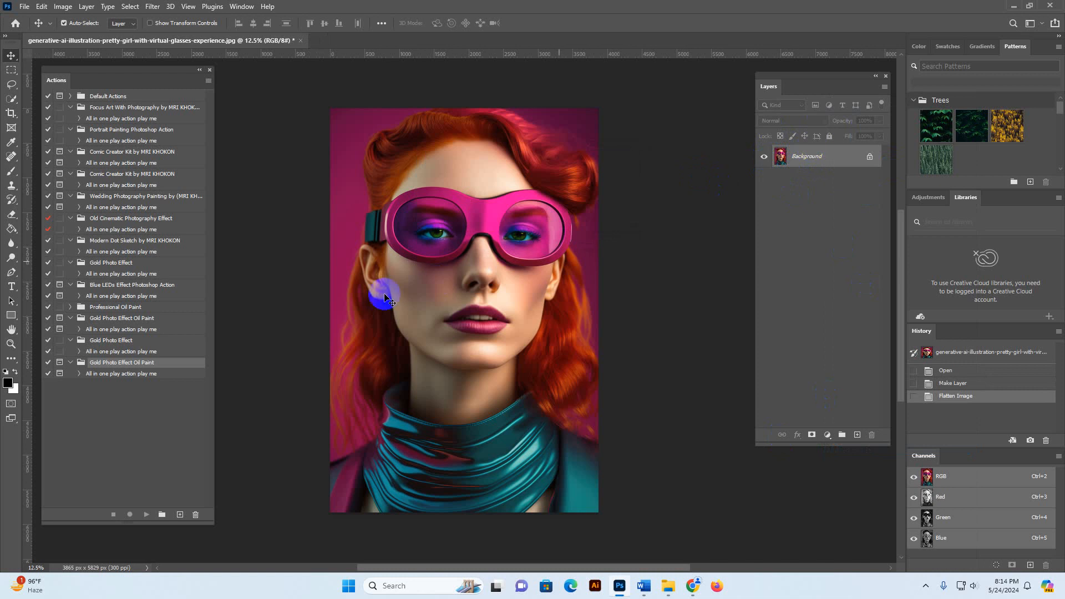
Resize the portrait to a height of 2500 pixels with the proportions linked and the resolution at 300 pixels/inch.
left_click(65, 7)
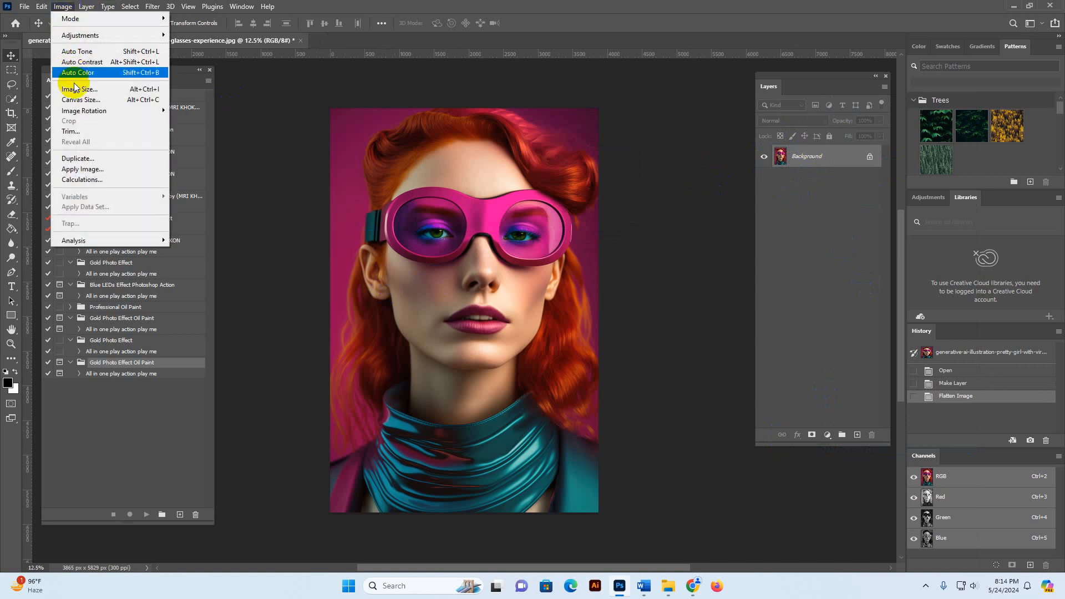
left_click(72, 86)
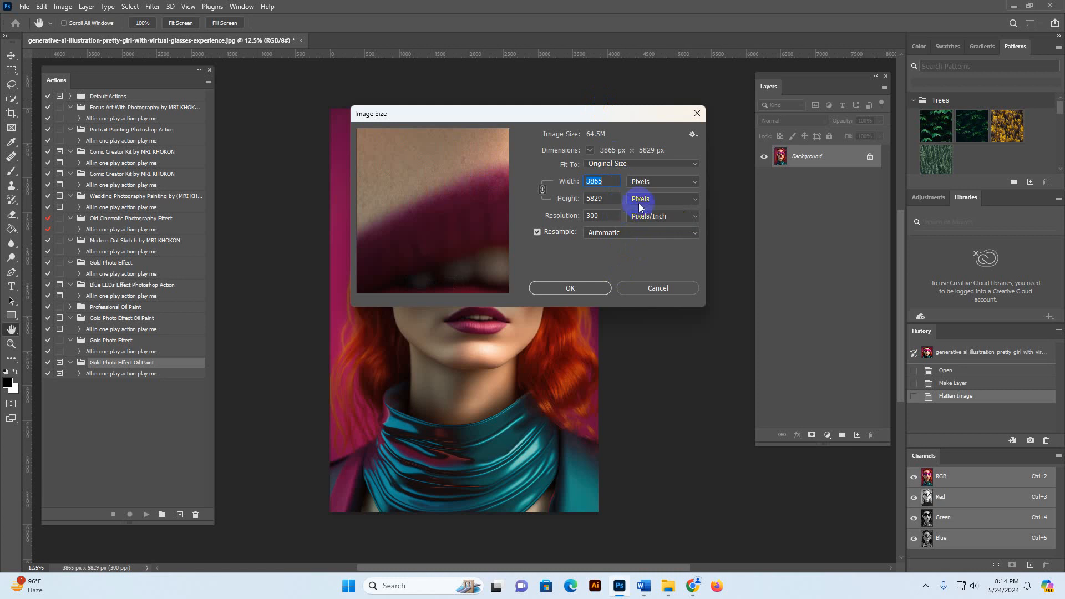
left_click_drag(518, 109, 721, 117)
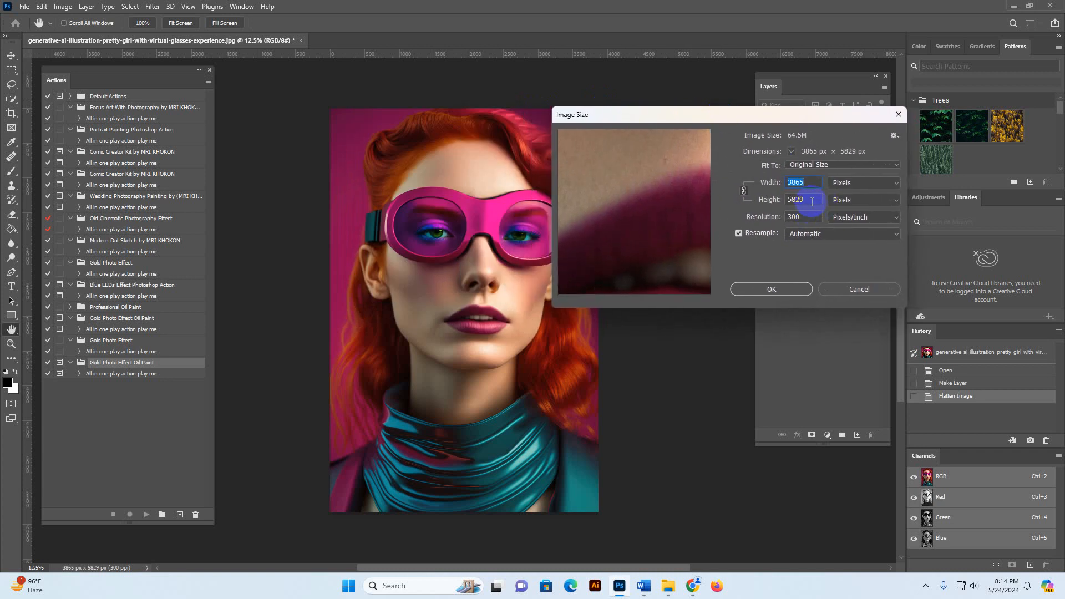
left_click(788, 200)
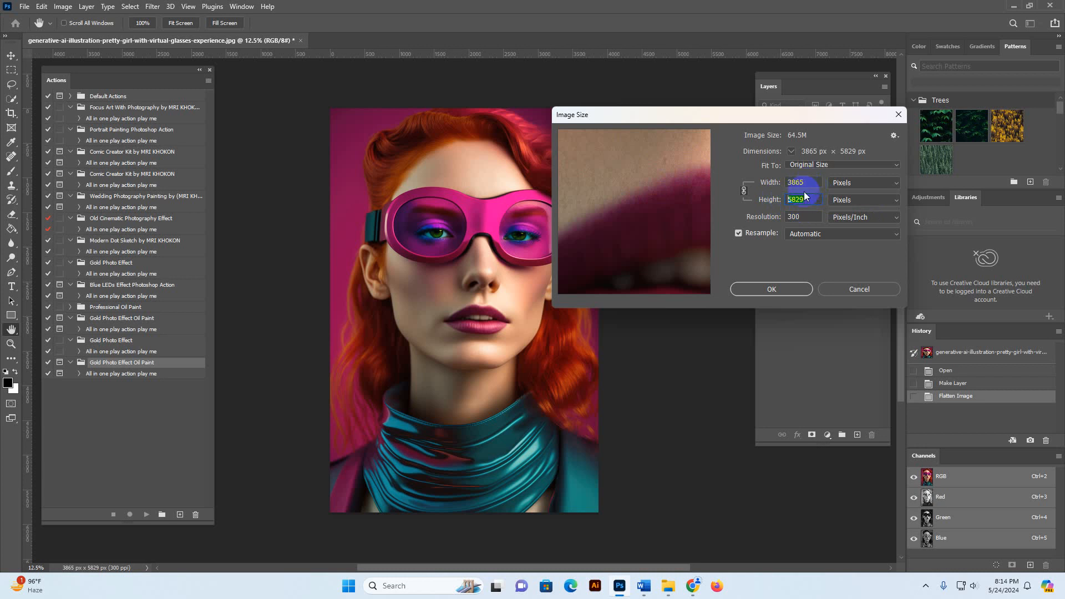
left_click_drag(808, 200, 750, 205)
left_click_drag(811, 198, 760, 200)
type("2500")
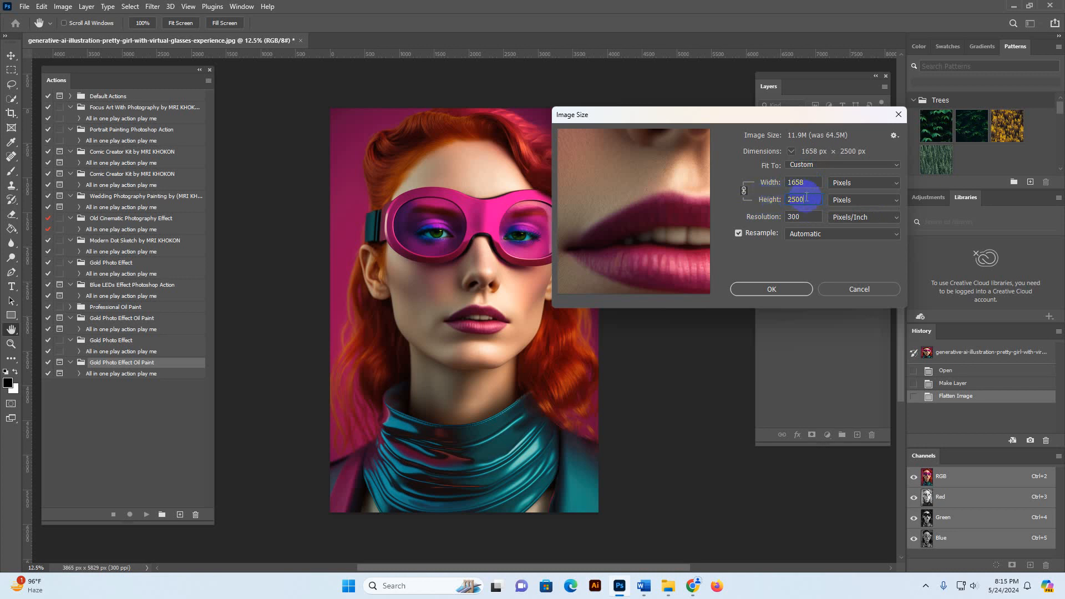
left_click_drag(808, 195, 771, 200)
left_click(780, 290)
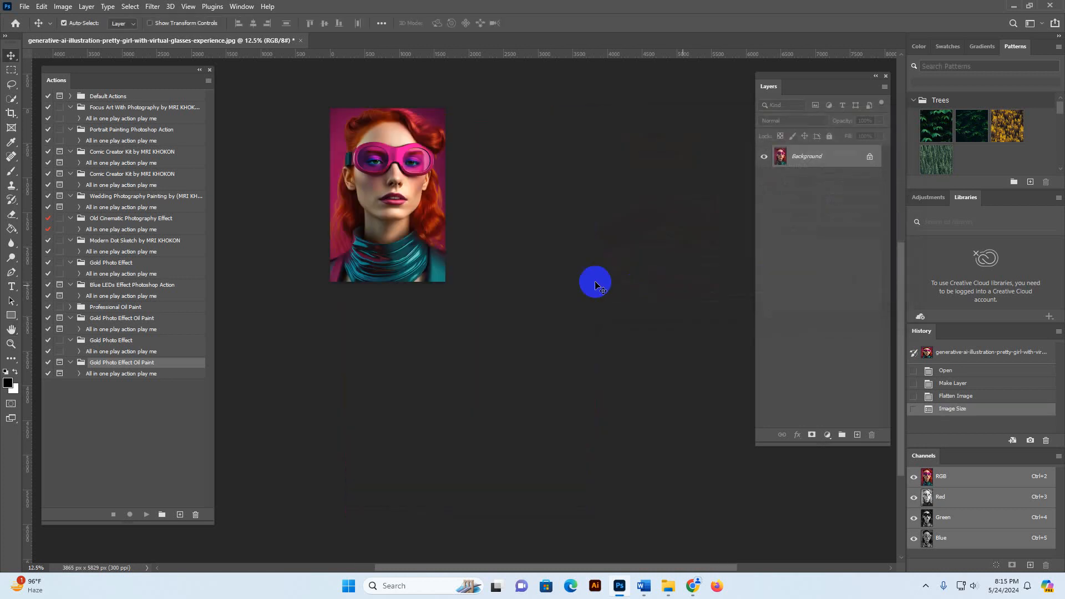
left_click(11, 344)
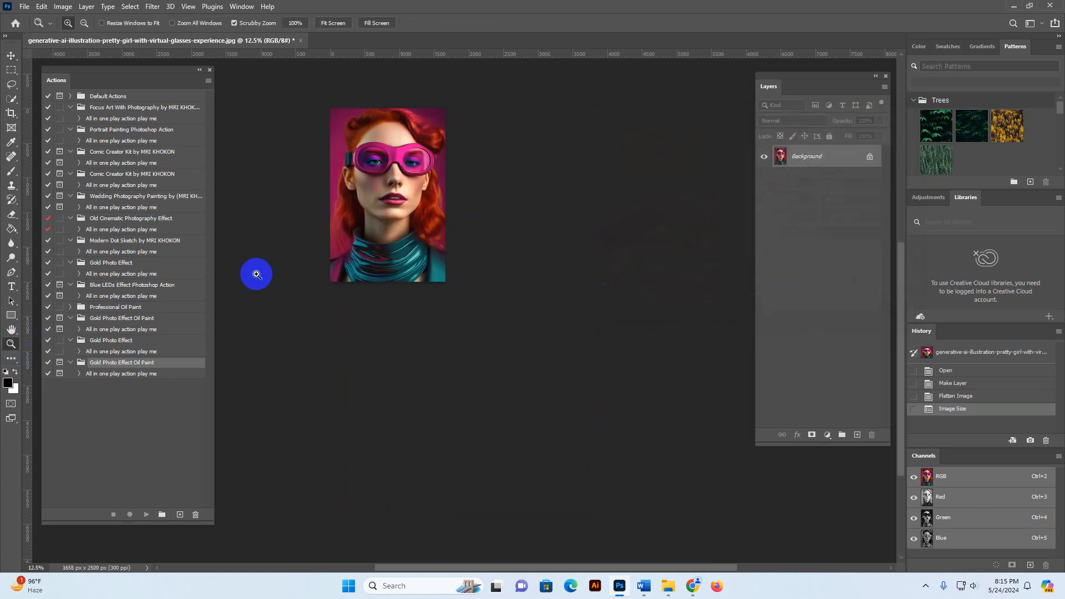
left_click(356, 197)
scroll(449, 244, "up", 2)
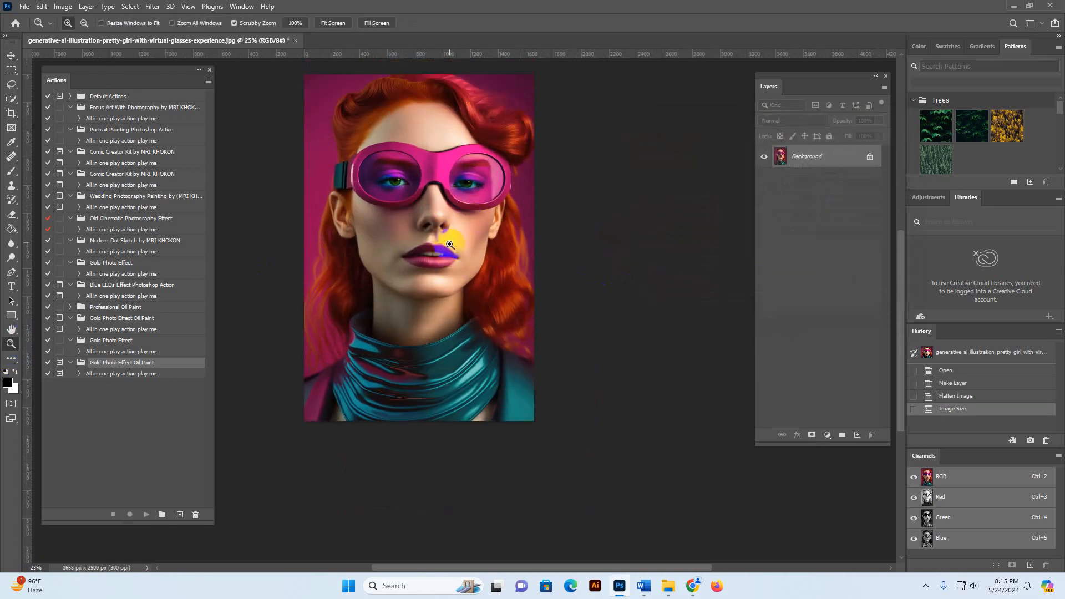
Play the all-in-one action from the last Gold Photo Effect Oil Paint set on the portrait and dismiss its closing message.
left_click(461, 183)
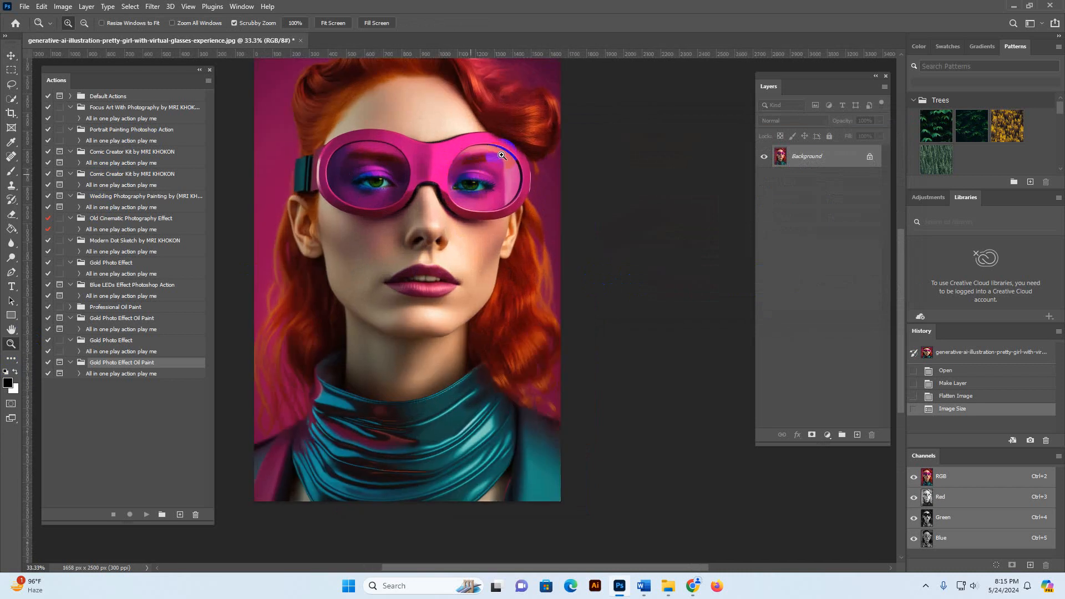
left_click(142, 366)
left_click(149, 377)
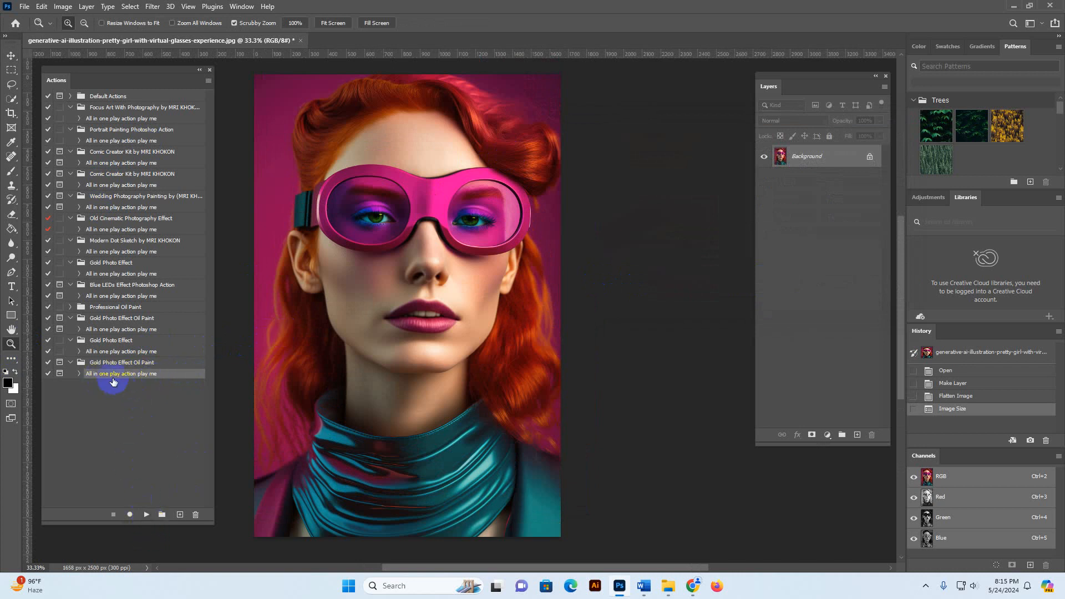
left_click(147, 514)
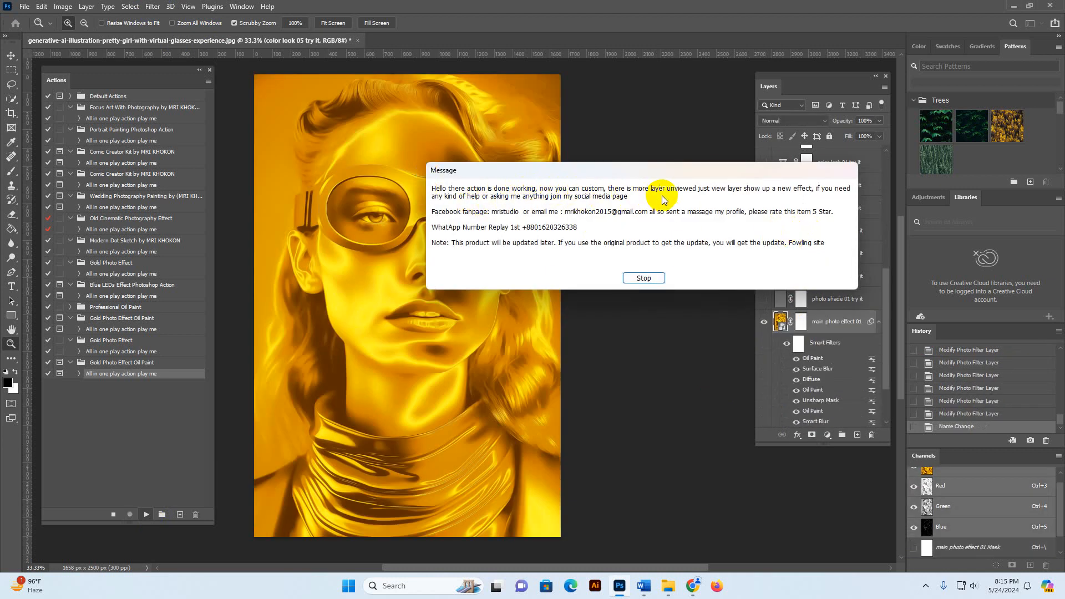
left_click(641, 278)
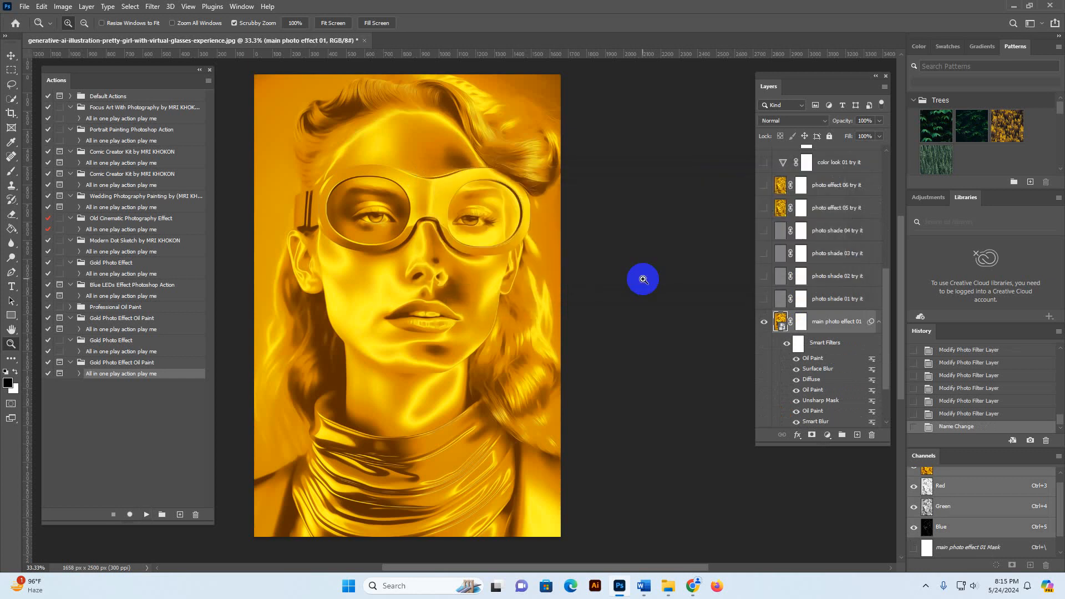
left_click(152, 7)
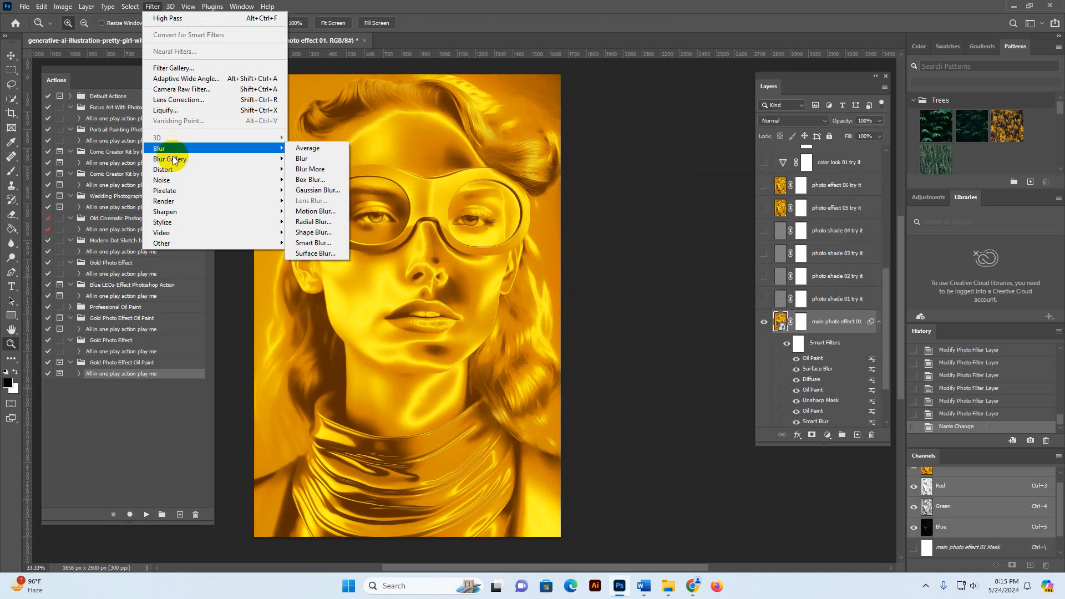
mouse_move(178, 225)
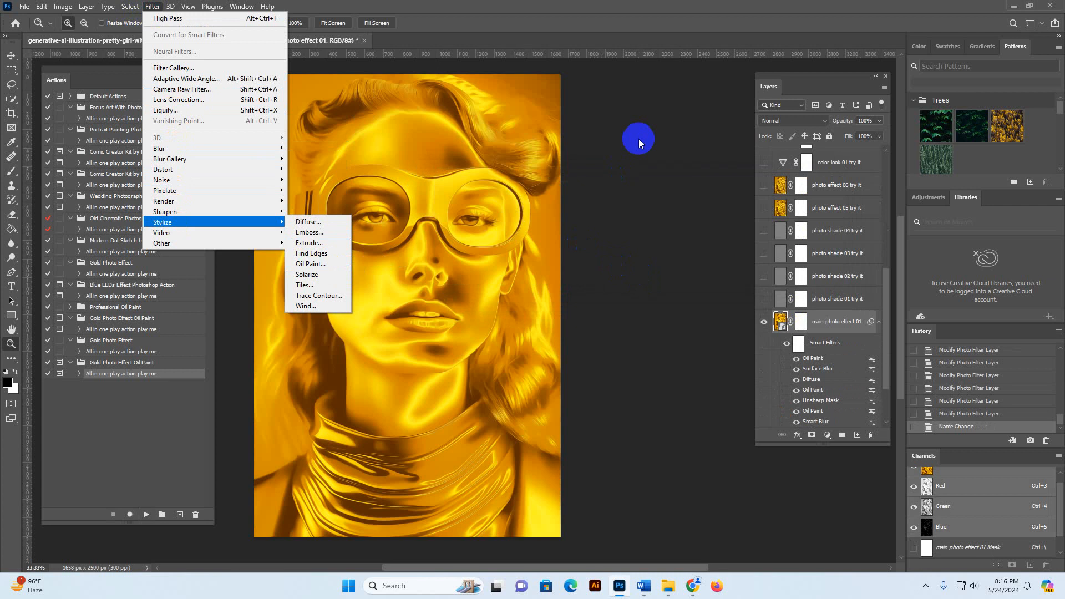
left_click(613, 16)
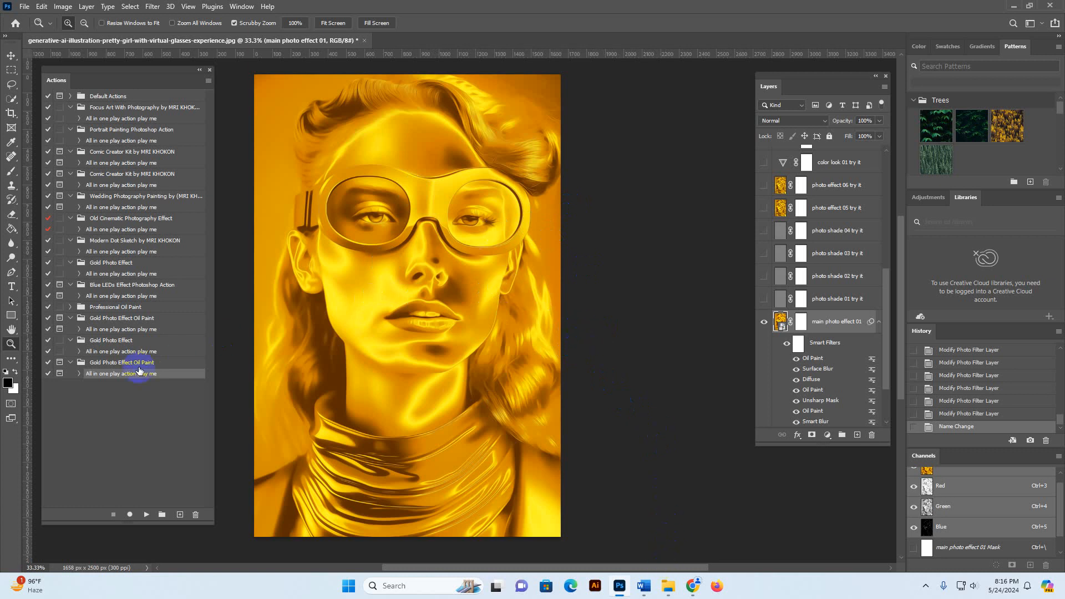
Examine the gold effect on the portrait up close and in full-screen mode, and look through the generated layers.
left_click(424, 200)
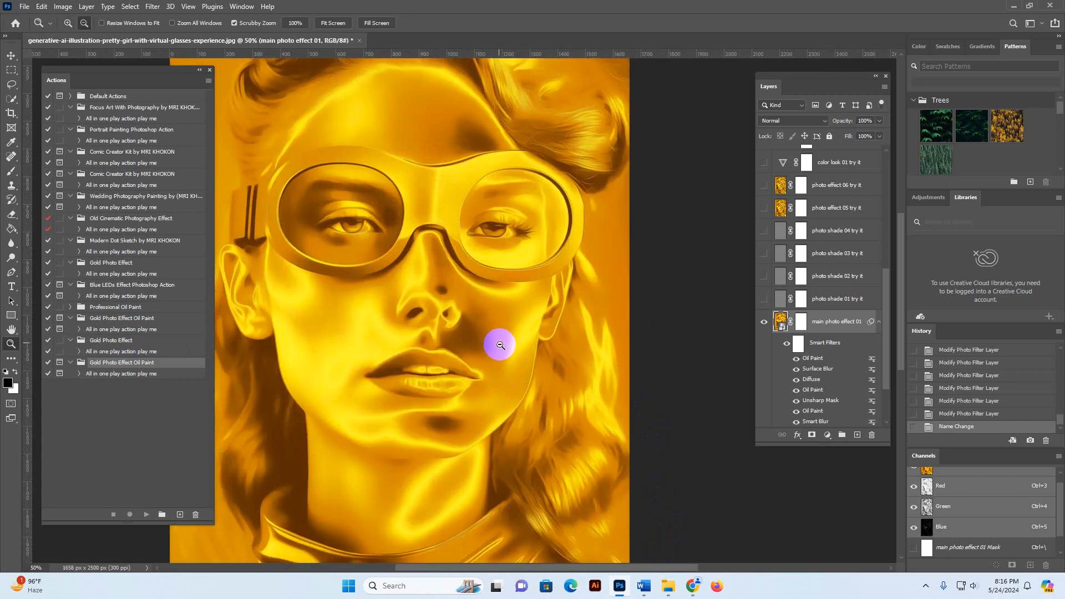
left_click(521, 332, "alt")
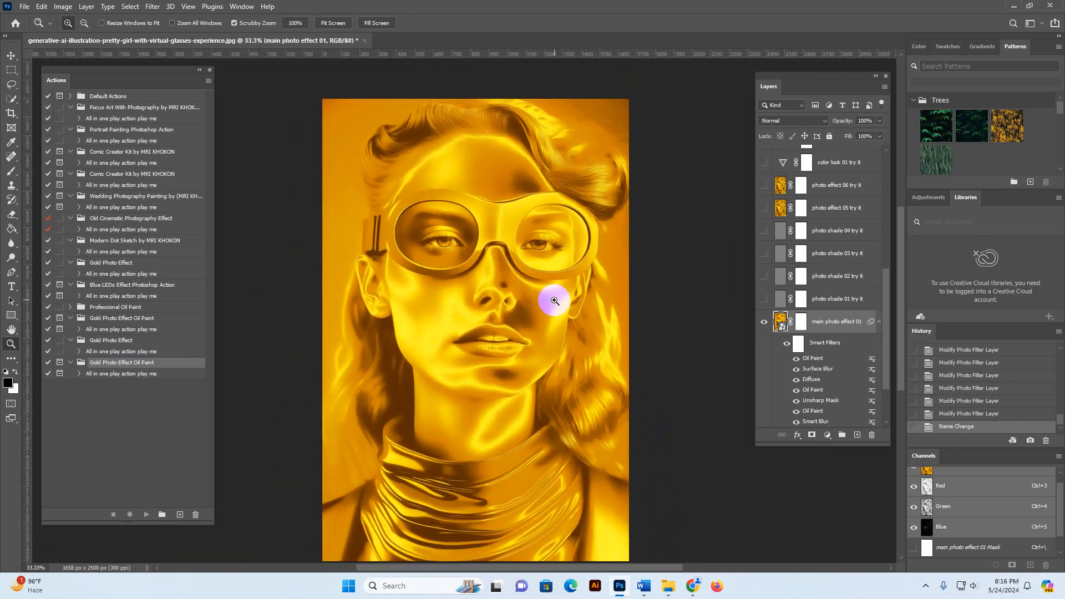
left_click(554, 291)
key("f")
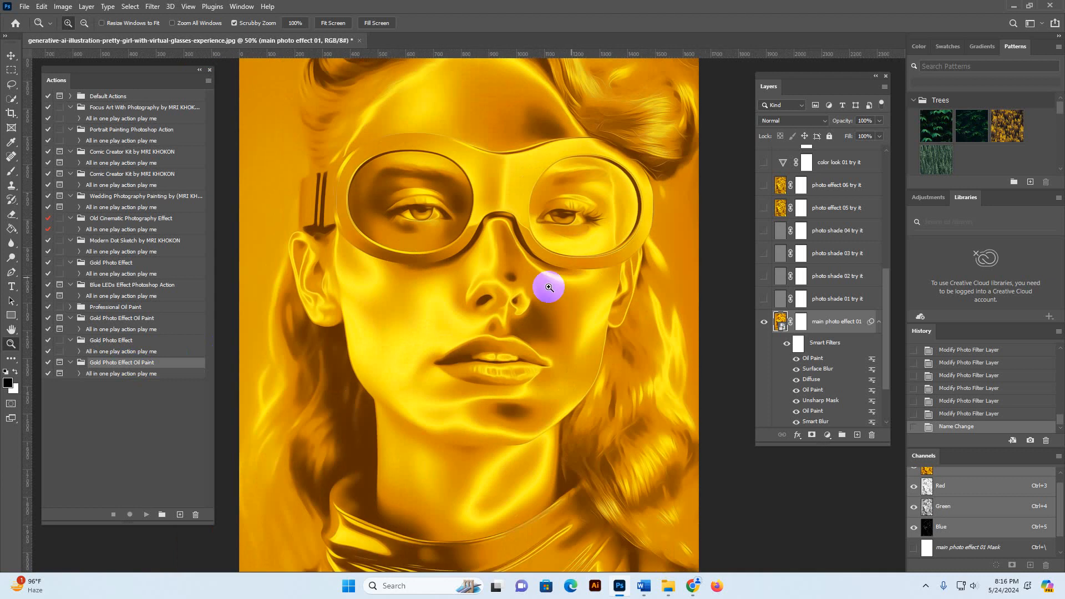
key("f")
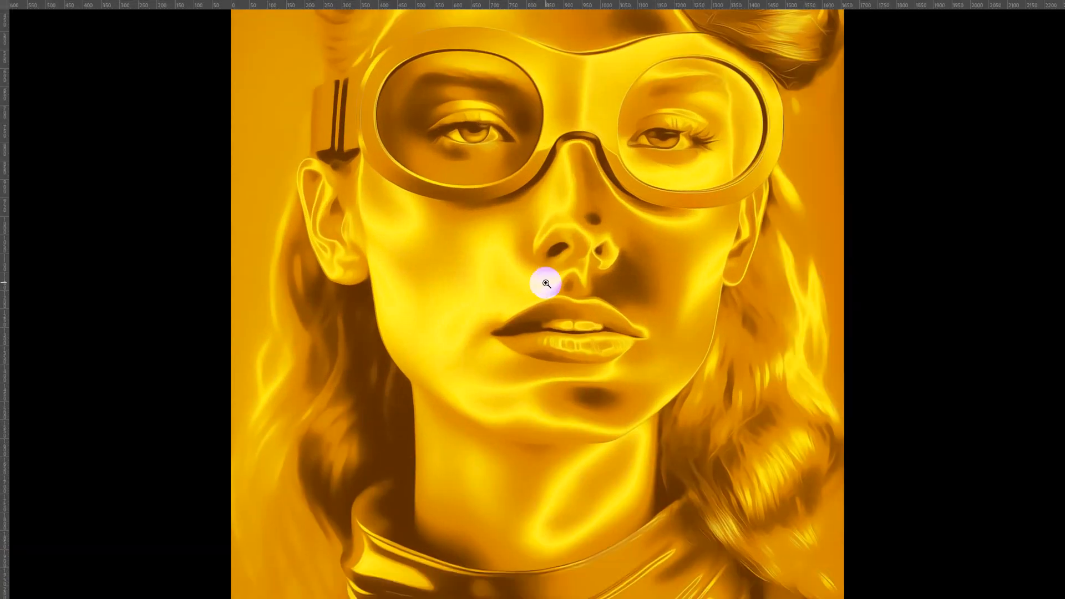
left_click(696, 311, "alt")
left_click_drag(664, 371, 639, 314)
left_click(654, 363, "alt")
left_click(607, 302)
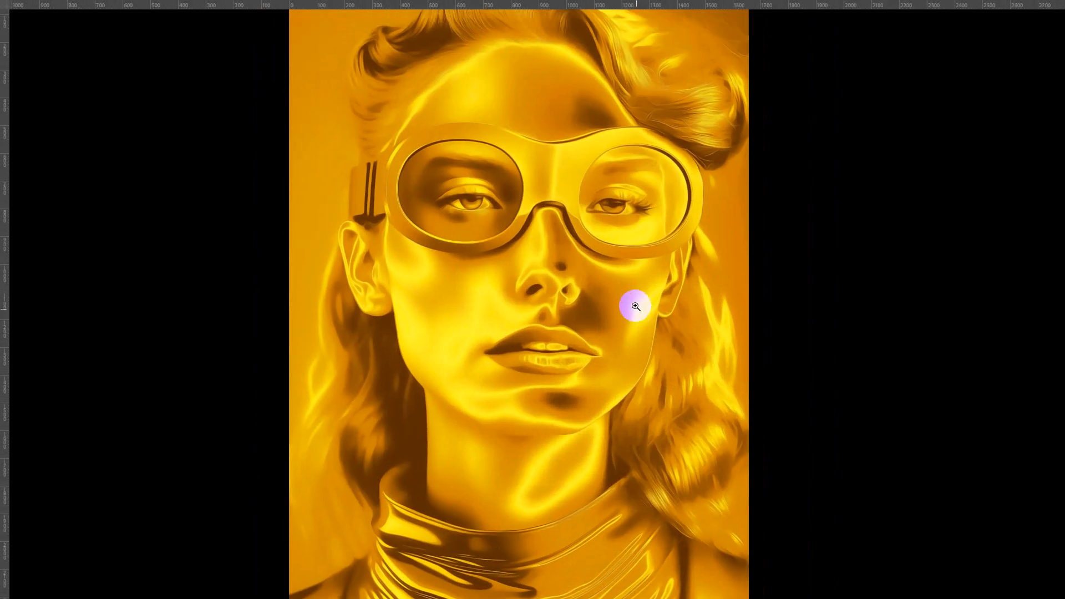
key("f")
left_click(540, 307, "alt")
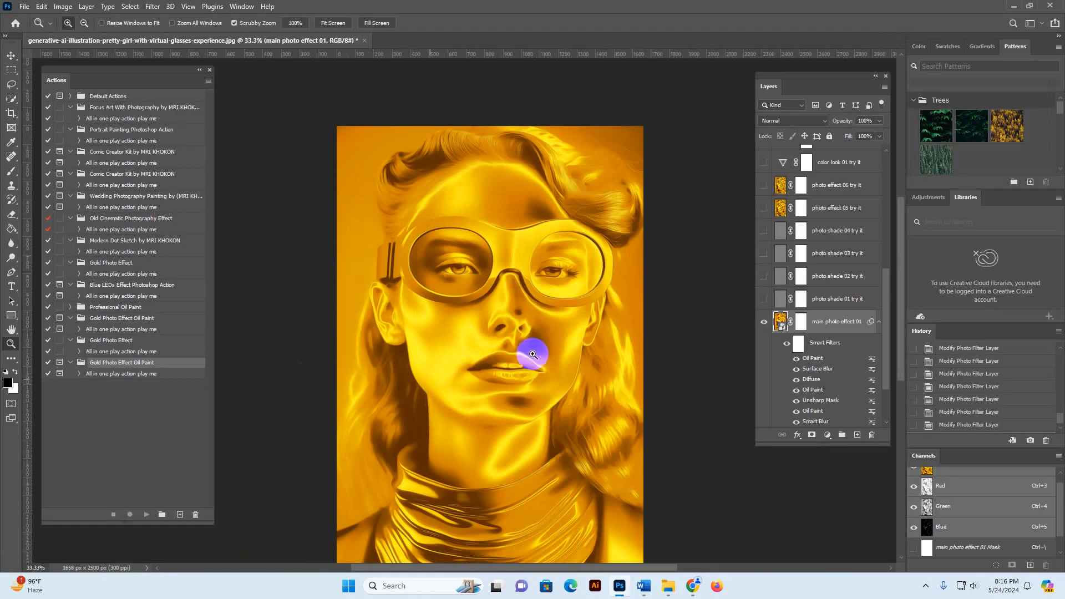
left_click_drag(558, 347, 535, 316)
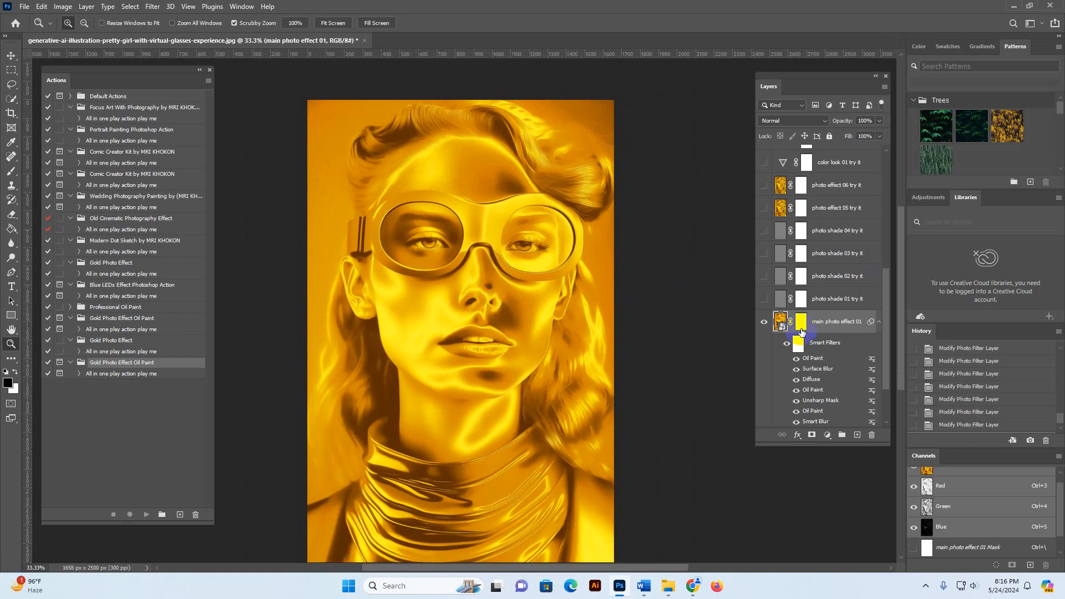
scroll(806, 321, "up", 5)
scroll(806, 332, "down", 8)
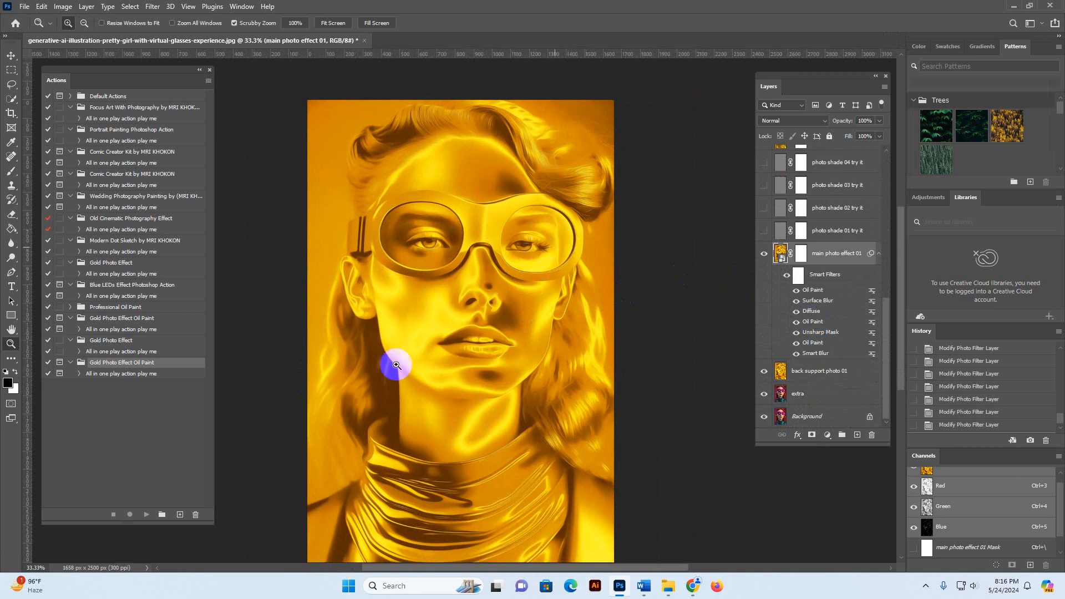
Add a new layer above main photo effect 01 and sample the orange tone beside the nose as the foreground color.
left_click(491, 265)
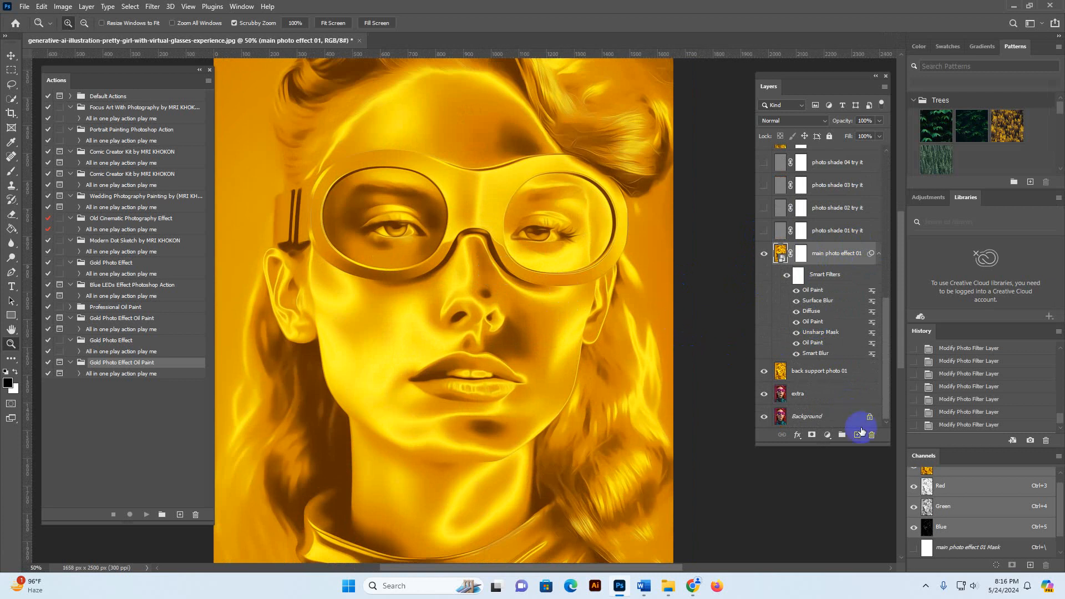
left_click(857, 437)
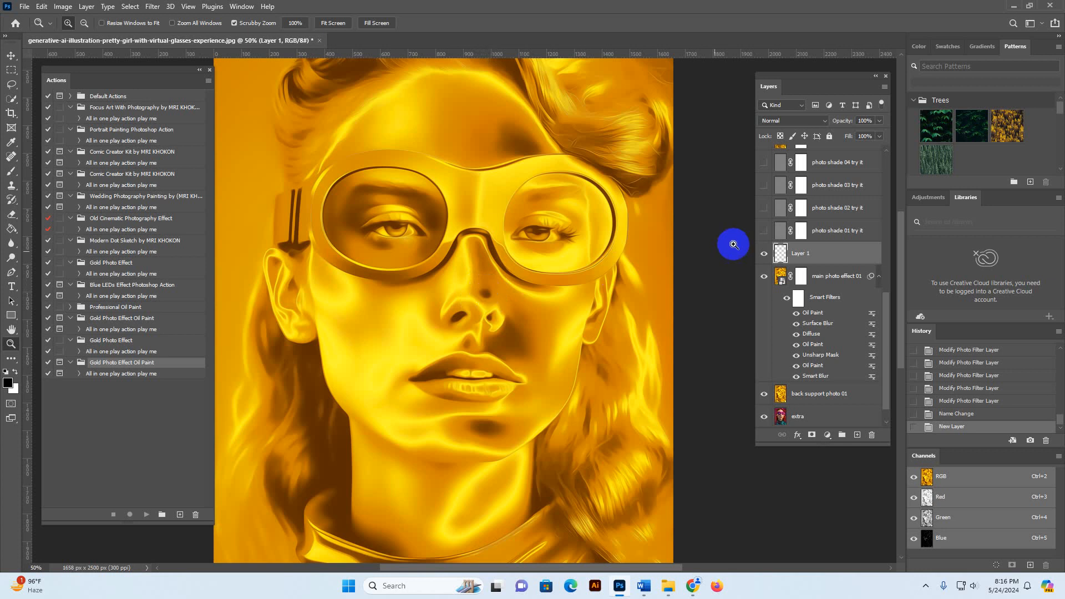
left_click(9, 175)
left_click(11, 141)
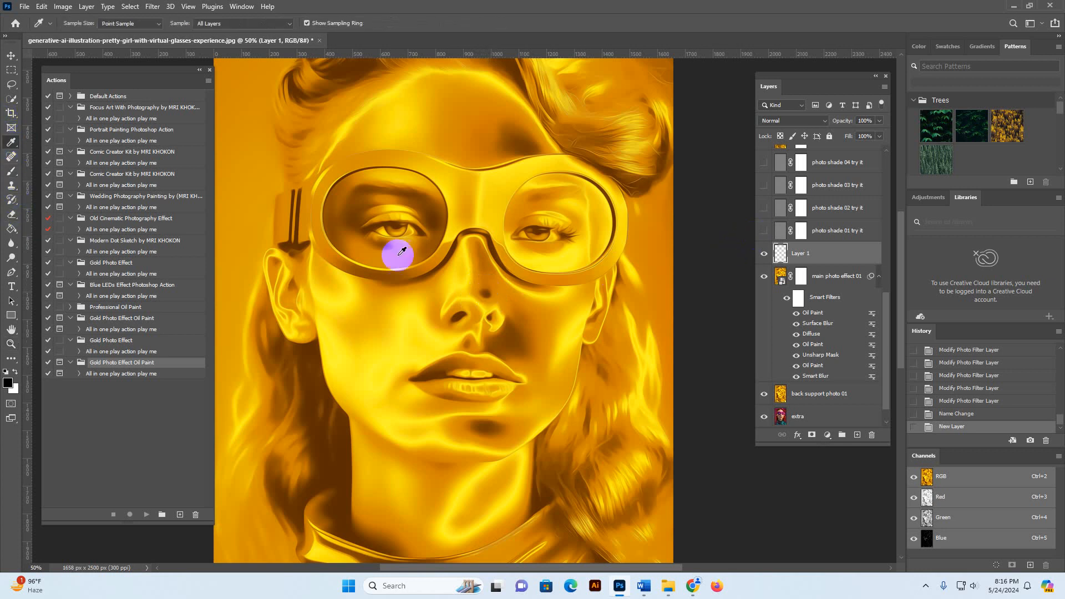
left_click(487, 280)
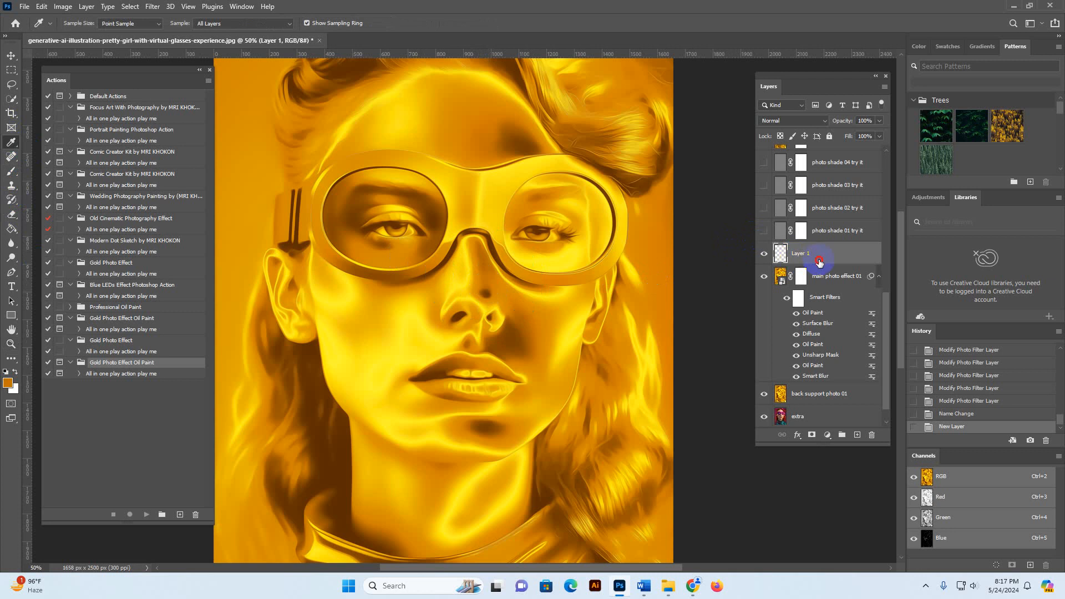
Paint over the dark spot on the nose on Layer 1 with a 30 px brush at 37% opacity.
left_click(11, 171)
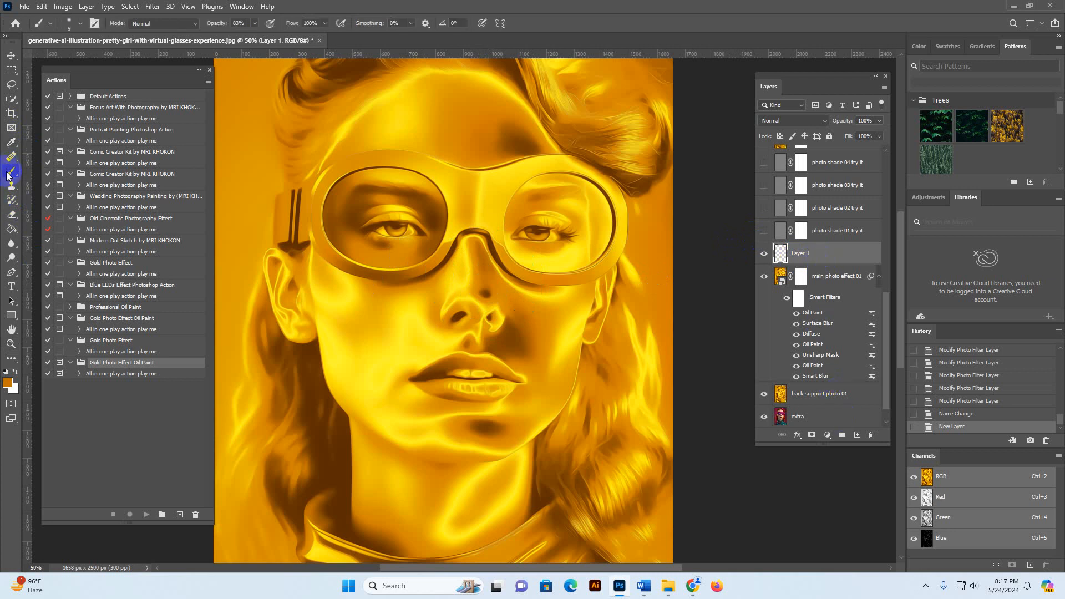
left_click(255, 23)
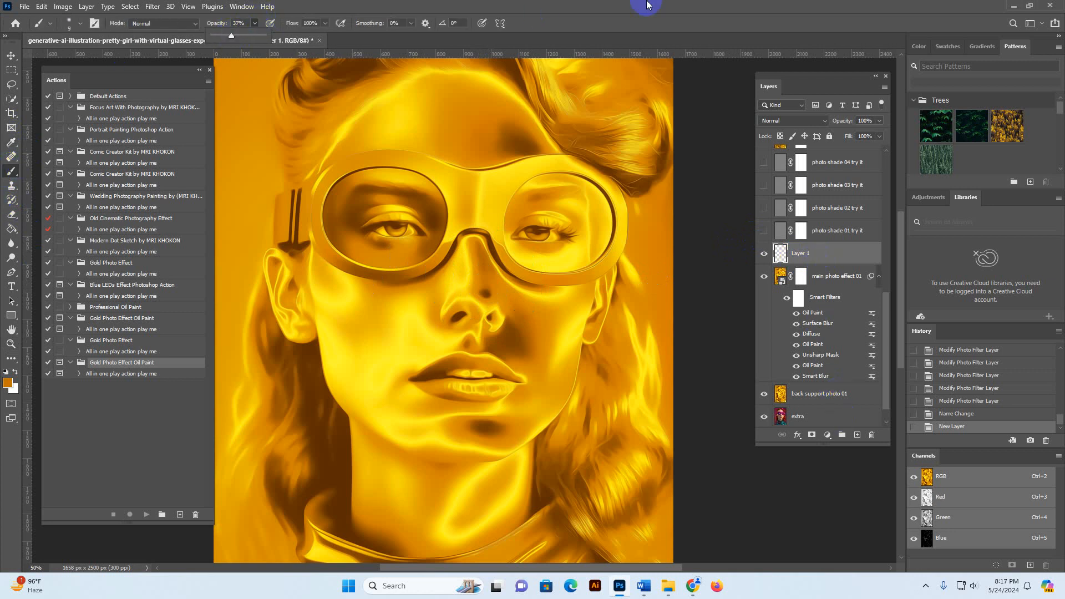
left_click(629, 33)
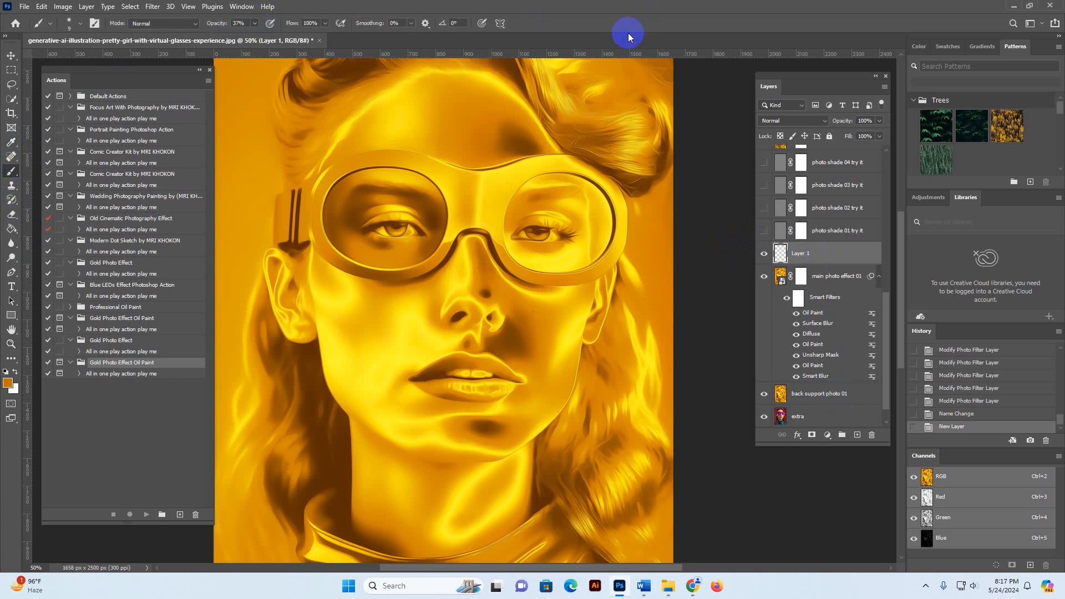
key("bracketright")
left_click(486, 296)
left_click(487, 295)
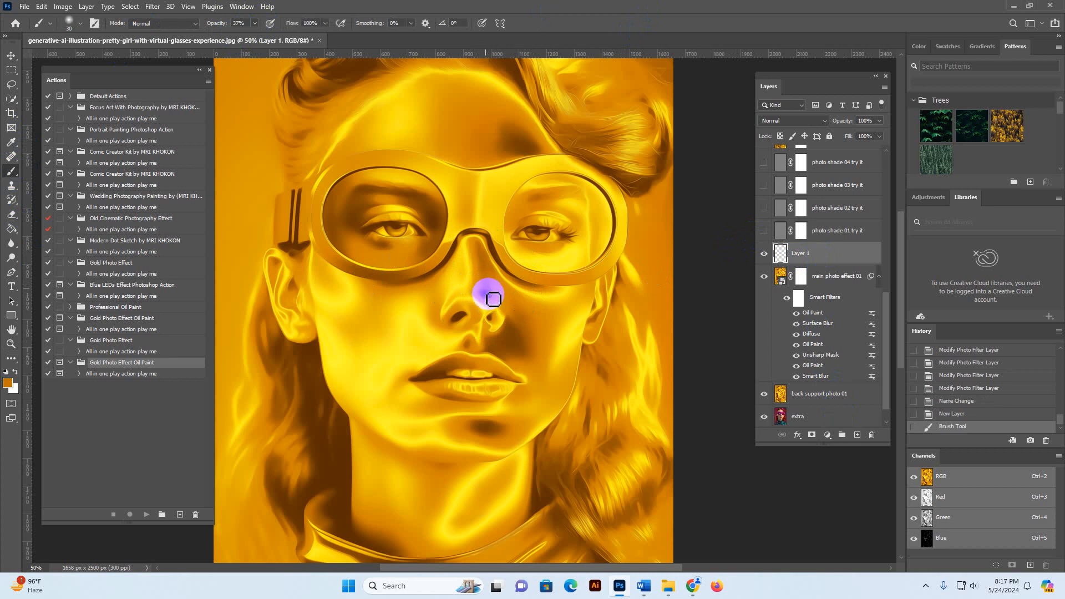
left_click(488, 295)
left_click(488, 301)
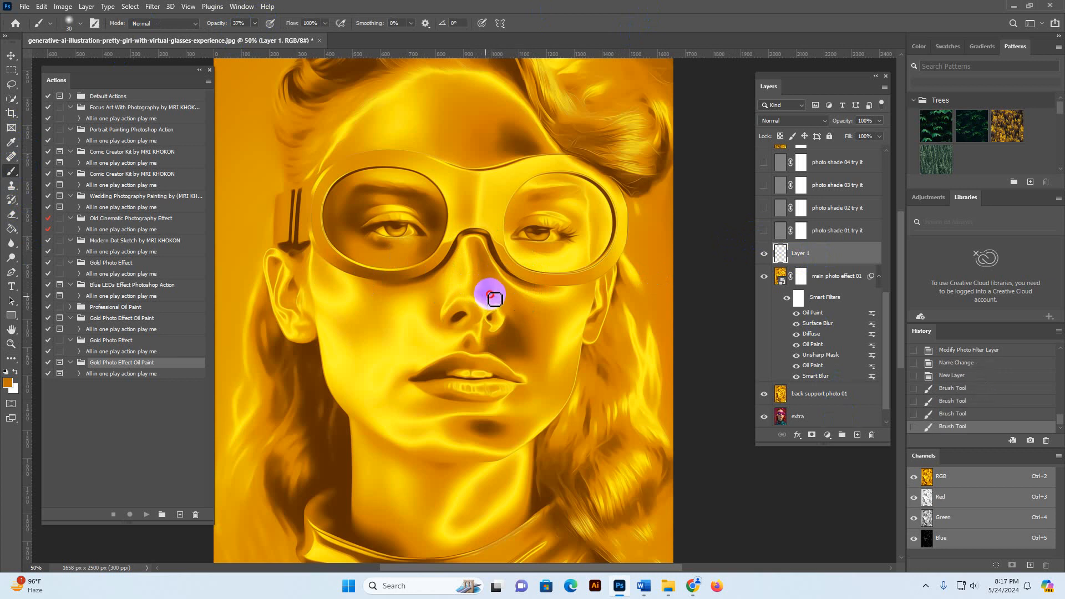
left_click(488, 291)
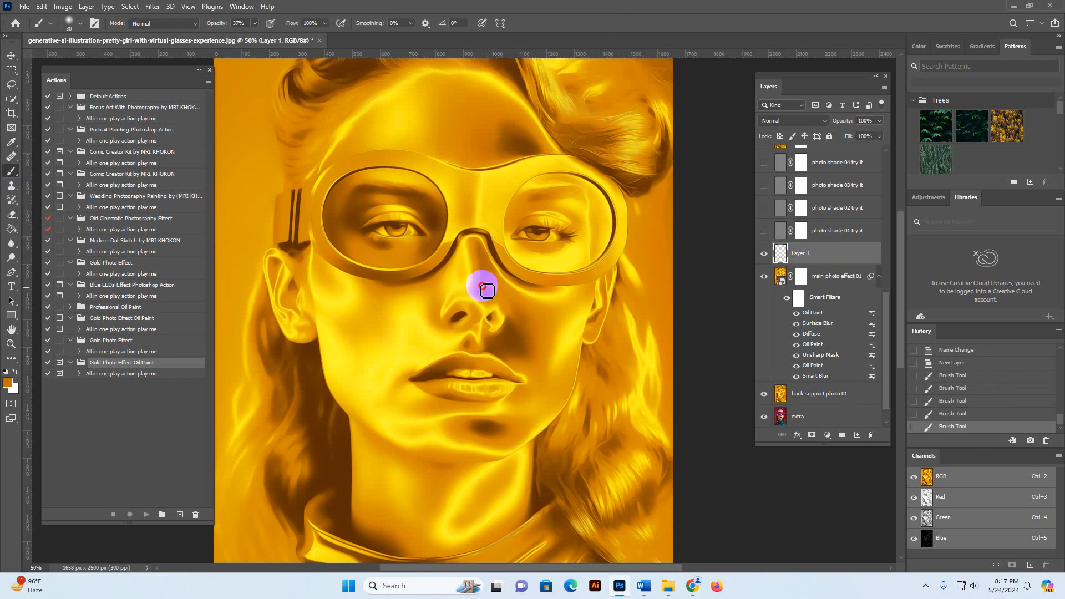
left_click(483, 294)
Widen the Layers panel and make it slightly taller.
left_click(828, 257)
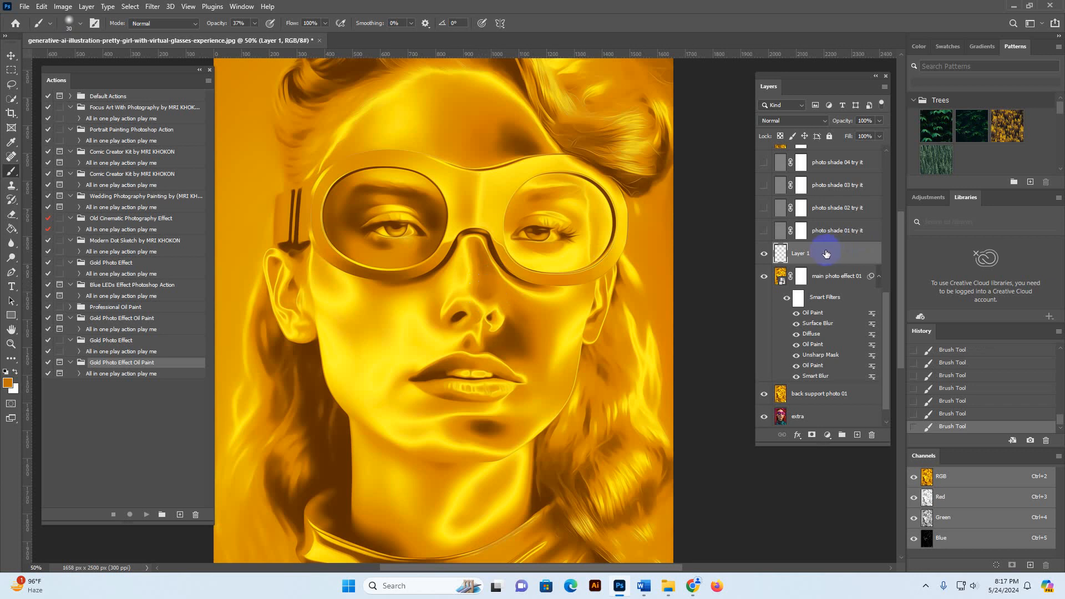
left_click(825, 230)
left_click_drag(775, 443, 725, 457)
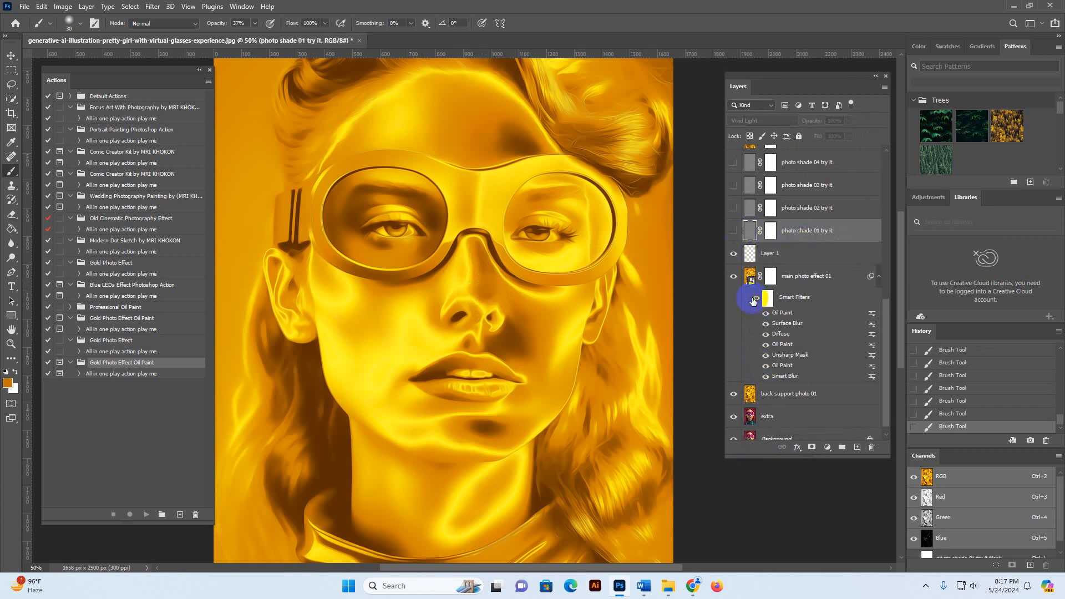
Paint black over both eyes, the nose and the lips on the main photo effect 01 layer mask with a 100 px soft brush at 37% opacity.
left_click(790, 276)
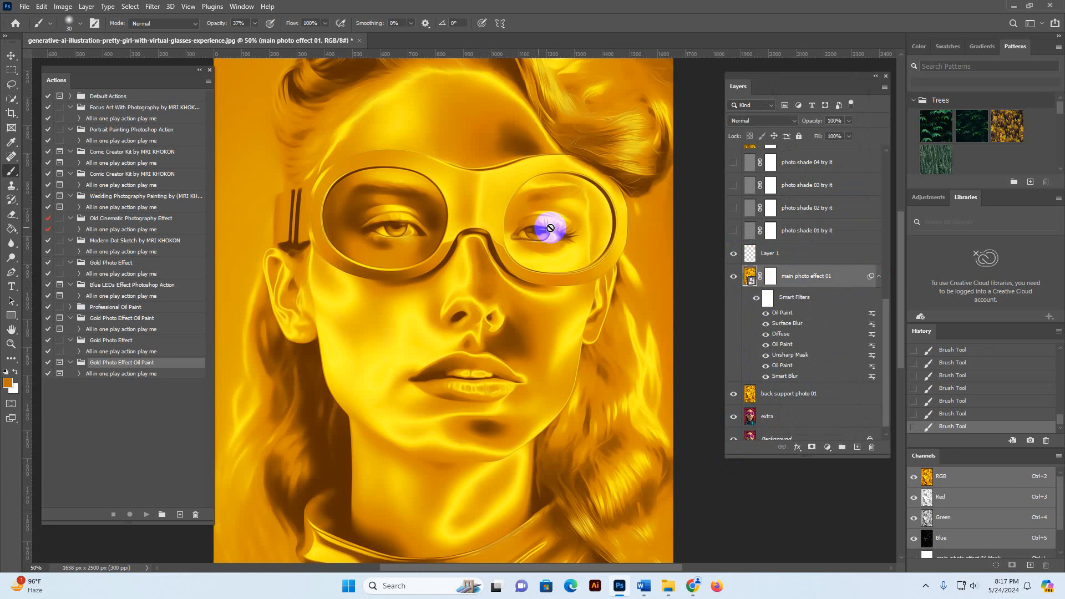
left_click(784, 277)
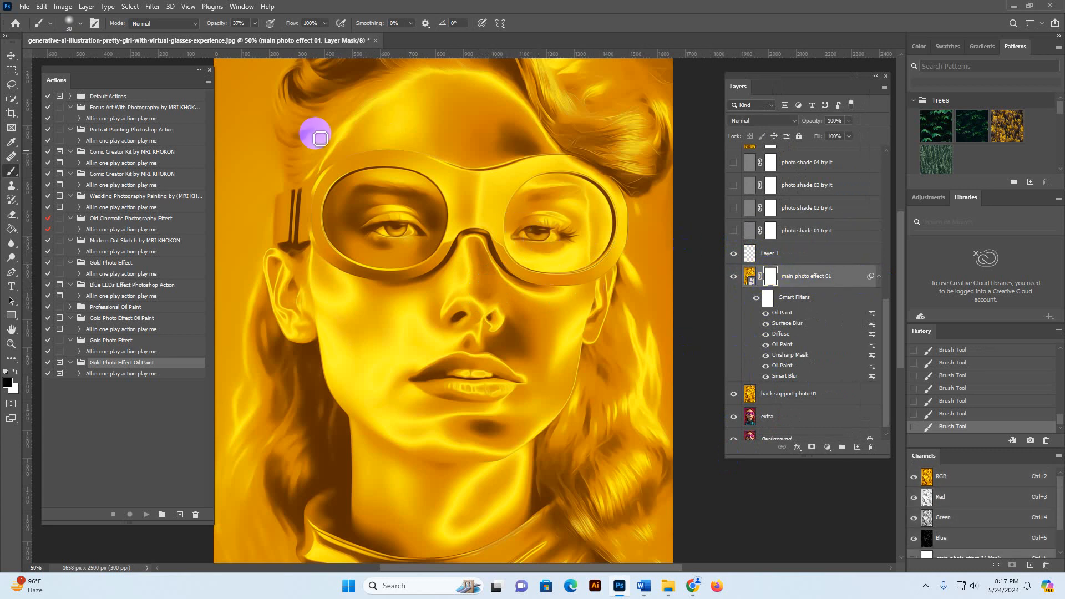
key("bracketright")
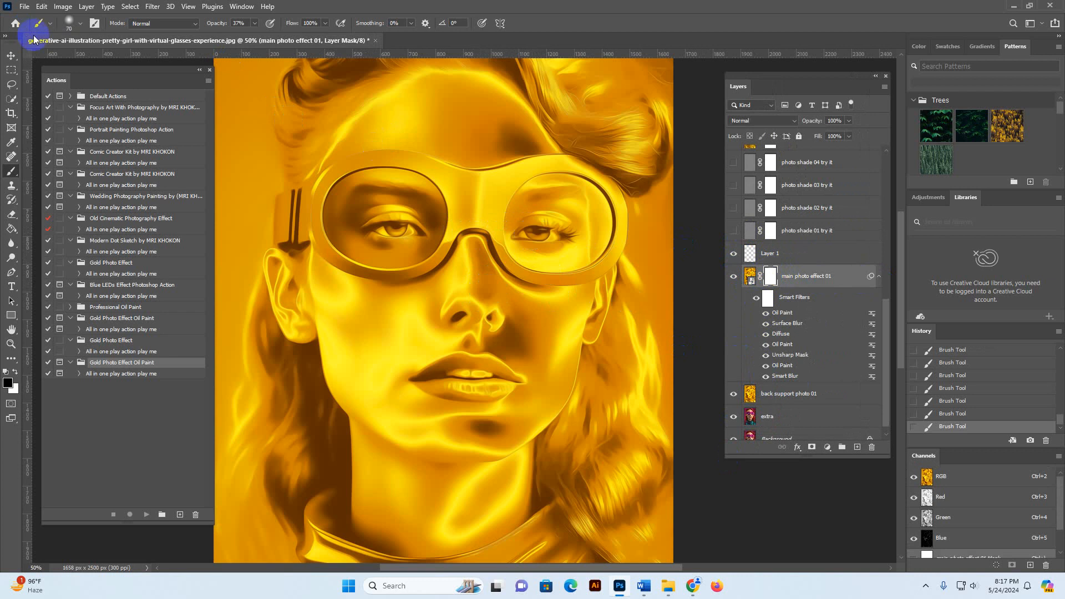
key("bracketright")
left_click(69, 23)
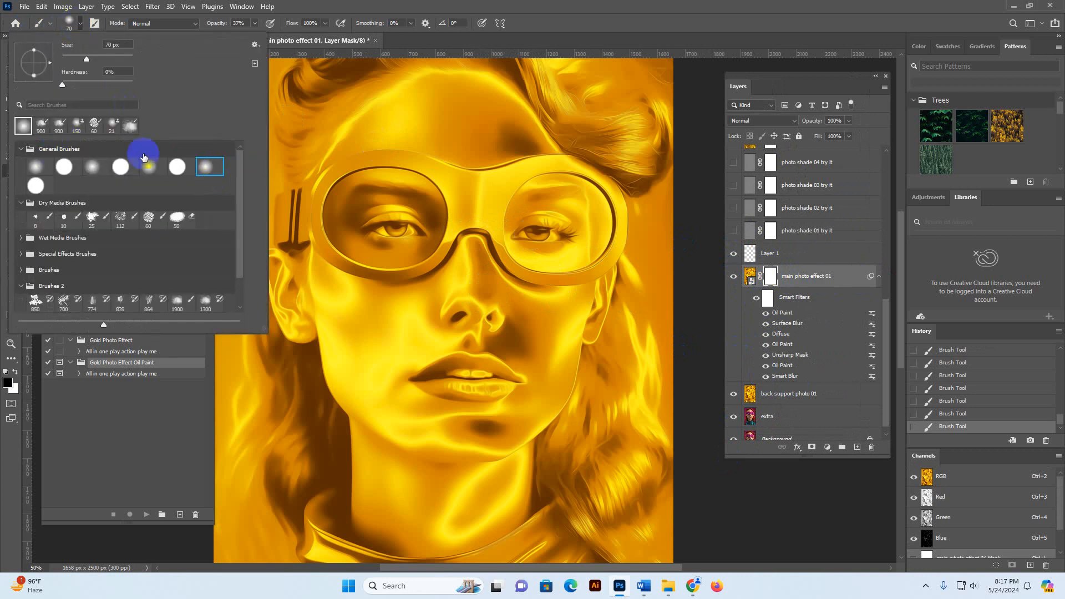
left_click(524, 231)
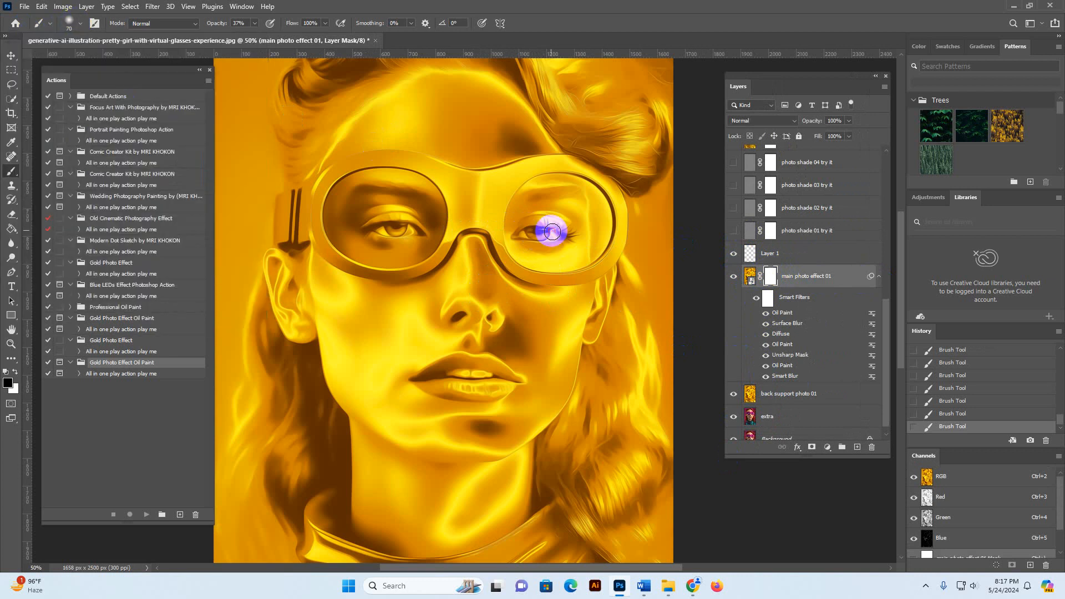
key("bracketright")
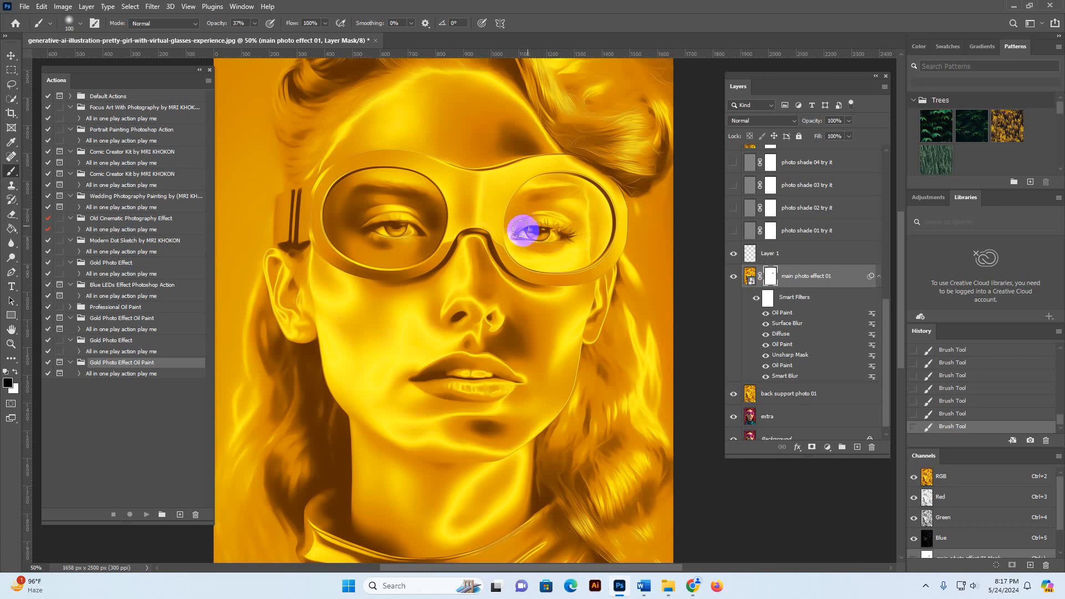
left_click(524, 231)
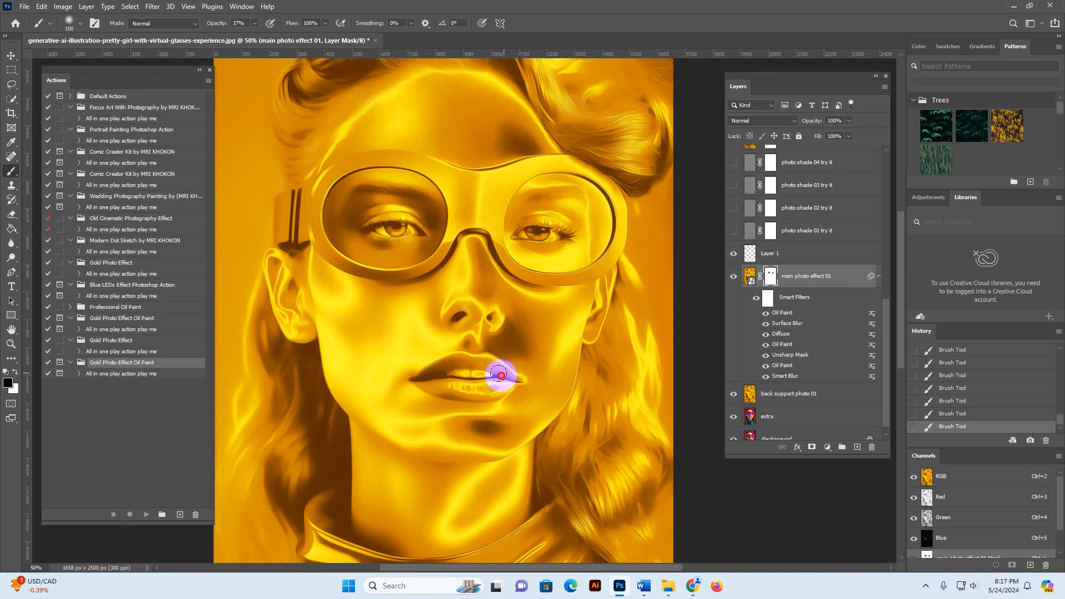
left_click(486, 330)
mouse_move(486, 323)
left_mouse_down()
mouse_move(465, 293)
mouse_move(447, 322)
mouse_move(450, 383)
mouse_move(439, 372)
mouse_move(426, 380)
mouse_move(434, 365)
mouse_move(417, 375)
mouse_move(447, 371)
left_mouse_up()
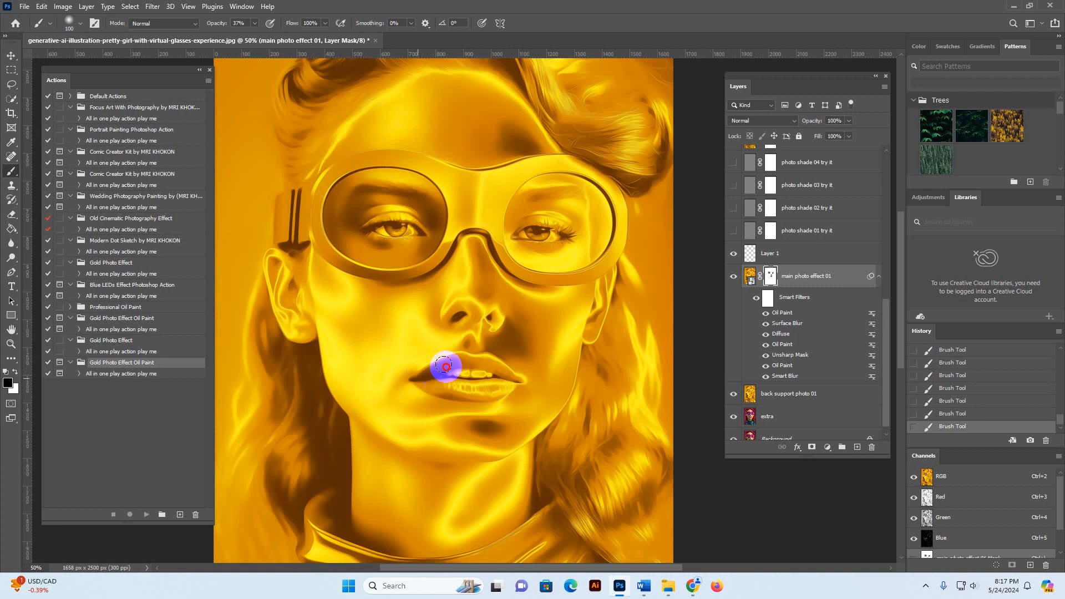
Raise the brush opacity to 100% and paint the main photo effect 01 mask over the lips, the ear edge and the eye in the clear lens.
left_click(252, 25)
left_click_drag(261, 37, 337, 39)
left_click(465, 374)
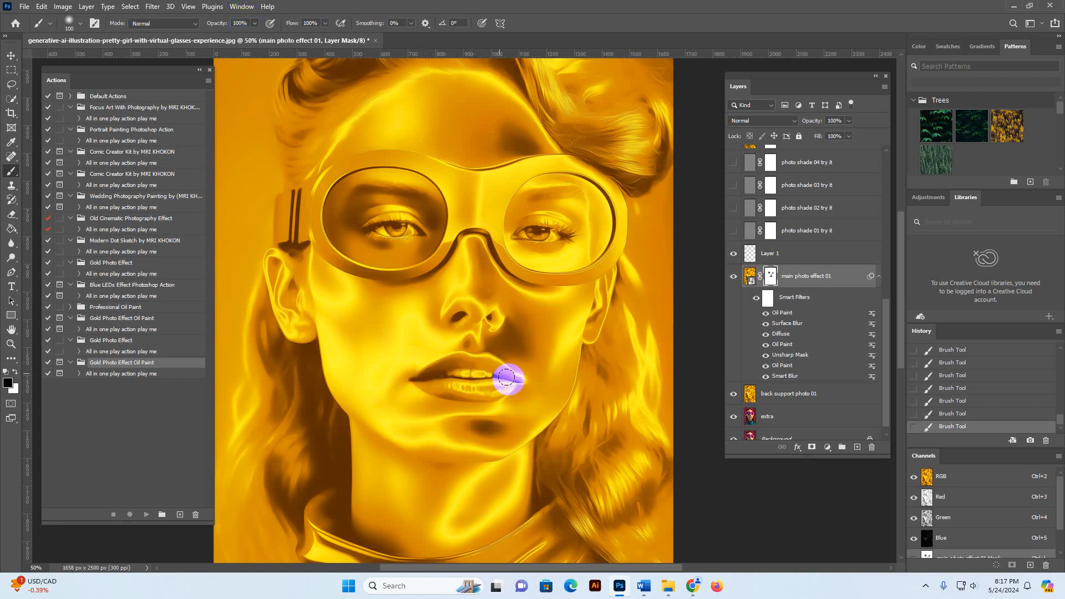
left_click(437, 392)
left_click_drag(437, 393, 509, 386)
left_click_drag(593, 325, 592, 320)
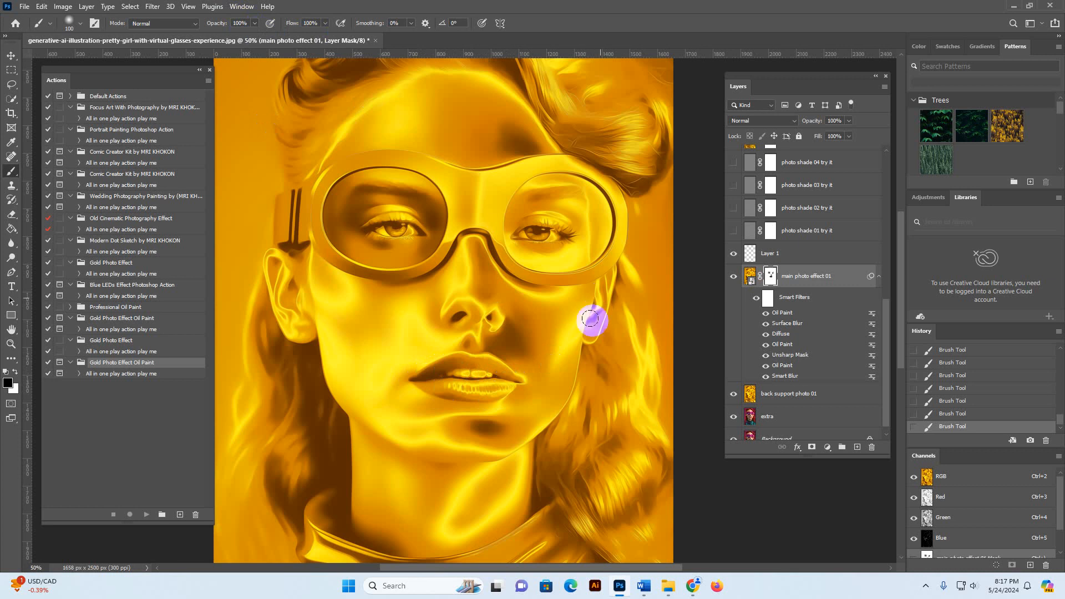
left_click_drag(561, 222, 504, 210)
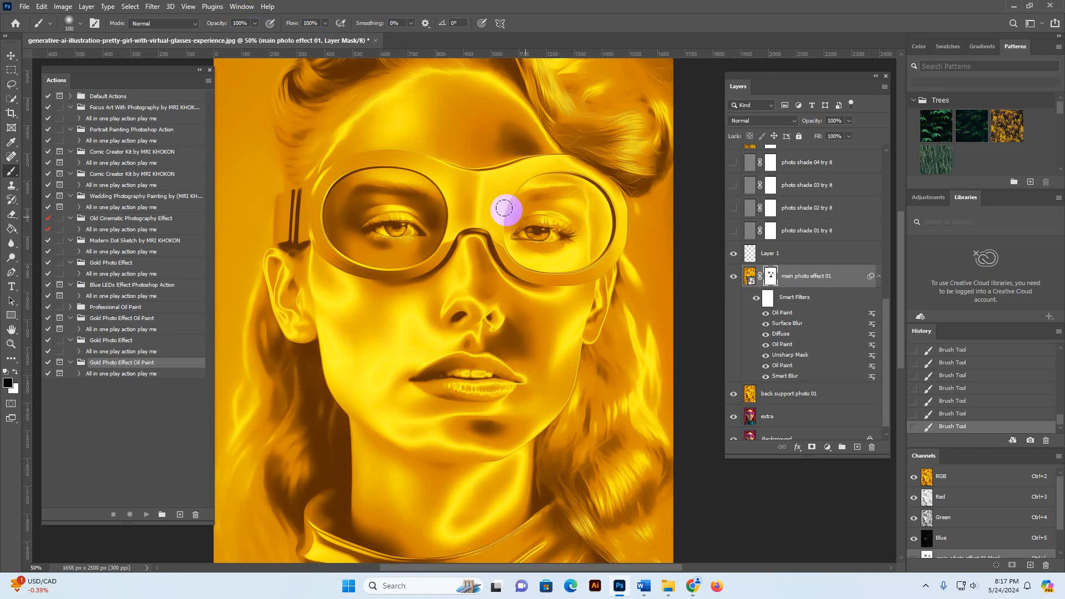
Preview the photo shade 01 and photo shade 02 try it layers separately and together, and hide both.
left_click(807, 232)
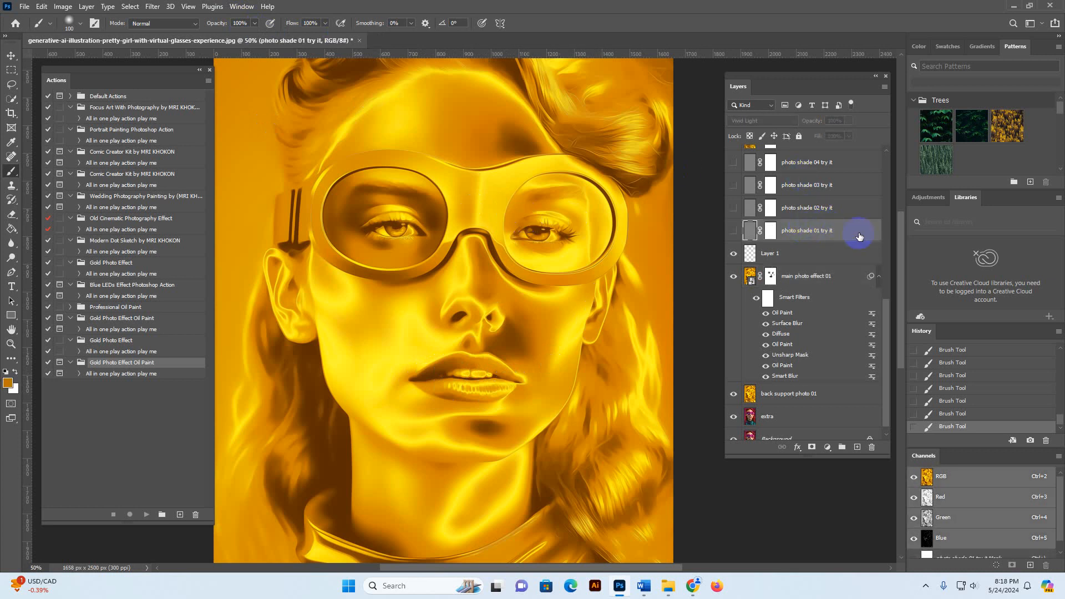
left_click(733, 231)
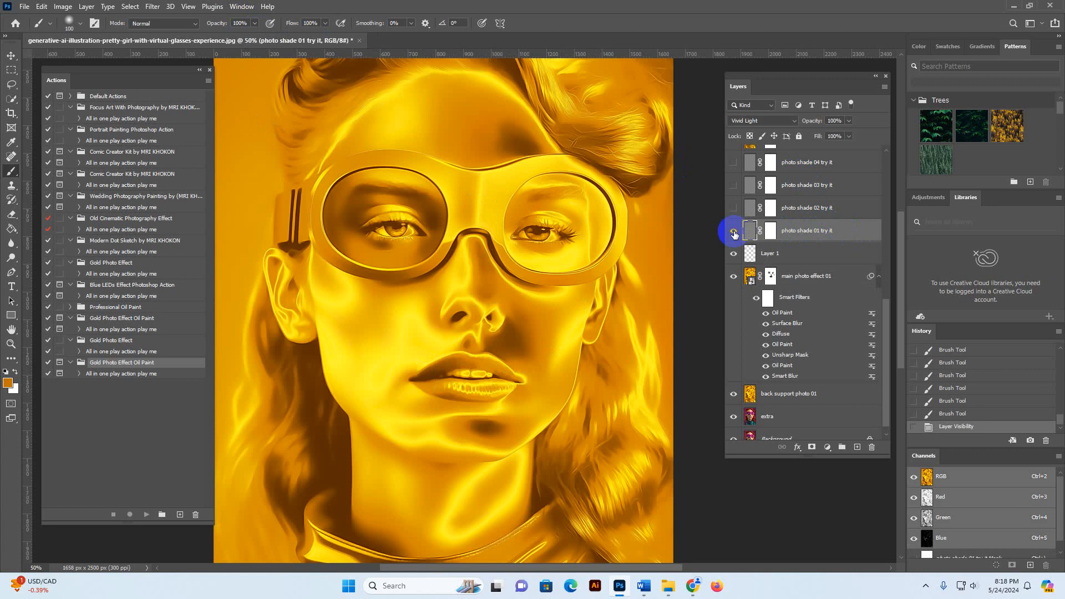
left_click(733, 232)
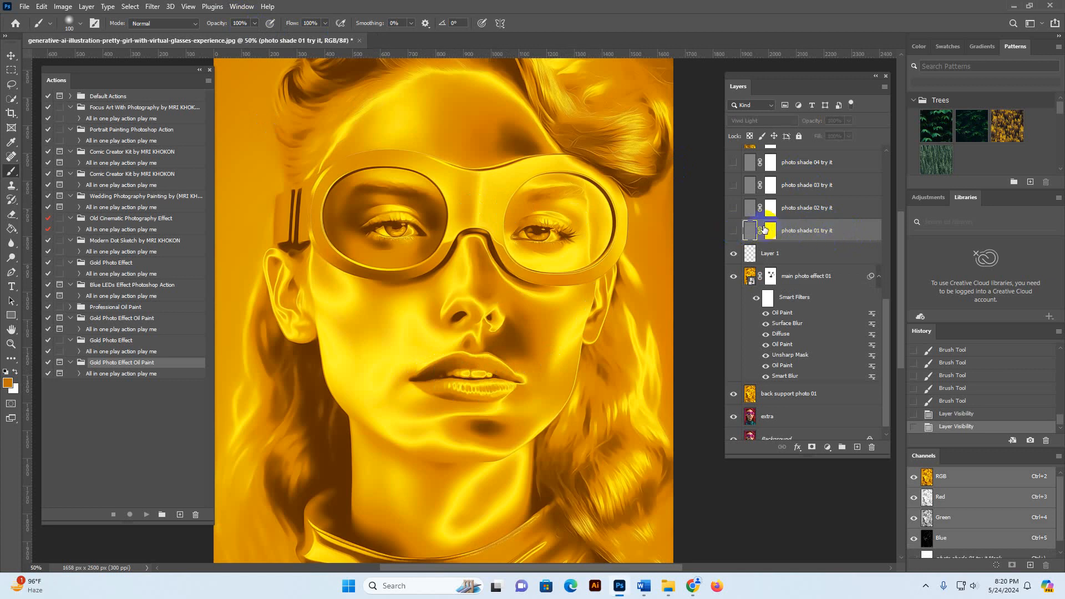
left_click(748, 215)
left_click(734, 209)
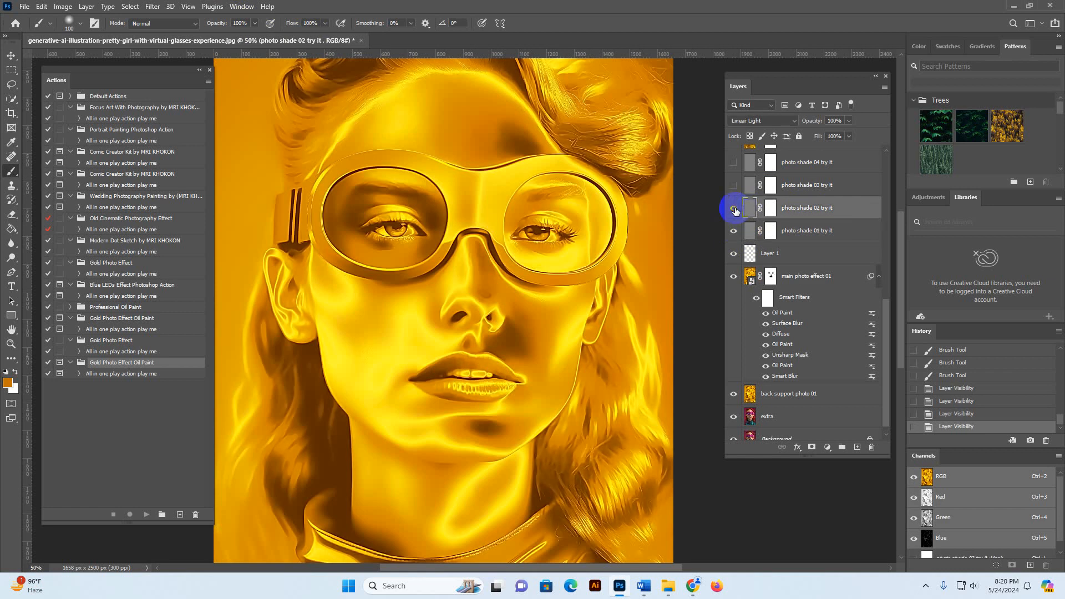
left_click(749, 232)
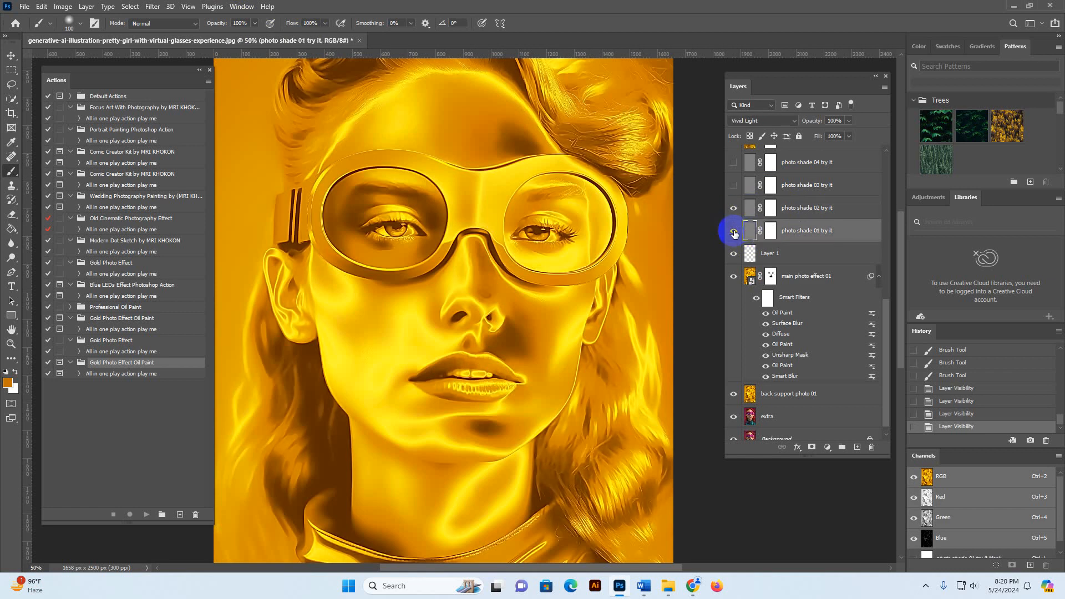
left_click(733, 232)
left_click(741, 210)
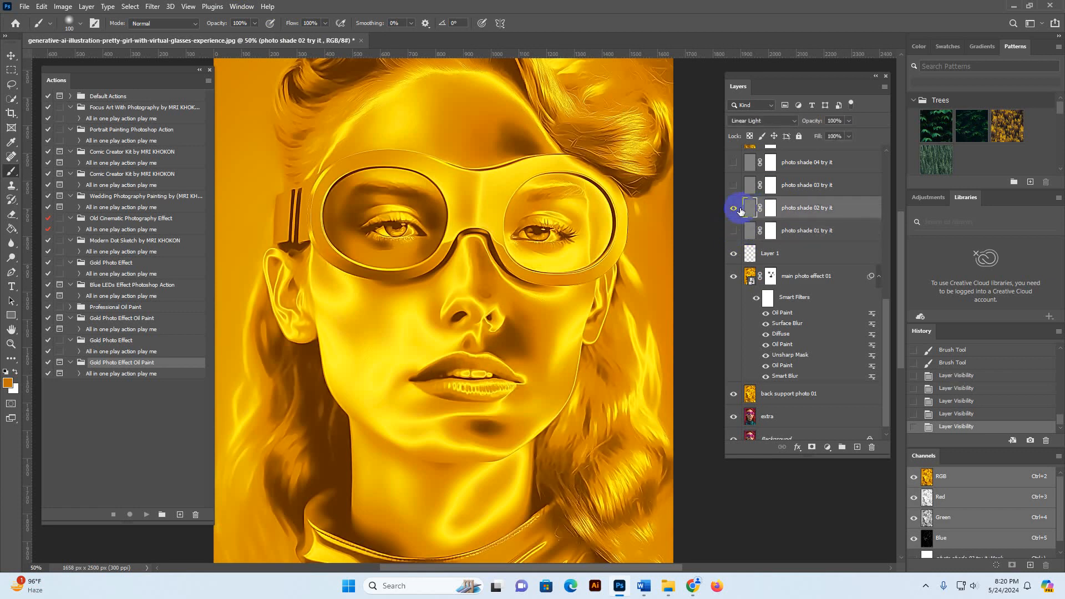
left_click(733, 209)
Preview photo shade 03 and photo shade 04, hide both, and make photo shade 01 visible.
left_click(743, 184)
left_click(733, 186)
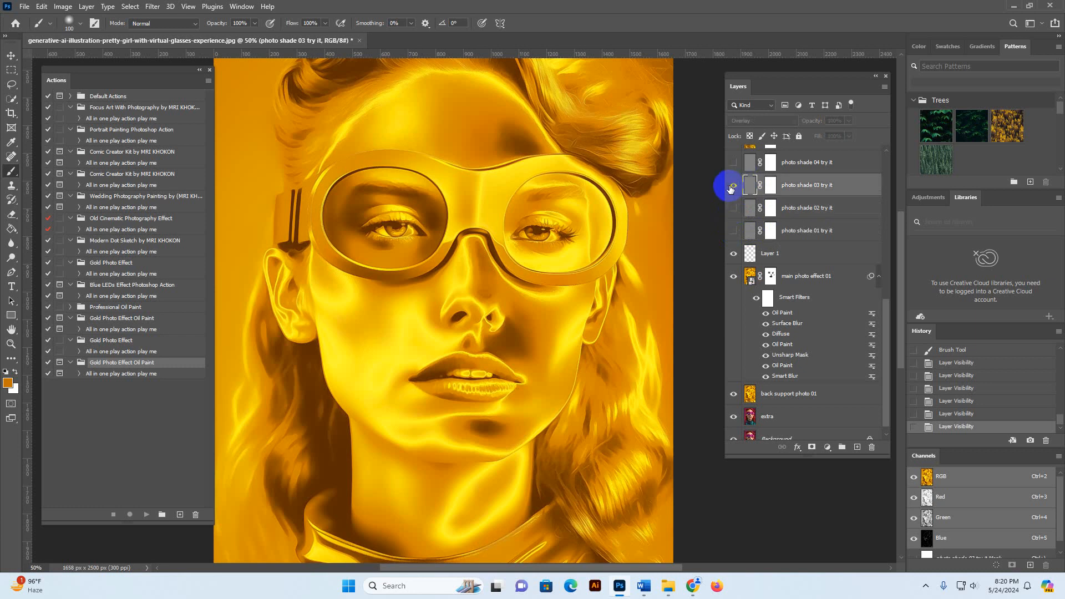
left_click(739, 165)
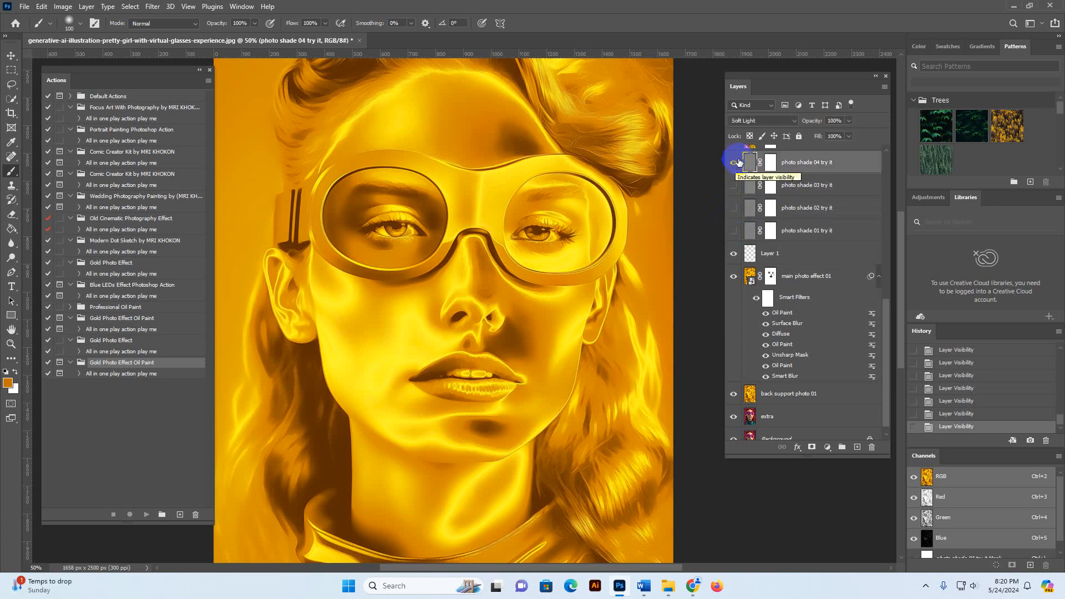
left_click(733, 162)
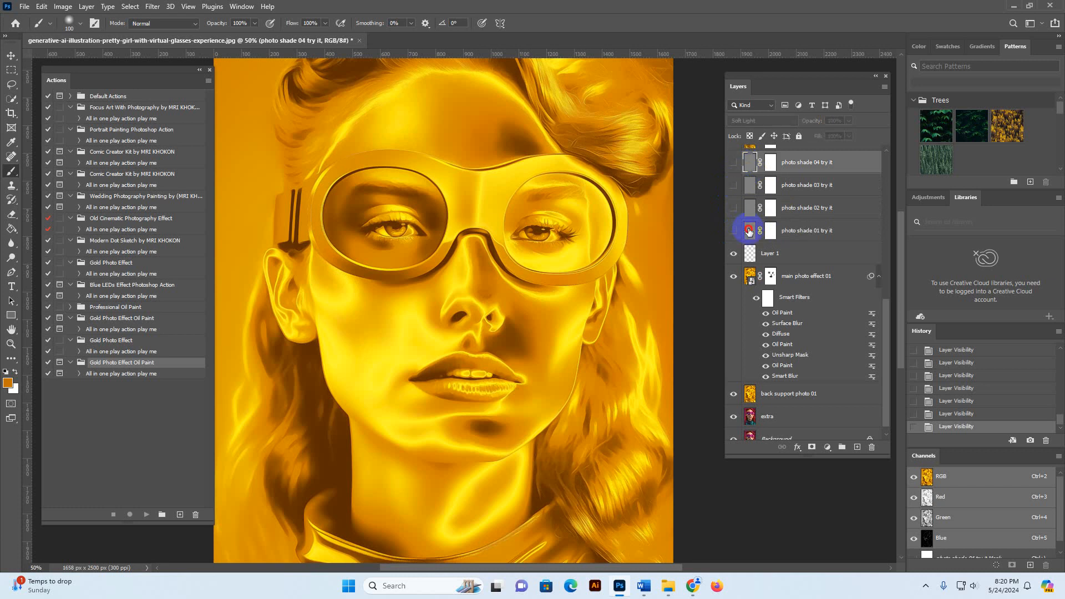
left_click(729, 233)
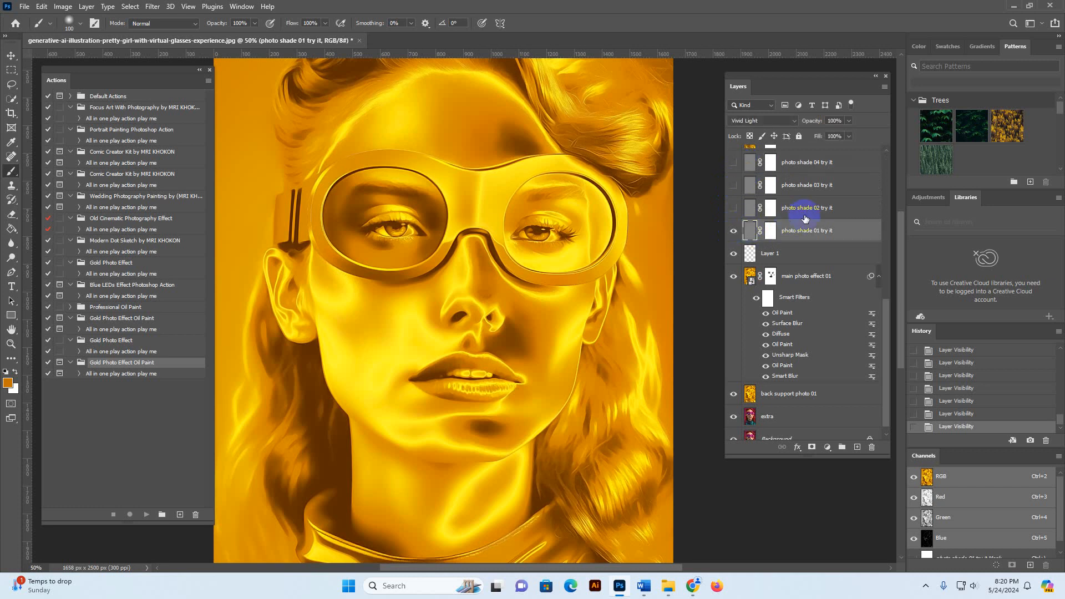
Preview the photo effect 05 try it and photo effect 06 try it layers, hiding each one again.
scroll(804, 219, "up", 2)
left_click(817, 232)
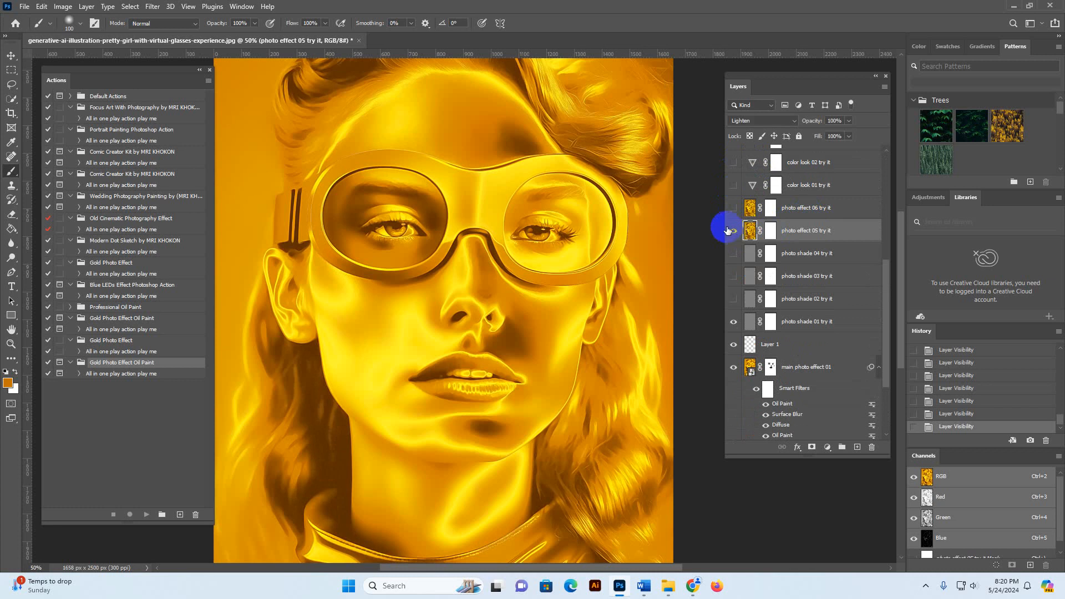
left_click(735, 230)
left_click(734, 231)
left_click(800, 209)
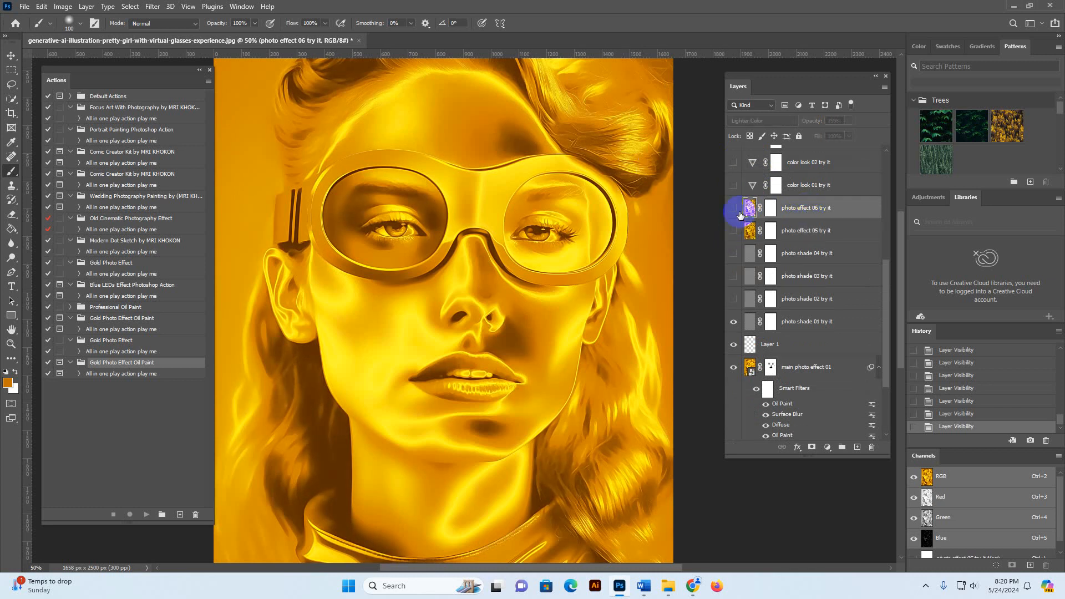
left_click(732, 209)
Turn the color look 01 layer on and off to judge its effect on the portrait.
left_click(829, 185)
left_click(733, 186)
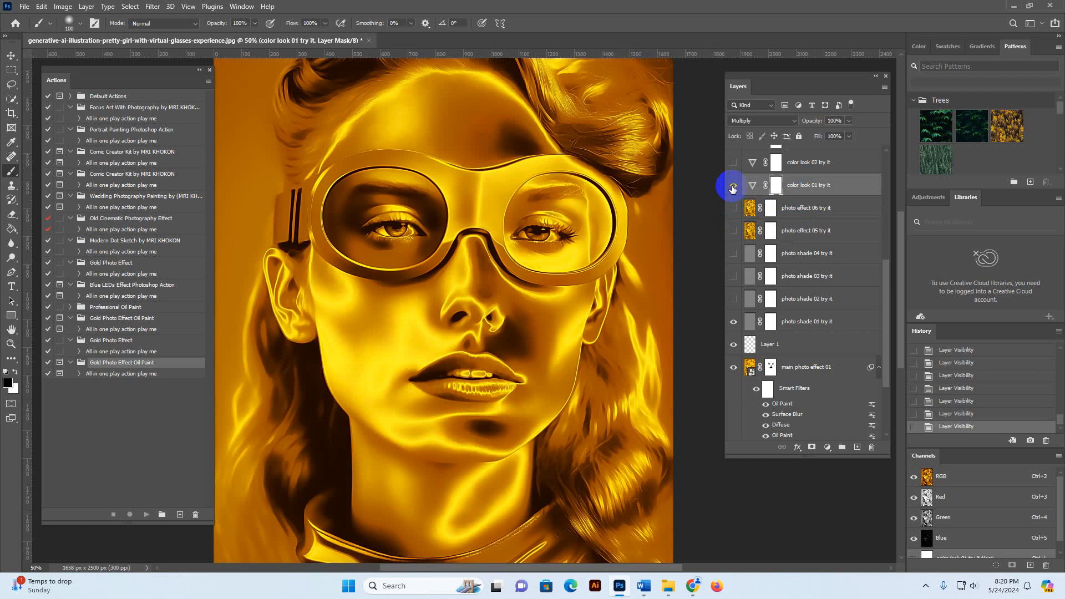
left_click(733, 188)
scroll(826, 233, "up", 3)
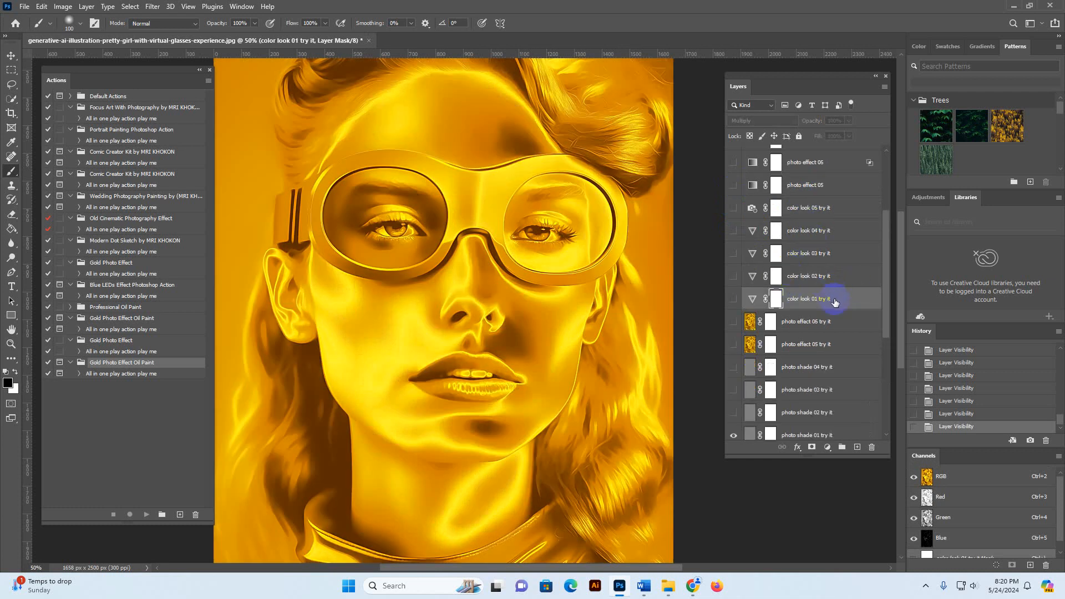
left_click(752, 298)
left_click(733, 298)
left_click(732, 298)
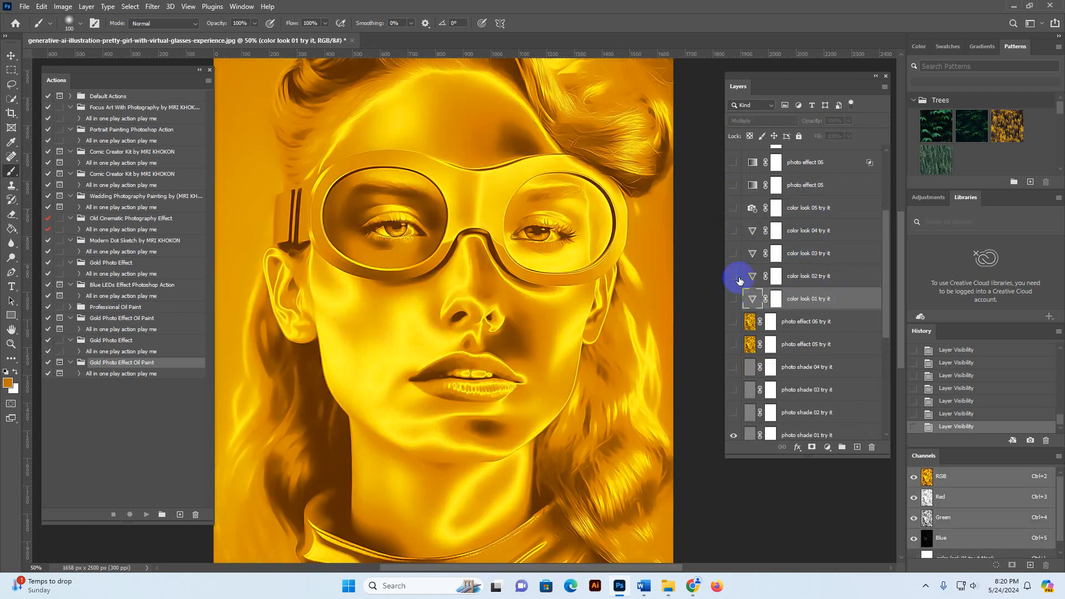
Preview the color look 02 and color look 03 layers one at a time.
left_click(746, 276)
left_click(732, 276)
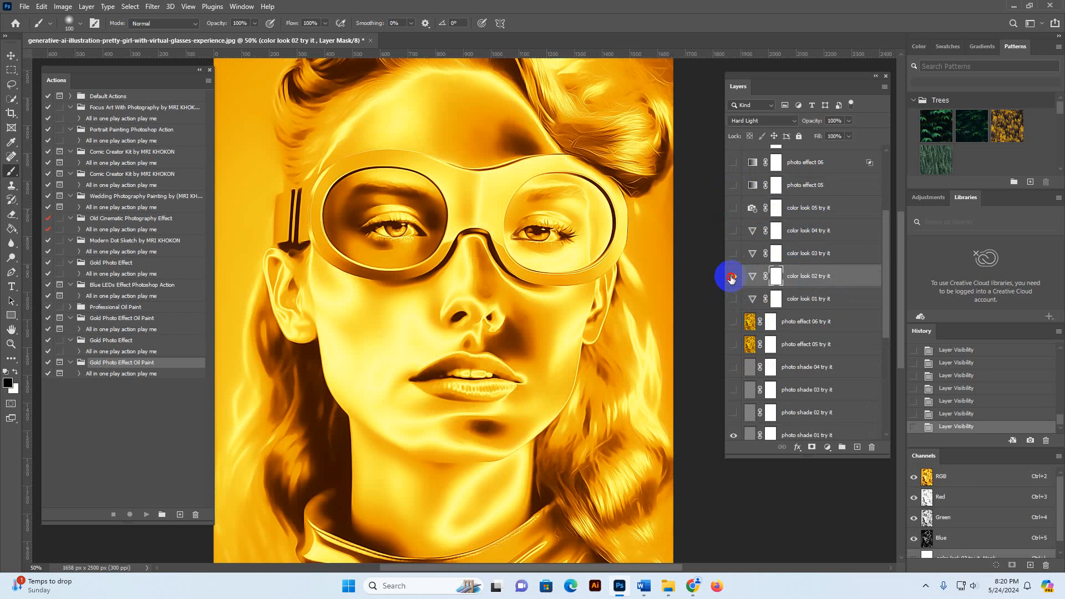
left_click(733, 276)
left_click(748, 253)
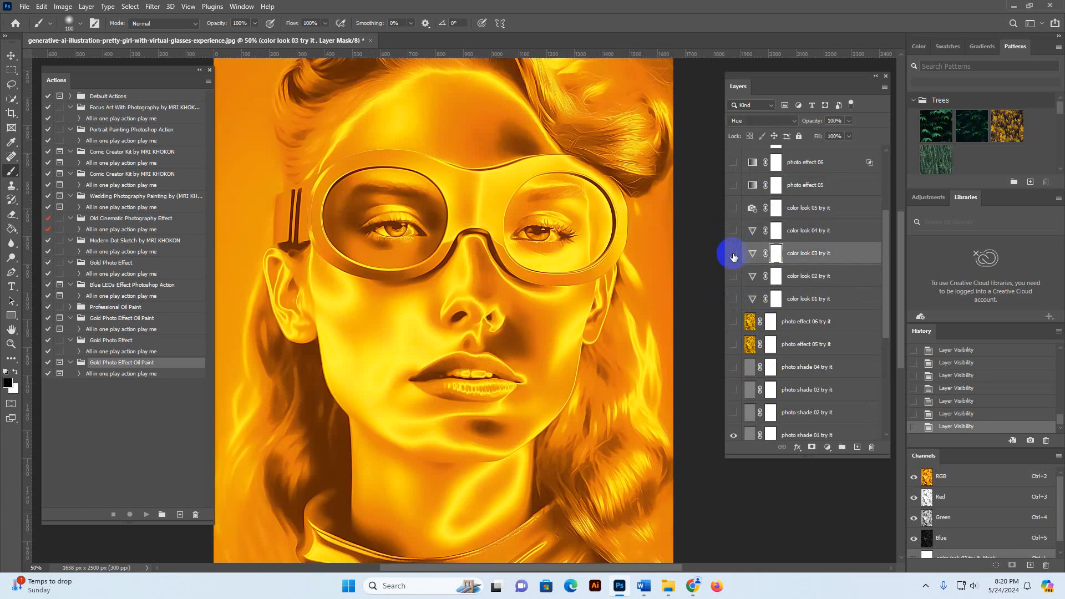
Preview the color look 04 and color look 05 layers, hiding each one again.
left_click(751, 230)
left_click(733, 231)
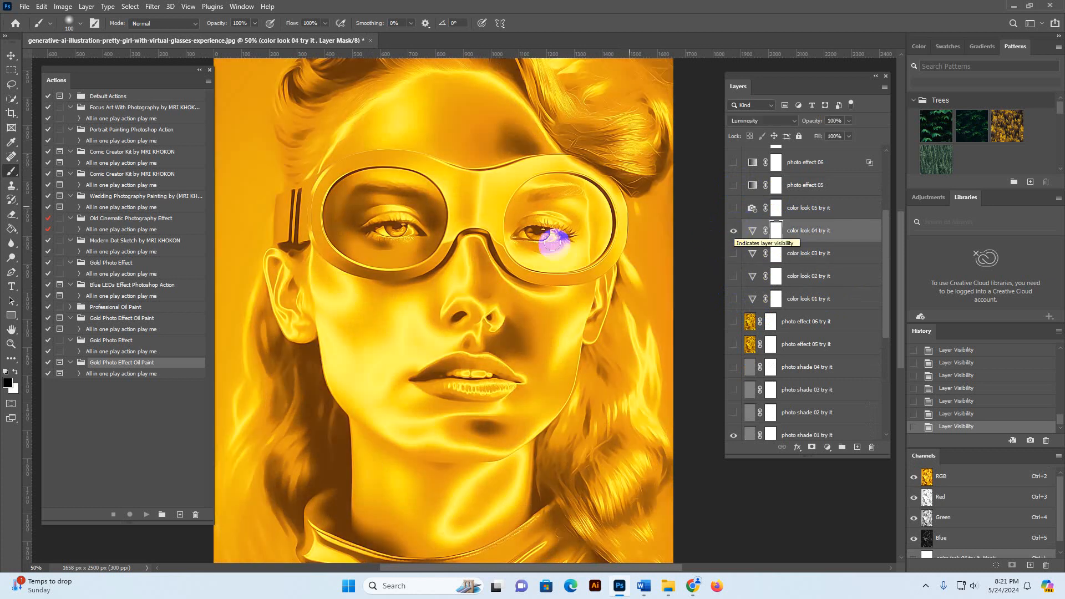
left_click(733, 231)
left_click(751, 208)
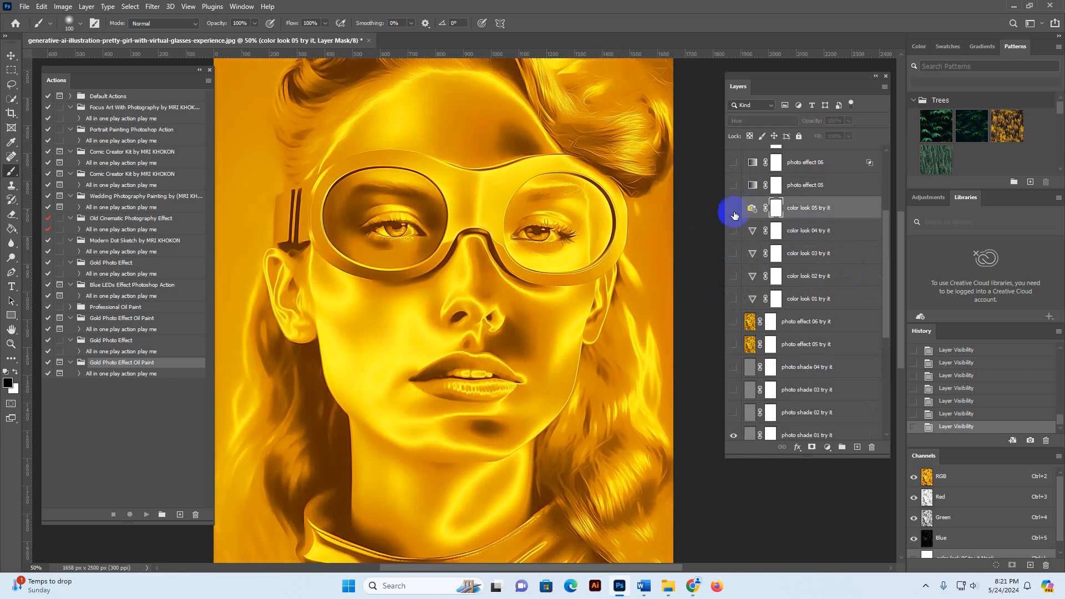
left_click(732, 208)
left_click(733, 211)
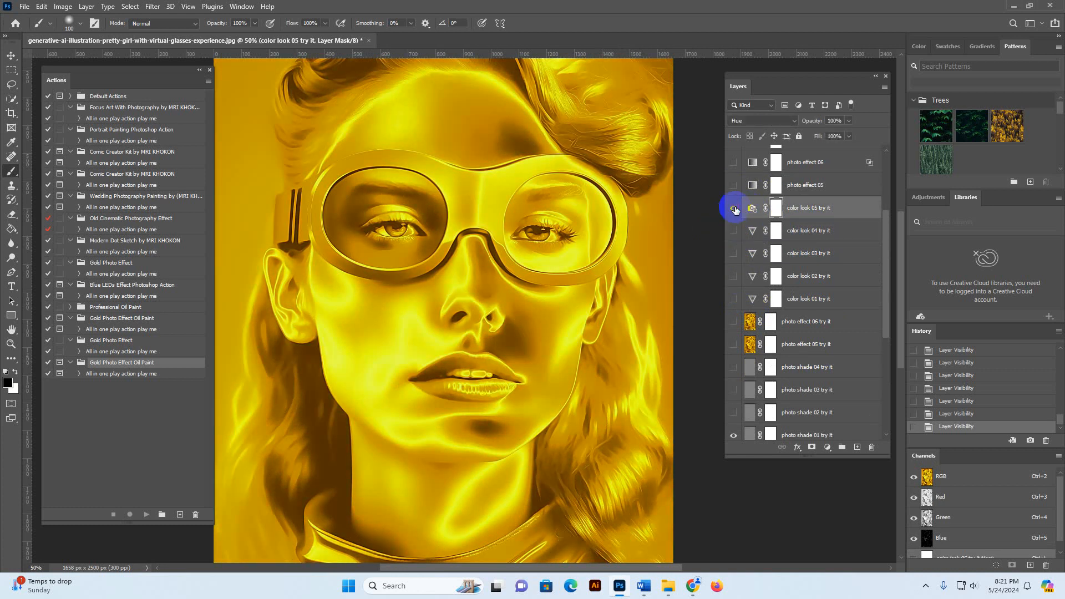
Preview the photo effect 05 and photo effect 06 gradient adjustment layers above color look 05, and hide both.
left_click(751, 185)
left_click(733, 187)
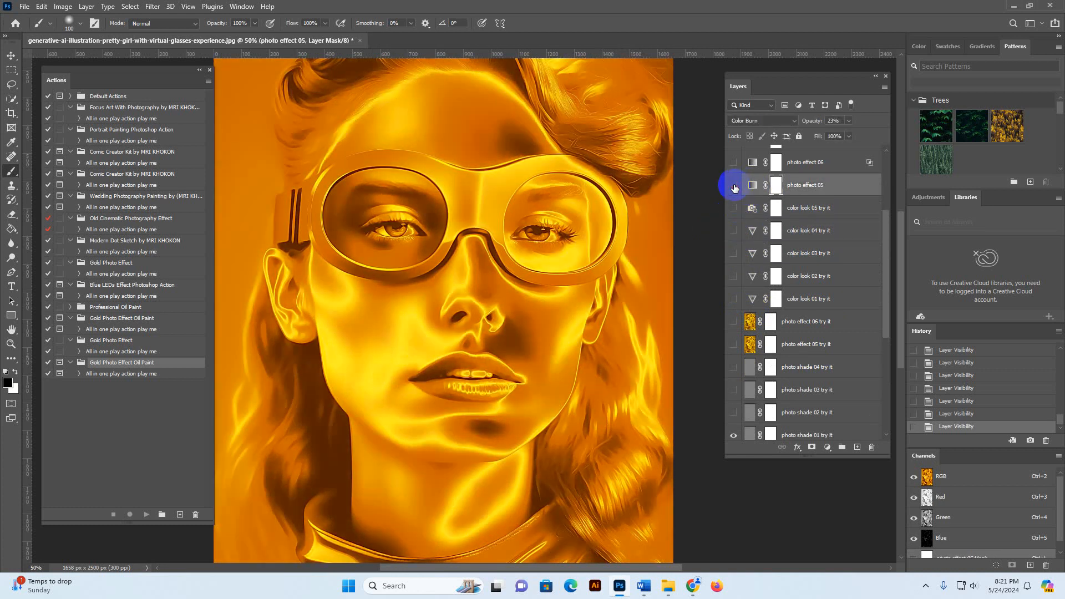
left_click(734, 187)
left_click(734, 187)
left_click(734, 187)
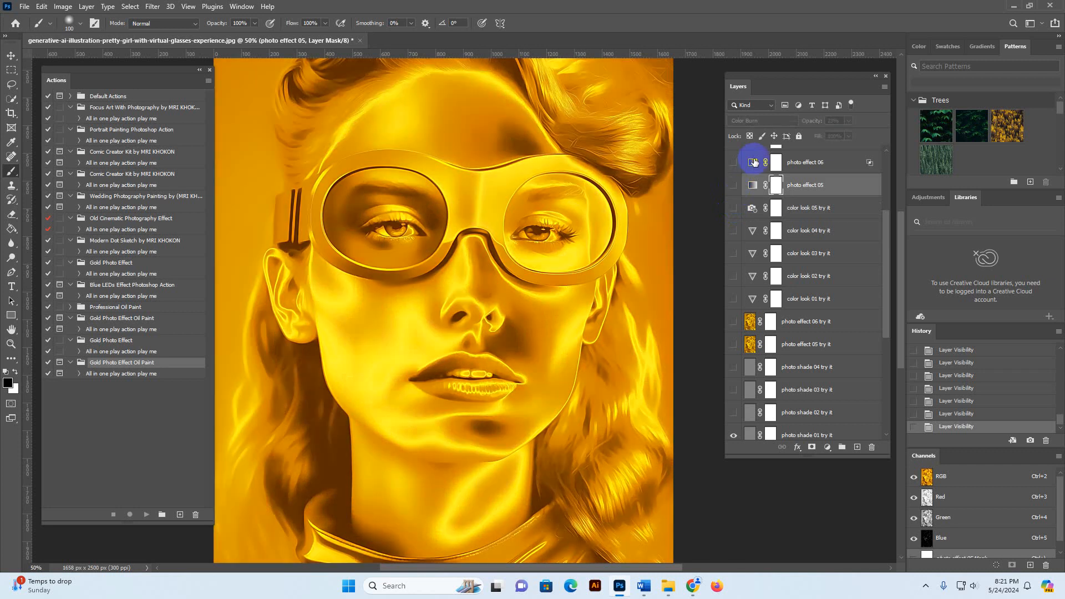
left_click(752, 162)
left_click(734, 164)
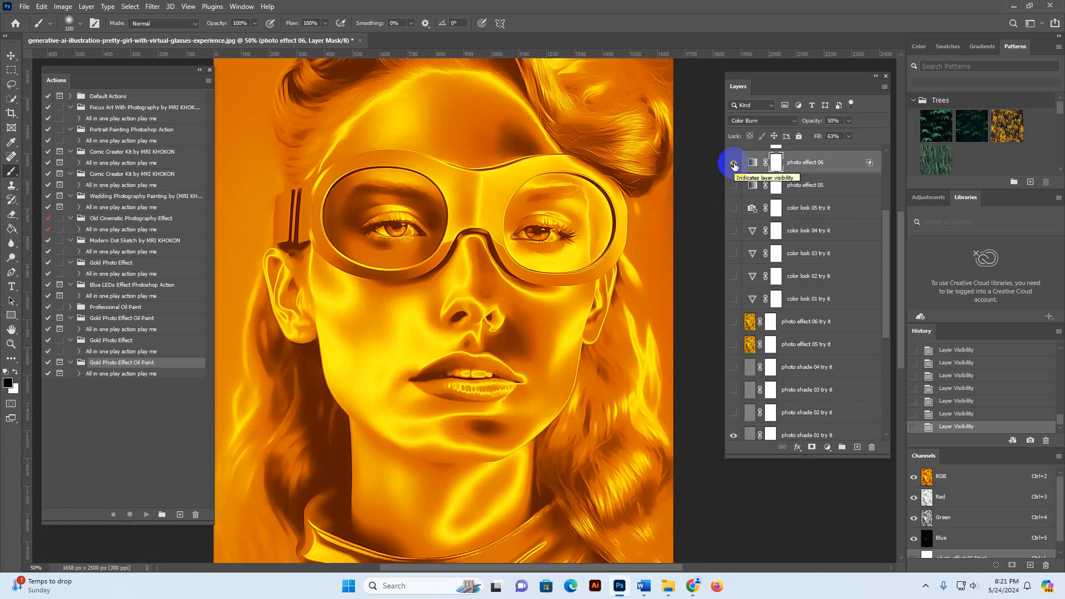
left_click(734, 165)
scroll(774, 228, "up", 5)
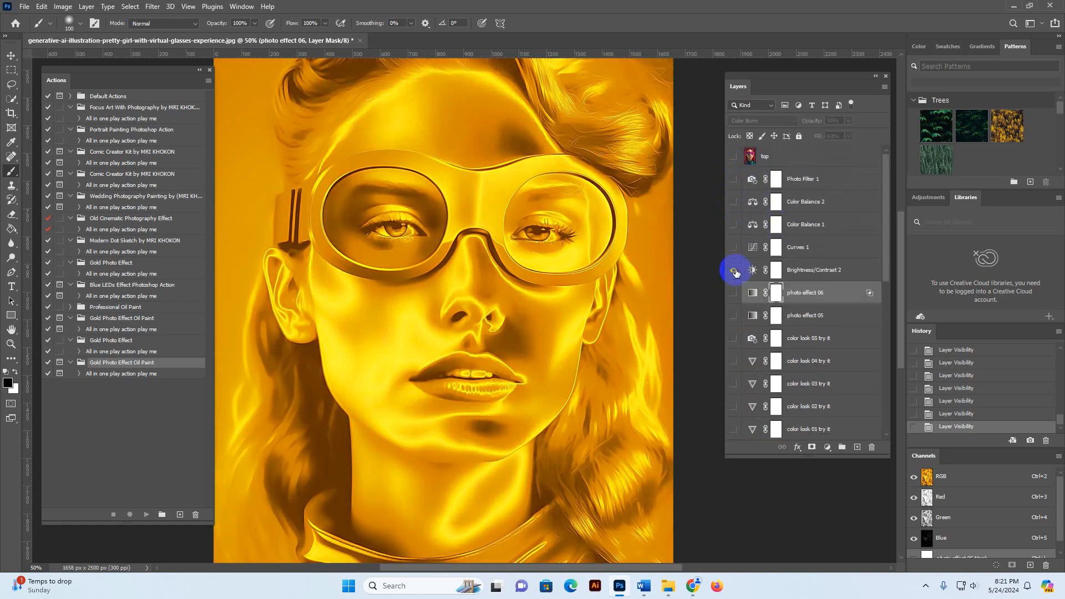
Try different brightness and contrast settings on the Brightness/Contrast 2 layer, and hide the layer.
double_click(753, 270)
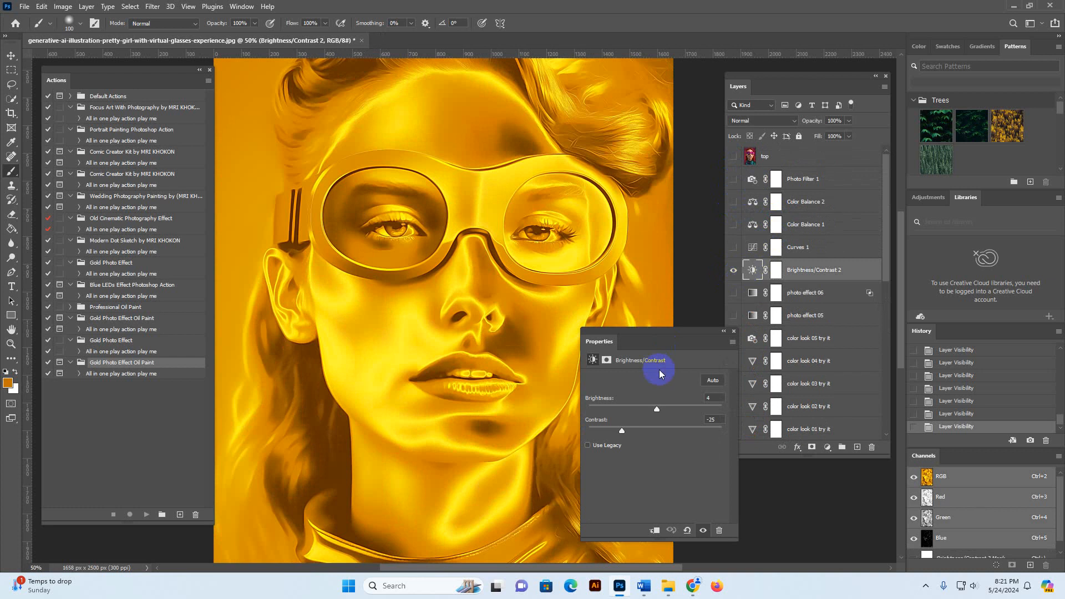
left_click_drag(666, 410, 621, 431)
left_click(733, 331)
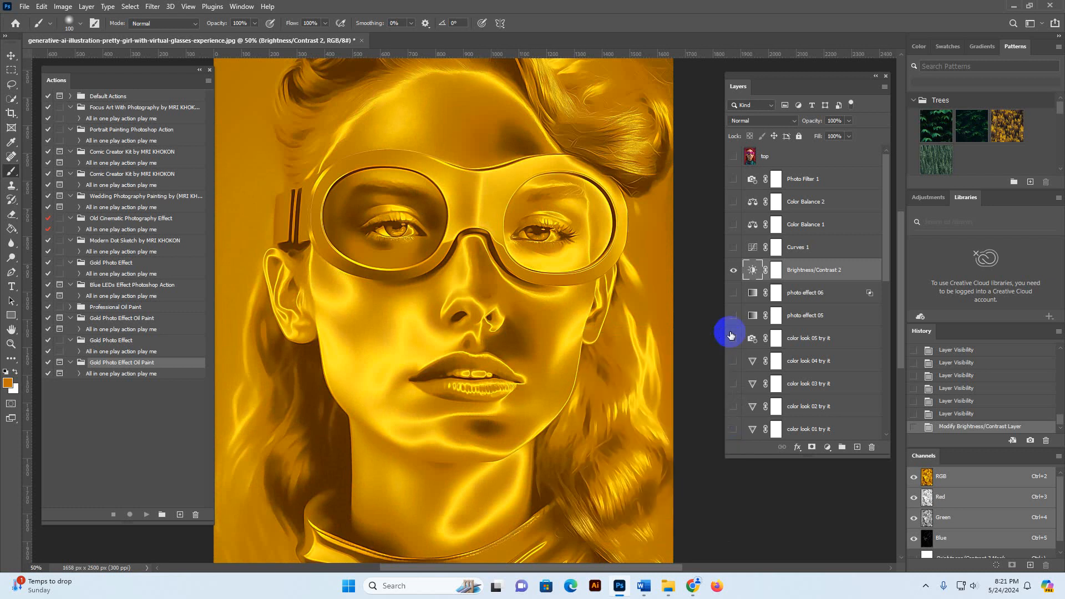
left_click_drag(733, 270, 735, 249)
Preview the Curves 1, Color Balance 1, Color Balance 2 and Photo Filter 1 layers one at a time, hiding each again.
left_click(736, 248)
left_click(735, 247)
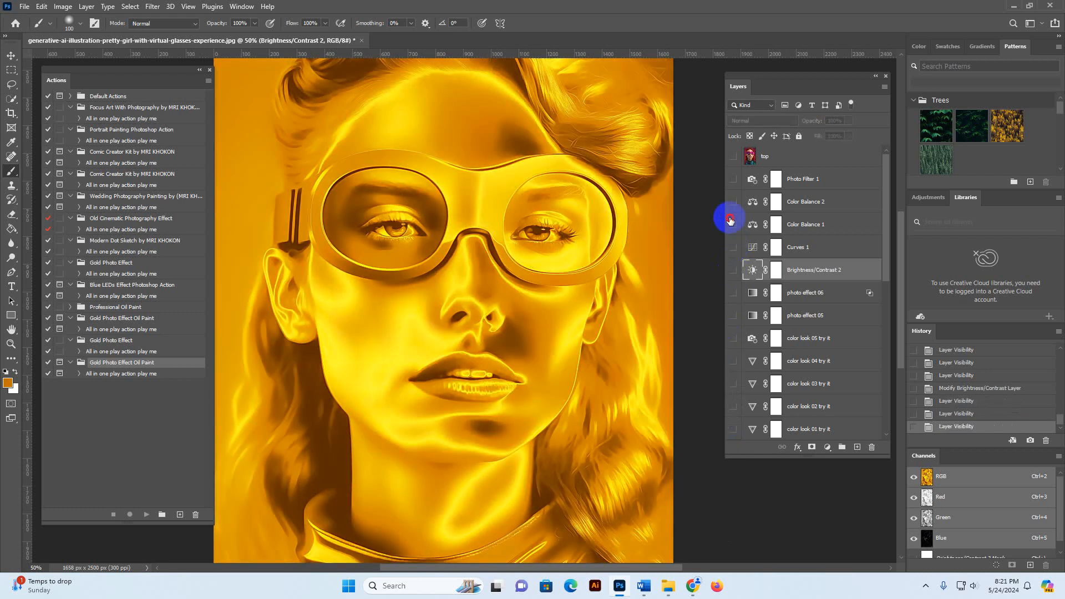
left_click(734, 224)
left_click(733, 224)
left_click(736, 203)
left_click(736, 203)
left_click(736, 178)
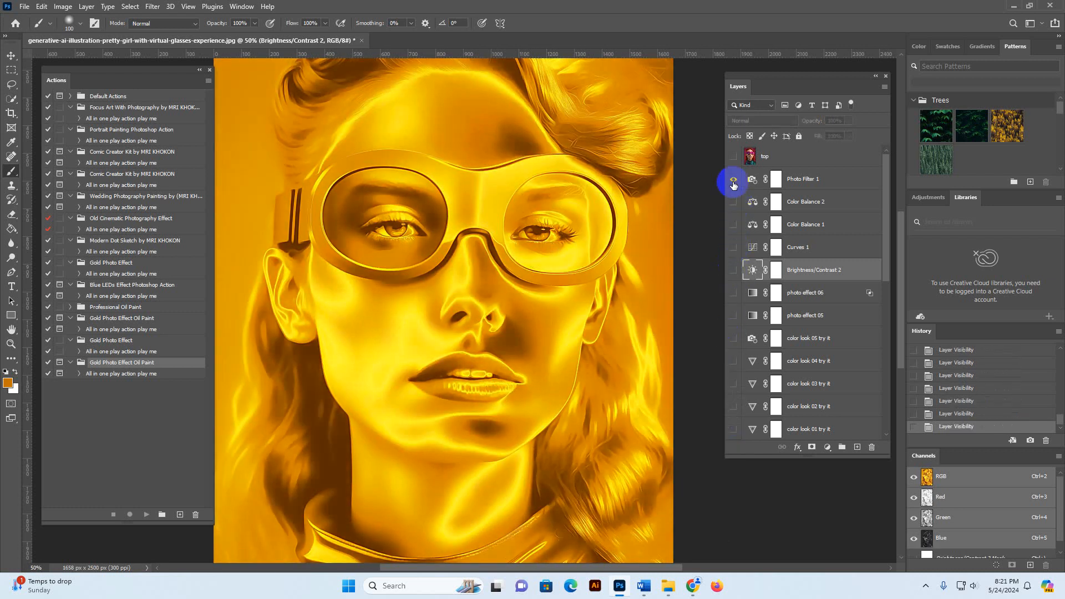
left_click(736, 179)
Close the gold oil paint portrait without saving its changes.
scroll(804, 332, "down", 10)
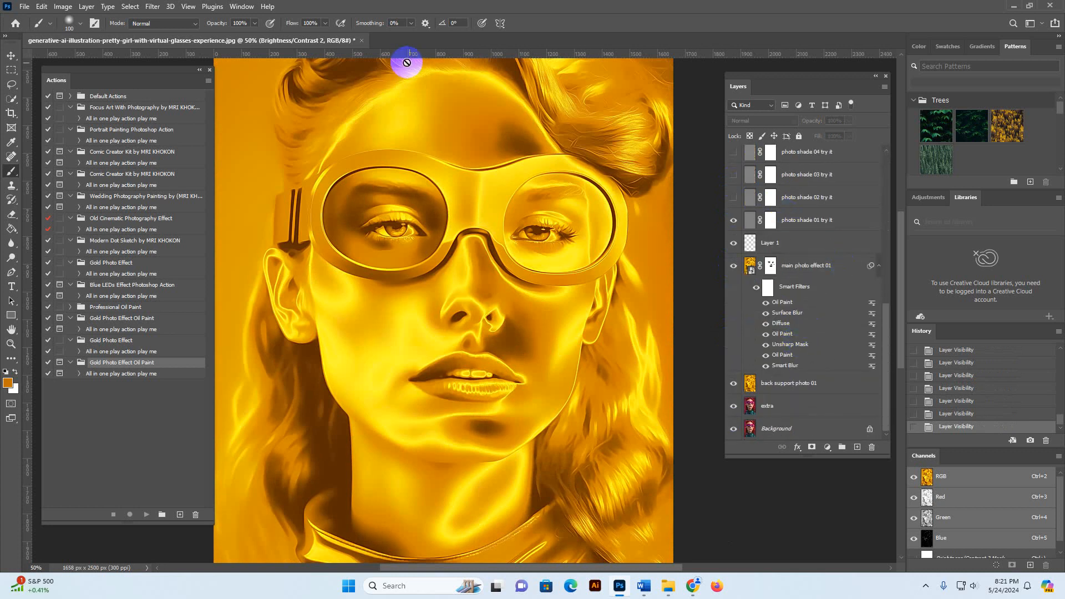
left_click(362, 42)
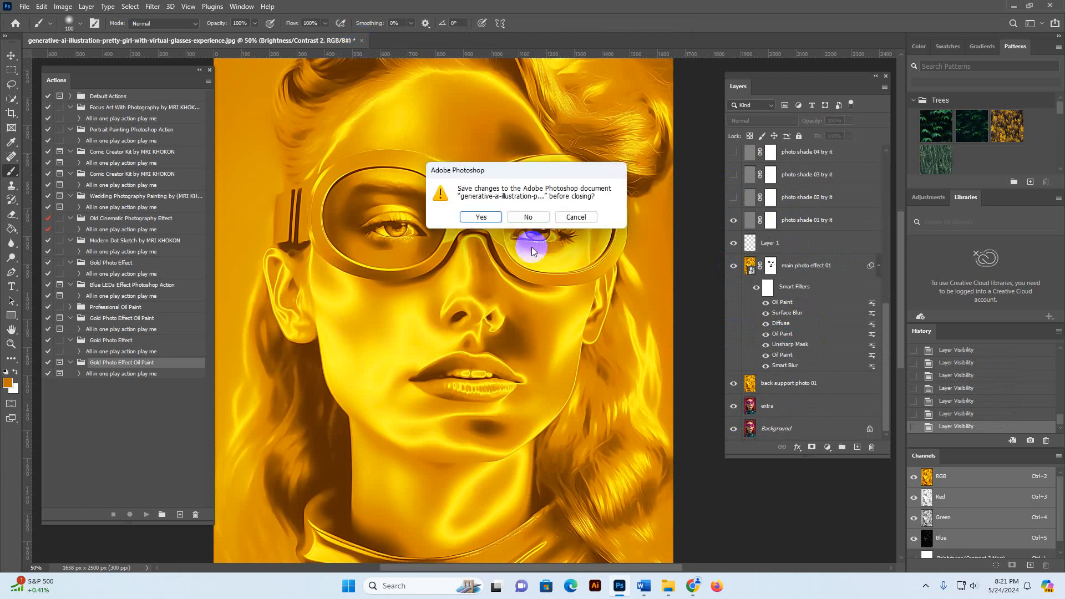
left_click(528, 214)
Switch to the Golden Effect Collation folder in File Explorer and open Main file Golden Effect Collation, then its Gold Photo Effect subfolder.
mouse_move(649, 592)
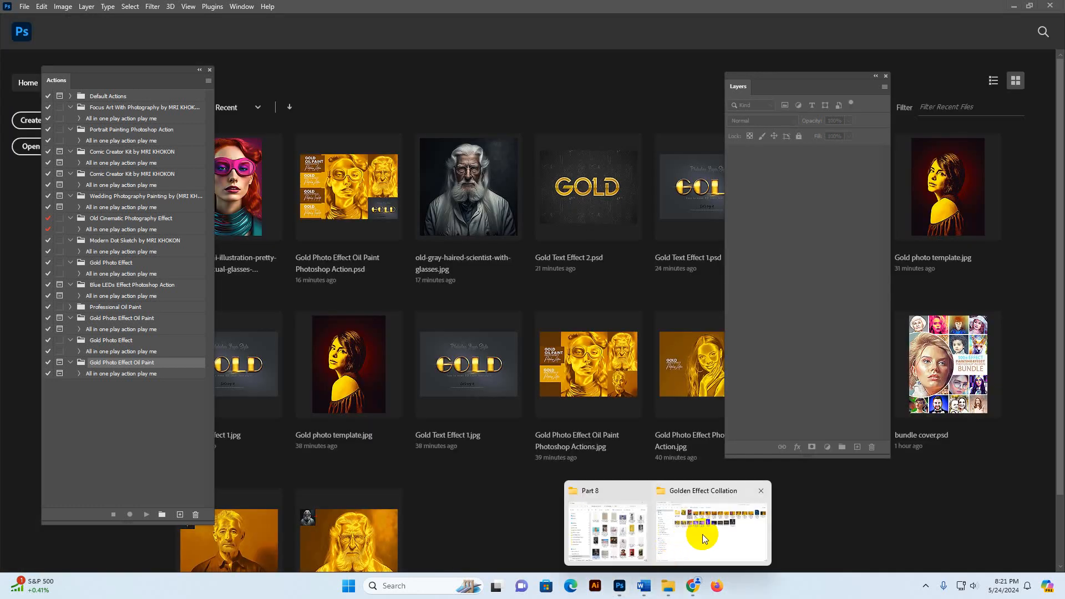
left_click(702, 534)
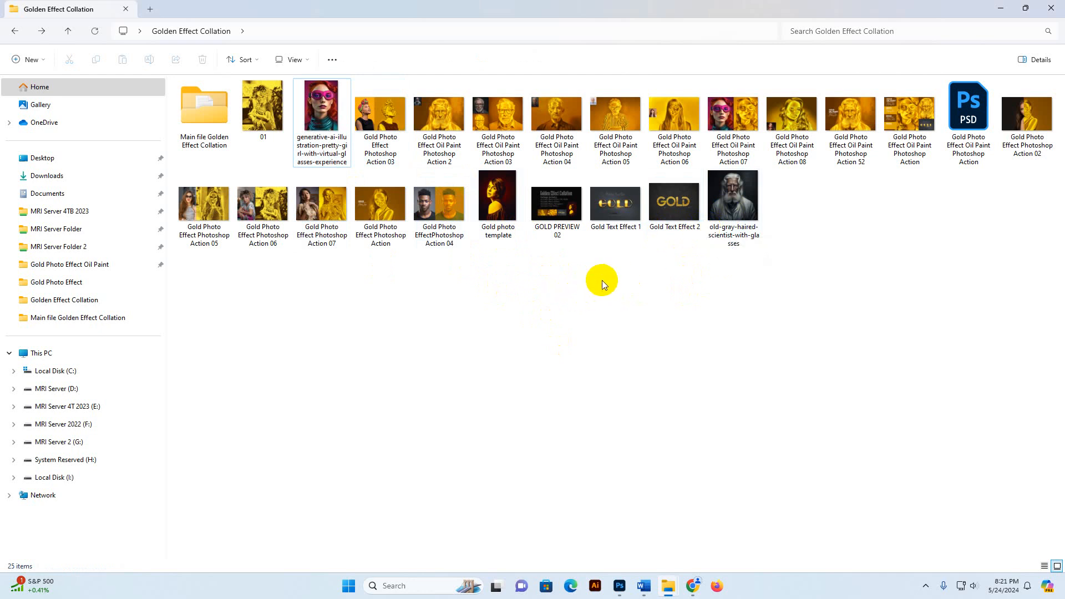
left_click(721, 244)
left_click(641, 287)
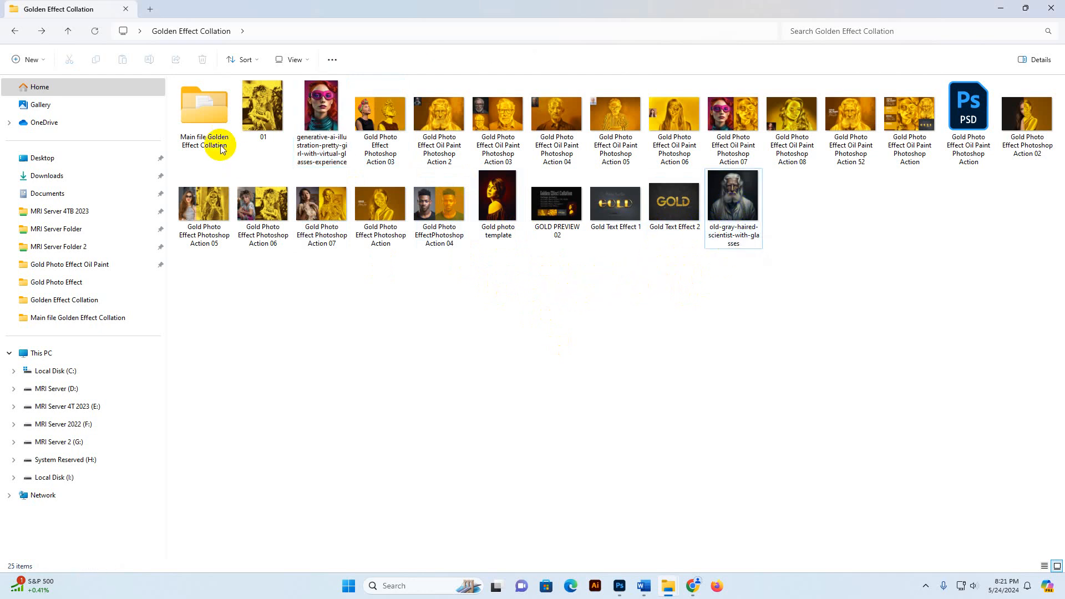
double_click(221, 145)
left_click(222, 101)
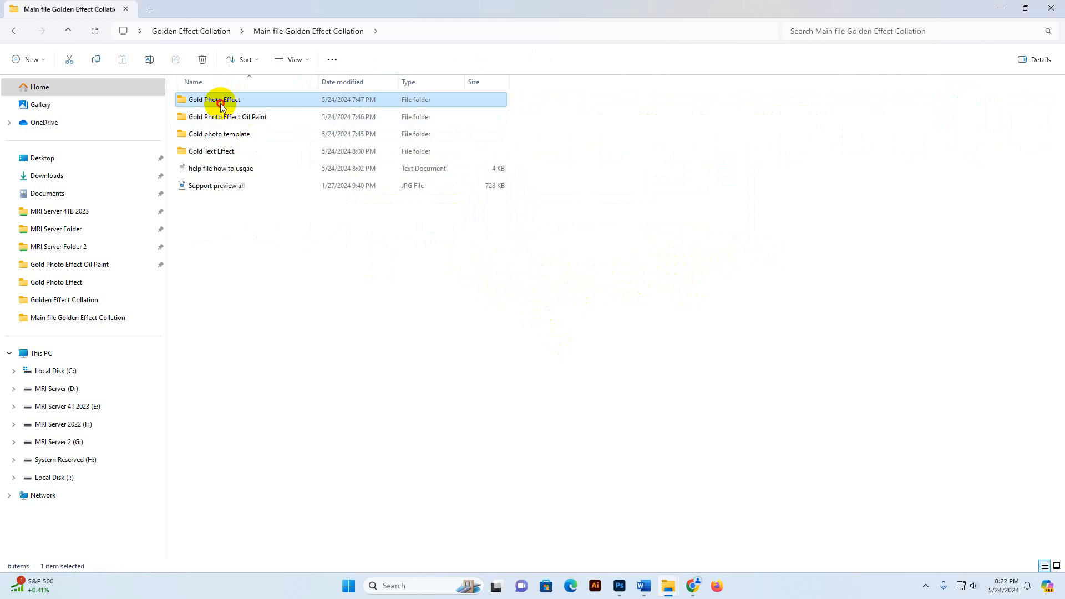
double_click(221, 103)
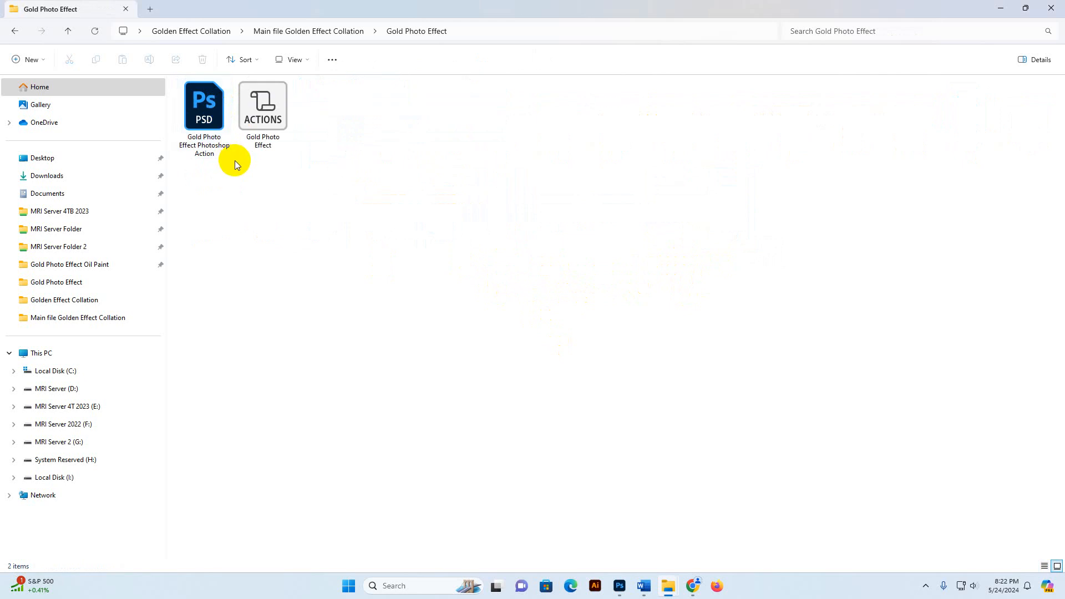
Examine the PSD and actions files in the Gold Photo Effect folder, and return to the parent folder.
left_click(267, 145)
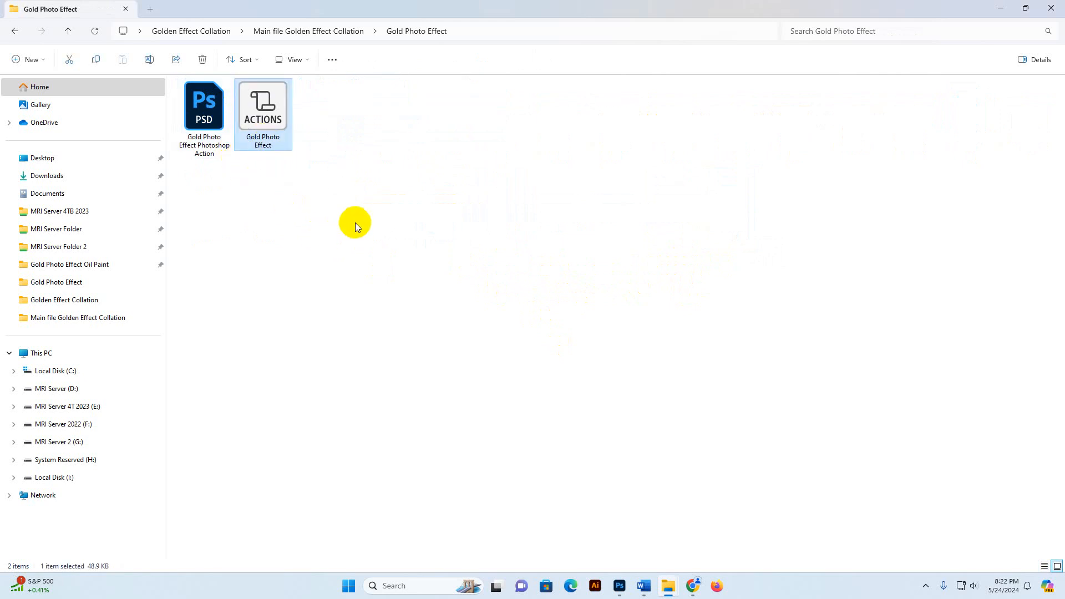
left_click(405, 247)
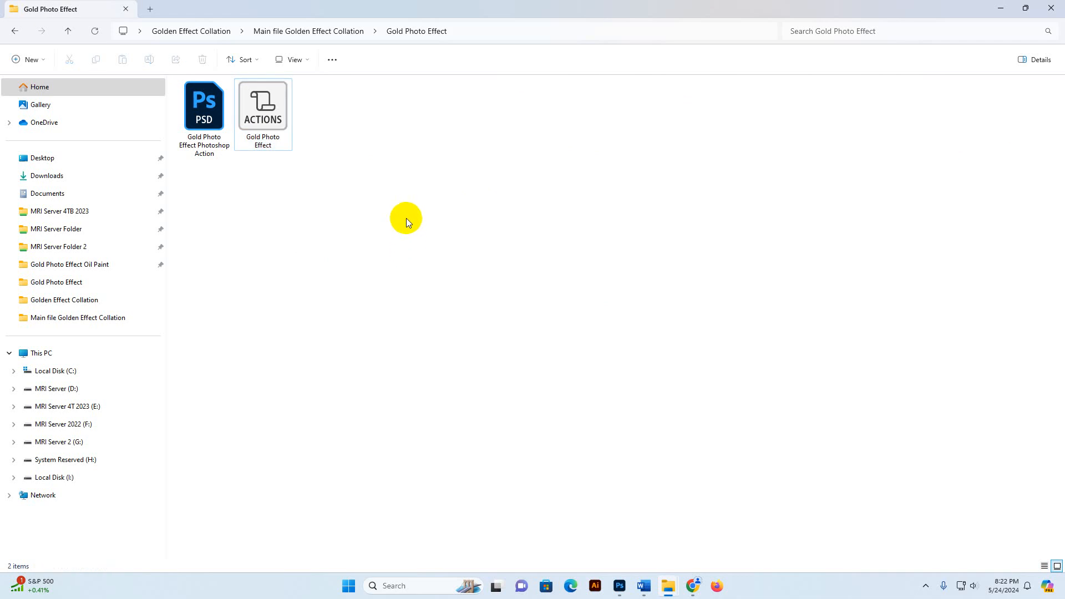
left_click(204, 125)
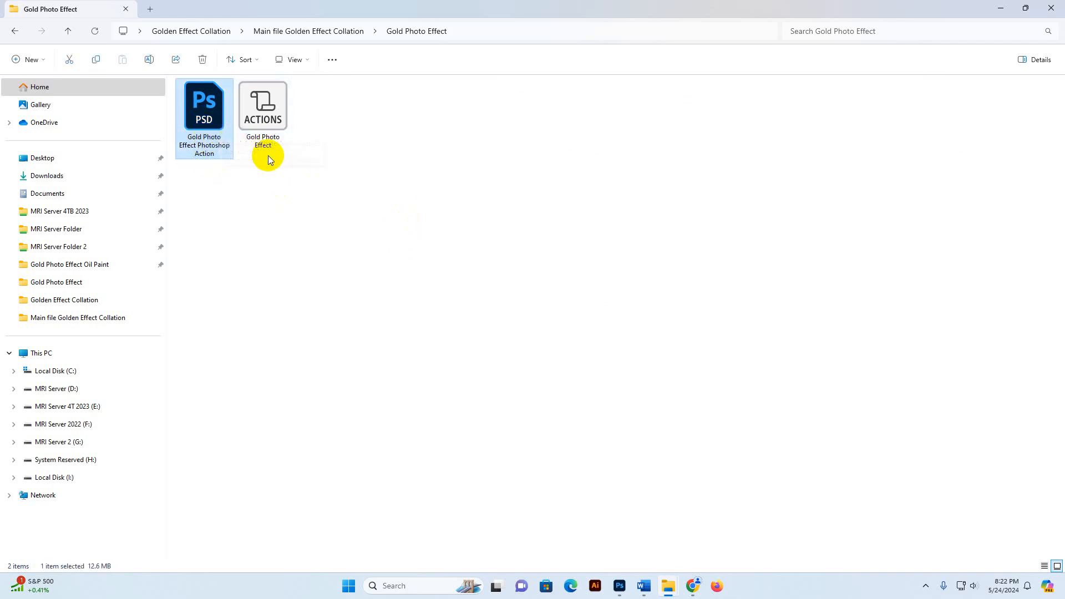
left_click(281, 125)
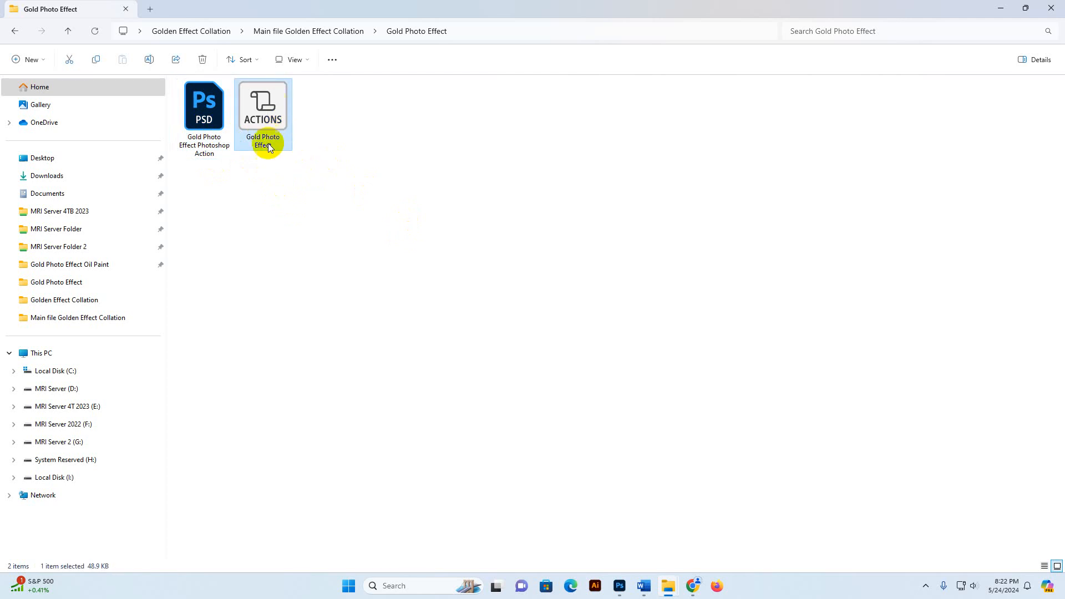
left_click(302, 131)
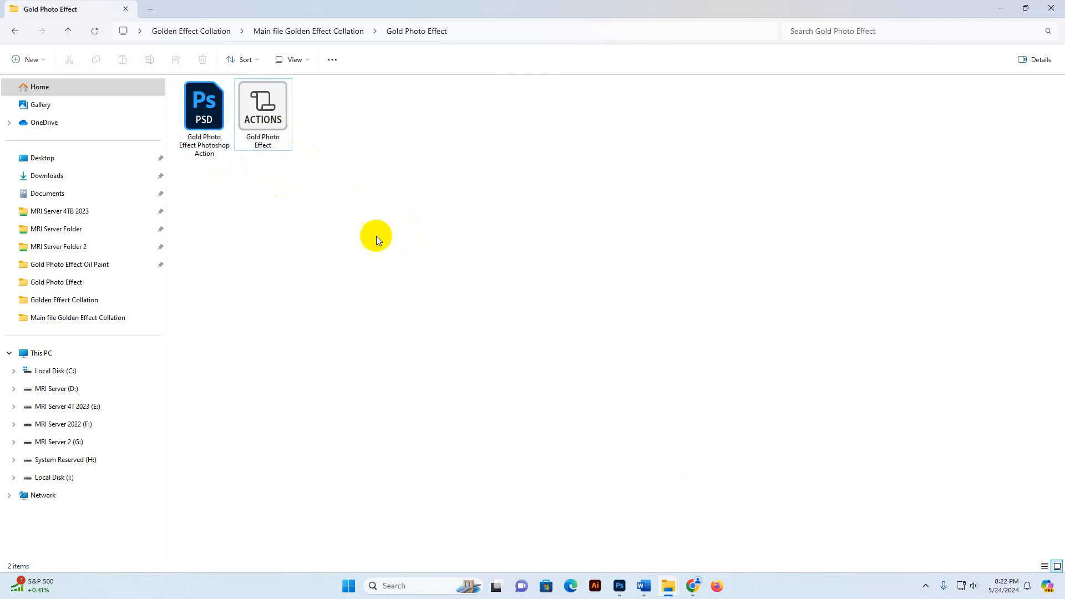
key("alt+Left")
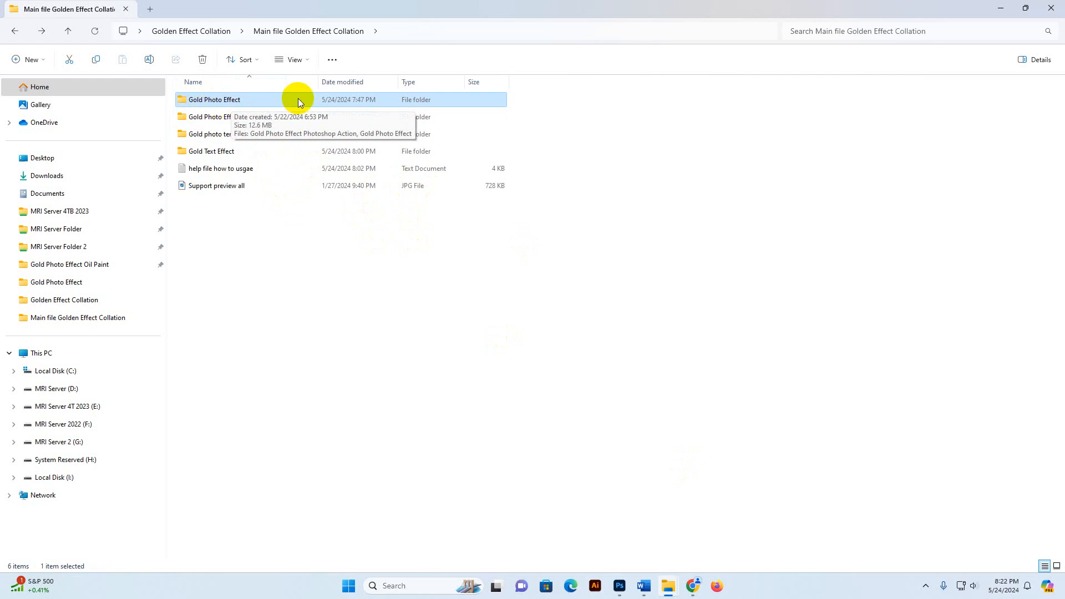
Switch to Photoshop, load the Gold Photo Effect ATN file from the Gold Photo Effect folder, and select the newly loaded action set.
mouse_move(619, 586)
left_click(648, 539)
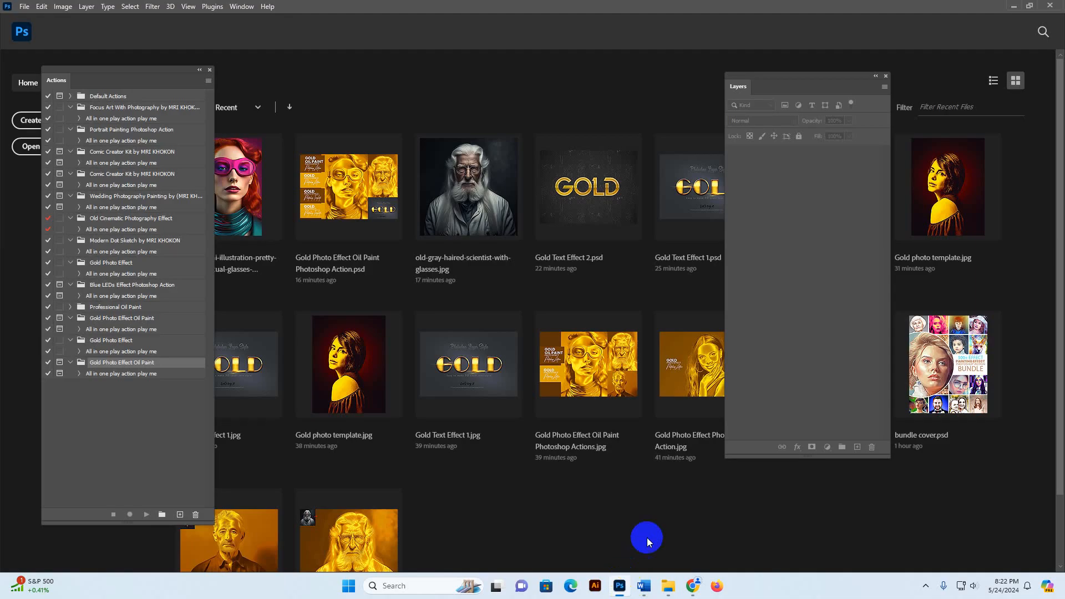
left_click(209, 81)
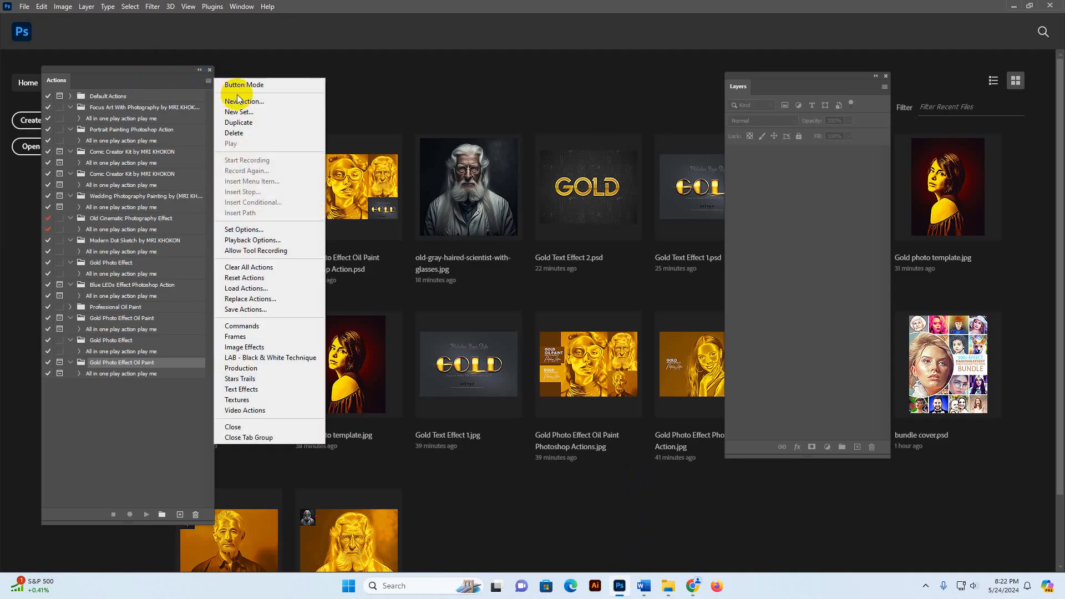
left_click(368, 272)
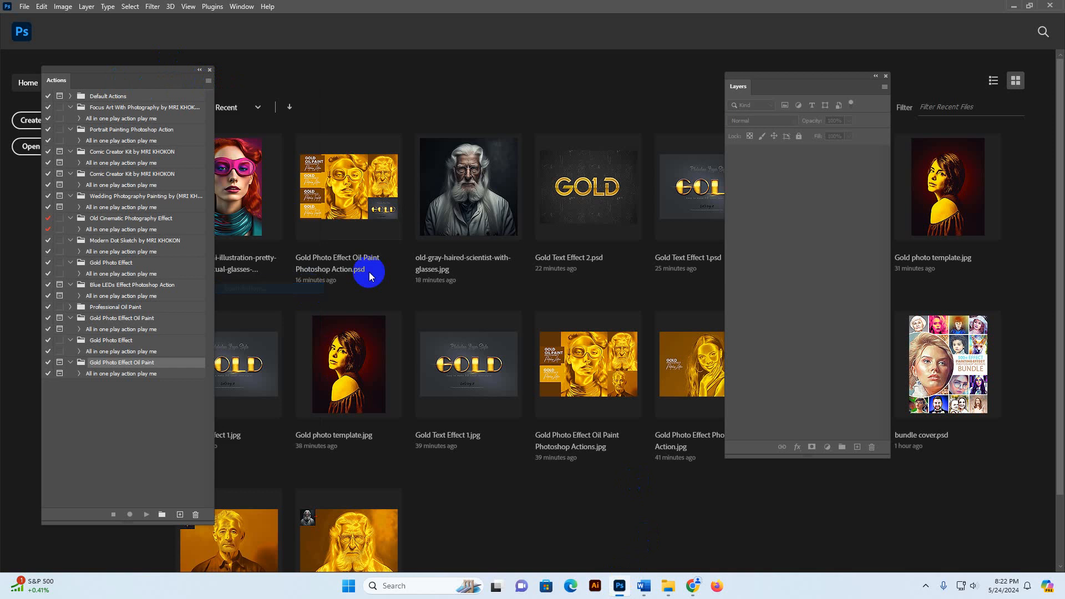
left_click(267, 39)
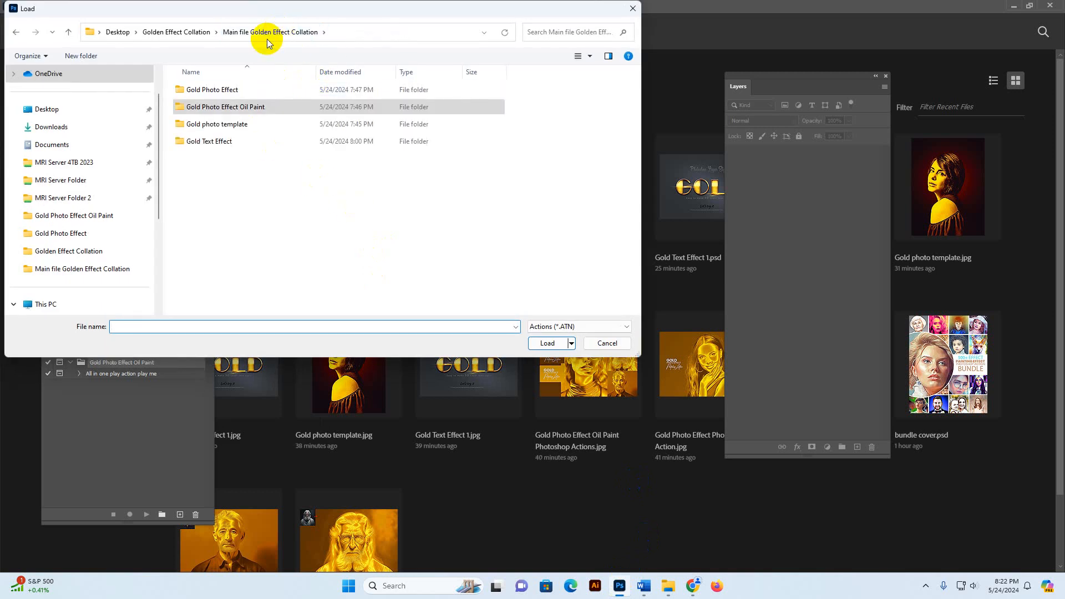
double_click(208, 90)
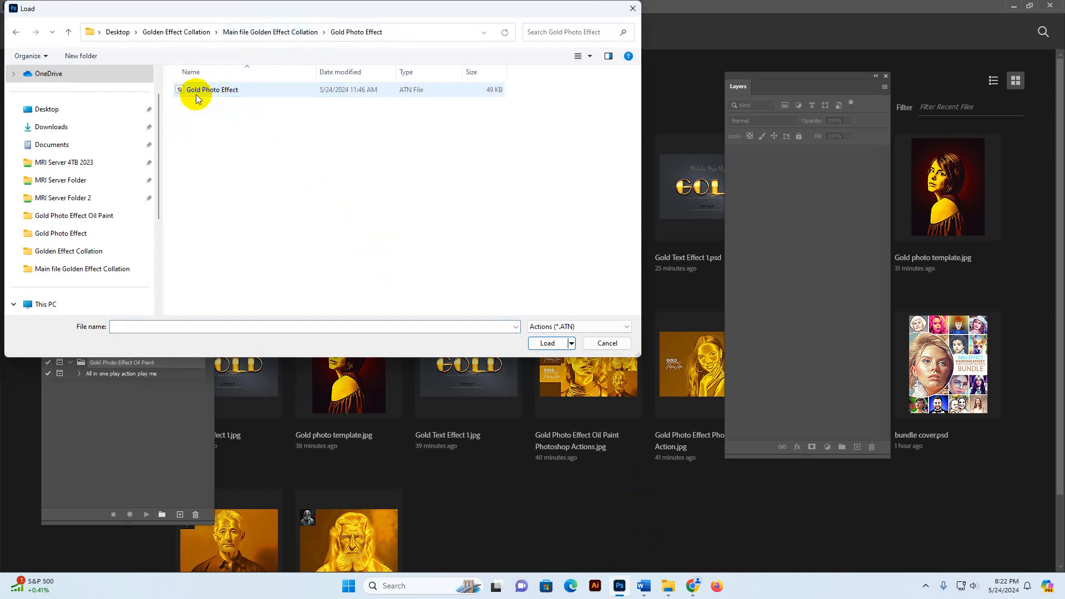
left_click(196, 90)
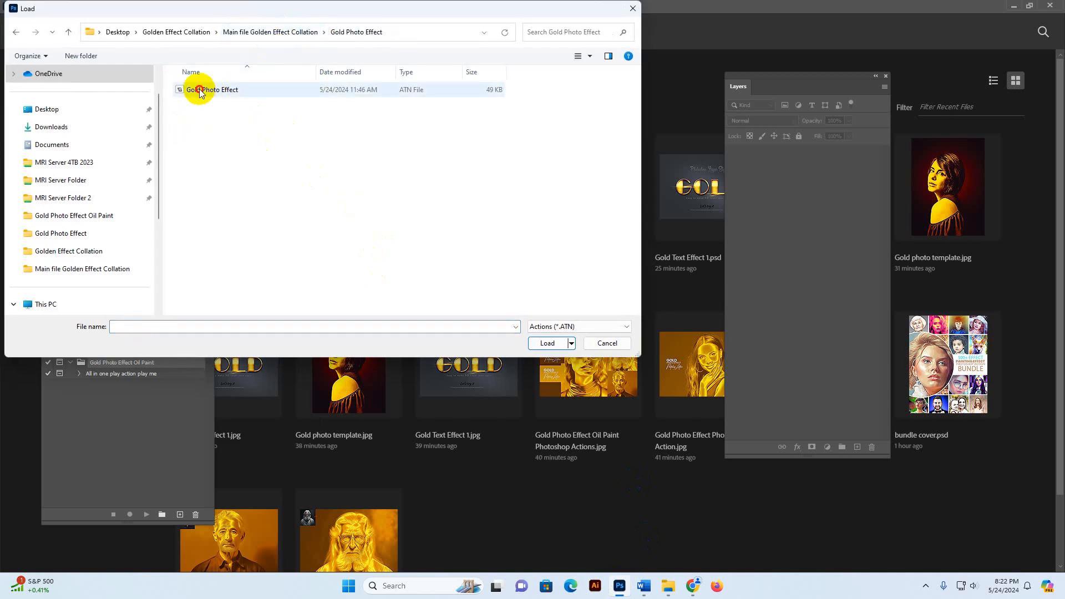
left_click(550, 347)
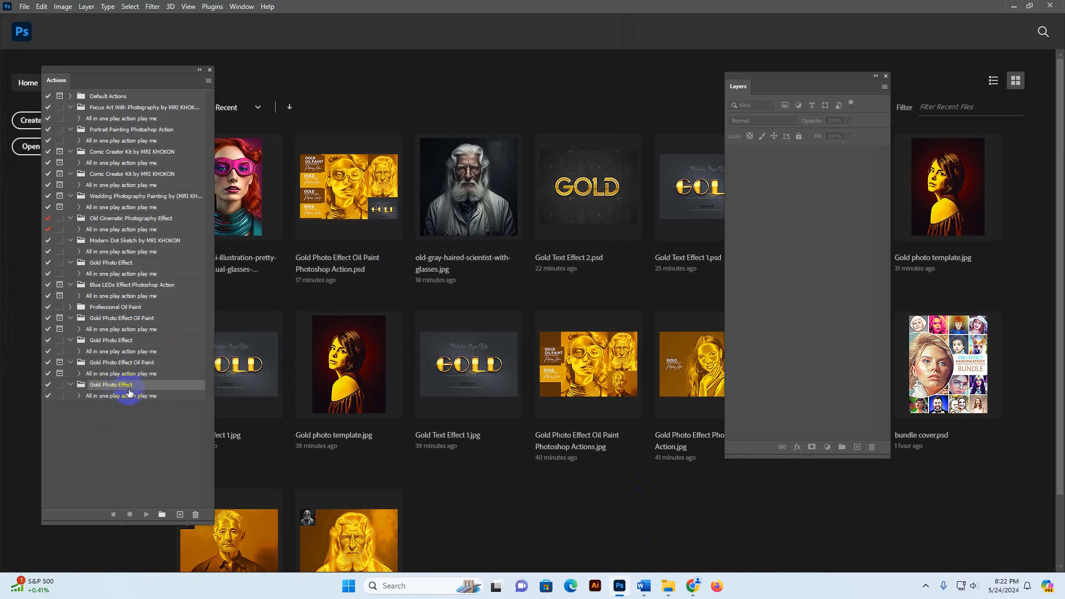
left_click(129, 364)
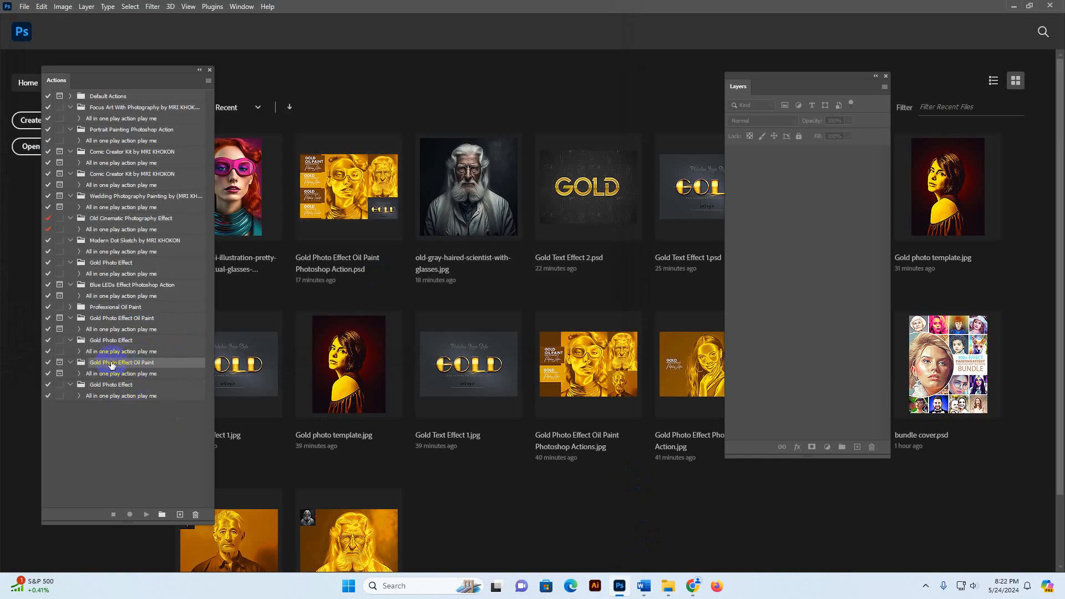
left_click(109, 385)
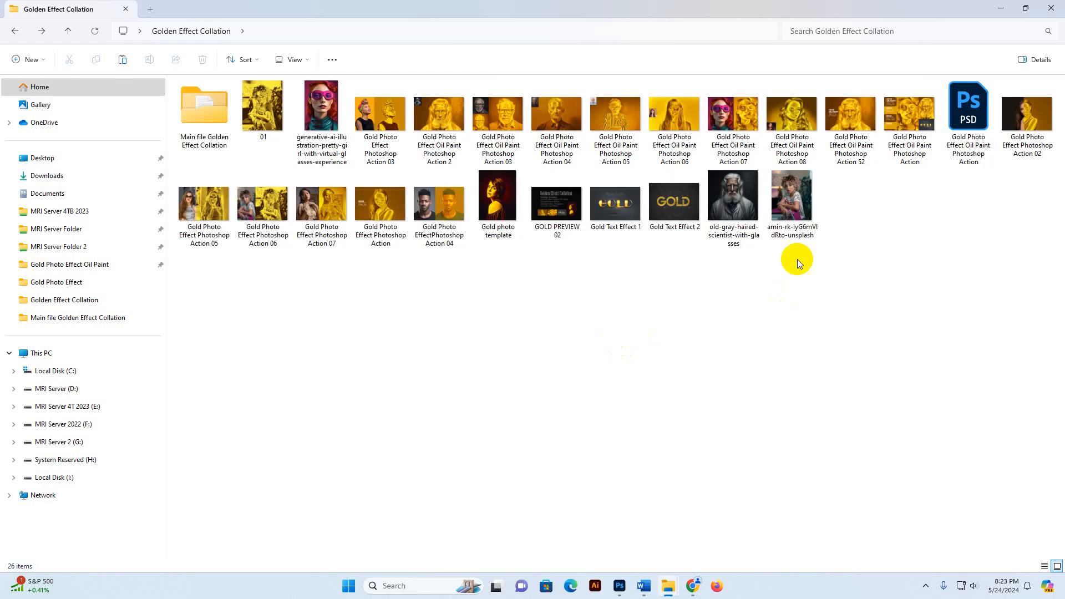
Open the Unsplash portrait of the curly-haired woman from the Golden Effect Collation folder in Photoshop.
left_click_drag(793, 236, 523, 100)
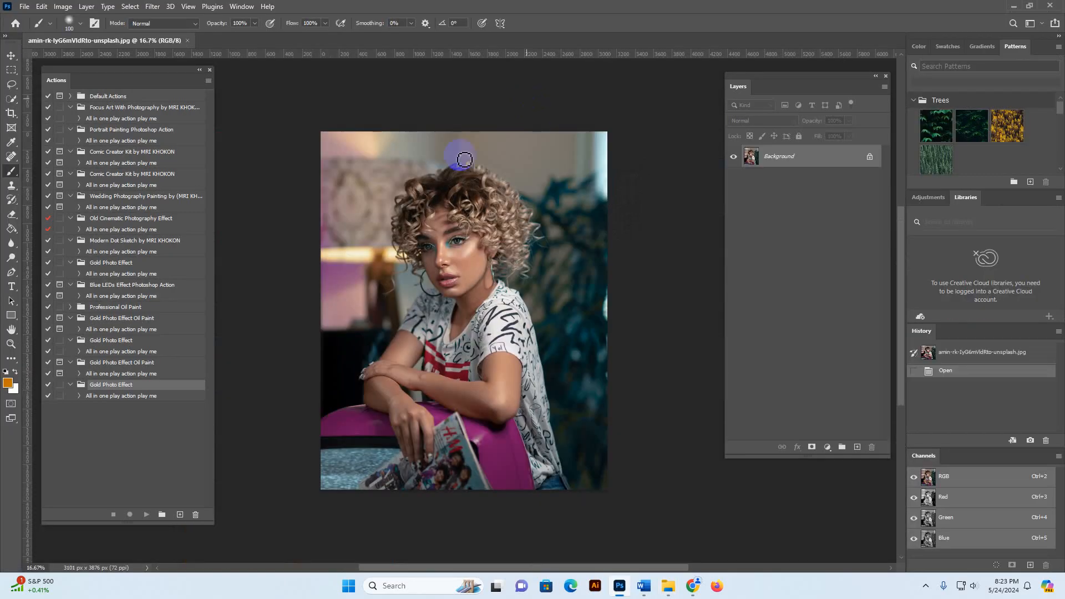
key("z")
left_click(503, 220)
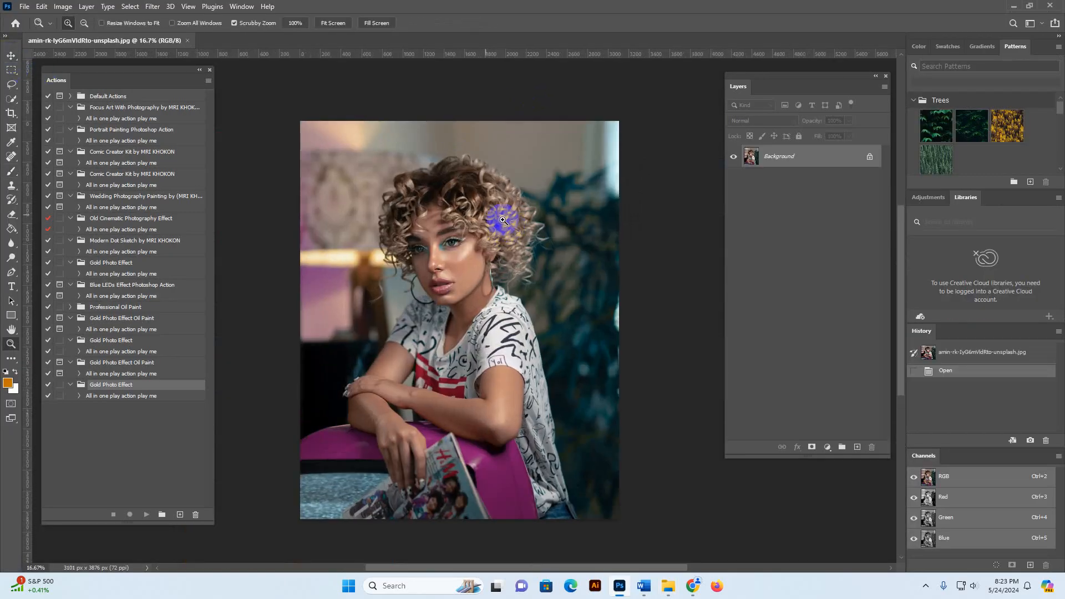
Resize the portrait to a height of 2500 pixels, keeping its proportions linked.
left_click(62, 6)
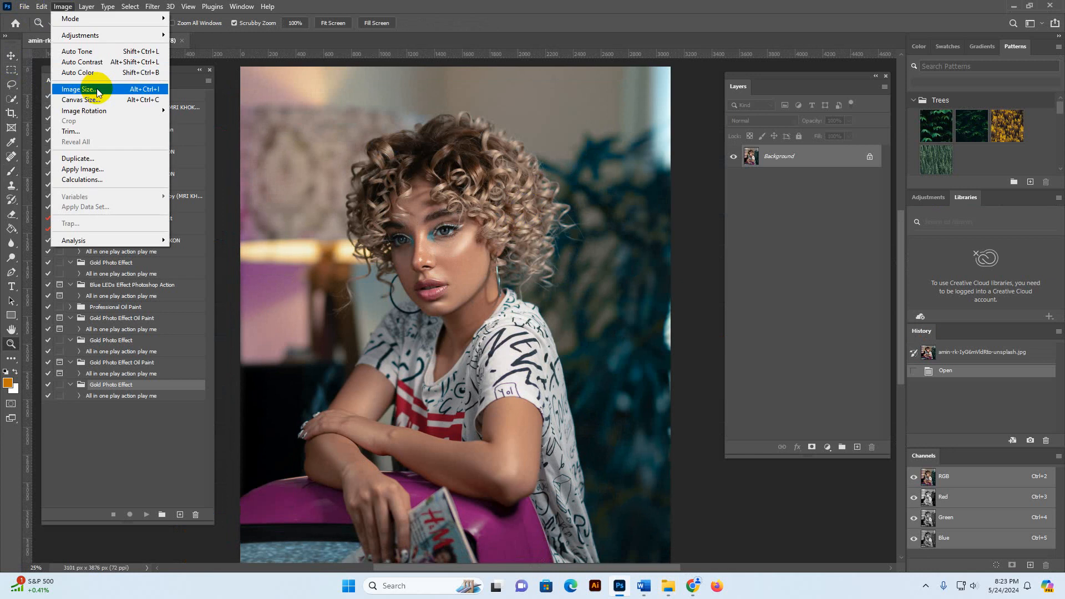
left_click(97, 93)
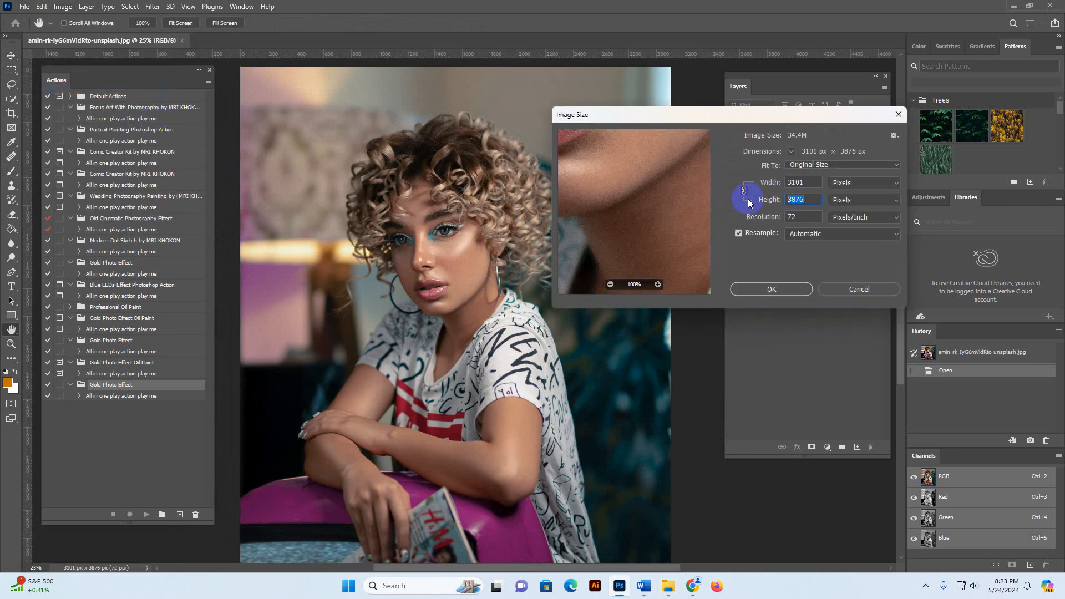
type("2")
key("Tab")
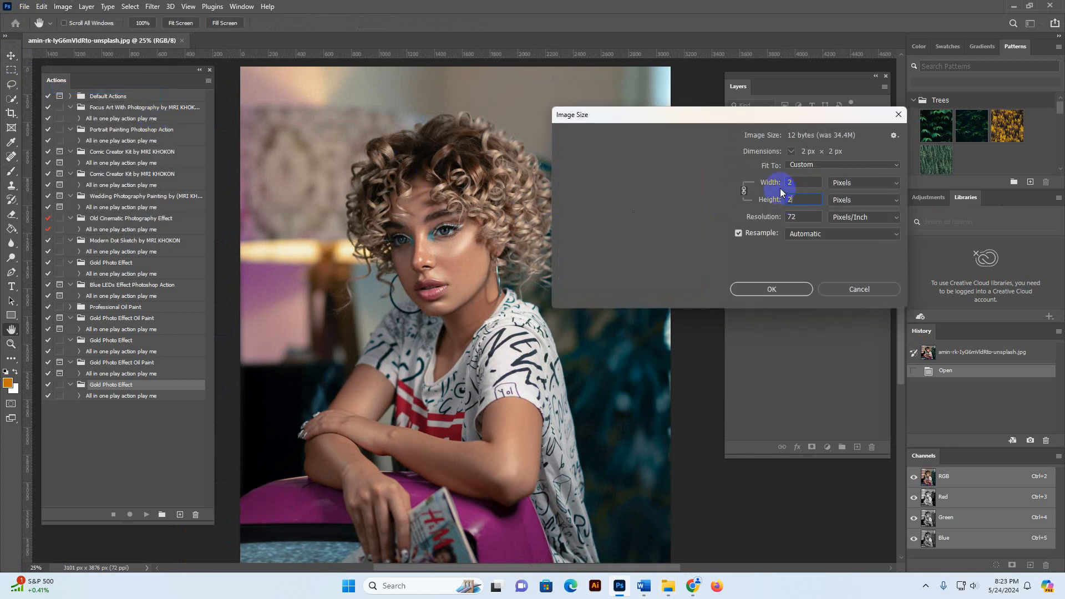
type("500")
left_click(770, 289)
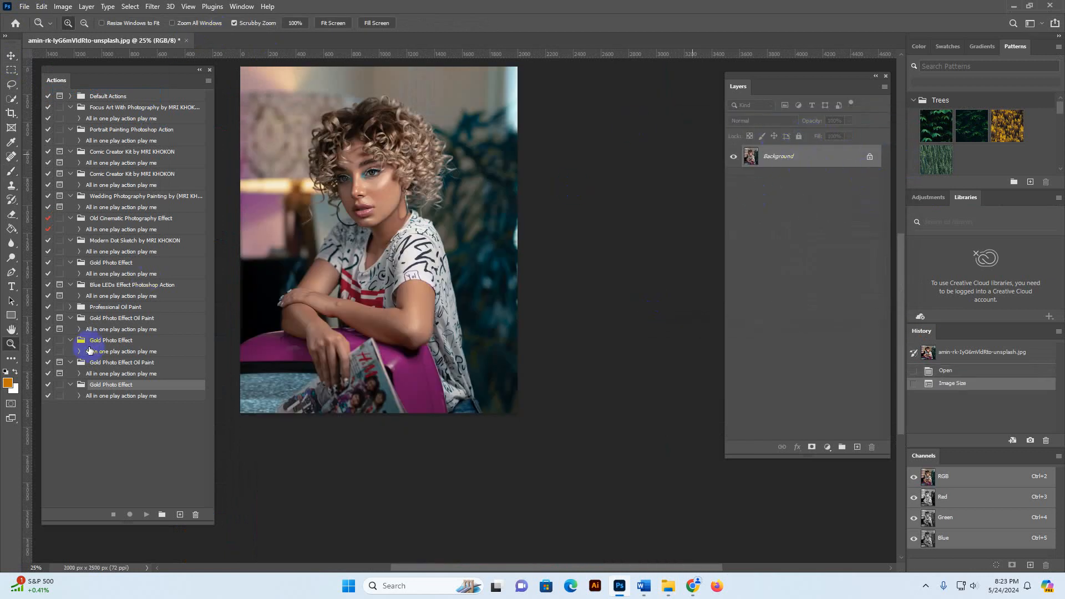
Run the "All in one play action play me" action from the newly loaded Gold Photo Effect set on the resized portrait.
left_click(114, 397)
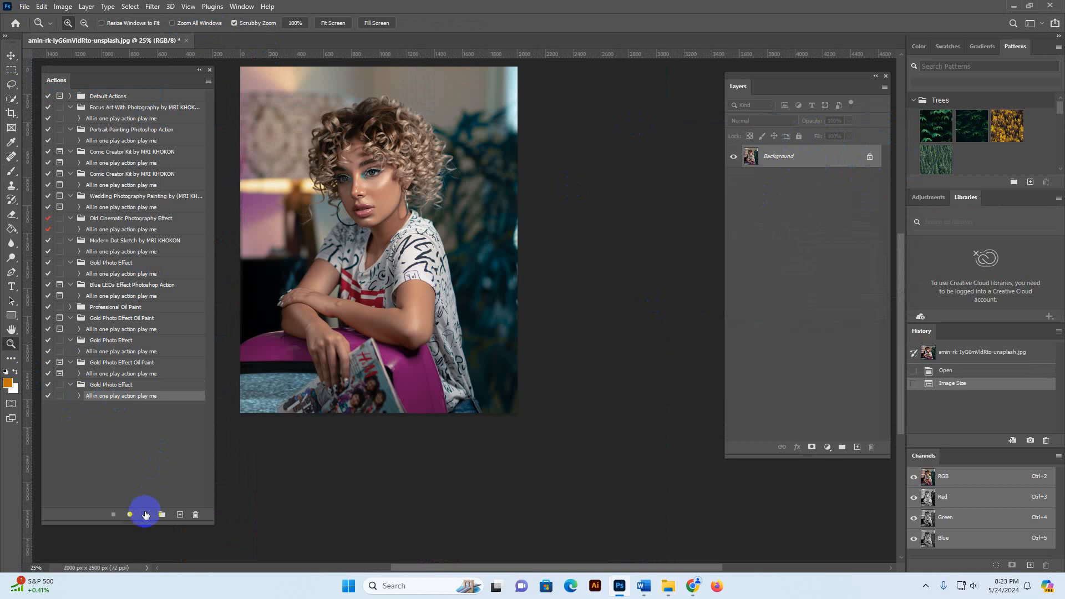
left_click(146, 514)
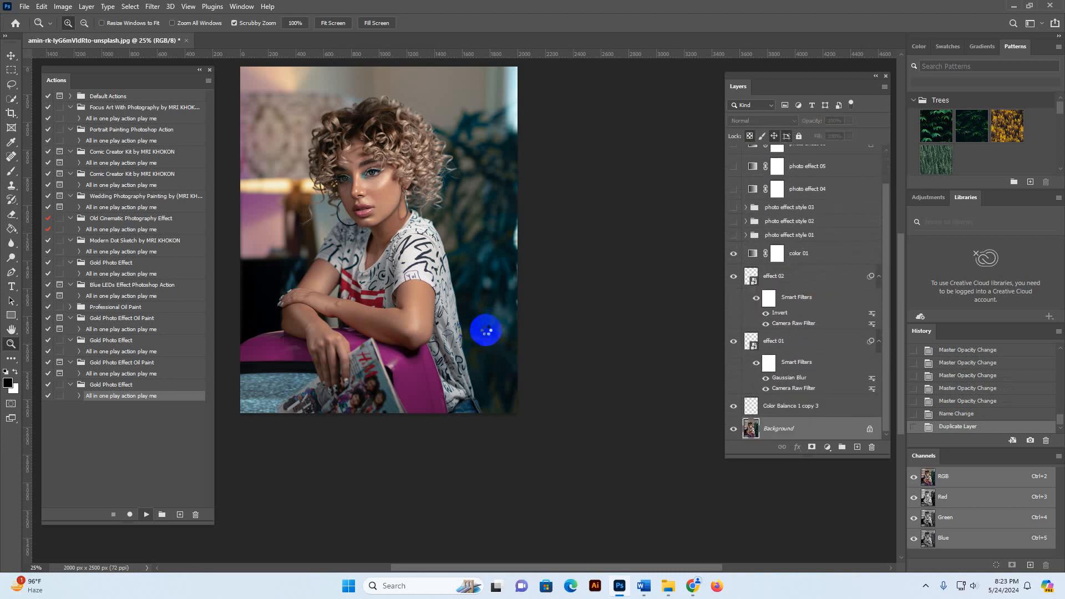
left_click(371, 181)
left_click(466, 199)
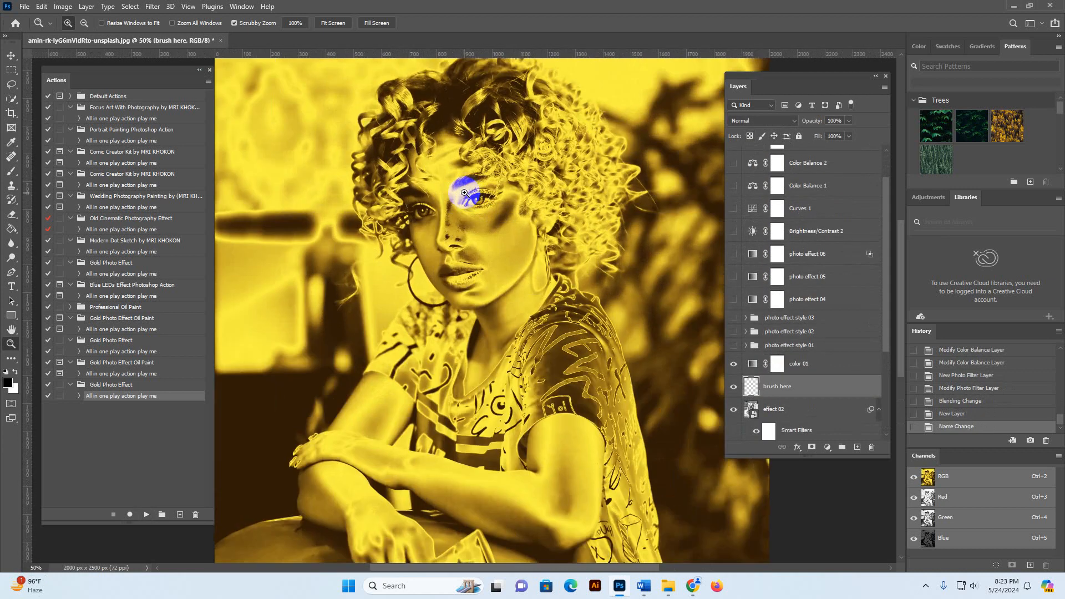
Set up a soft round 100 px brush with 0% hardness and default black and white colors for the "brush here" layer.
left_click(444, 213)
left_click(448, 203)
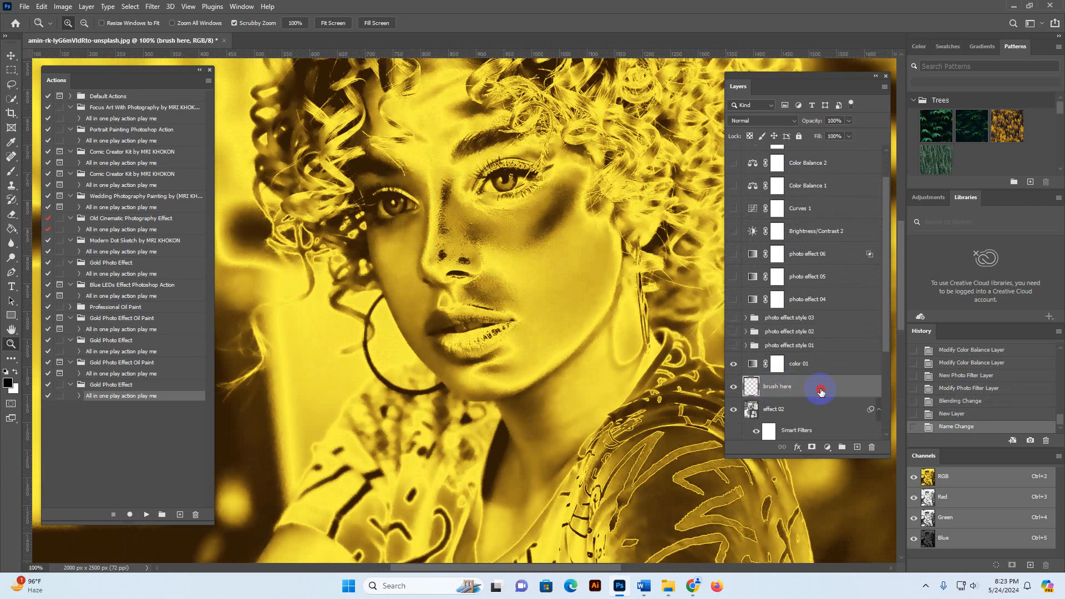
left_click(11, 171)
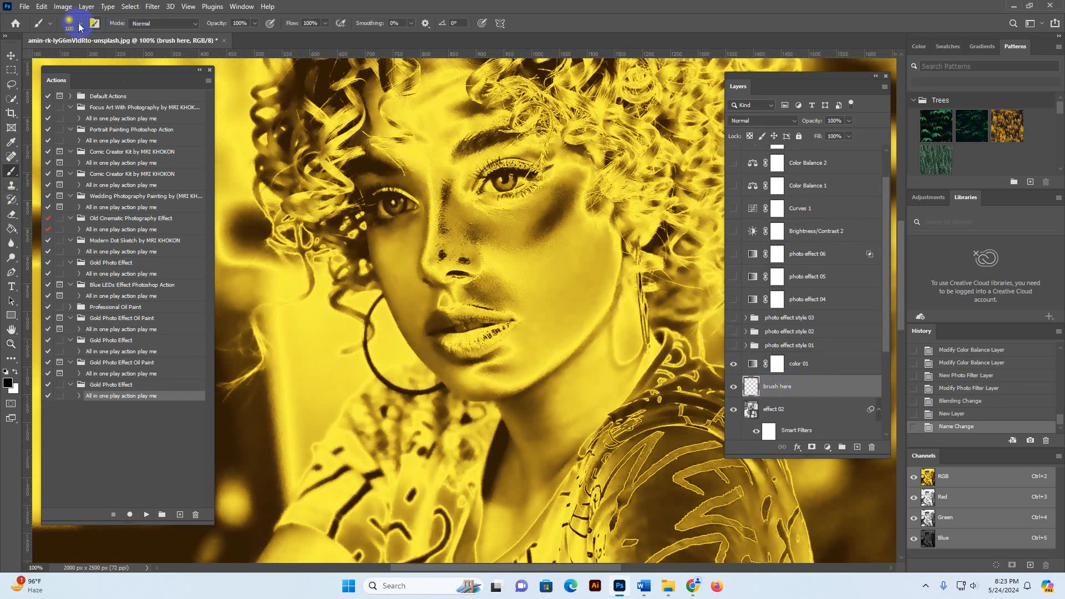
left_click(79, 26)
left_click(210, 167)
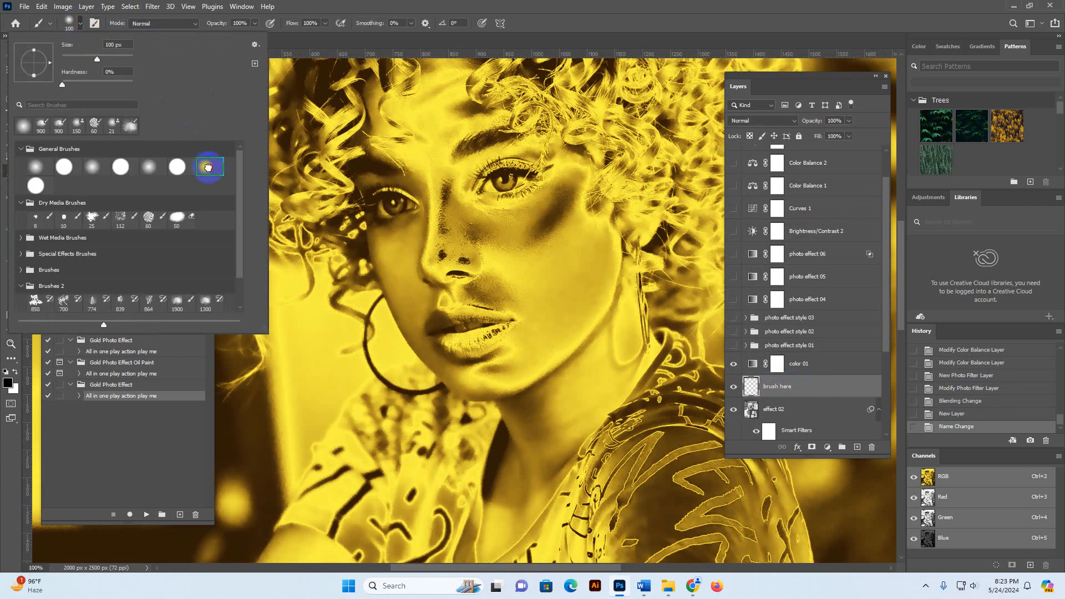
left_click(612, 8)
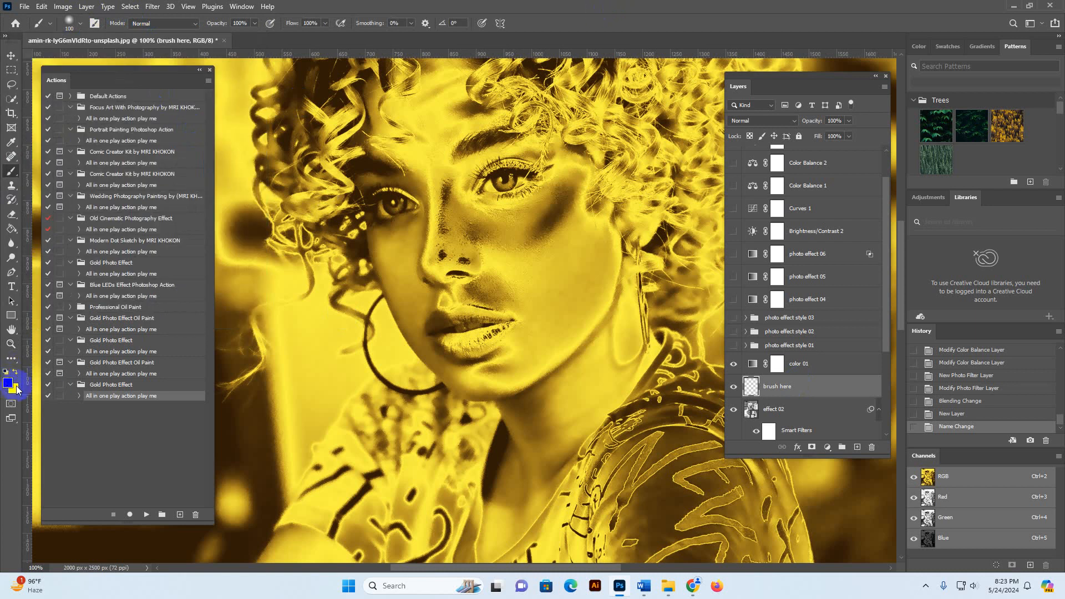
key("d")
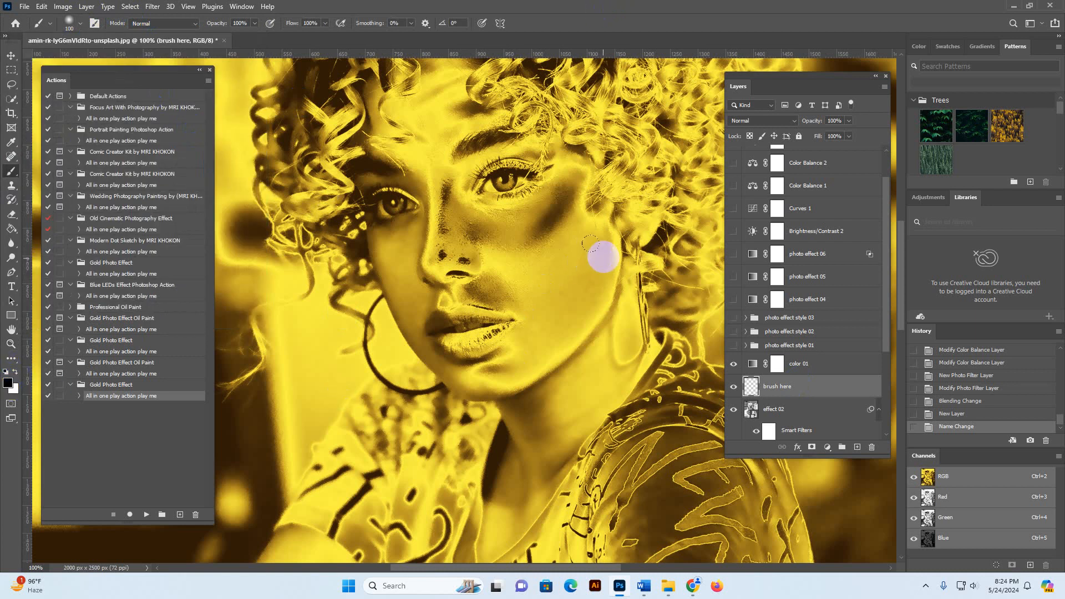
Paint over the freckles around the nose on the "brush here" layer with a smaller brush, lowering the brush opacity to 46%.
key("bracketleft")
key("bracketleft")
key("bracketleft")
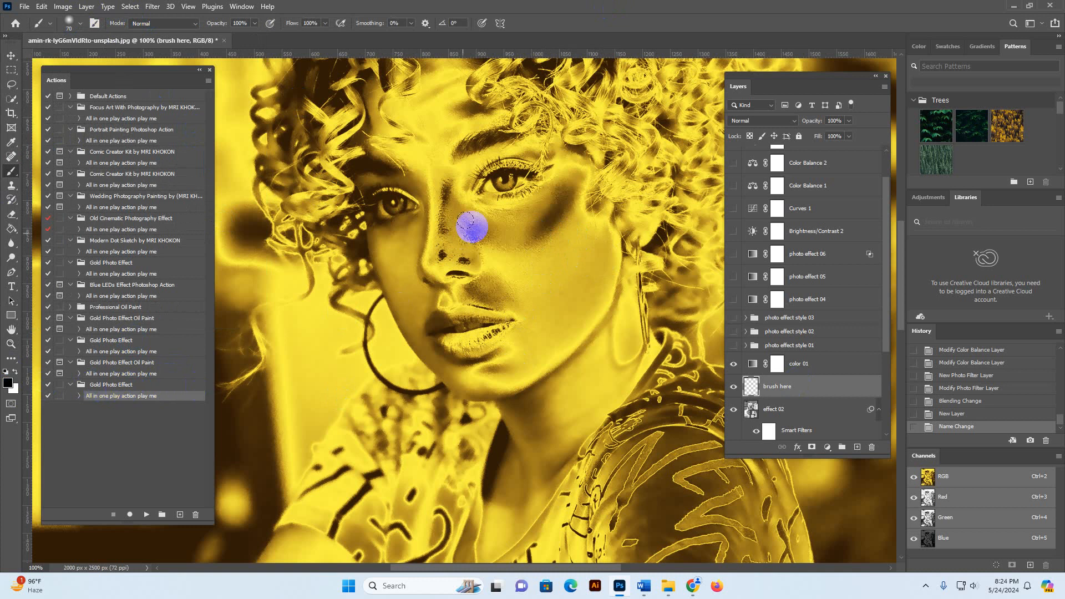
key("bracketleft")
left_click(442, 254)
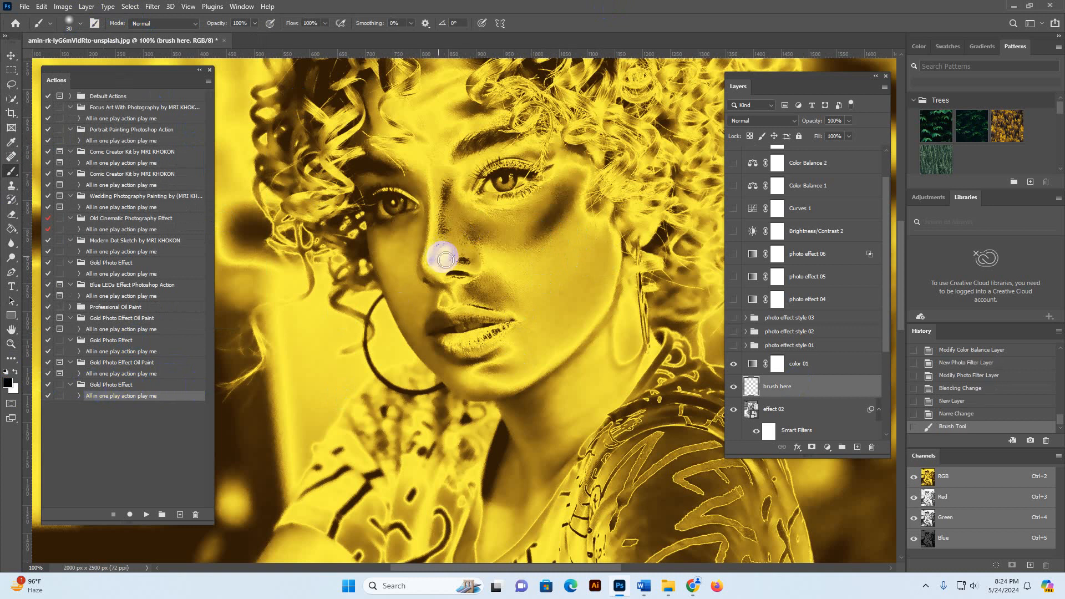
key("bracketleft")
key("bracketleft")
left_click_drag(258, 25, 229, 36)
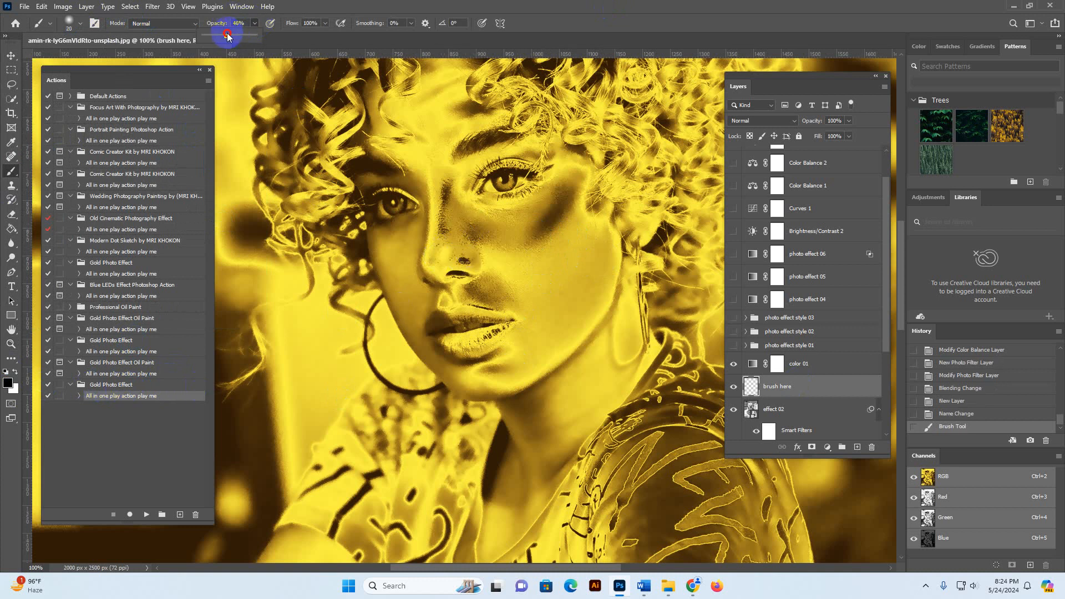
mouse_move(468, 259)
left_mouse_down()
mouse_move(458, 233)
mouse_move(451, 260)
mouse_move(449, 246)
mouse_move(442, 254)
mouse_move(449, 212)
mouse_move(462, 214)
mouse_move(457, 201)
mouse_move(451, 238)
mouse_move(454, 188)
mouse_move(433, 241)
mouse_move(451, 229)
mouse_move(448, 258)
mouse_move(454, 241)
mouse_move(484, 241)
mouse_move(458, 187)
mouse_move(444, 262)
mouse_move(483, 263)
left_mouse_up()
key("bracketright")
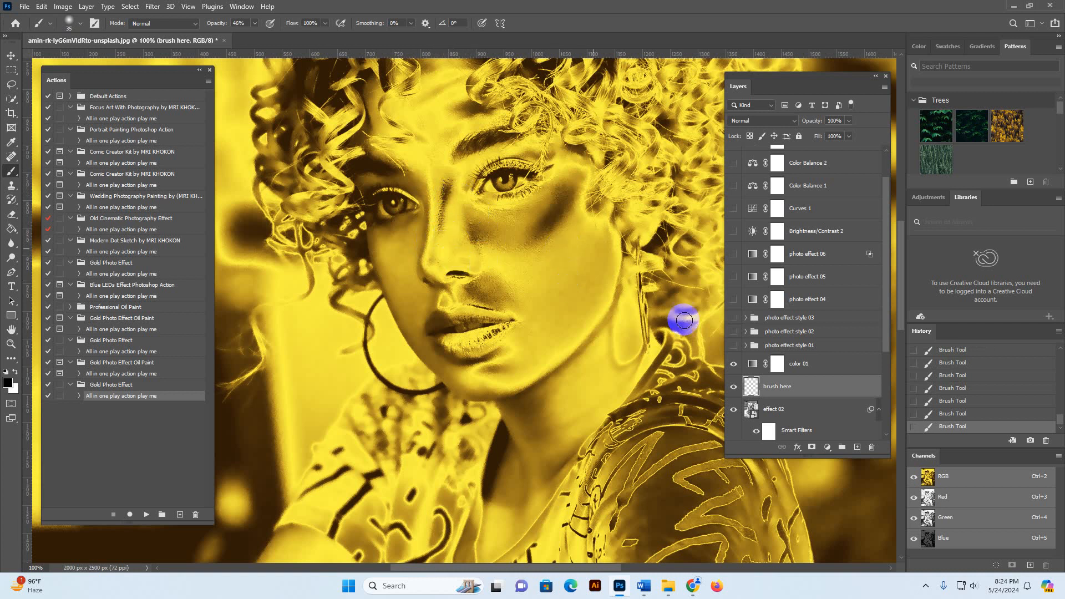
Preview the photo effect style 01 group and the photo effect 04 layer on the portrait, hiding each one again.
left_click(805, 347)
left_click(733, 346)
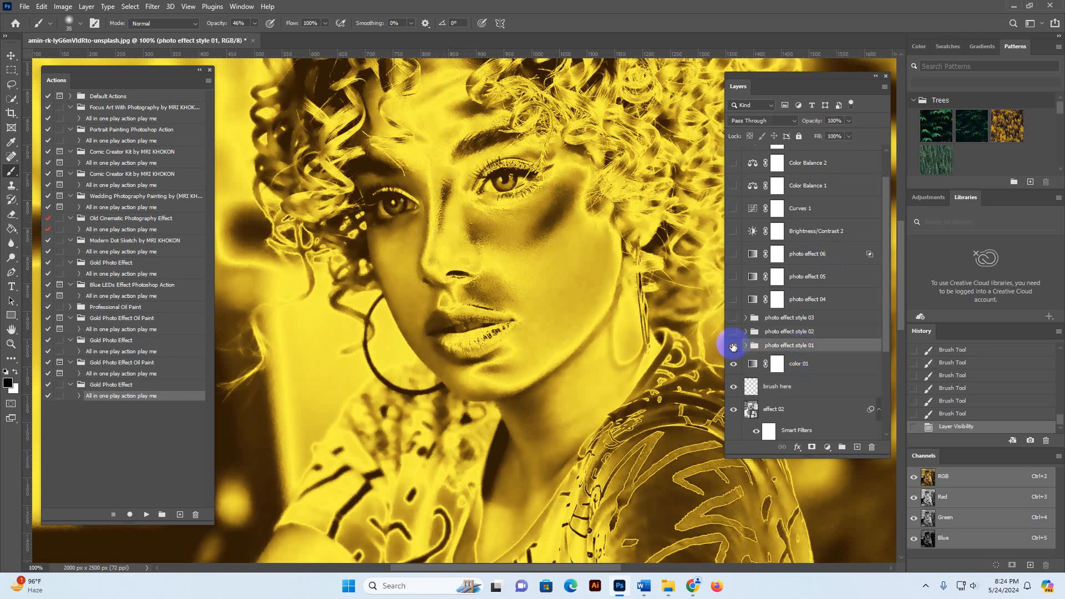
key("ctrl+minus")
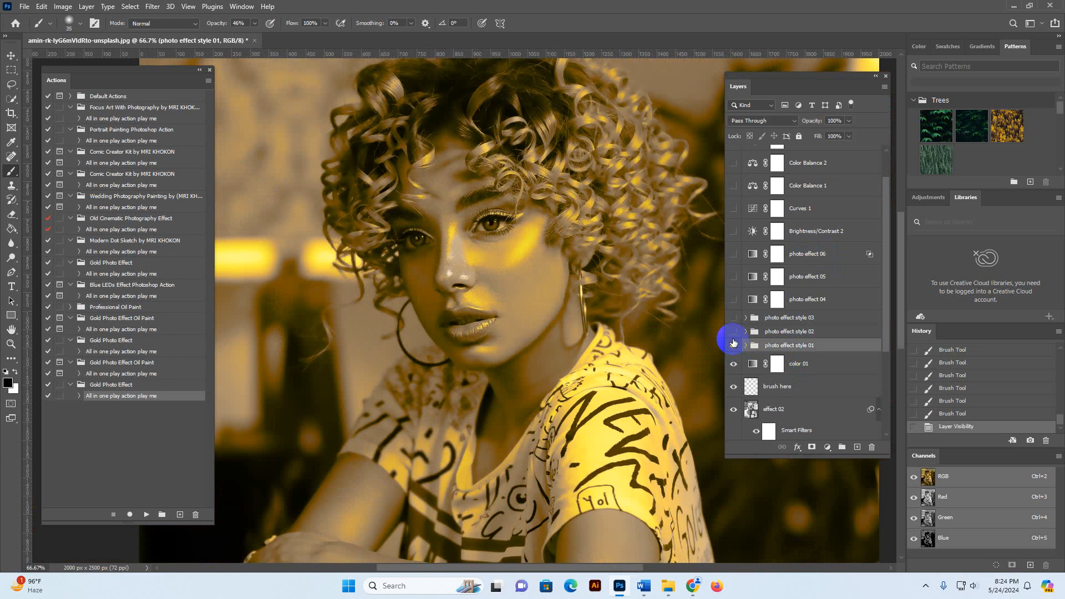
left_click(734, 347)
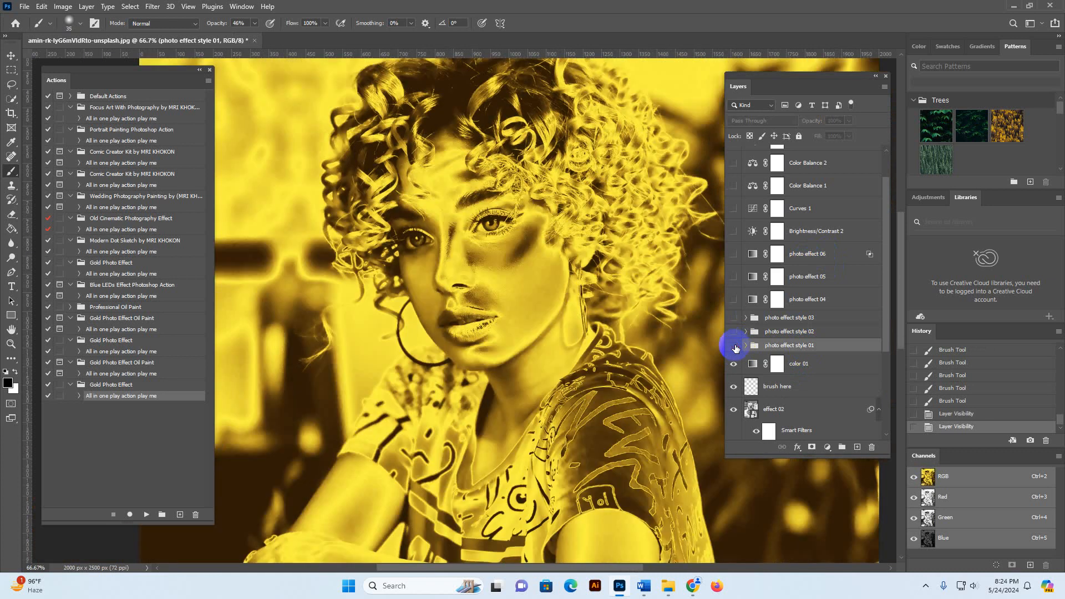
left_click(791, 302)
left_click(733, 299)
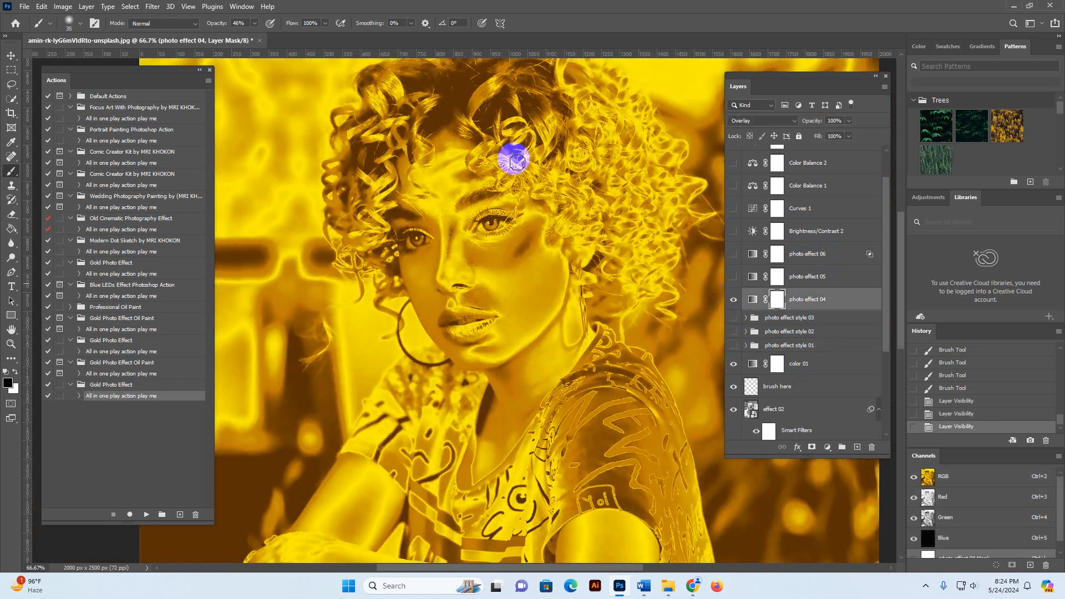
left_click(9, 56)
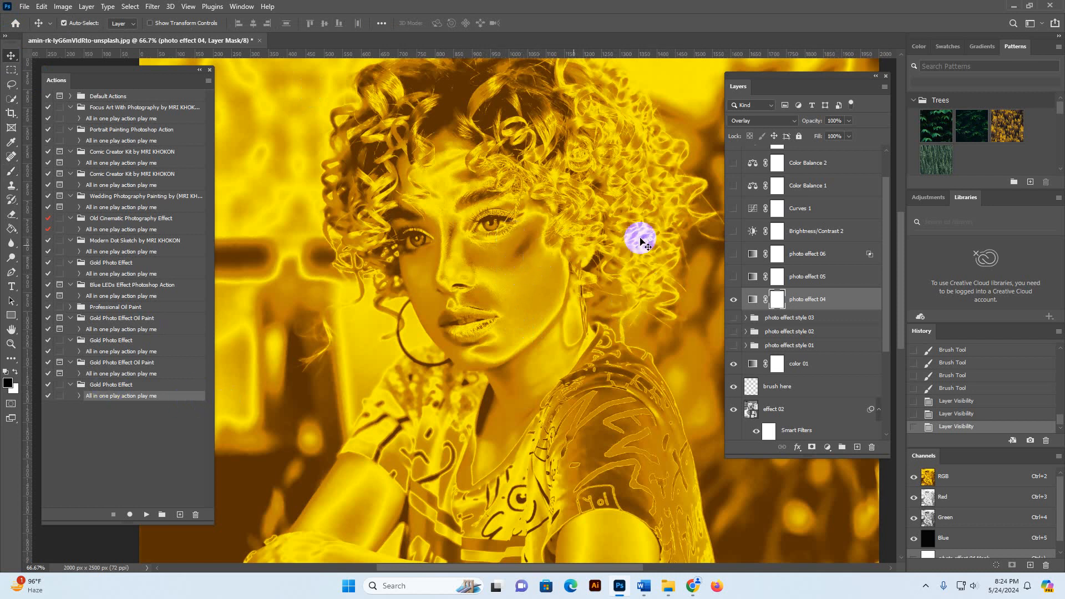
left_click(743, 299)
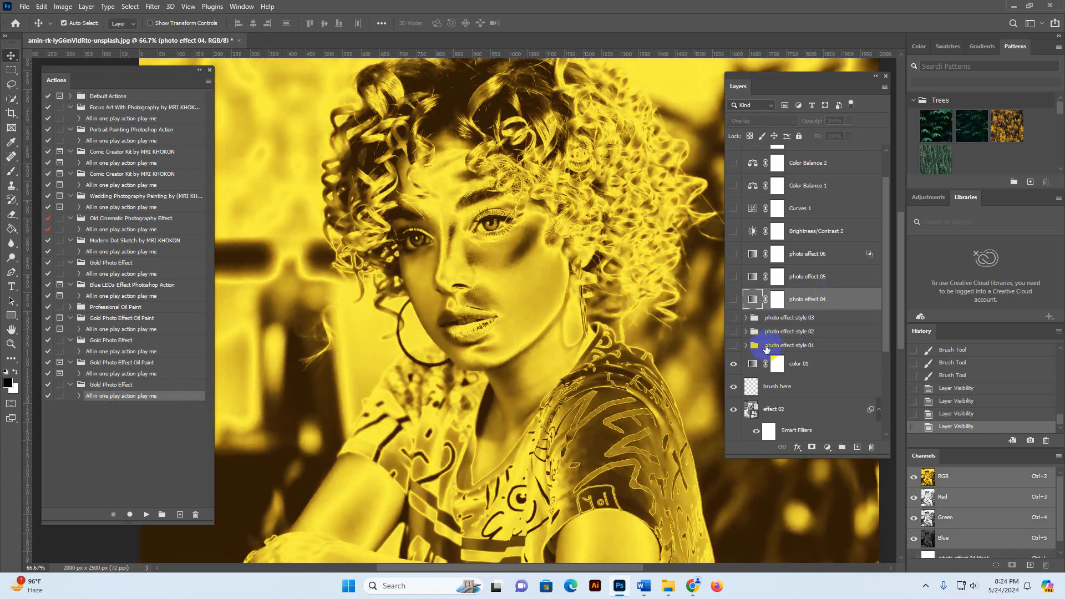
Preview the photo effect style 01, 02 and 03 groups and the photo effect 06 layer one at a time.
left_click(767, 347)
left_click(731, 347)
left_click(732, 347)
left_click(765, 332)
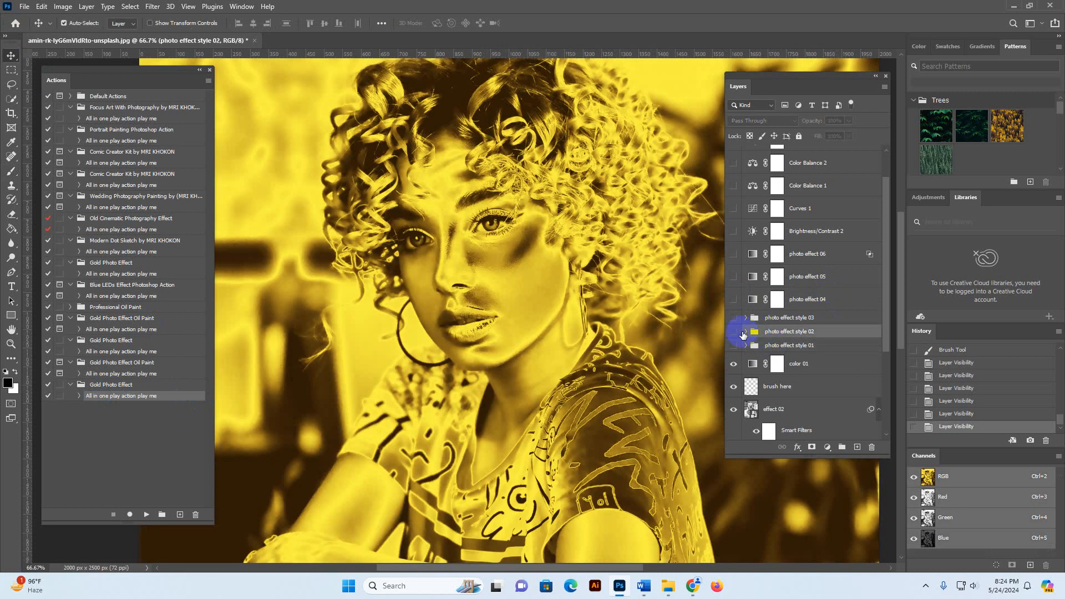
left_click(734, 333)
left_click(733, 332)
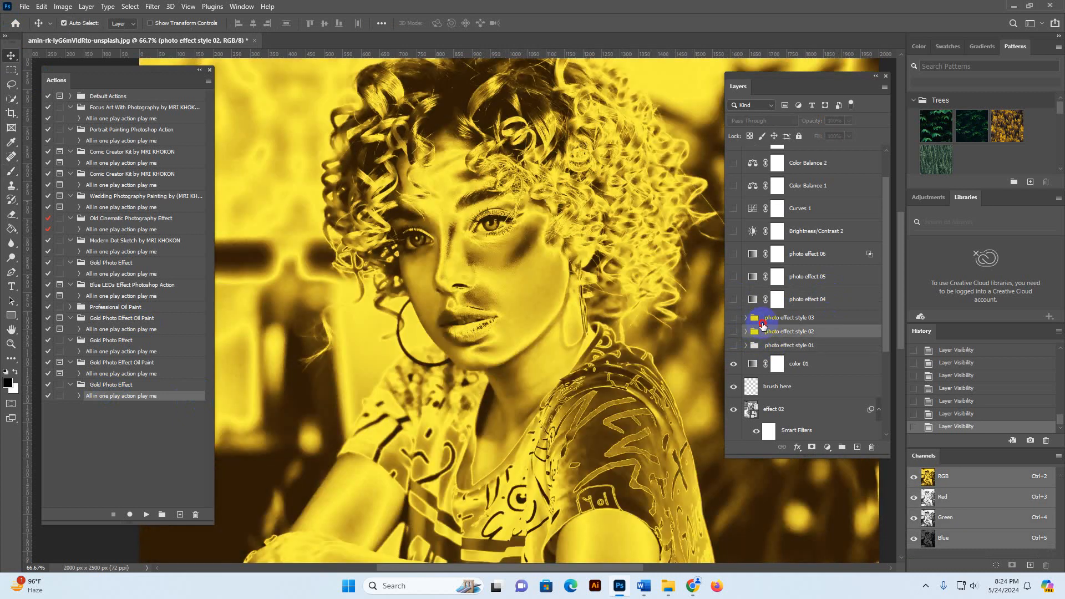
left_click(739, 317)
left_click(733, 318)
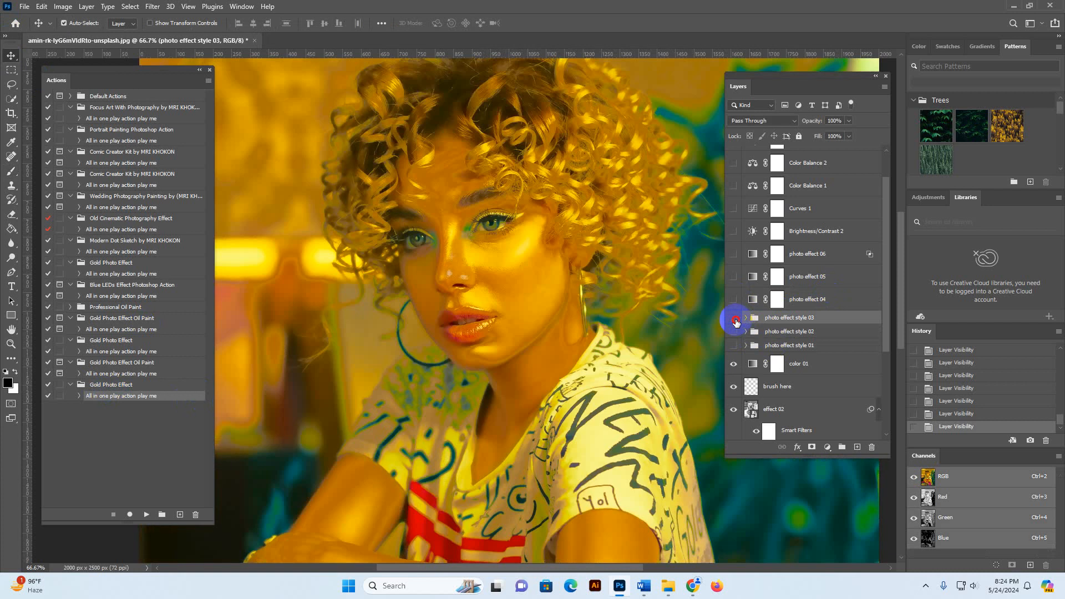
left_click(735, 318)
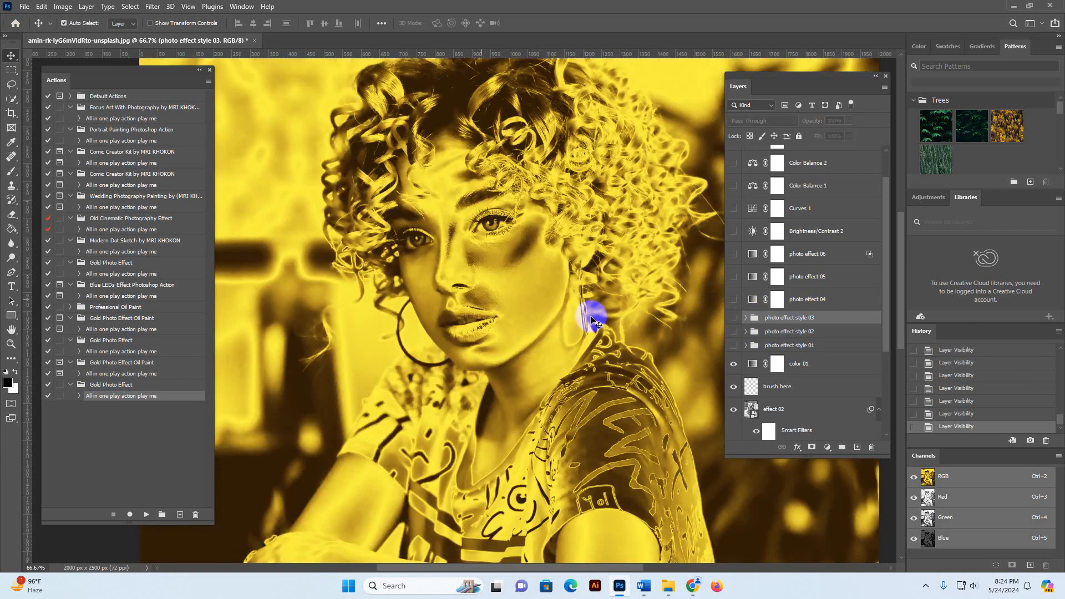
left_click(814, 260)
left_click(734, 253)
left_click(734, 253)
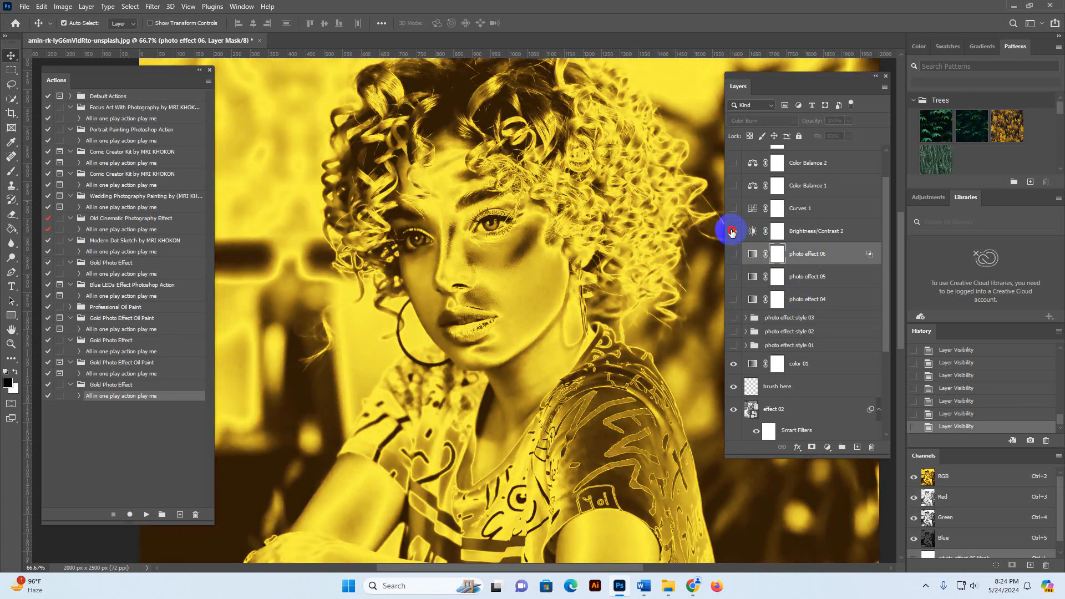
Close the portrait document and open the Gold Text Effect folder inside Main file Golden Effect Collation in File Explorer.
left_click(261, 40)
left_click(527, 217)
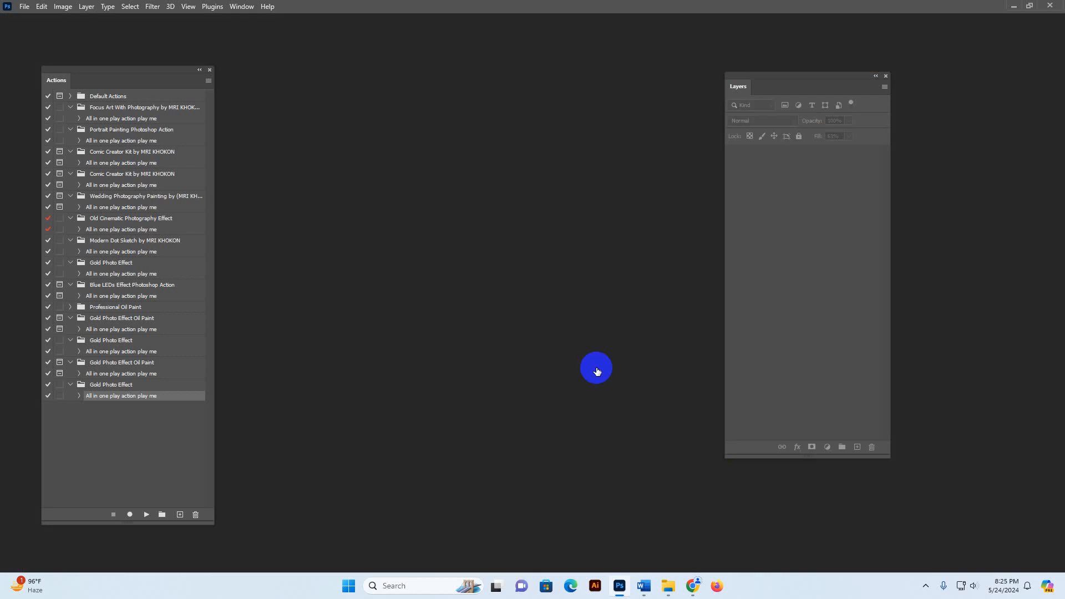
mouse_move(670, 585)
left_click(701, 543)
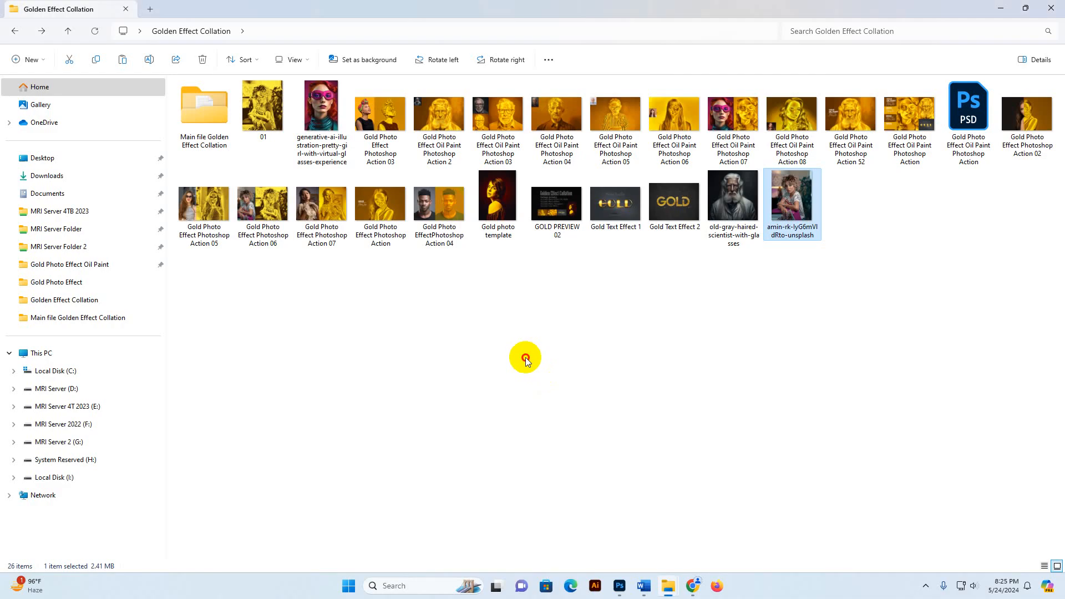
double_click(209, 135)
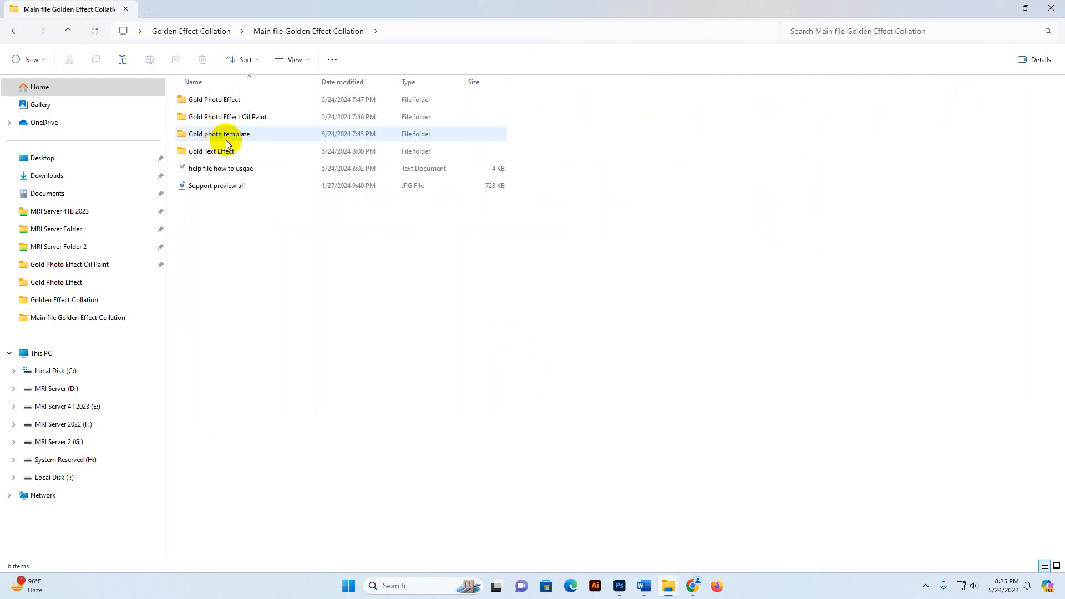
left_click(219, 157)
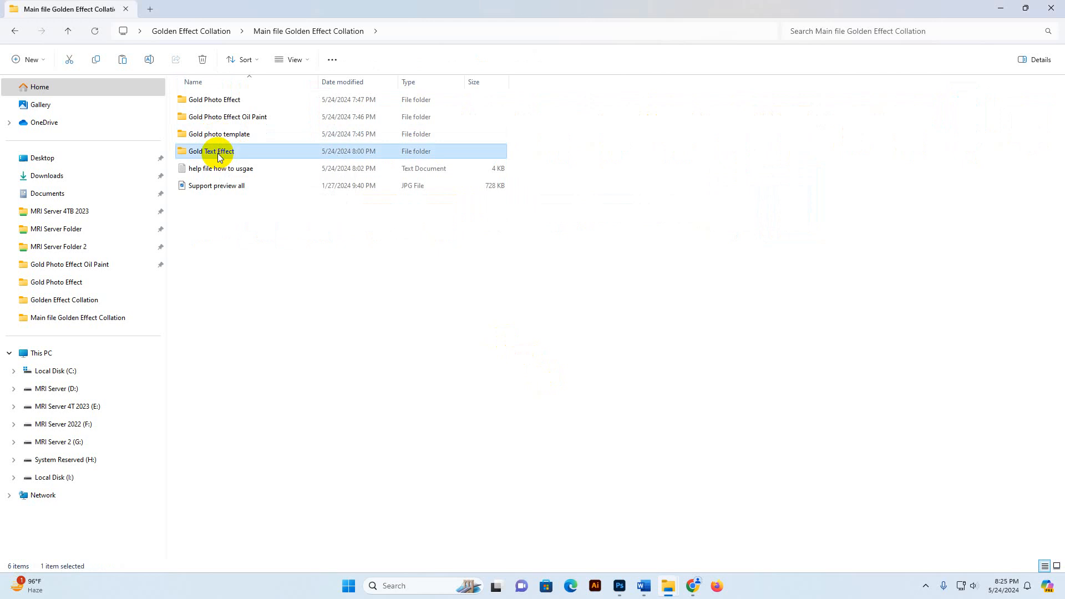
double_click(212, 154)
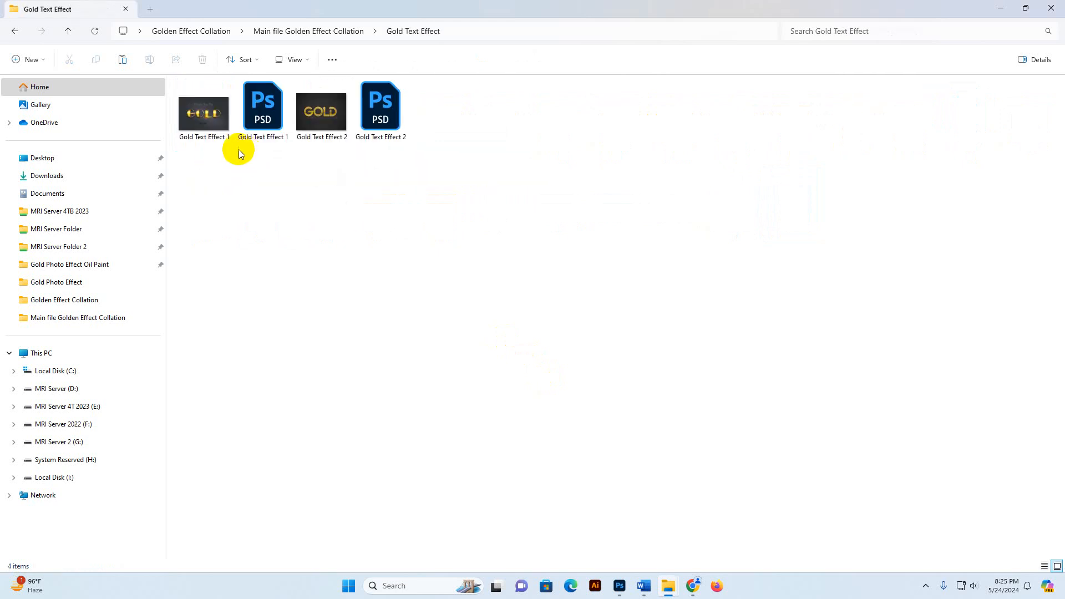
View the Gold Text Effect 1 JPG preview image and close the viewer.
left_click(381, 108)
left_click(262, 114)
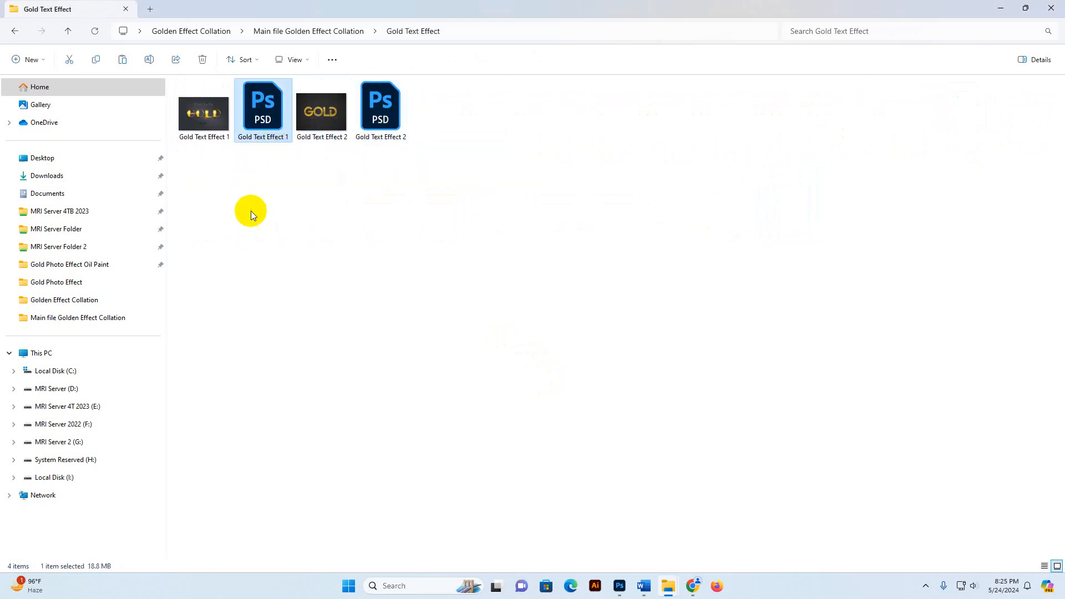
left_click(251, 211)
left_click(215, 128)
left_click(260, 115)
left_click(313, 233)
double_click(206, 120)
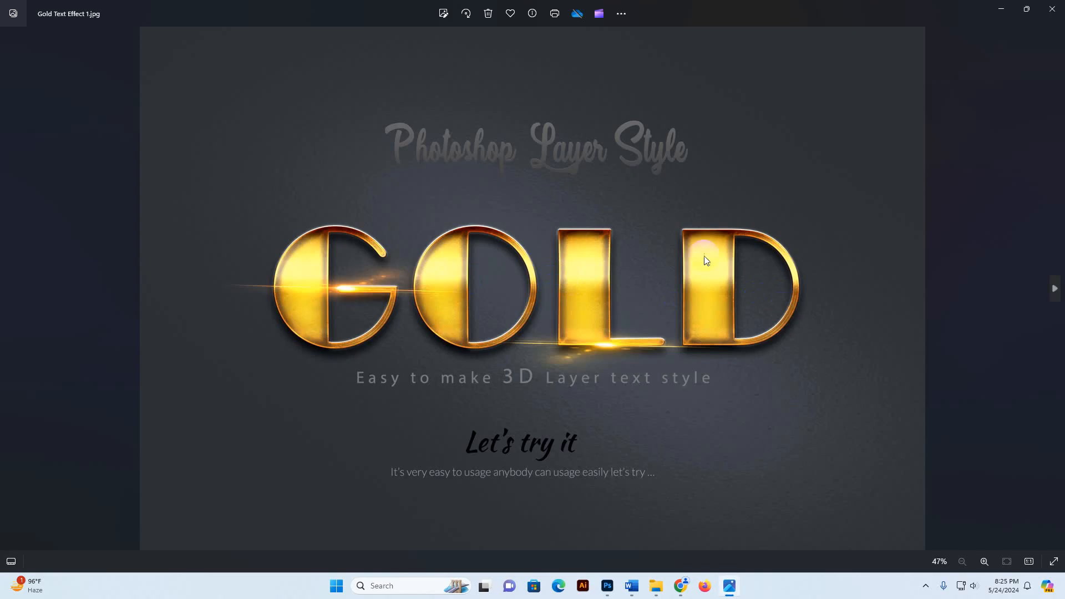
left_click(1052, 9)
Open the Gold Text Effect 1 PSD in Photoshop and hide its decoration group.
left_click(271, 123)
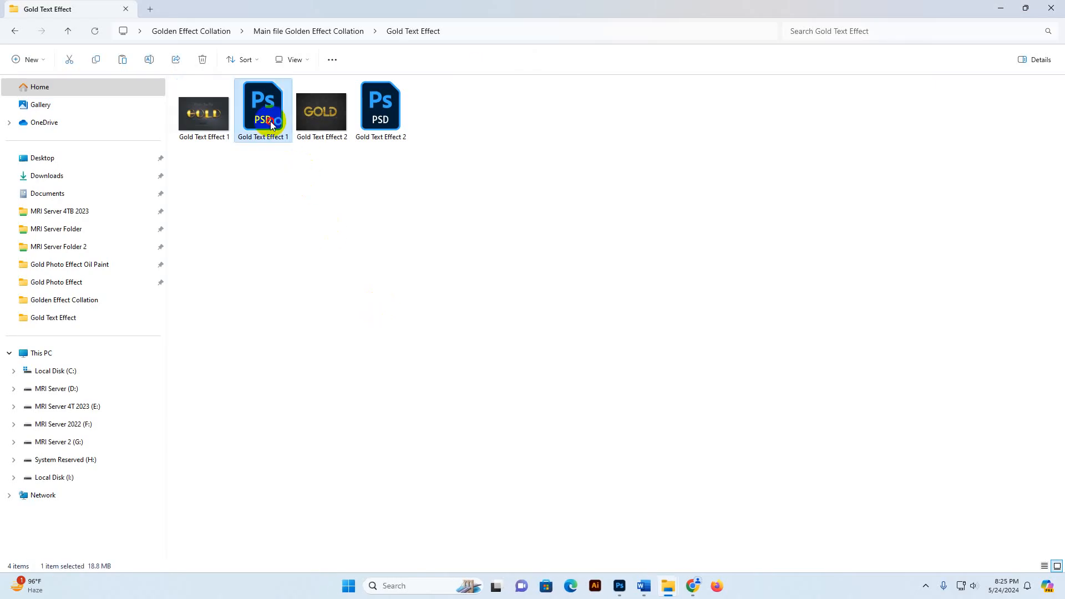
double_click(272, 123)
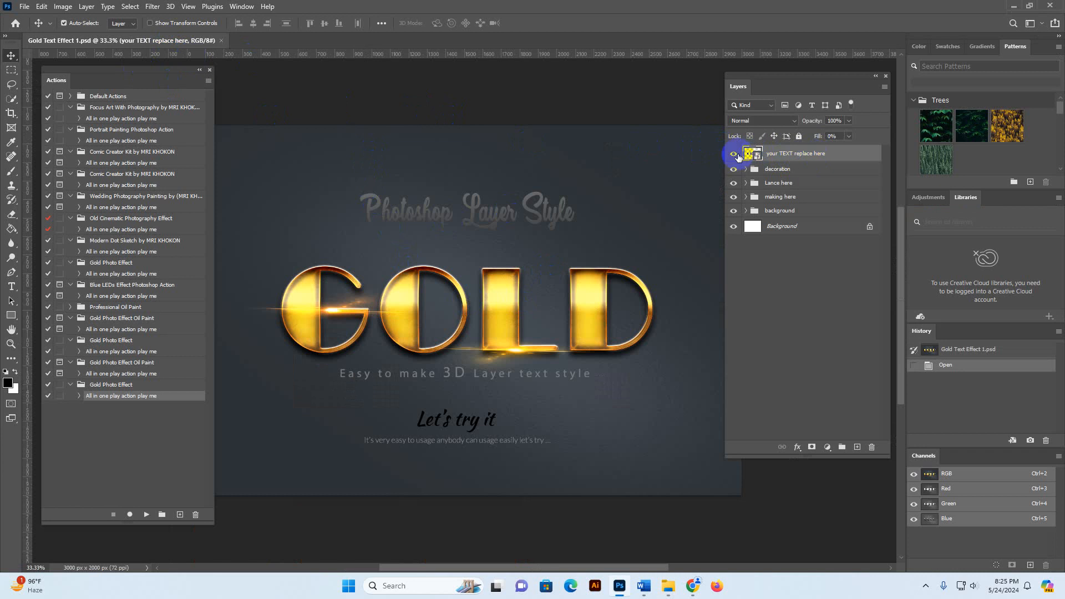
left_click(764, 168)
left_click(733, 170)
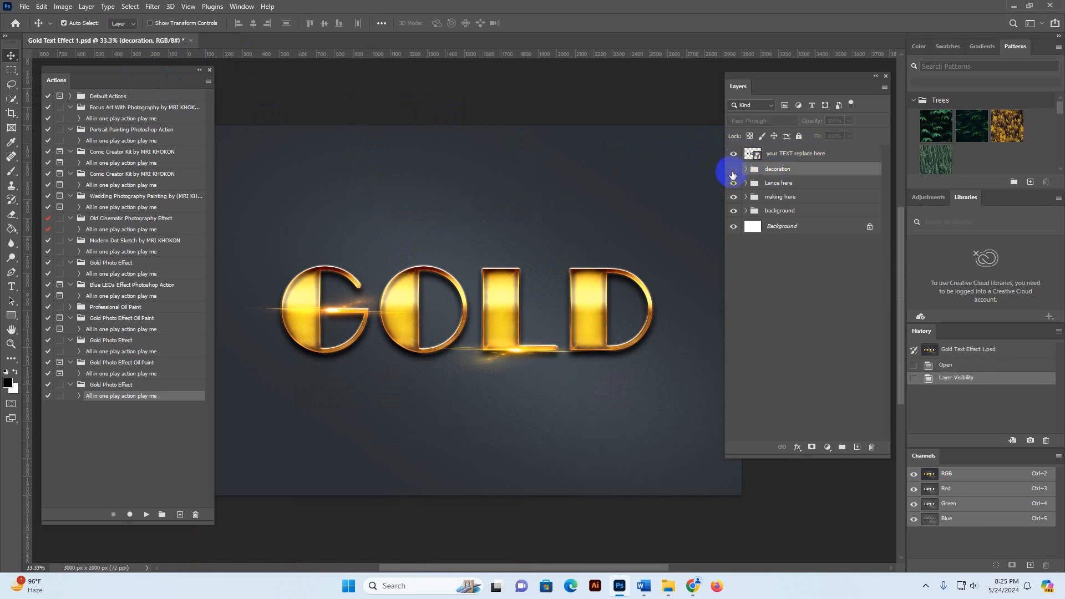
left_click(733, 169)
left_click(732, 170)
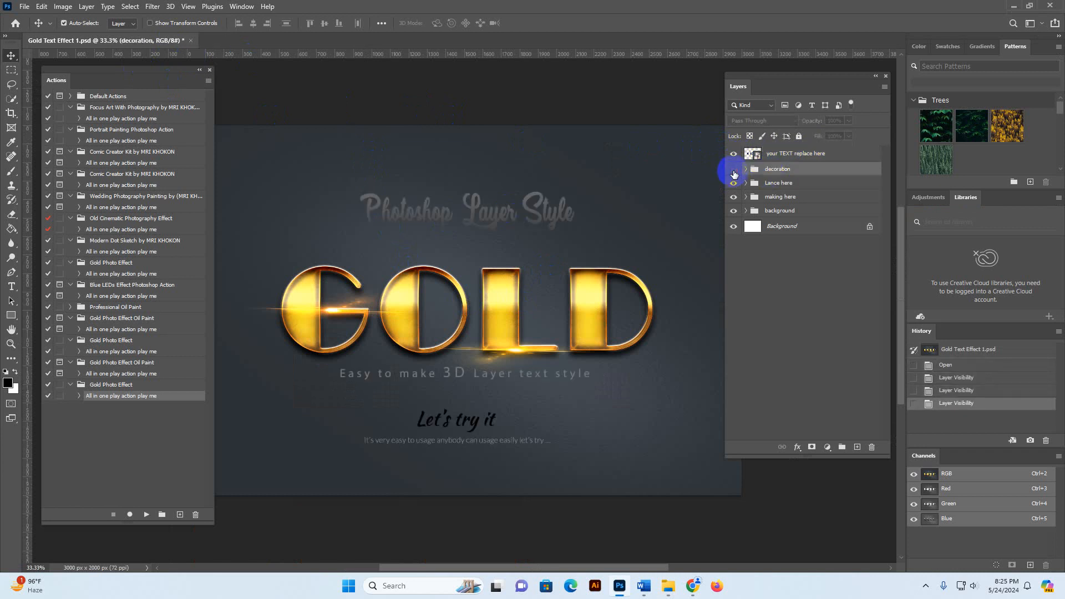
Show the decoration group again and open the "your TEXT replace here" smart object, moving Layers aside and narrowing Actions to clear the canvas.
left_click_drag(740, 79, 776, 94)
left_click(787, 170)
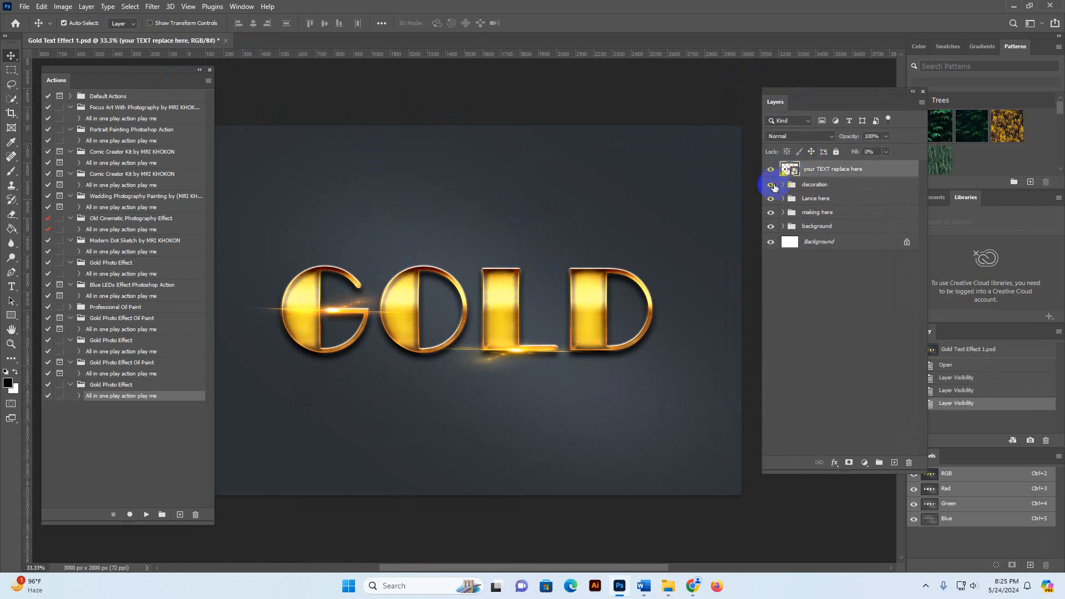
left_click(771, 185)
left_click(802, 182)
double_click(786, 169)
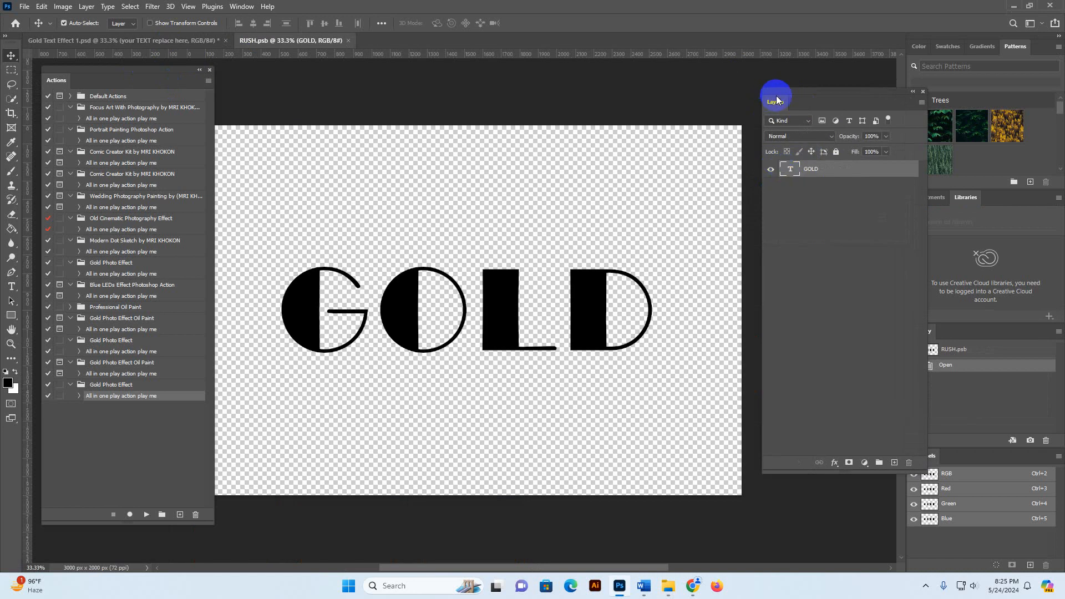
left_click_drag(776, 100, 804, 97)
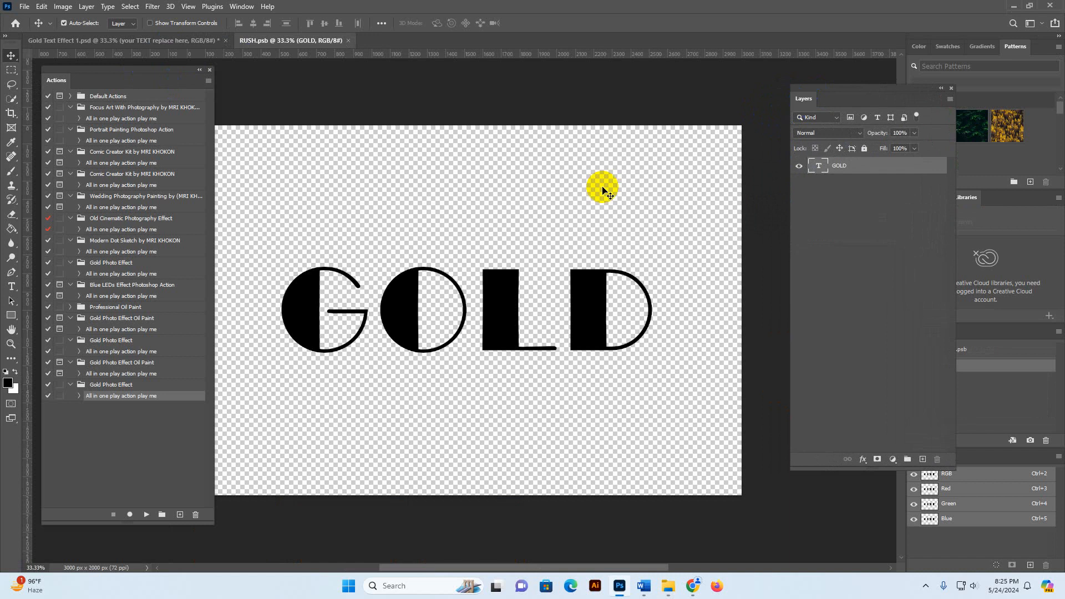
left_click_drag(213, 522, 191, 519)
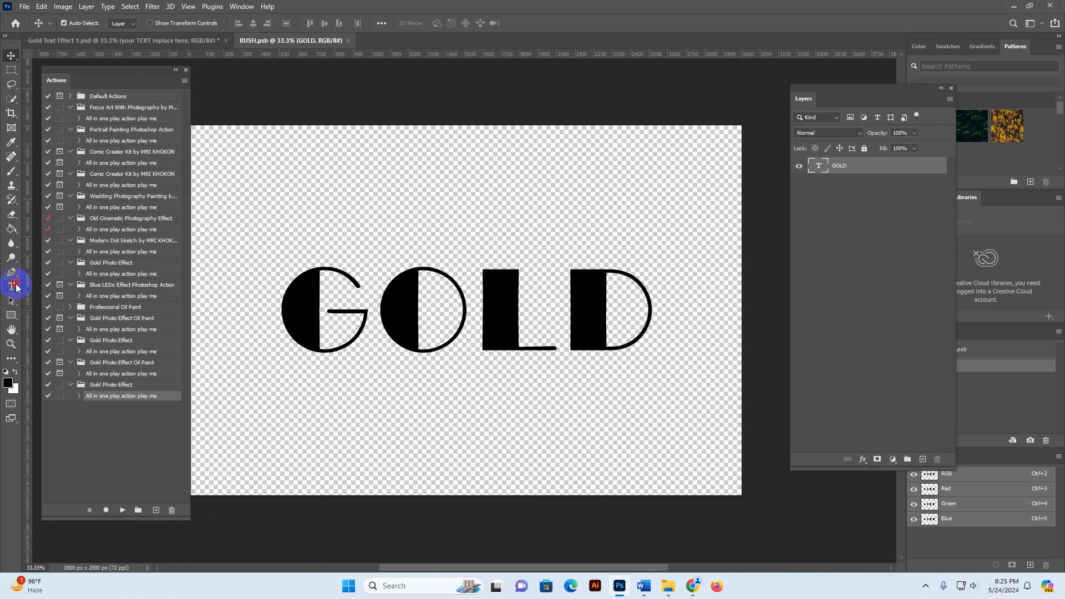
Replace the GOLD text in the RUSH.psb smart object with MRI.
left_click(12, 286)
left_click(438, 306)
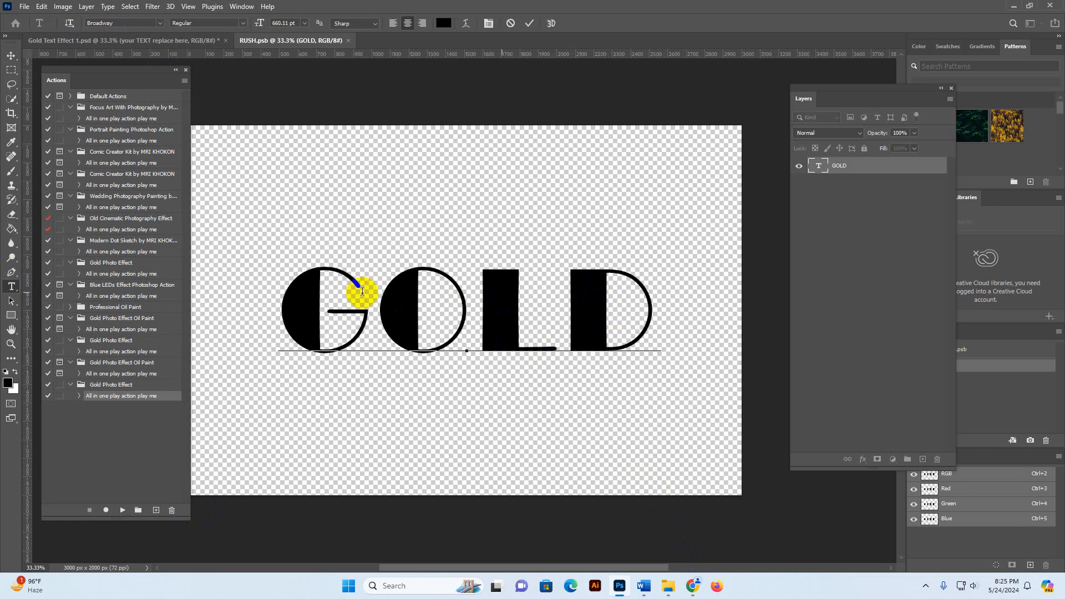
left_click(407, 290)
left_click_drag(298, 297, 632, 294)
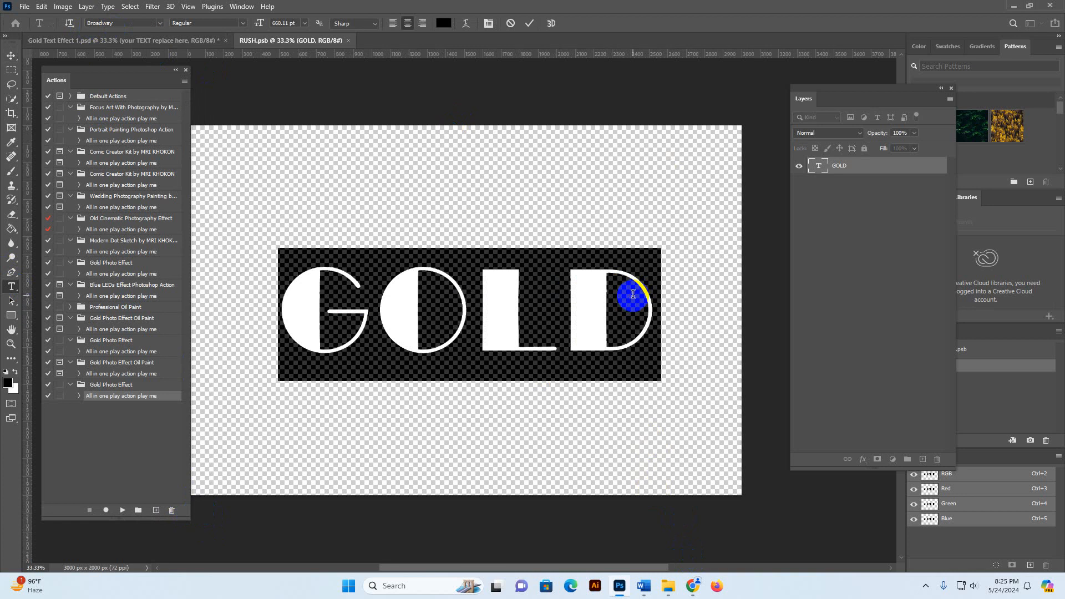
type("m")
key("BackSpace")
type("M")
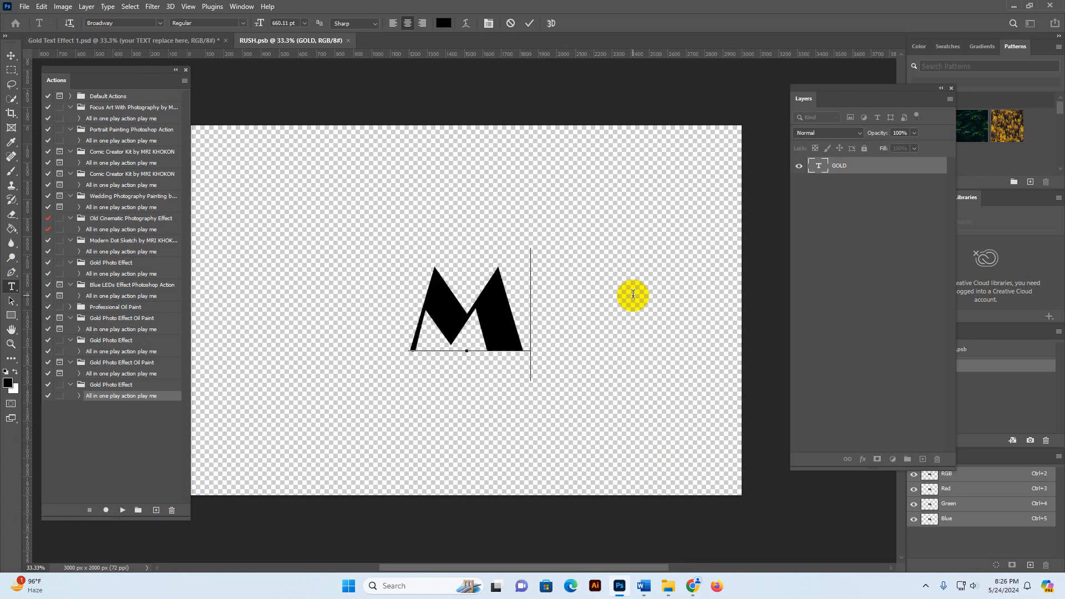
type("RI")
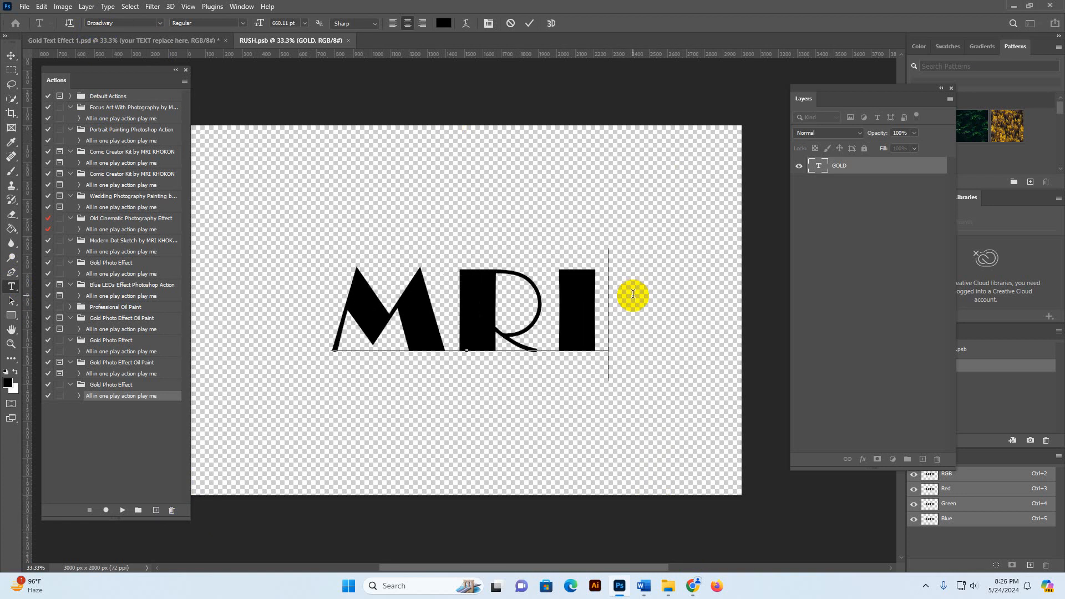
left_click(11, 55)
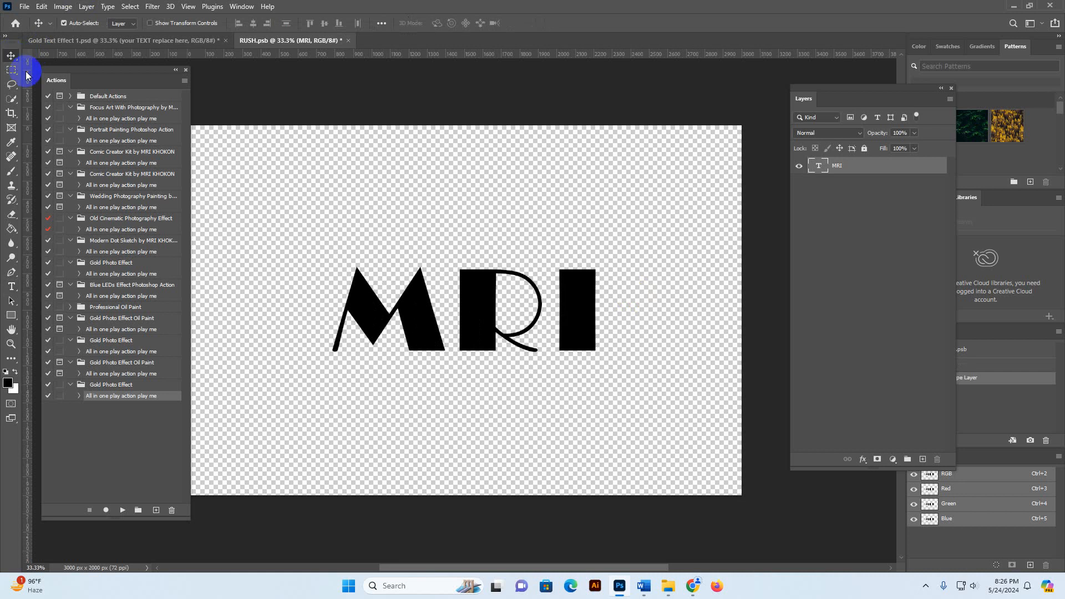
Scale the MRI text up proportionally to about 124% and shift it slightly on the canvas.
key("ctrl+t")
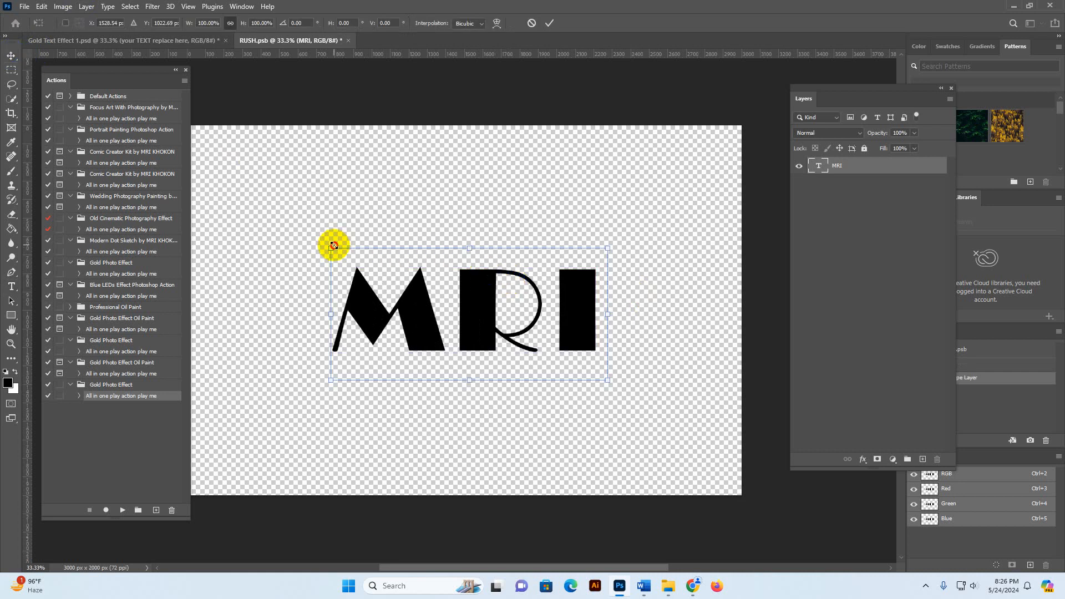
left_click_drag(332, 245, 300, 233)
left_click_drag(609, 377, 648, 391)
left_click_drag(593, 342, 584, 349)
key("Return")
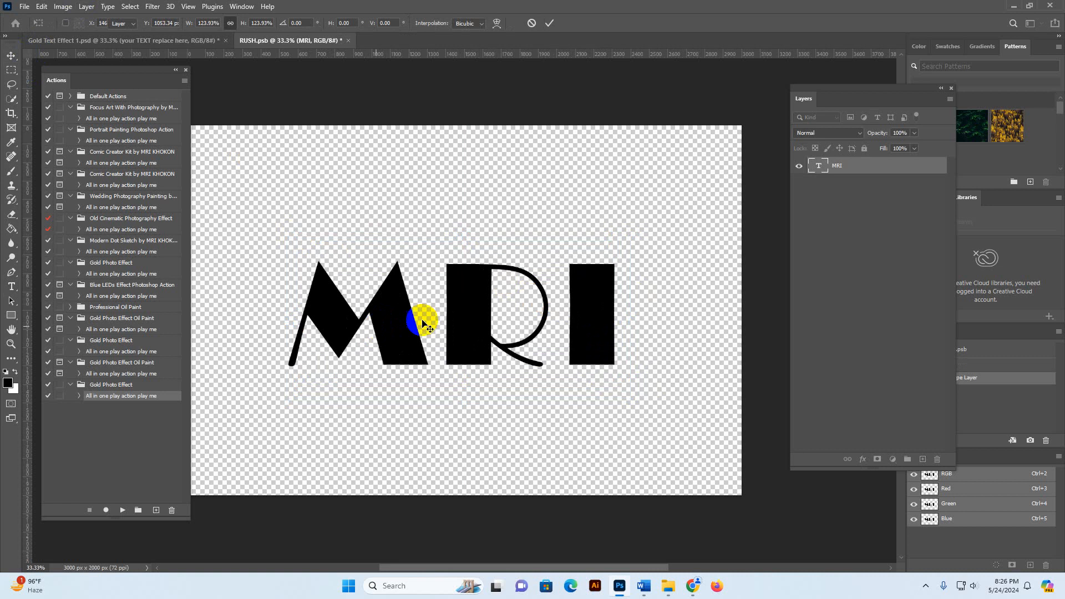
Center the MRI text horizontally and vertically on the whole canvas and clear the selection.
key("ctrl+a")
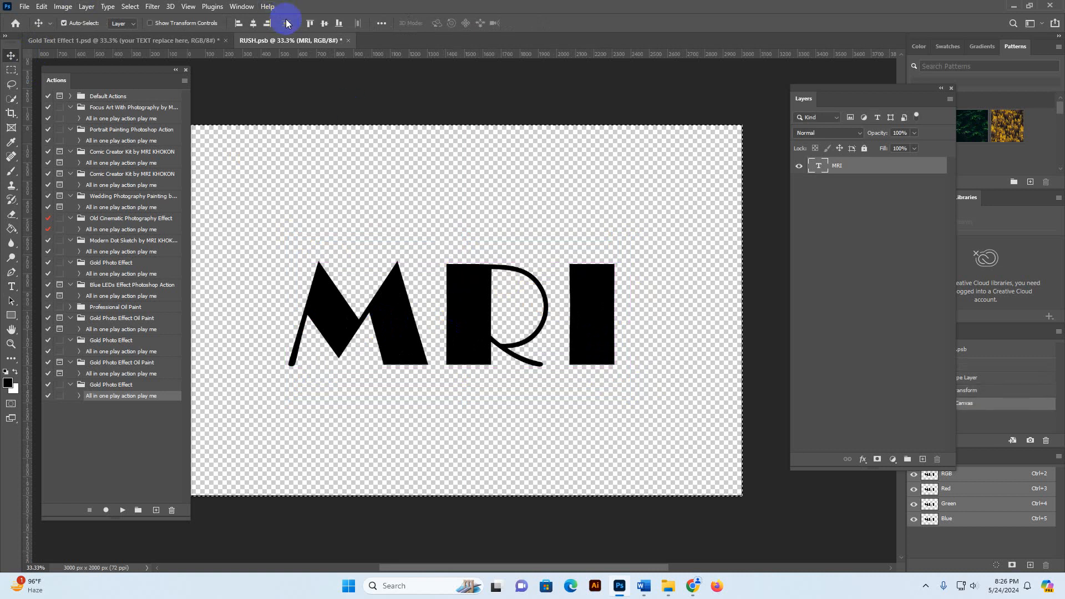
left_click(252, 23)
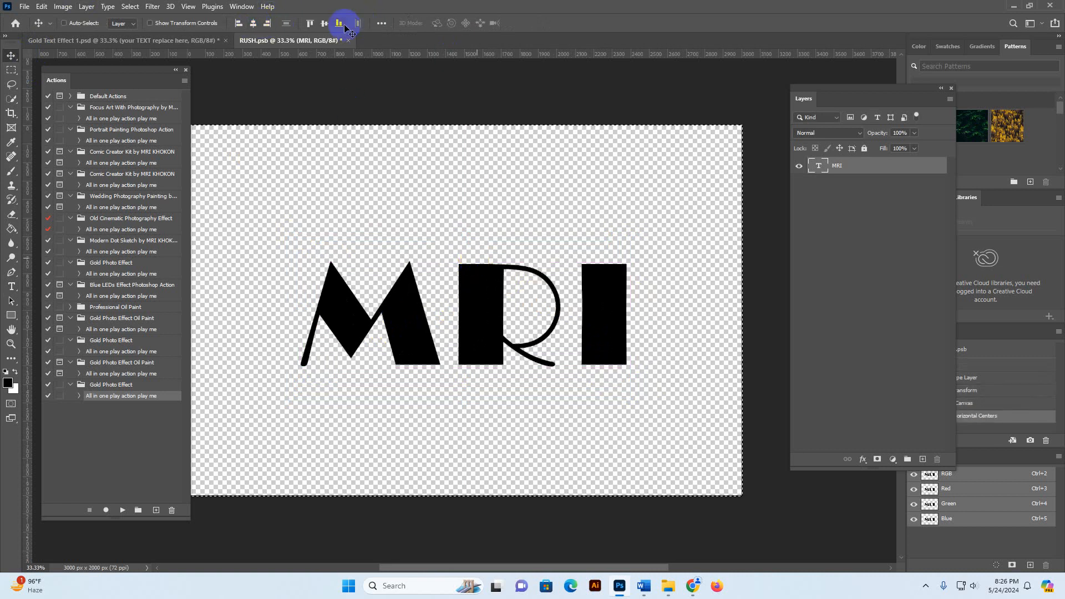
left_click(325, 23)
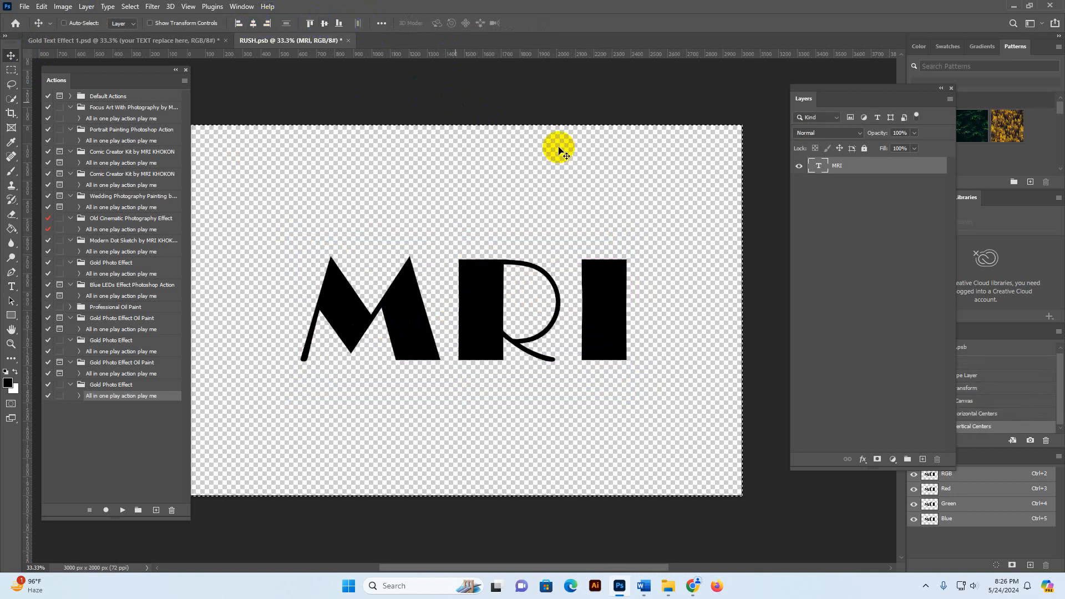
key("ctrl+d")
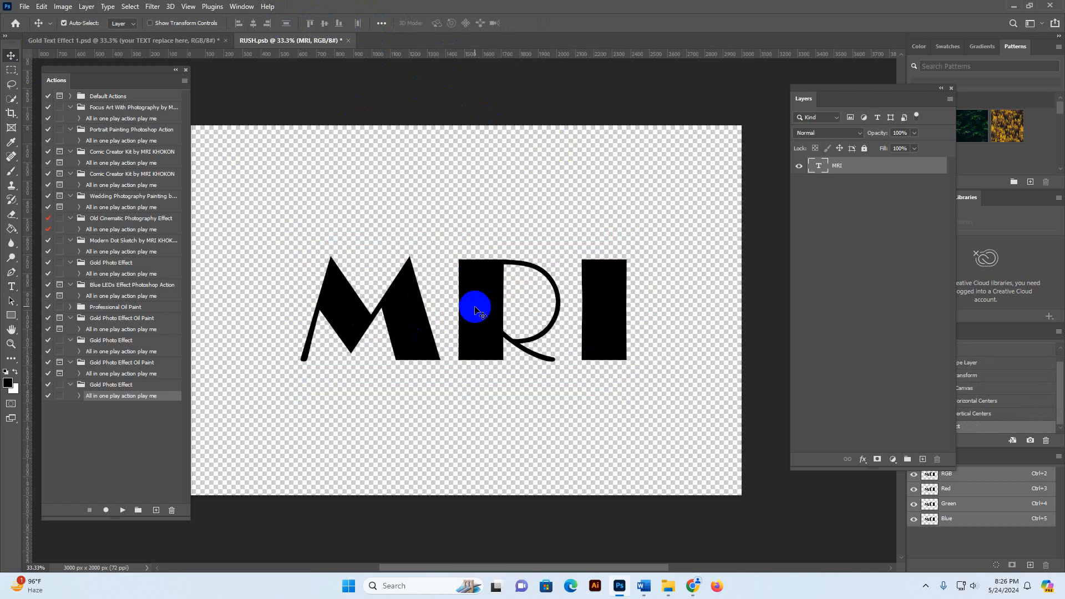
Save the RUSH.psb smart object and return to the Gold Text Effect 1 document.
left_click(26, 8)
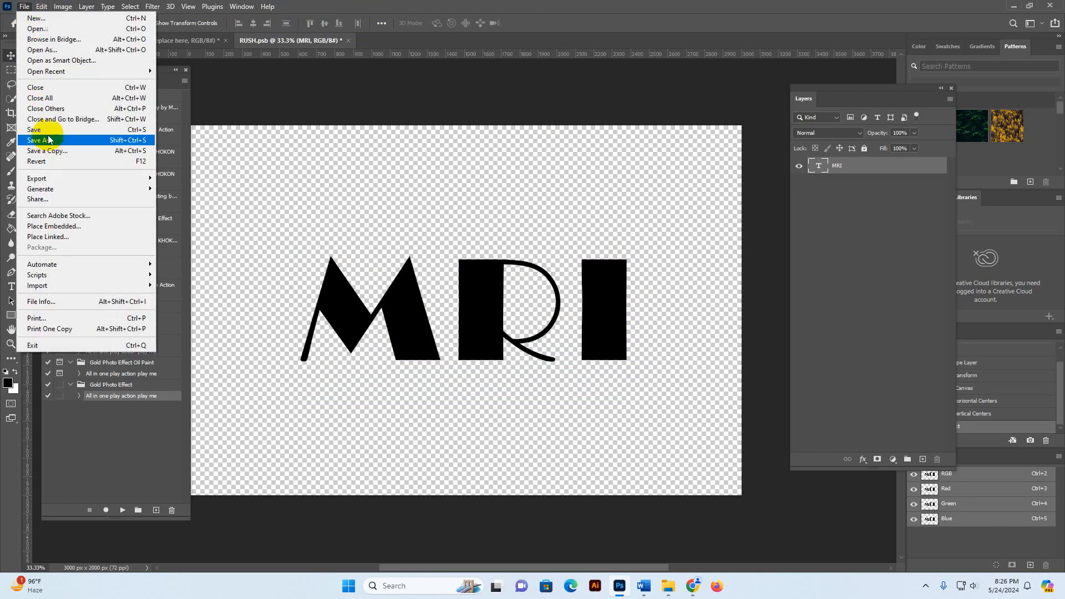
left_click(32, 130)
left_click(185, 43)
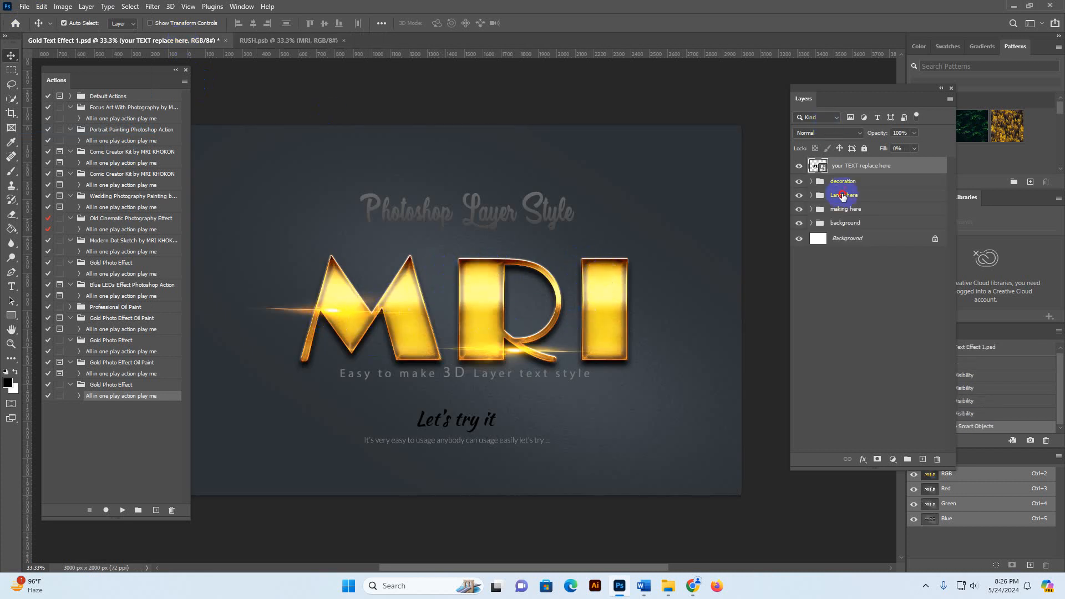
Compare the artwork with and without the light flares by toggling the Lance here group's visibility.
left_click(842, 196)
left_click(799, 197)
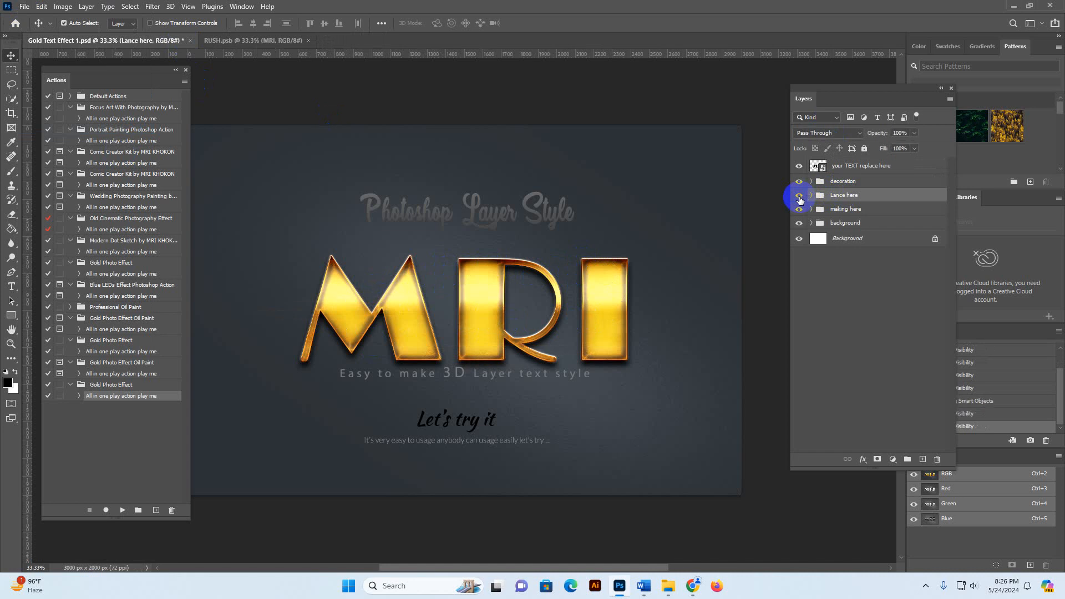
left_click(799, 197)
left_click(799, 196)
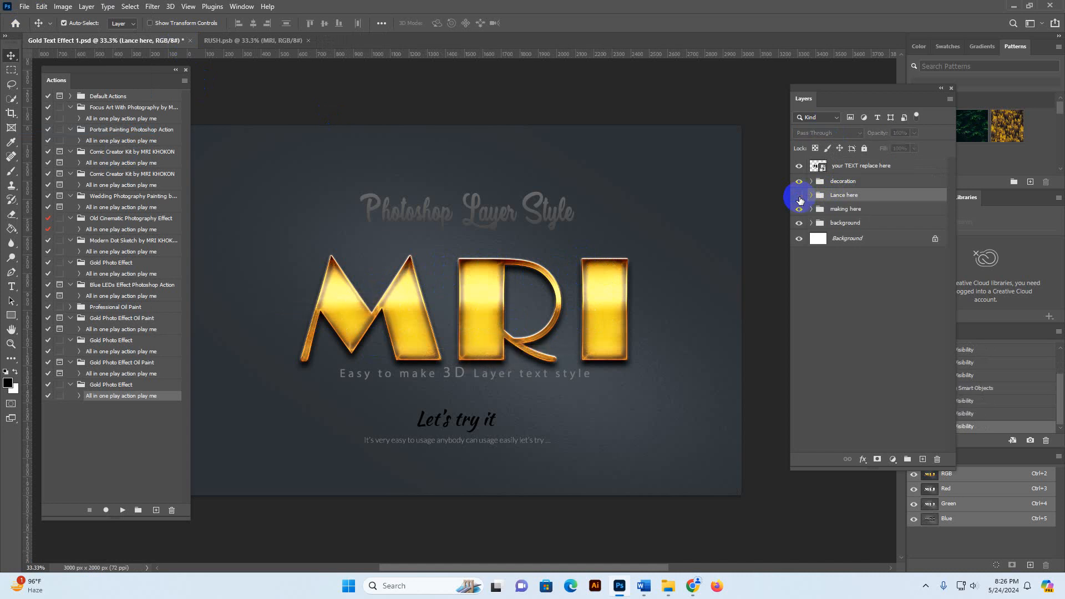
left_click(799, 196)
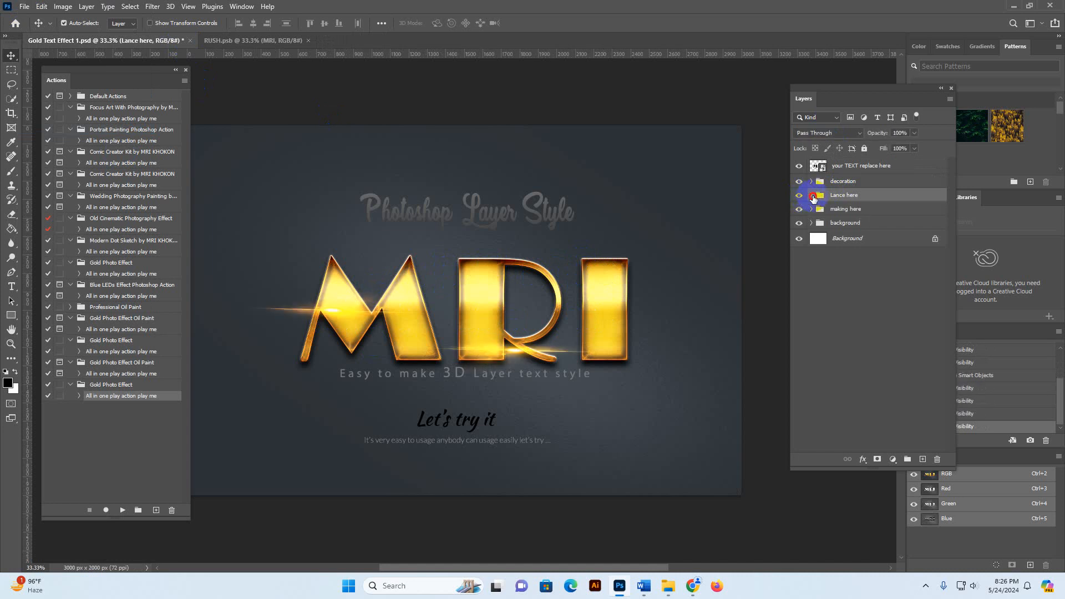
Expand the Lance here group and move the lance 02 flare to the upper edge of the letter R.
left_click(811, 196)
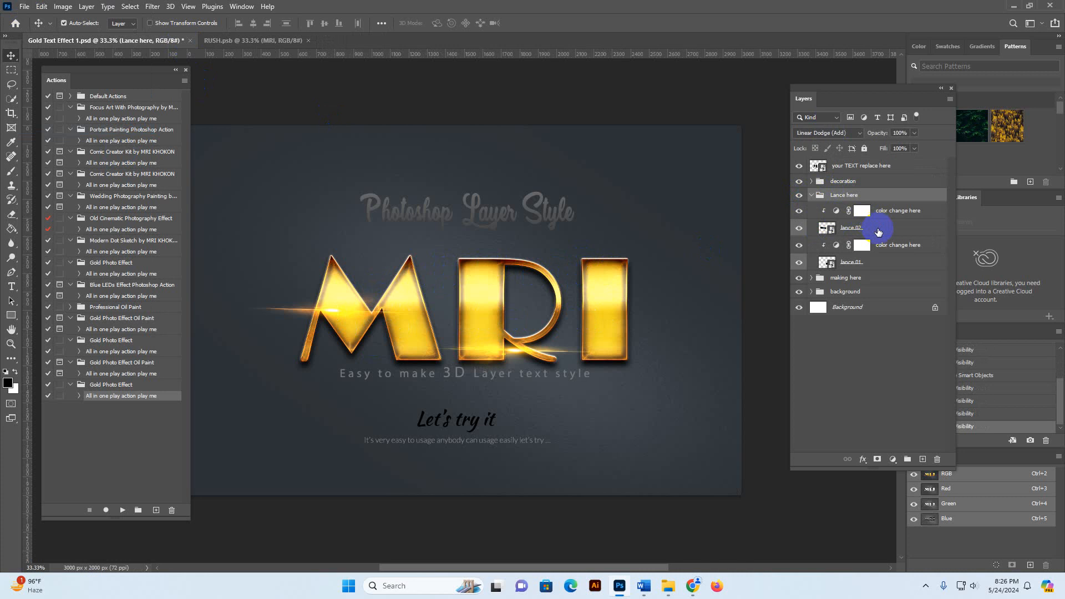
left_click(878, 232)
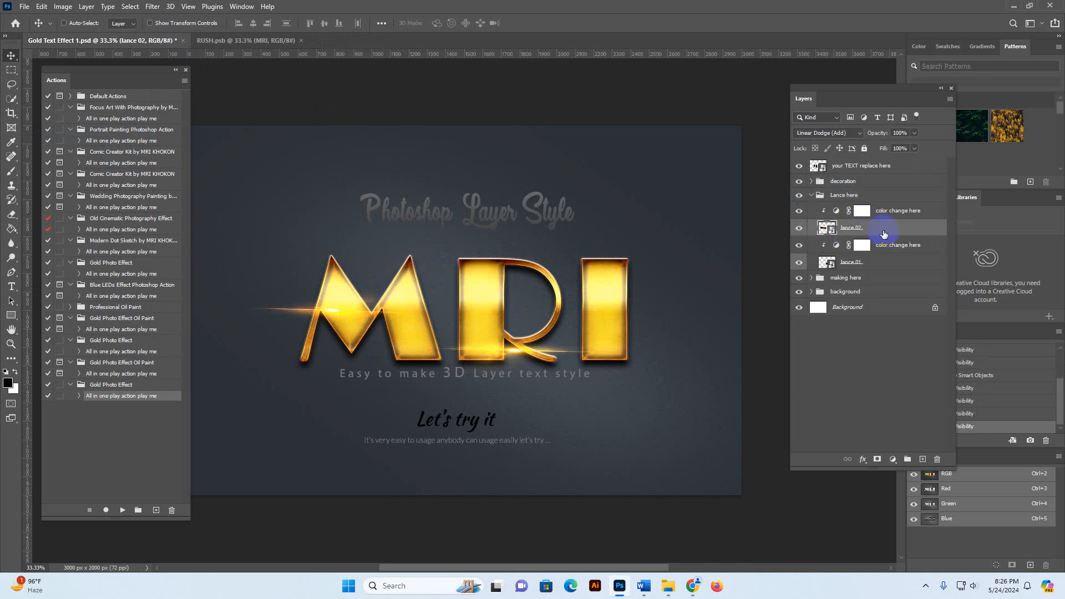
key("ctrl+t")
left_click_drag(370, 310, 535, 247)
key("Return")
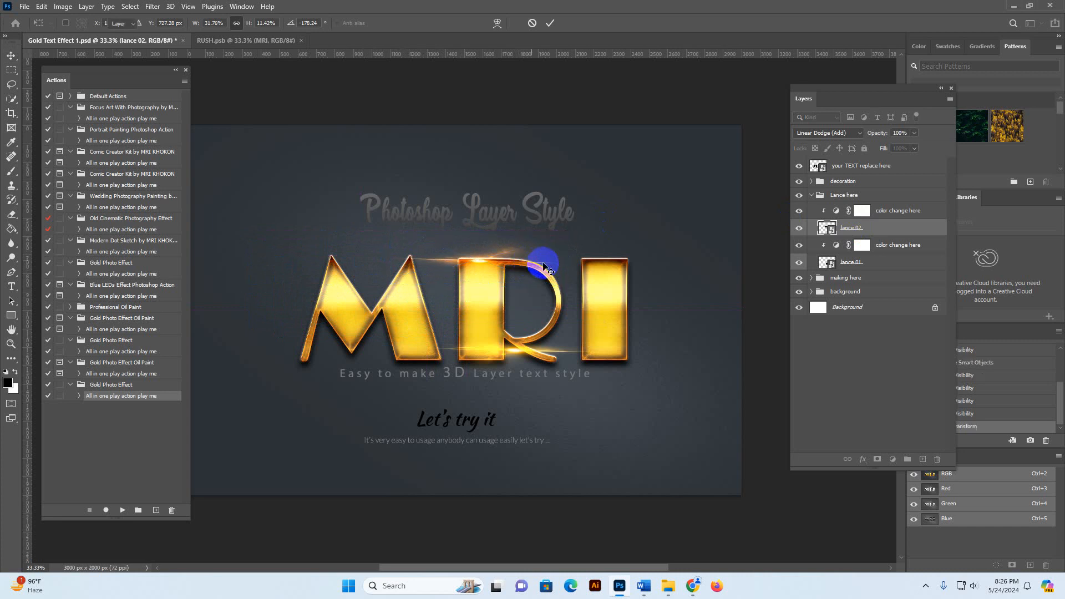
Move the lance 01 flare to the lower edge of the letter M and collapse the Lance here group.
left_click(881, 268)
key("ctrl+t")
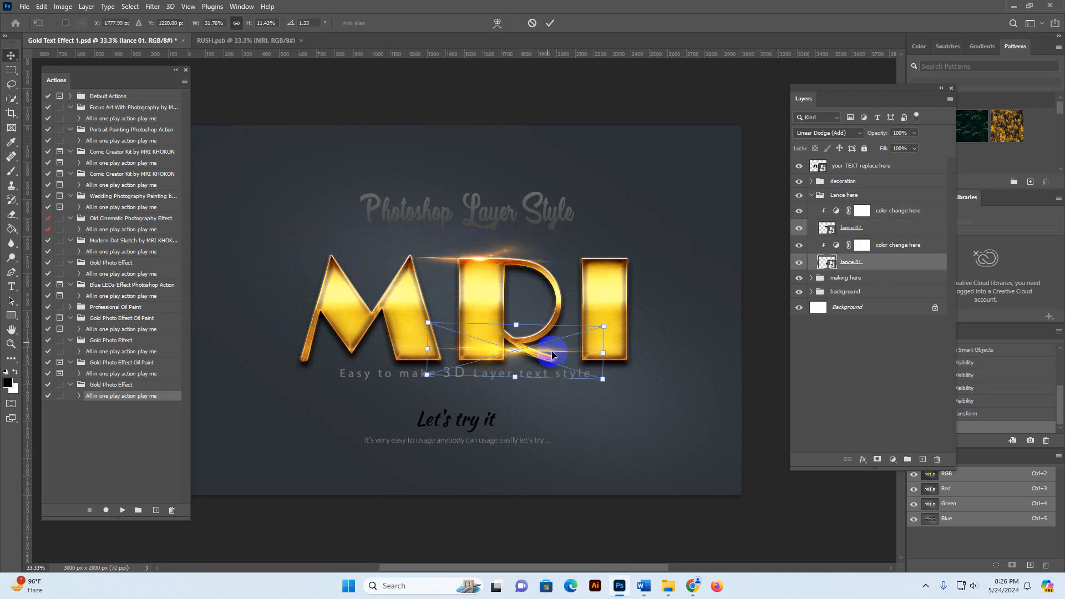
left_click_drag(510, 359, 456, 368)
key("Return")
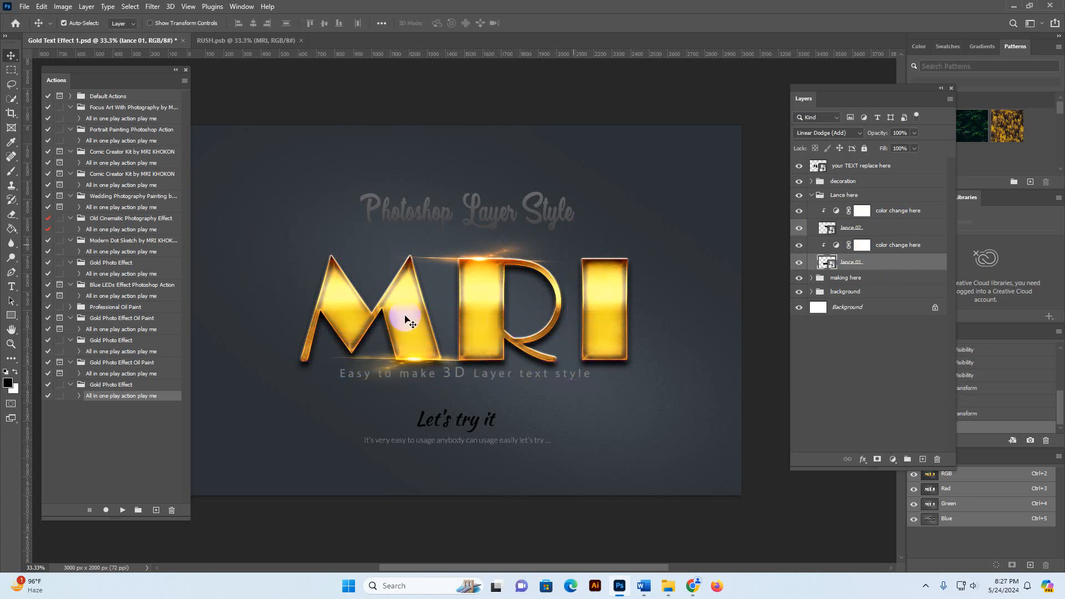
left_click(811, 197)
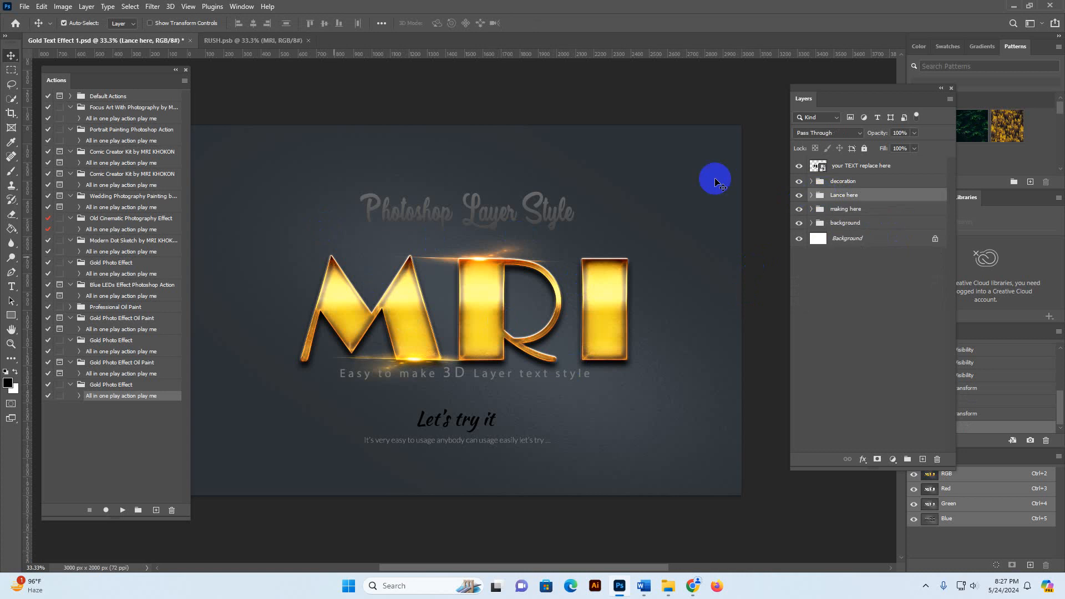
Isolate the gold MRI text on transparency by hiding the decoration, background and Lance here groups and the Background layer.
left_click(797, 182)
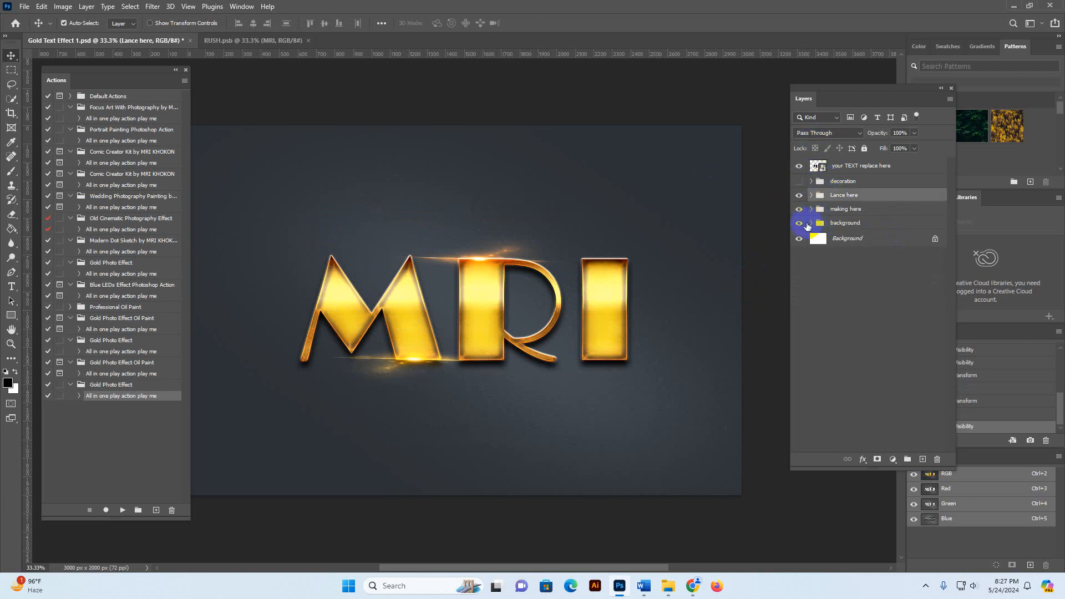
left_click(799, 223)
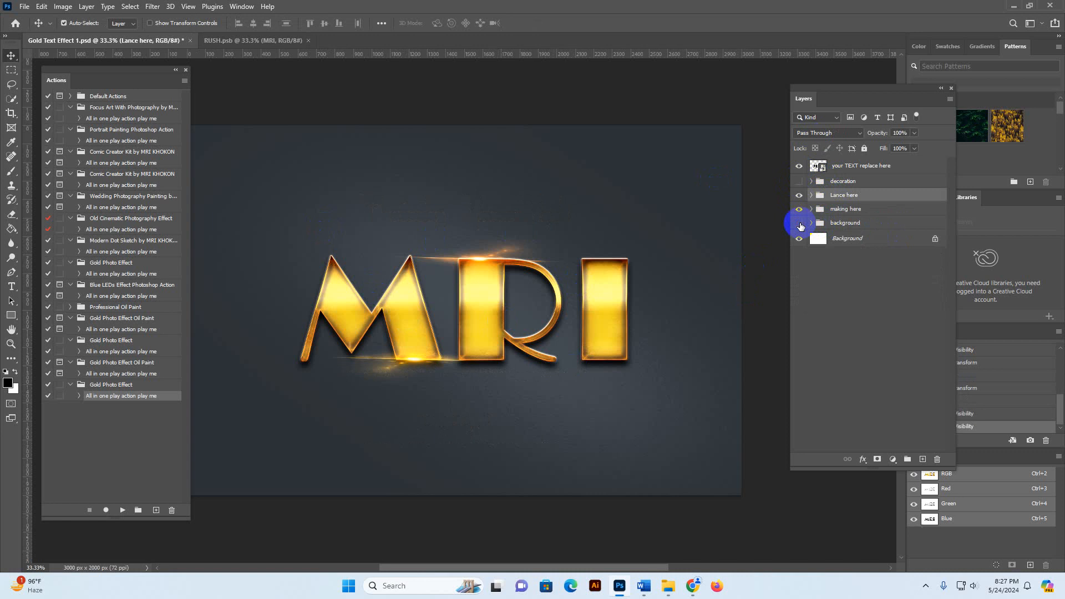
left_click(799, 239)
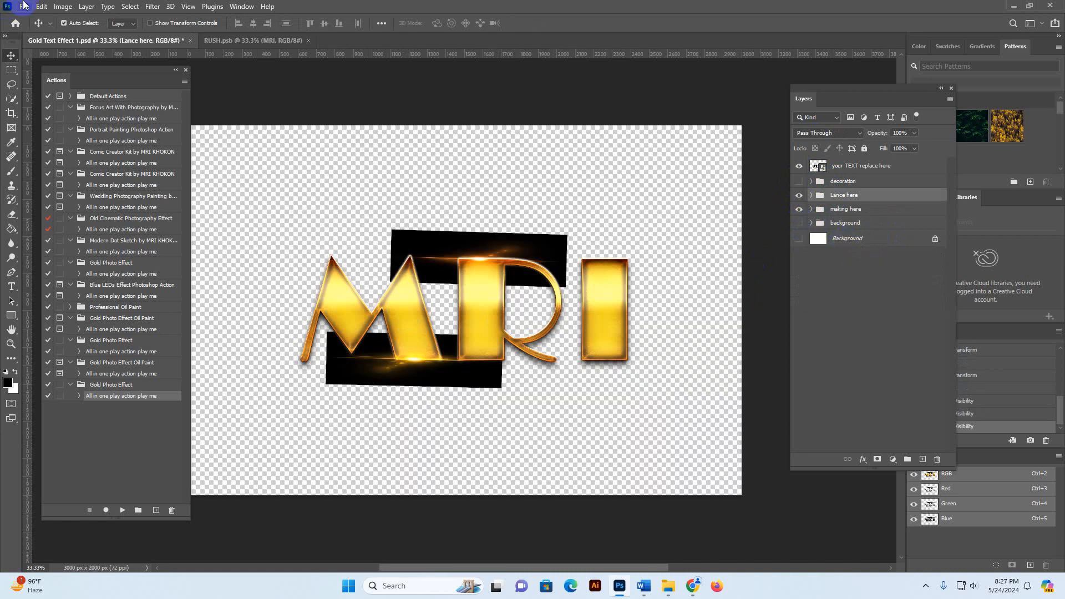
left_click(799, 178)
left_click(797, 196)
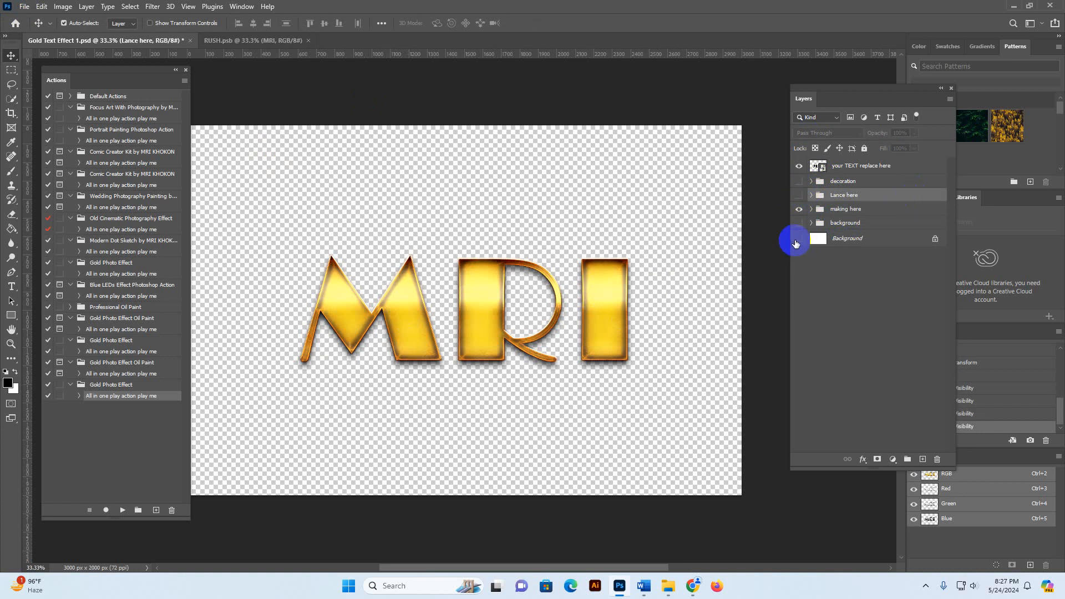
Show the Background layer and the background, Lance here and decoration groups again.
left_click(798, 239)
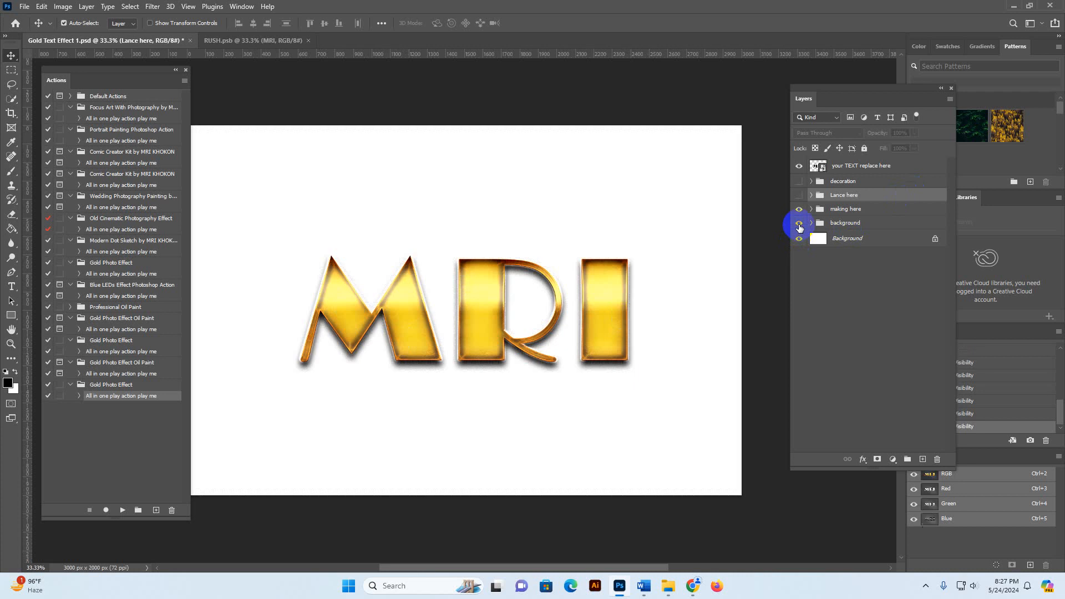
left_click(799, 222)
left_click(799, 195)
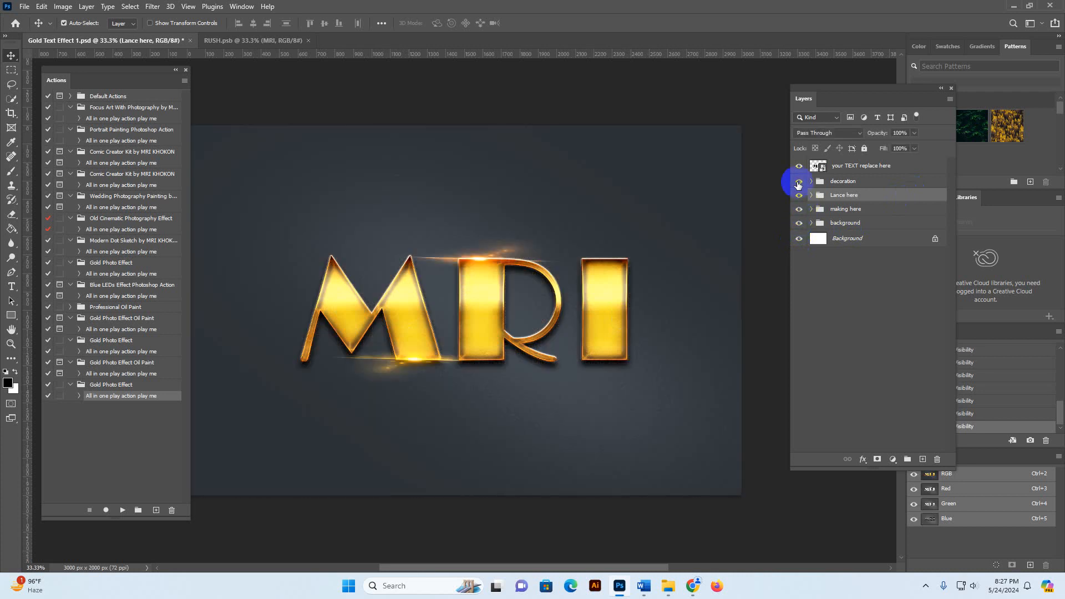
left_click(798, 181)
Close the RUSH.psb smart object and the Gold Text Effect 1 document without saving its changes.
left_click(294, 40)
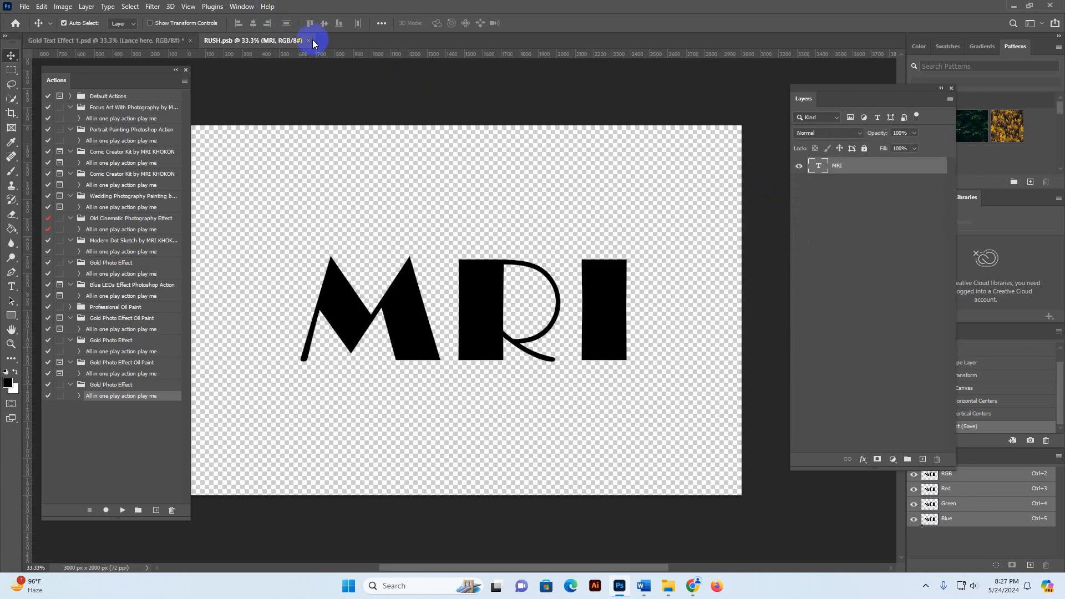
left_click(308, 40)
left_click(189, 40)
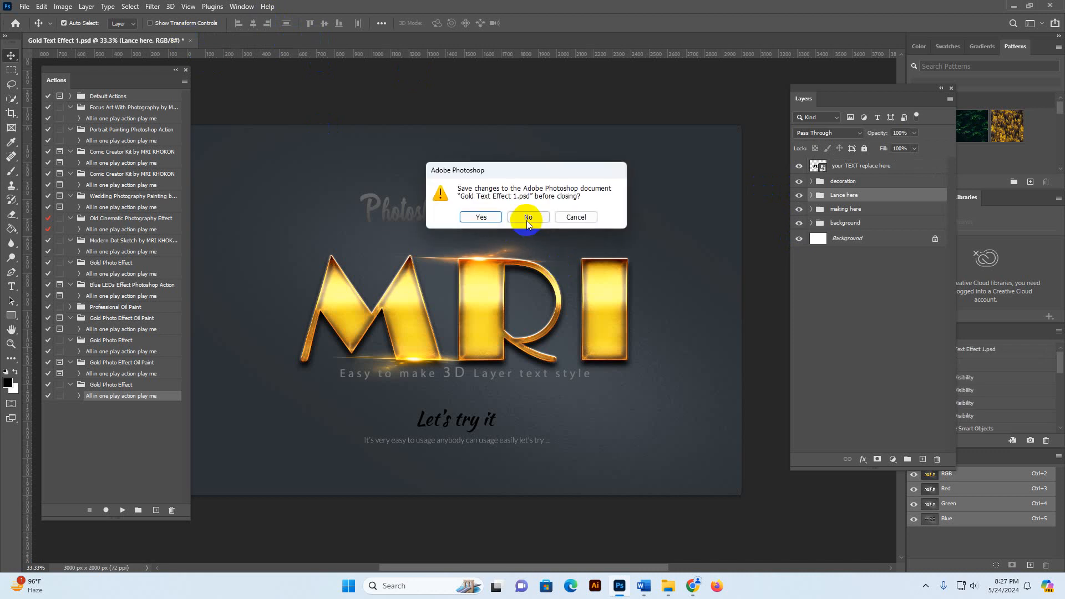
left_click(527, 219)
Open the Gold Text Effect 2 PSD from the Gold Text Effect folder and open its Your Text Replace here smart object.
mouse_move(671, 584)
left_click(710, 525)
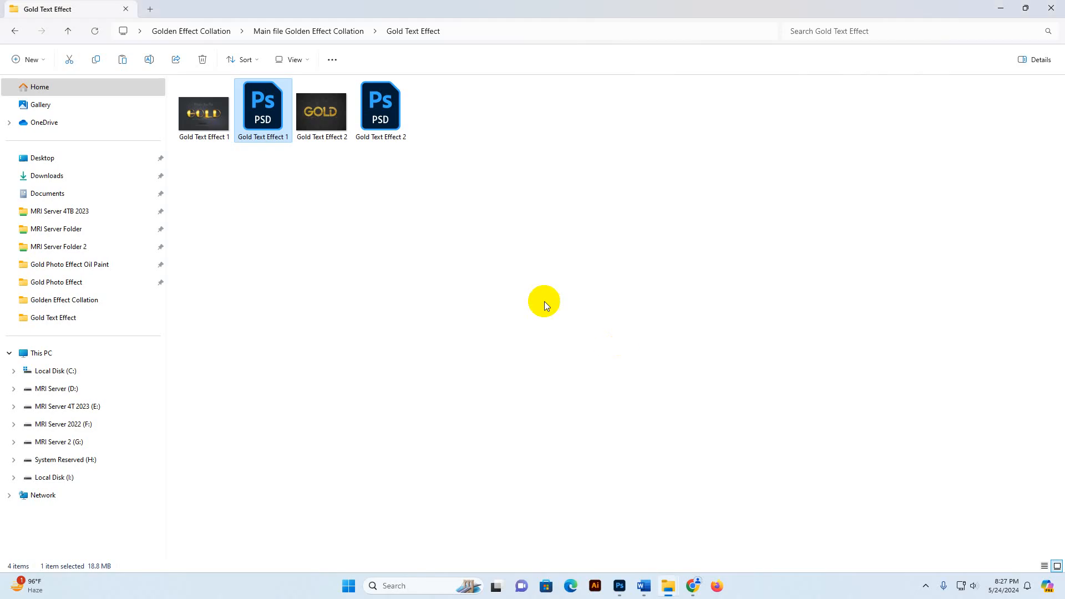
double_click(382, 120)
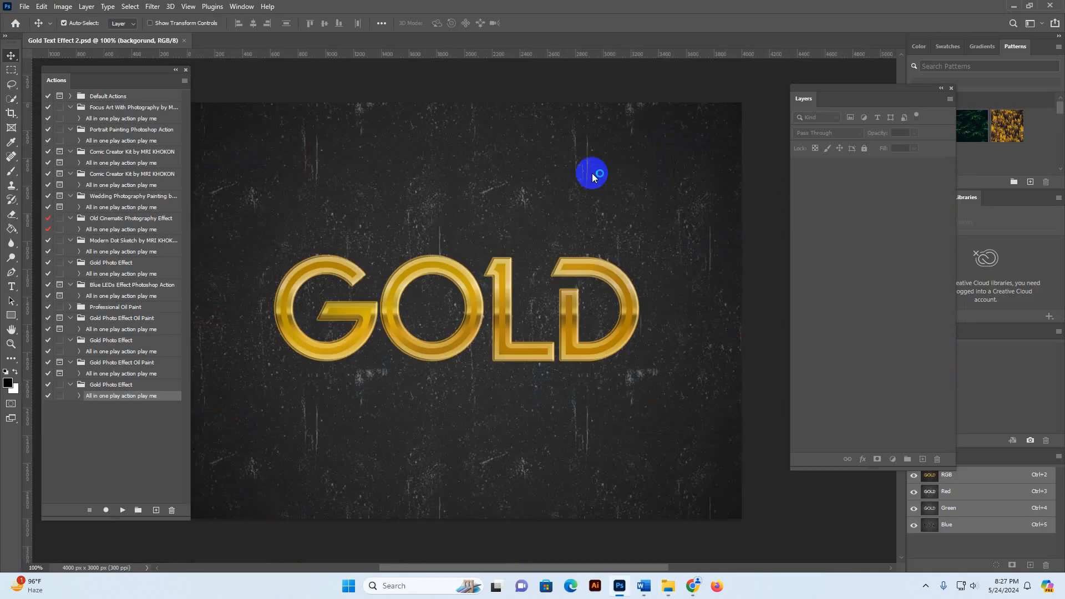
double_click(818, 168)
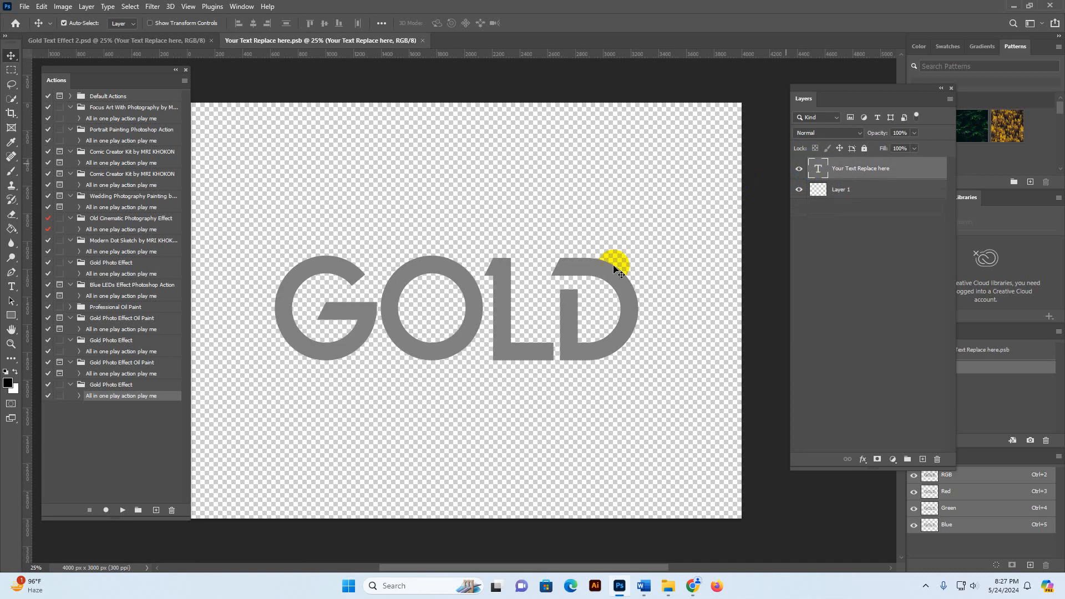
Replace the word GOLD in the text layer with the creator's name in capitals.
left_click(13, 284)
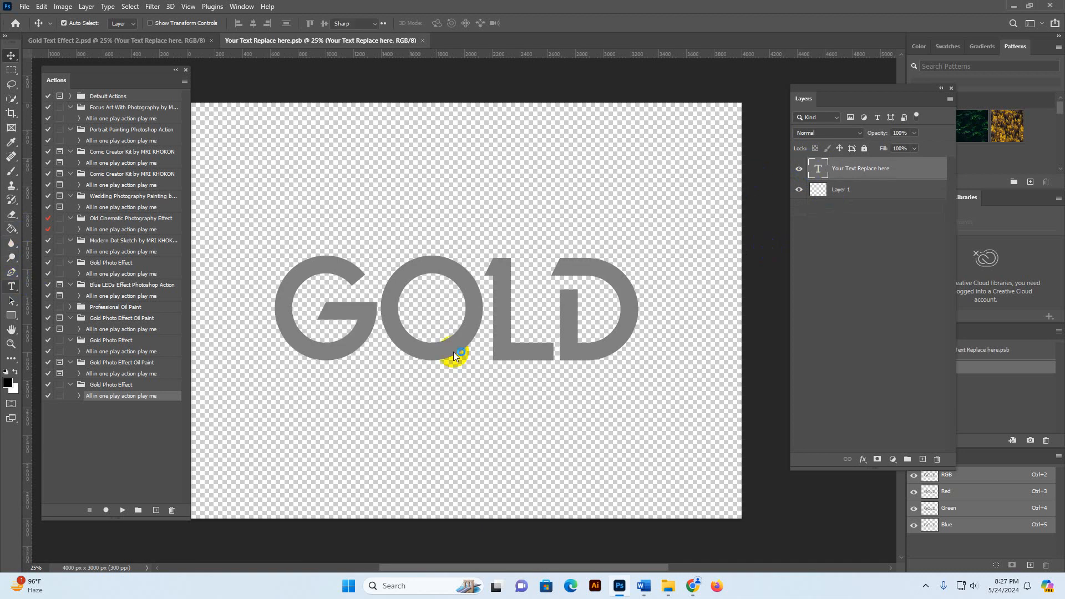
left_click(486, 312)
double_click(442, 294)
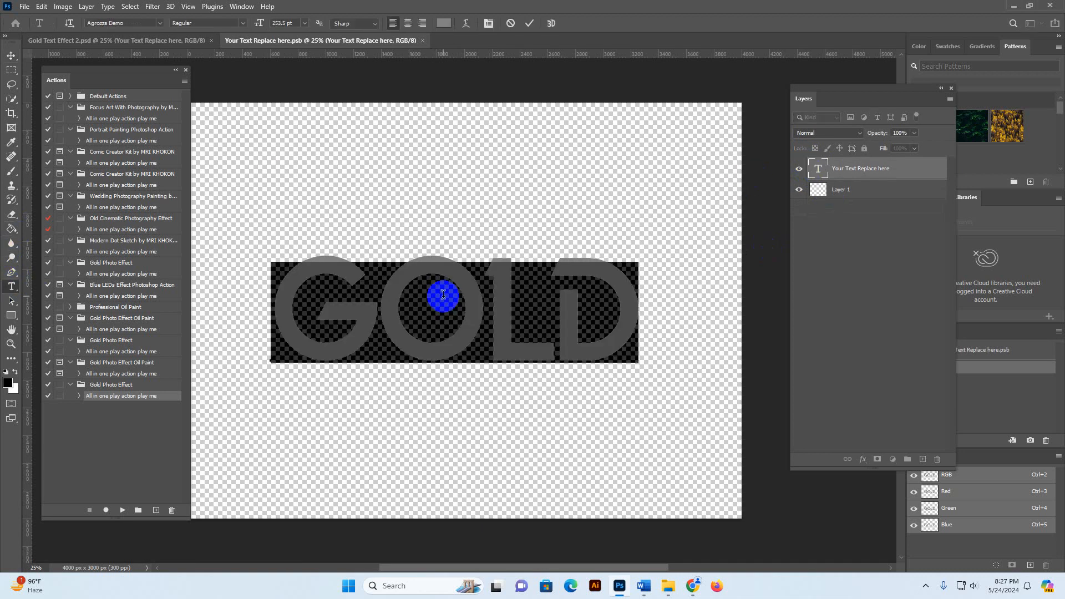
type("KHOKON")
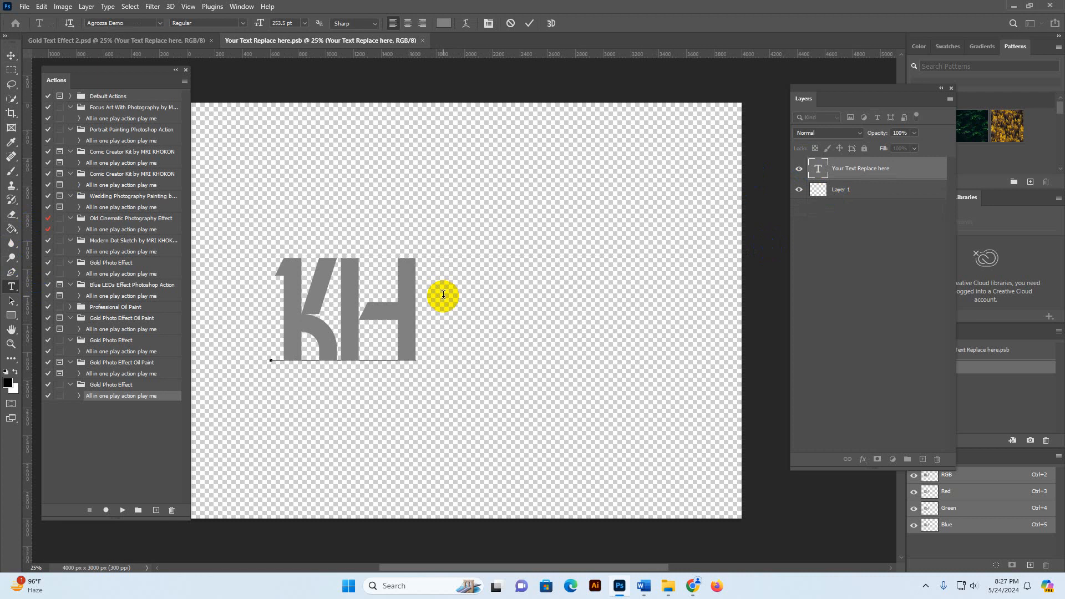
left_click(10, 58)
Shift the new text back onto the canvas and scale it down slightly with Free Transform.
key("ctrl+t")
left_click_drag(488, 301, 423, 303)
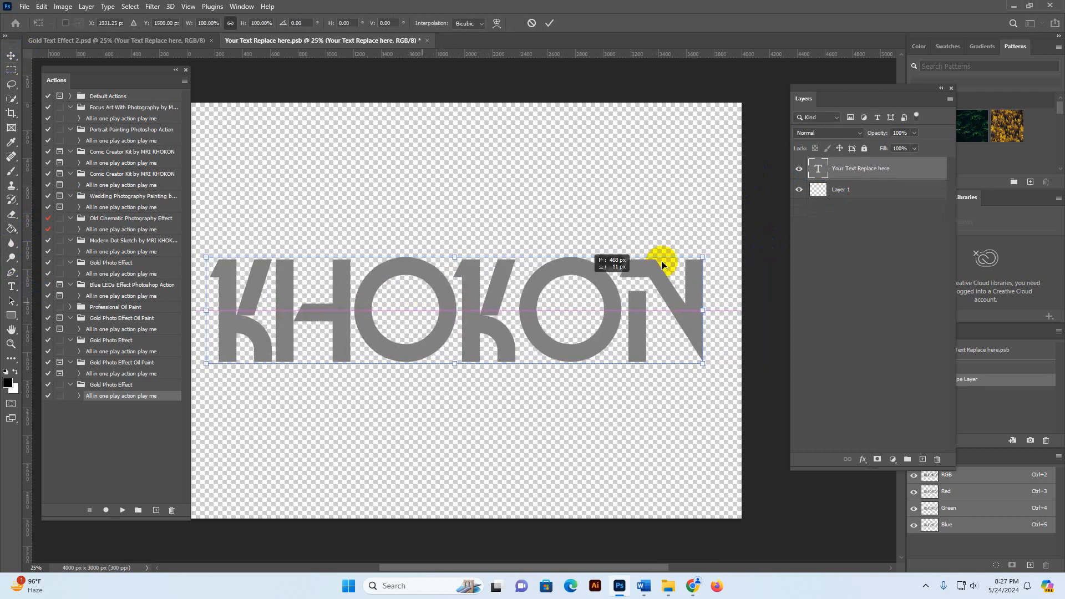
left_click_drag(696, 257, 623, 297)
key("Return")
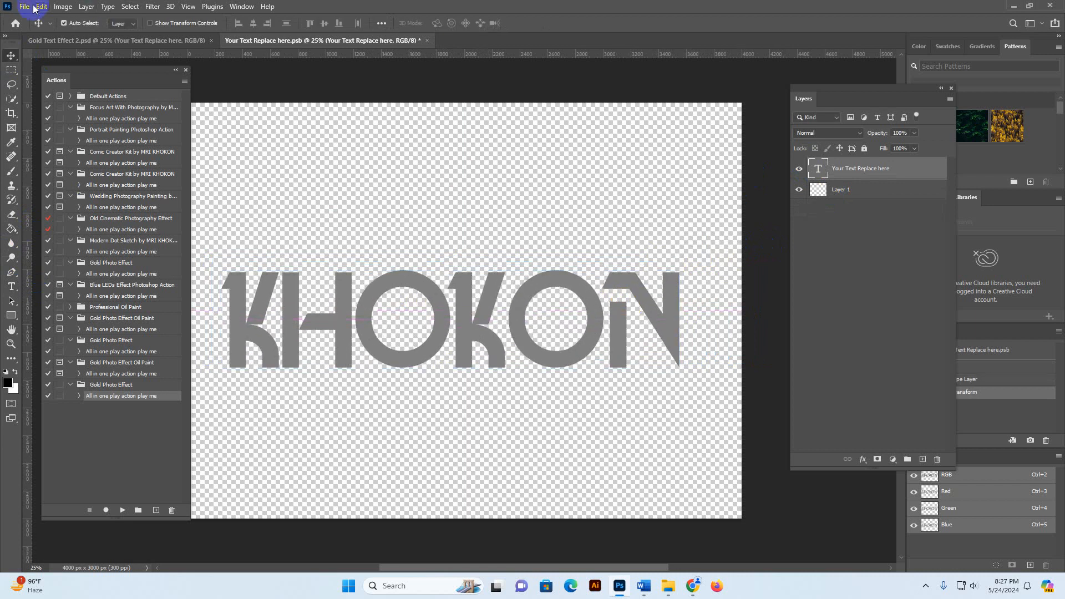
Save the text smart object and return to the Gold Text Effect 2 document.
left_click(25, 7)
left_click(35, 131)
left_click(183, 40)
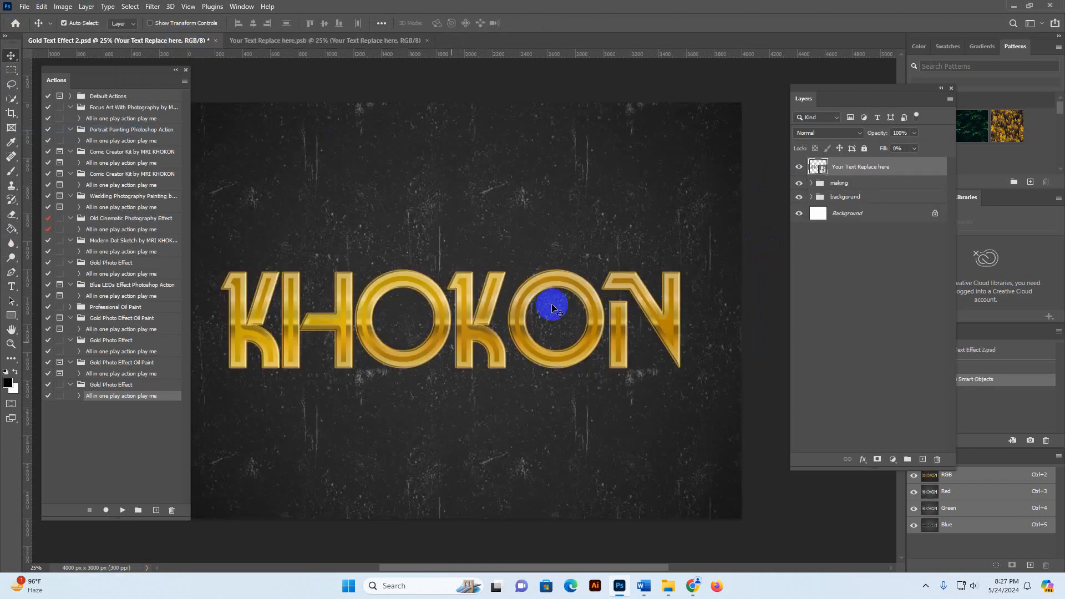
Close the Your Text Replace here smart object and the Gold Text Effect 2 document without saving its changes.
left_click(349, 42)
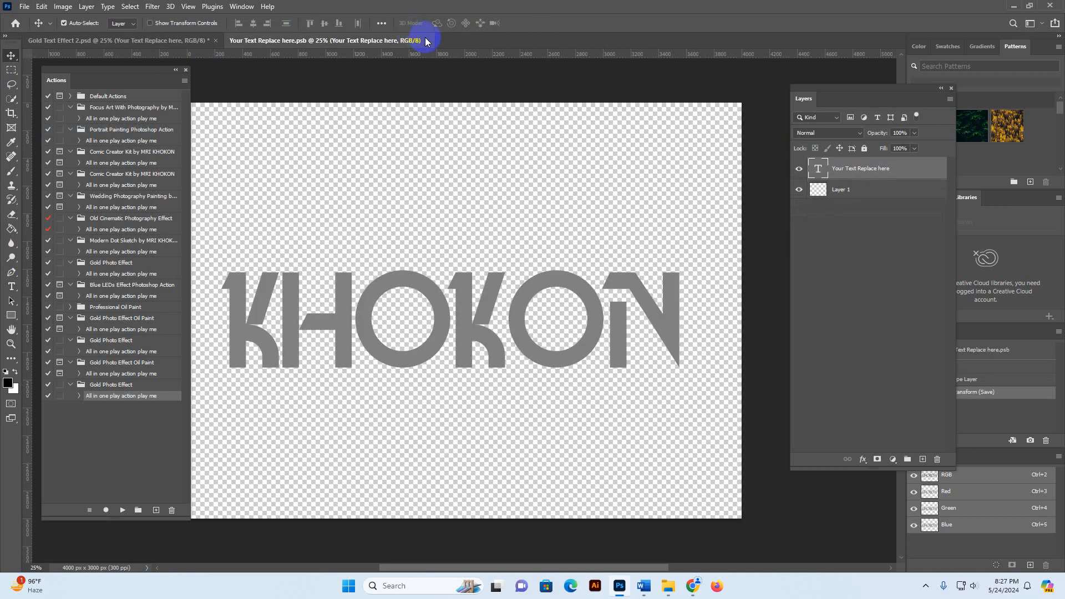
left_click(426, 40)
left_click(217, 41)
left_click(527, 218)
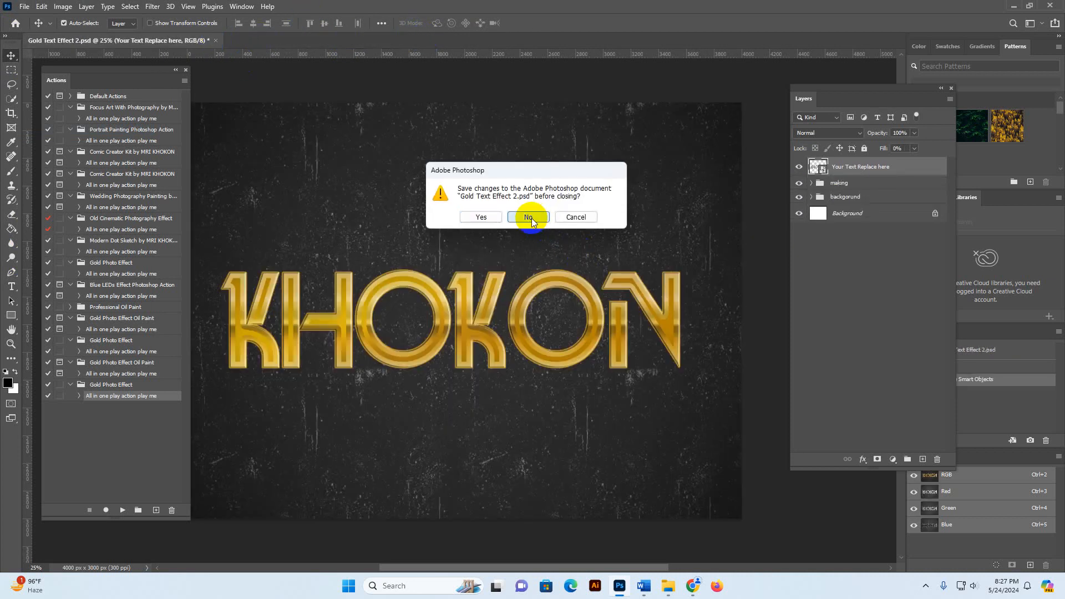
Switch to File Explorer, open the Gold photo template folder and preview its sample JPG.
left_click(671, 585)
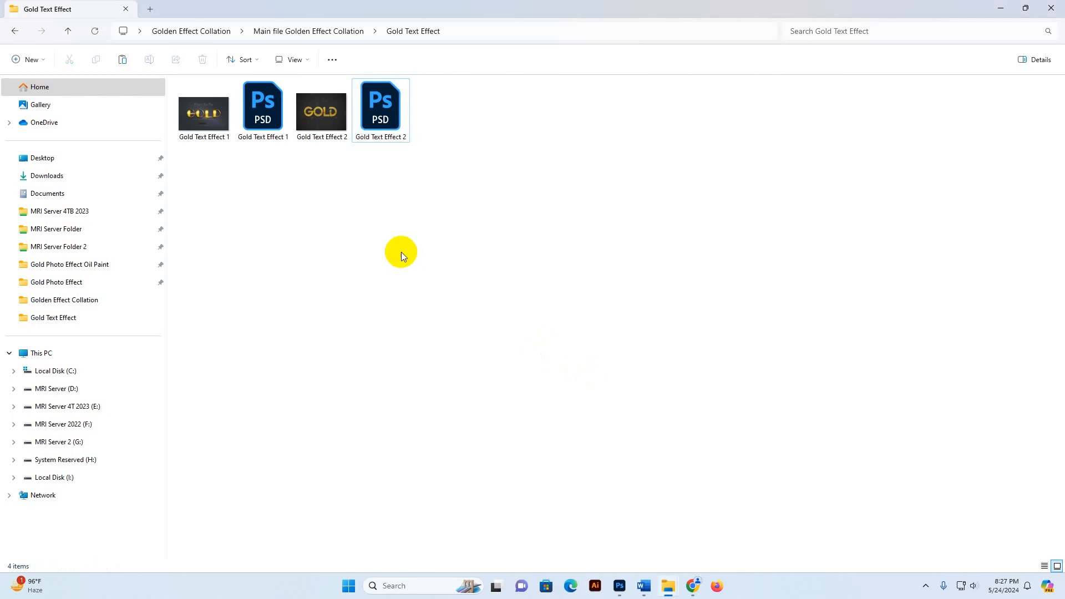
key("alt+Up")
double_click(232, 136)
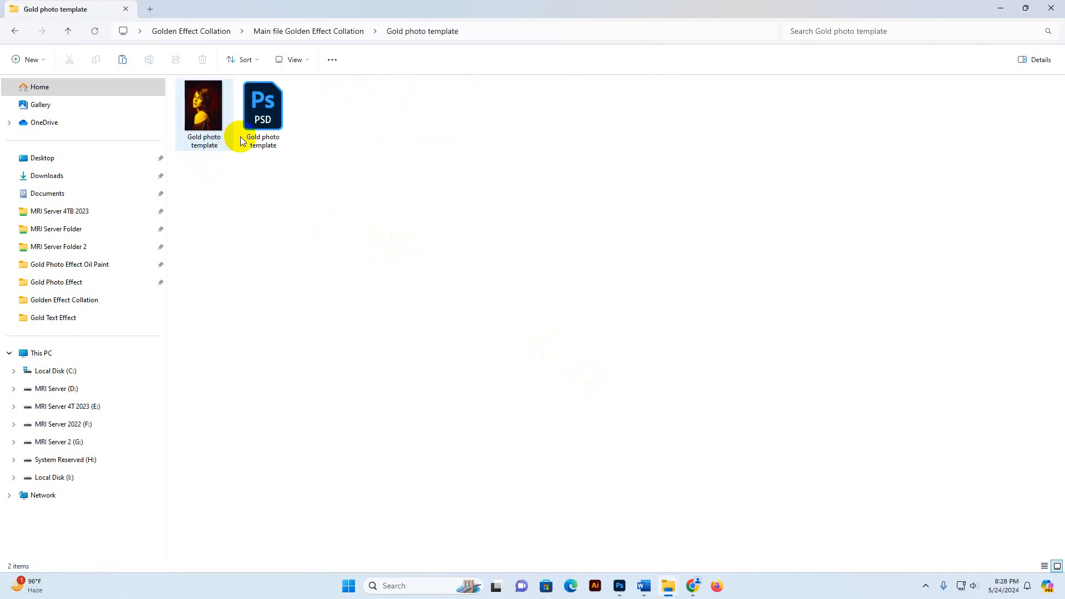
double_click(189, 115)
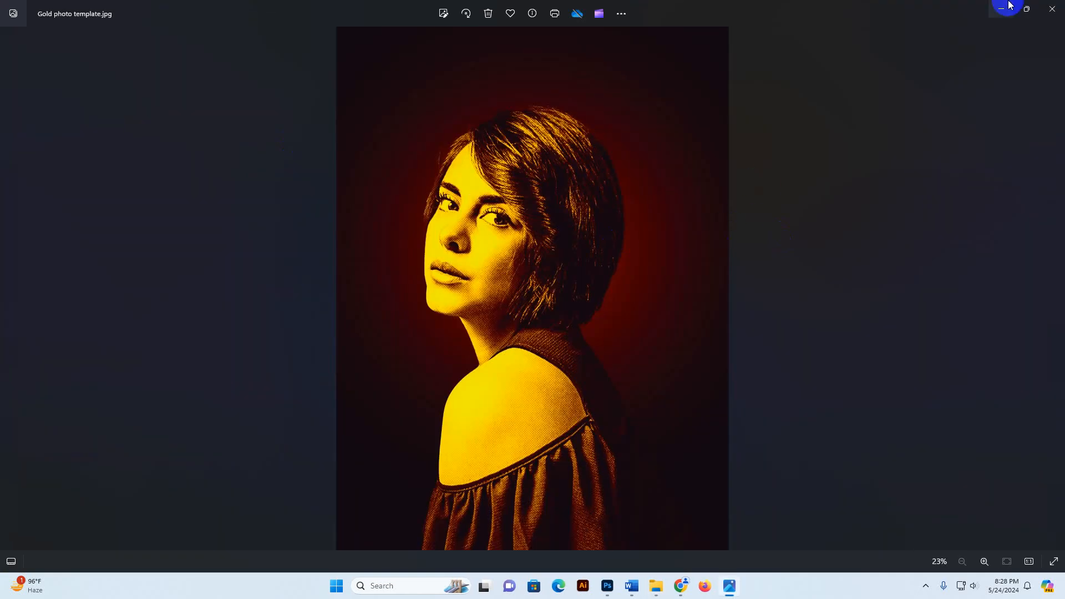
left_click(1002, 8)
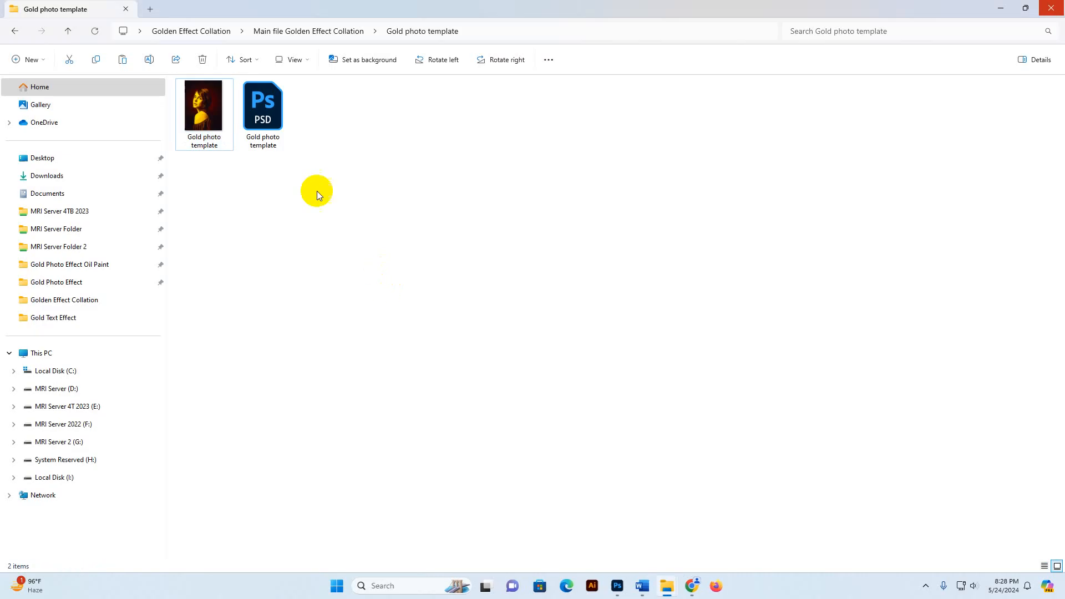
Open the Gold photo template PSD and its Your photo replace here smart object.
double_click(248, 105)
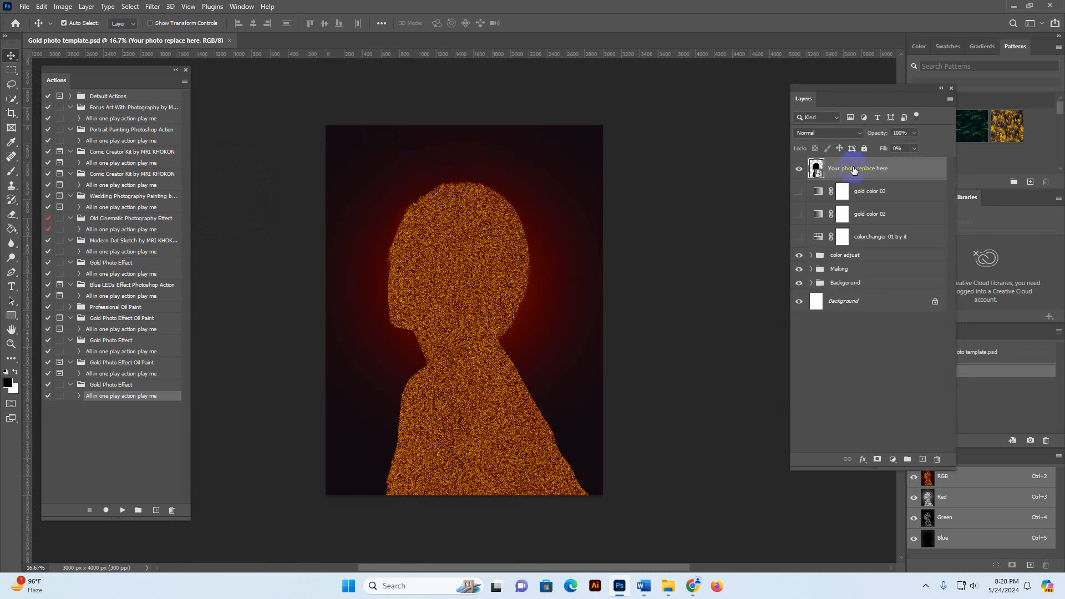
double_click(811, 165)
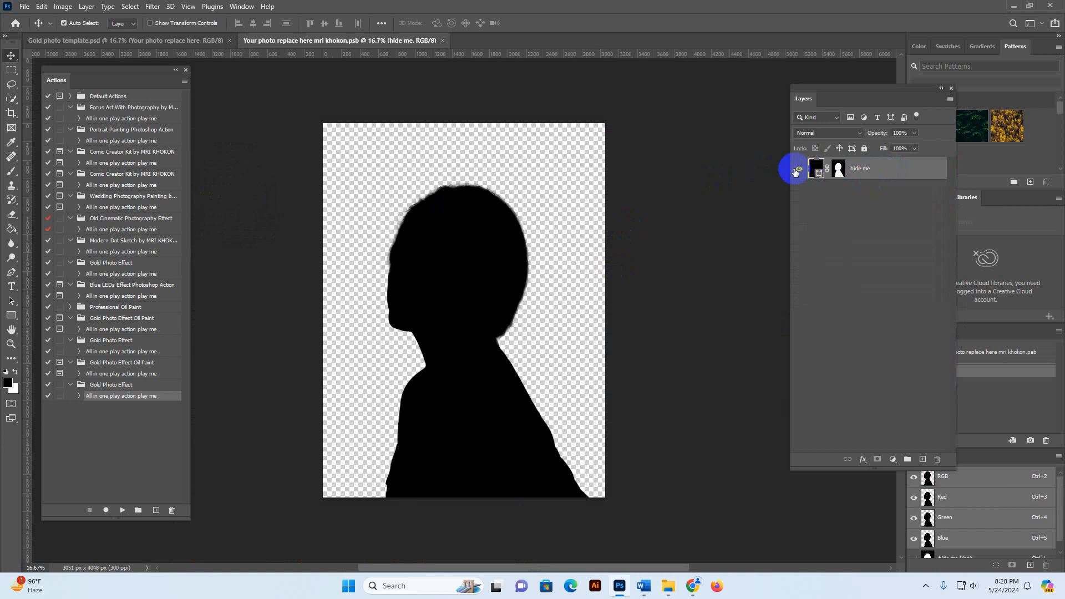
Open the portrait of the woman with a hair bun from the Download Others photos folder in Photoshop.
mouse_move(669, 589)
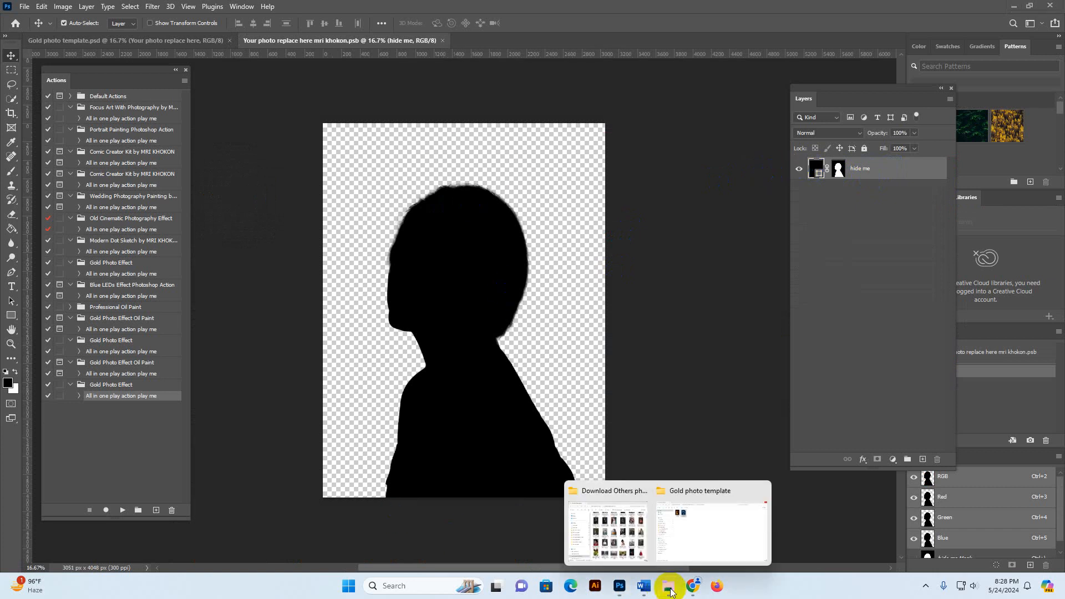
left_click(610, 534)
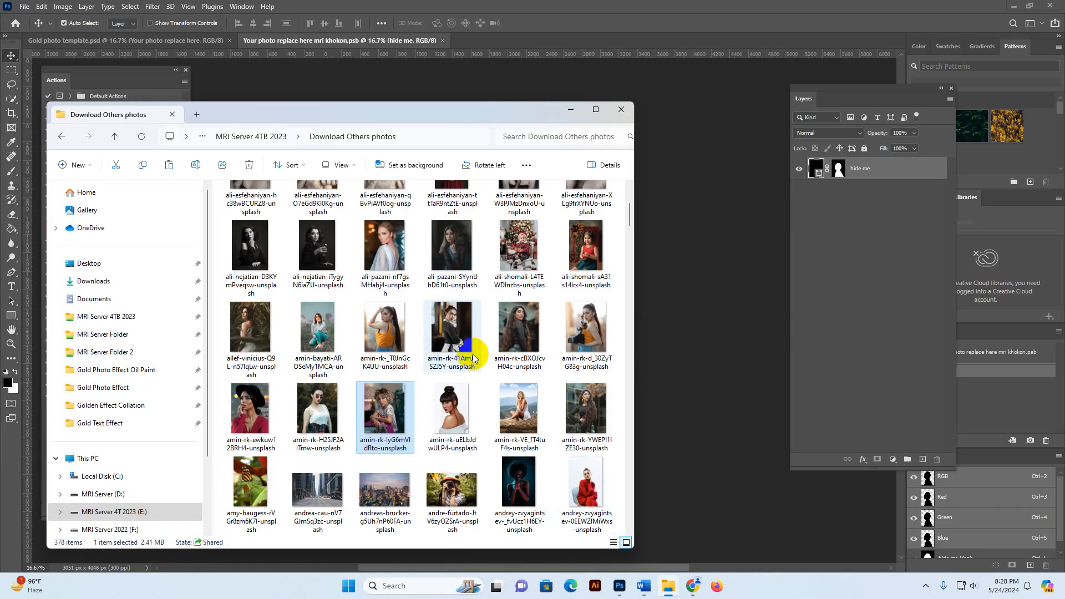
left_click_drag(453, 414, 575, 244)
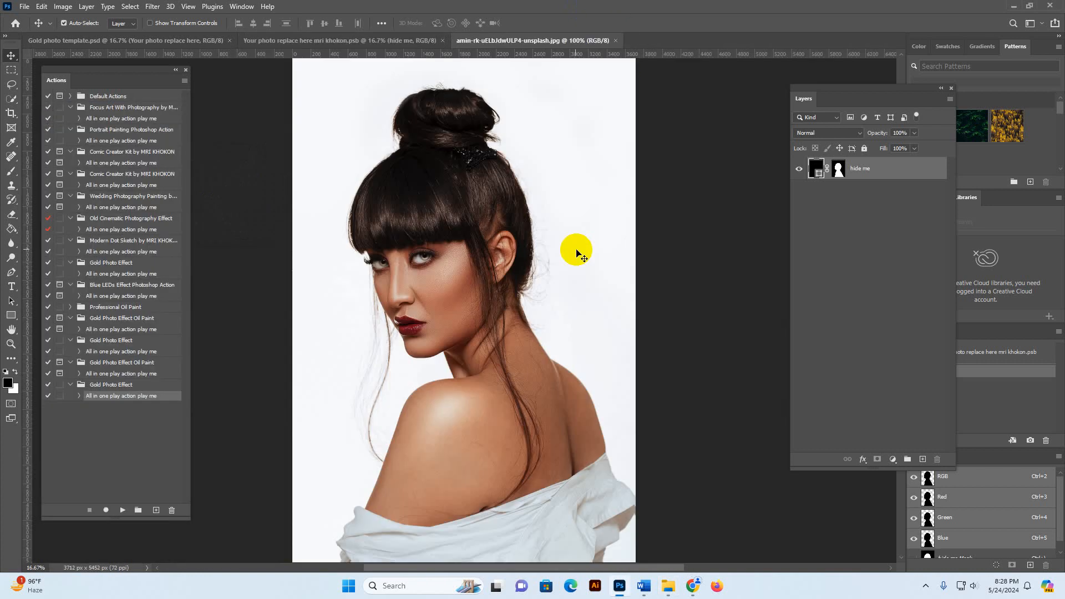
Select the woman with Select Subject and add a layer mask that hides the white background.
left_click(11, 100)
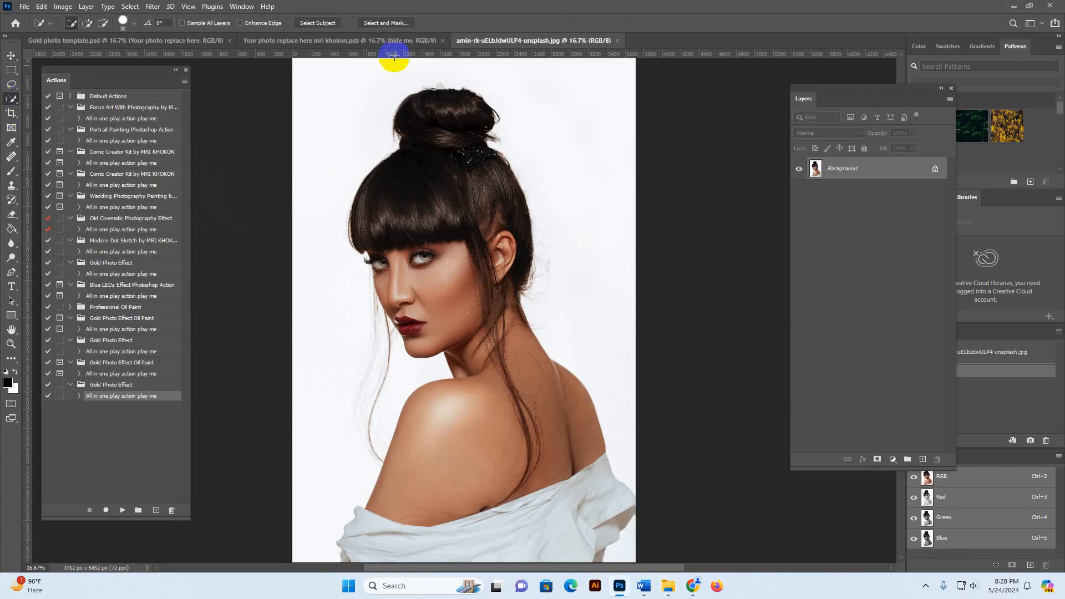
right_click(13, 100)
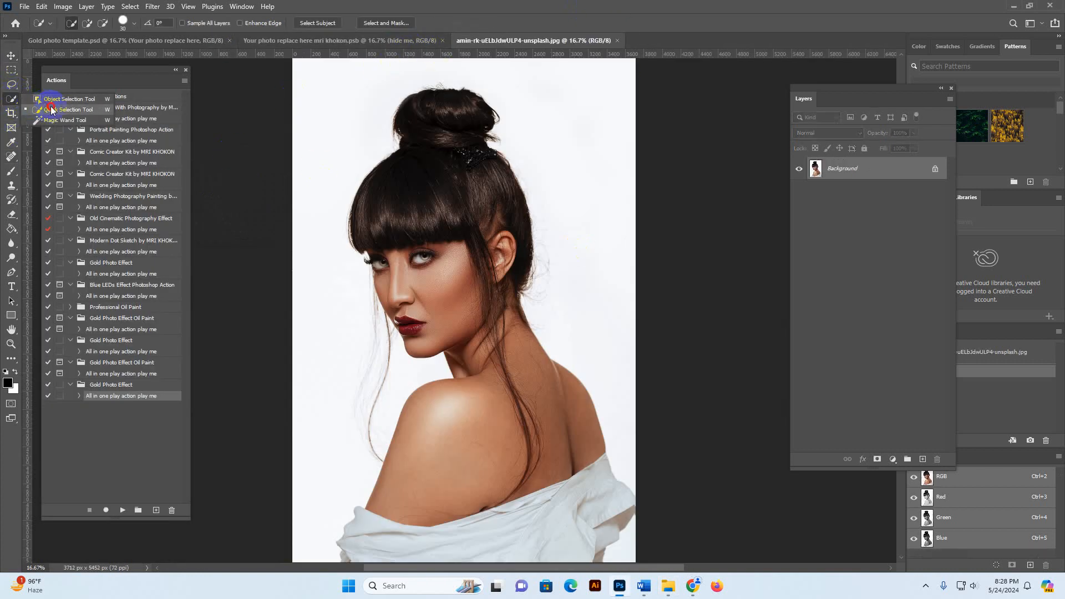
left_click(57, 111)
left_click(320, 24)
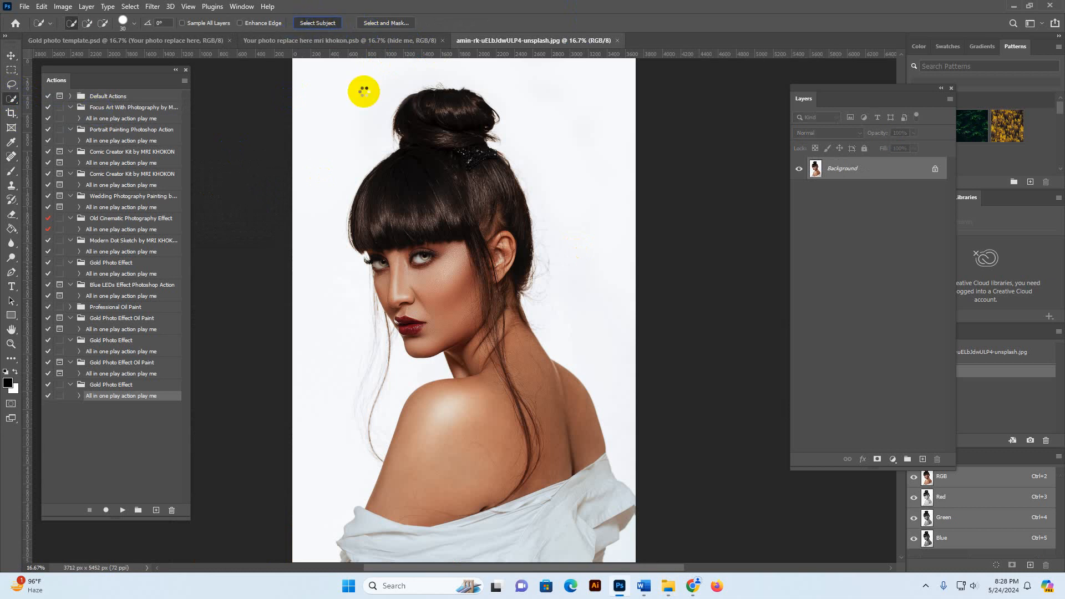
left_click(501, 251)
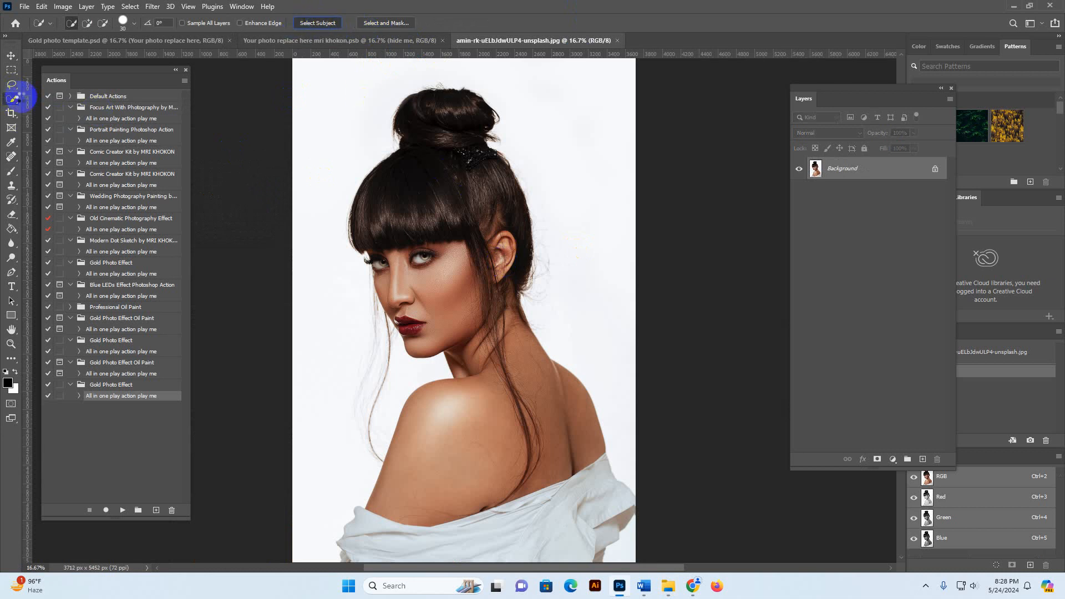
left_click(322, 22)
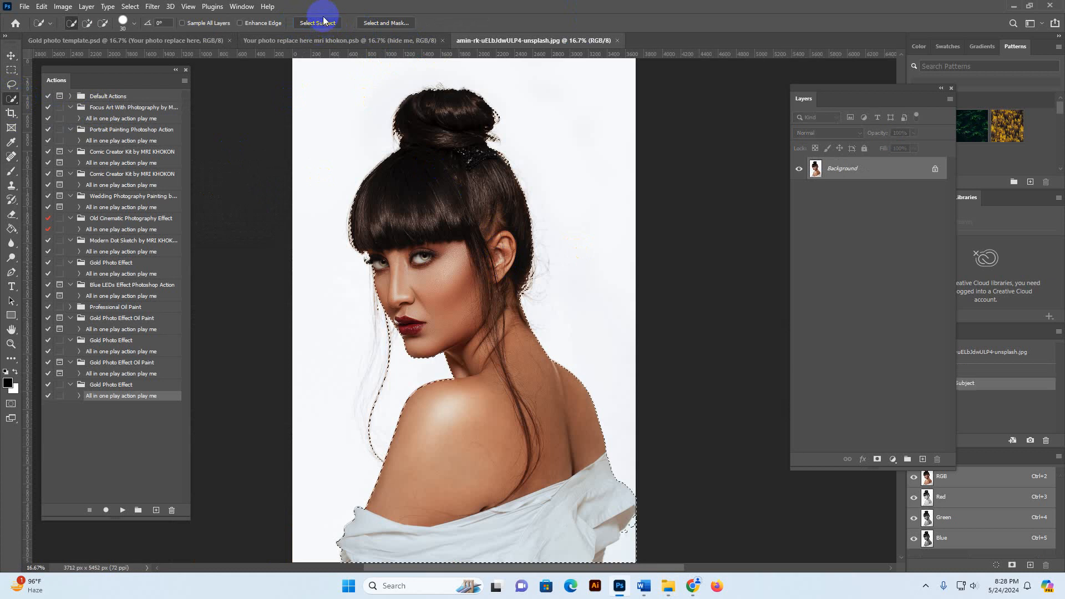
left_click(809, 405)
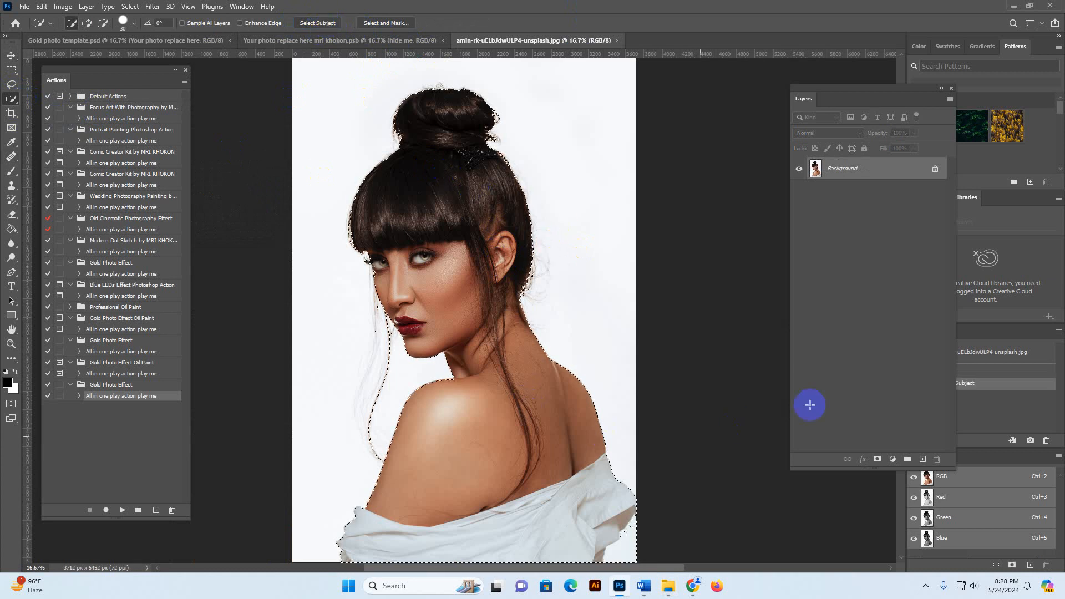
left_click(877, 459)
left_click(876, 172)
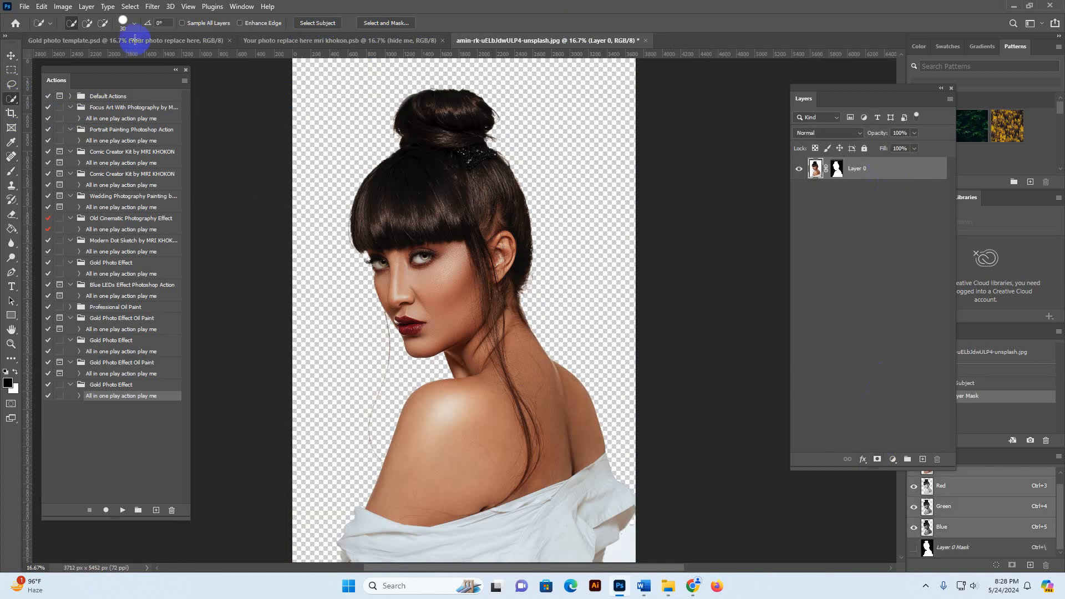
Place the masked portrait on the photo smart object's canvas and hide the hide me layer.
left_click(13, 55)
left_click_drag(407, 178, 467, 350)
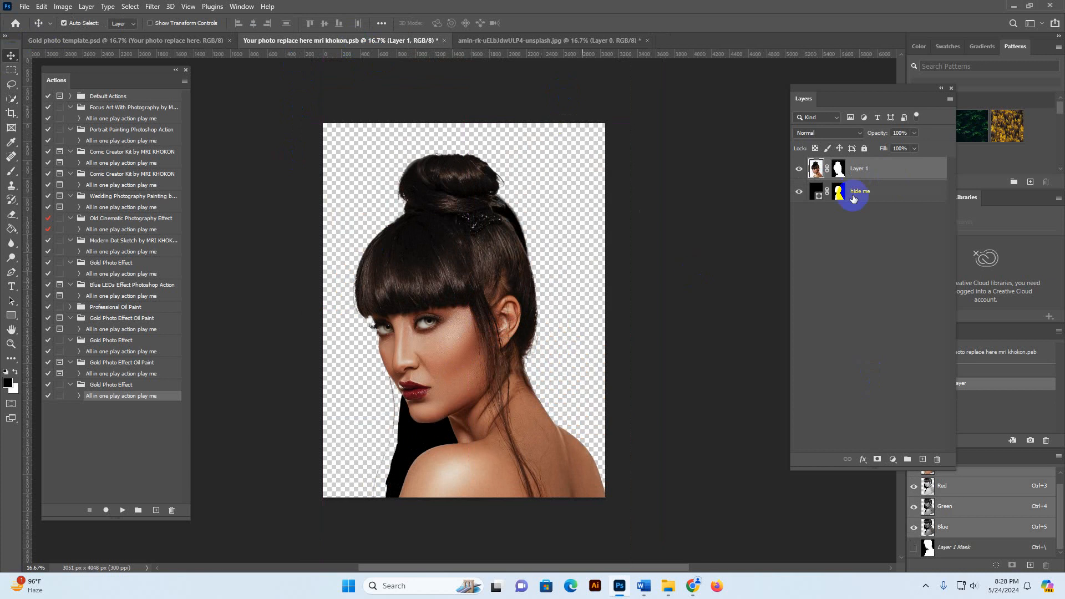
left_click(884, 201)
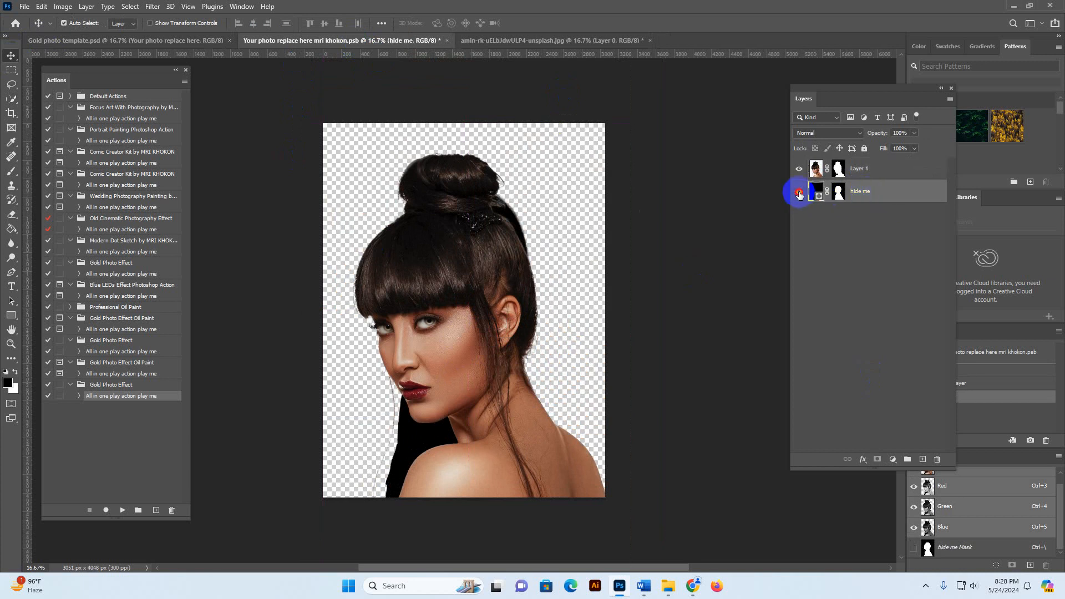
left_click(799, 192)
left_click(880, 169)
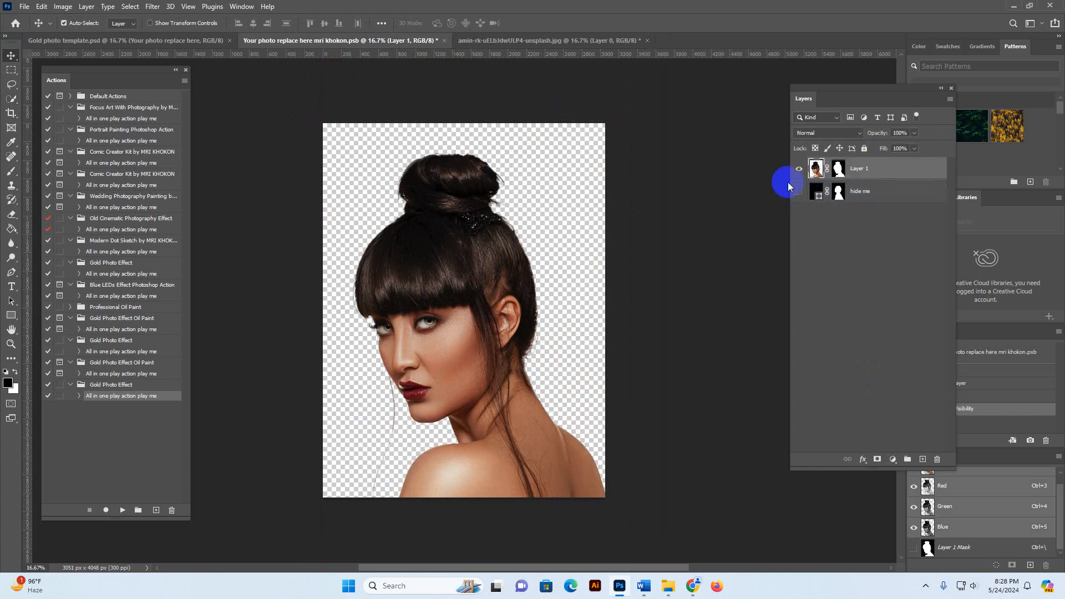
Save the photo smart object and examine the gold effect on the woman's face in the Gold photo template document.
left_click(25, 7)
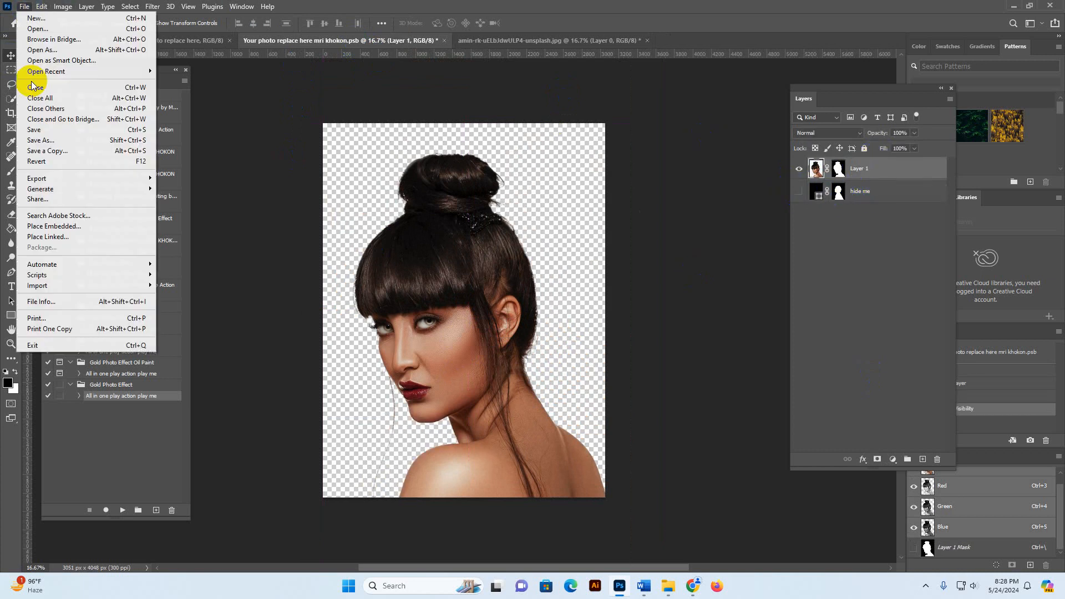
left_click(56, 133)
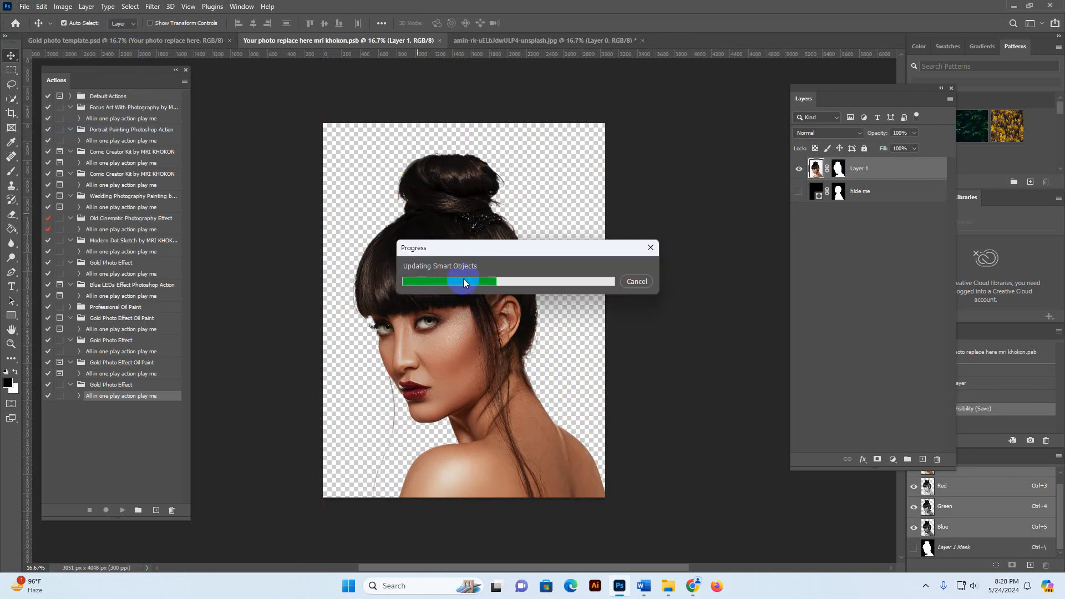
left_click(127, 36)
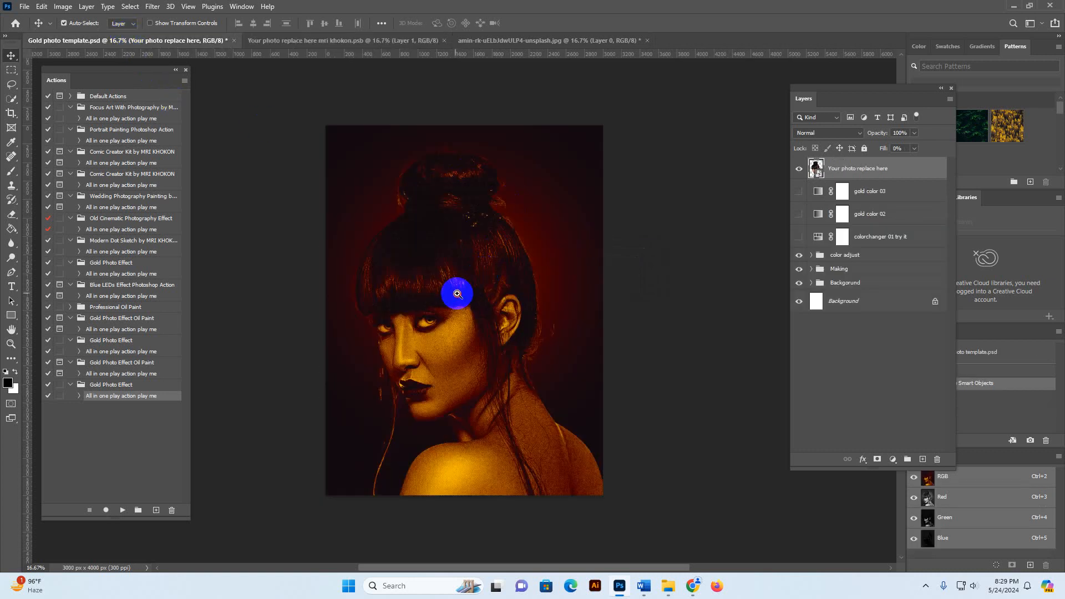
left_click(457, 294, "ctrl")
left_click(458, 294, "ctrl")
left_click_drag(511, 339, 532, 203)
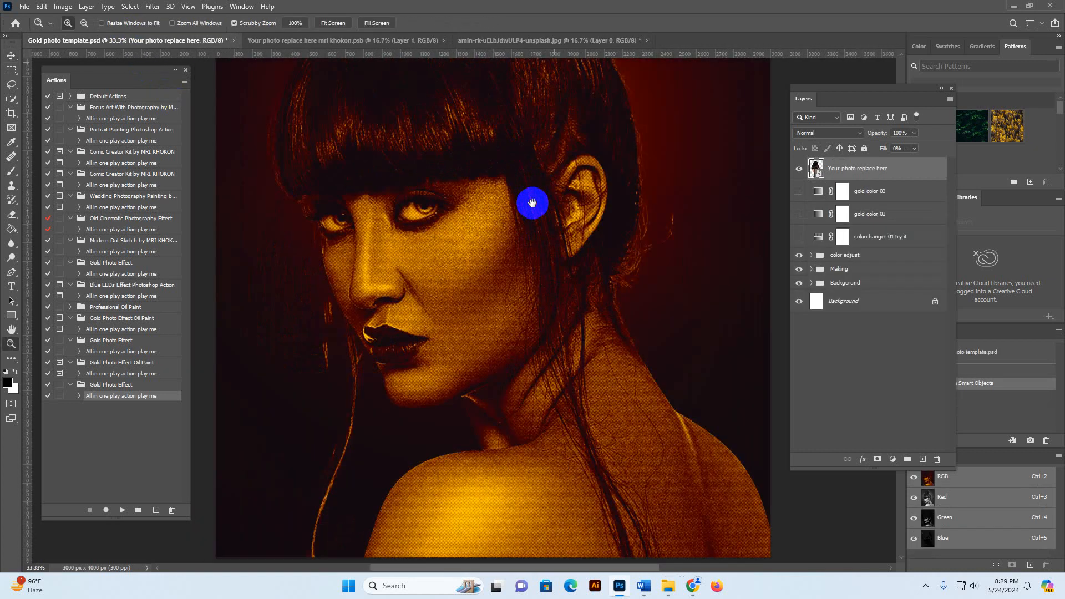
left_click(448, 324)
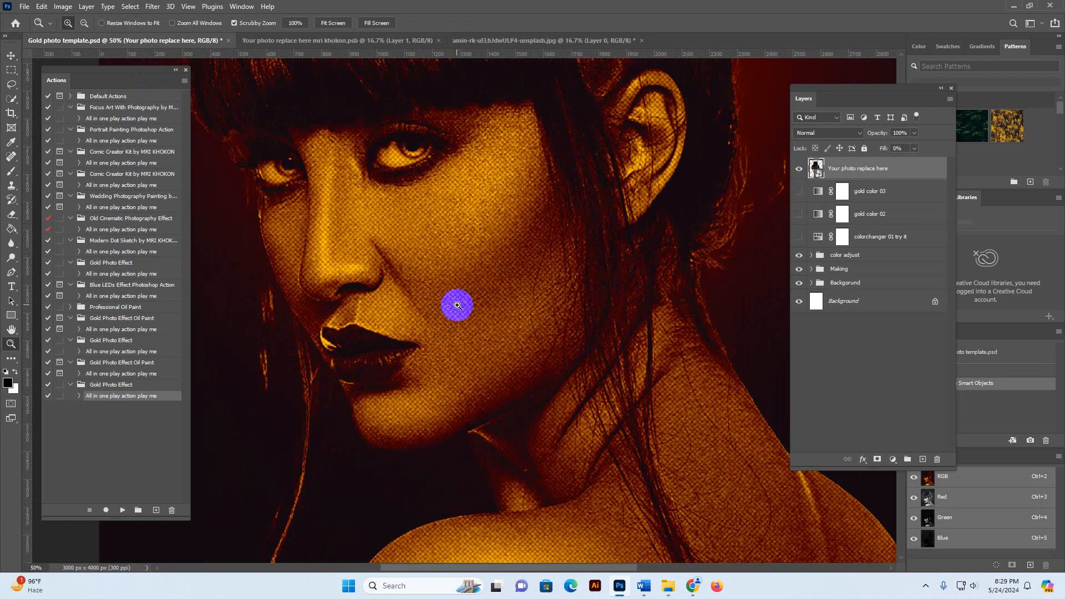
left_click(457, 305, "alt")
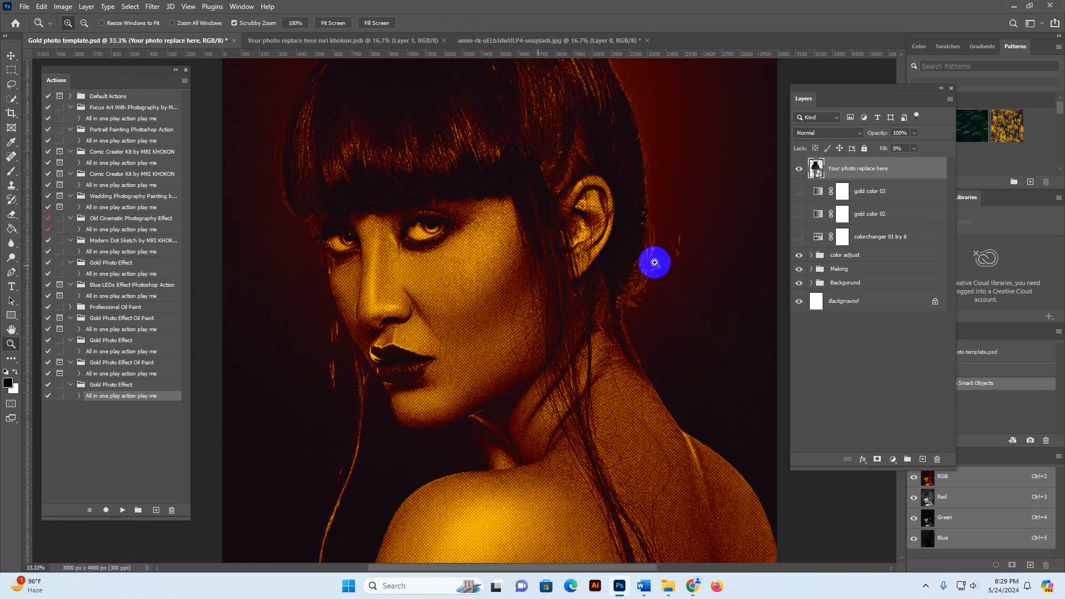
Show the colorchanger 01 try it adjustment layer.
left_click(877, 237)
left_click(782, 235)
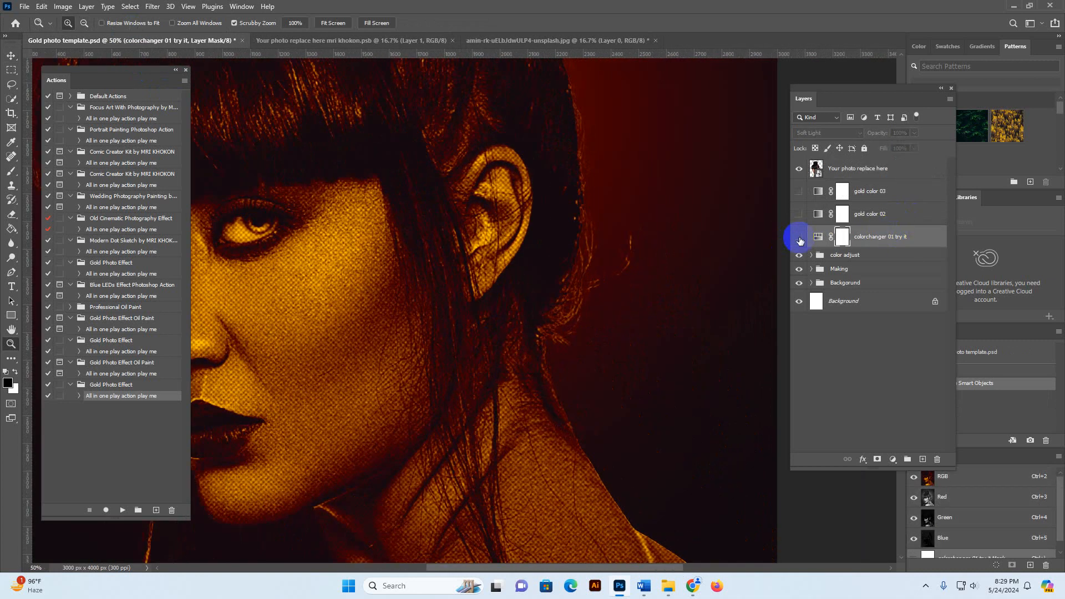
left_click(552, 276, "alt")
left_click(551, 276, "alt")
left_click(799, 237)
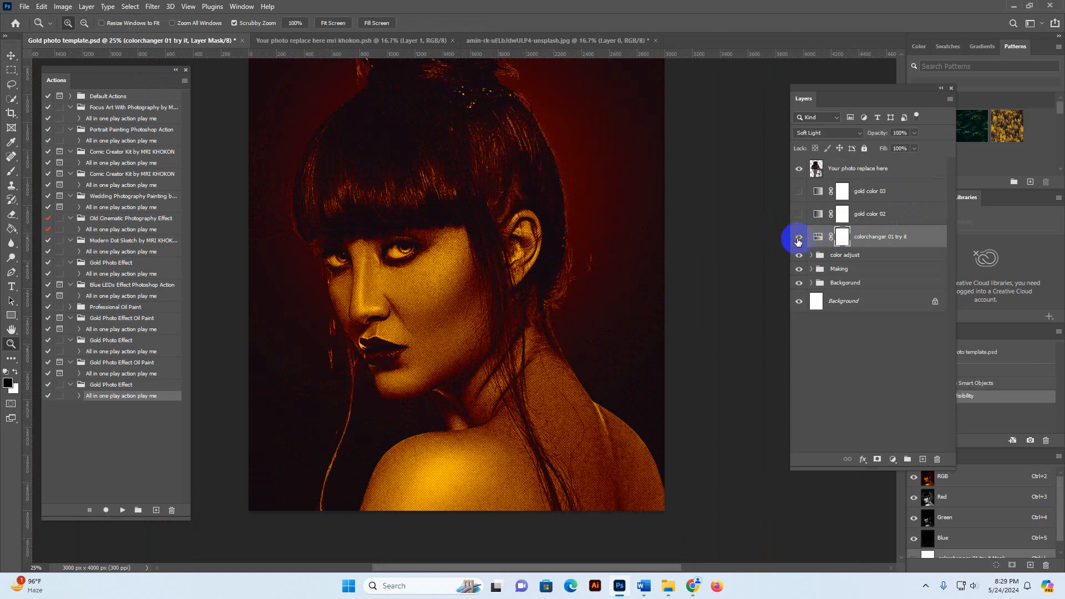
Hide the colorchanger 01 try it layer and preview the gold color 02 and gold color 03 layers in turn, leaving both hidden.
left_click(798, 215)
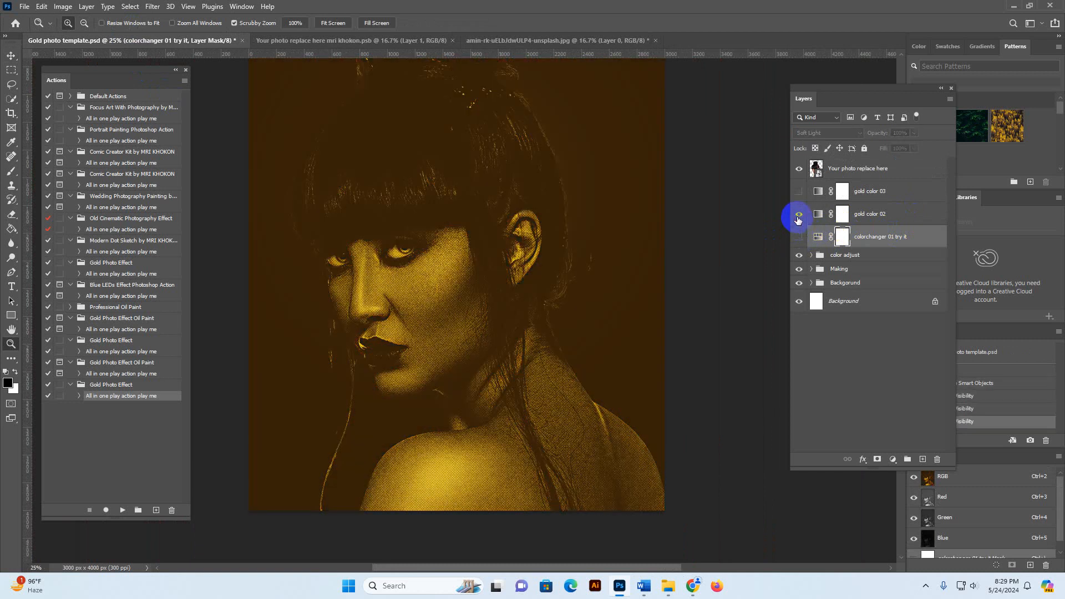
left_click(798, 215)
left_click(799, 192)
left_click(799, 192)
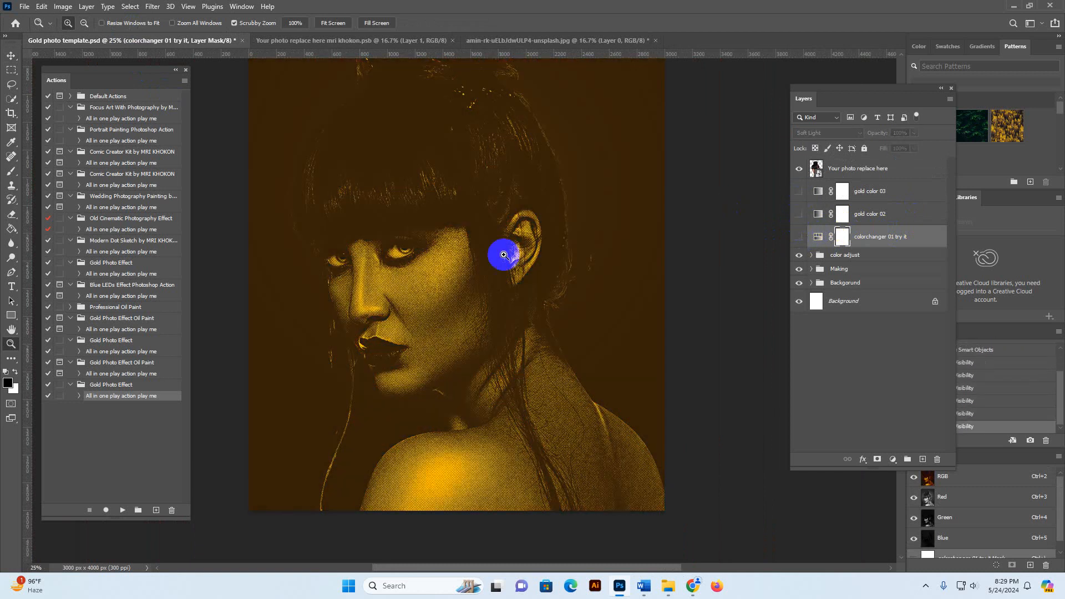
scroll(547, 339, "up", 2)
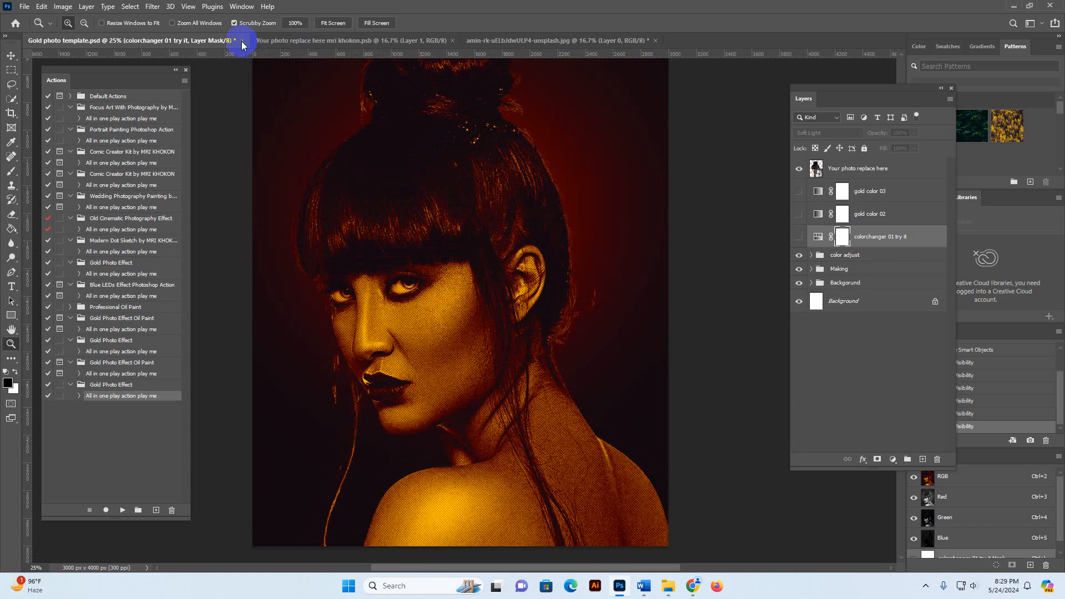
left_click(242, 41)
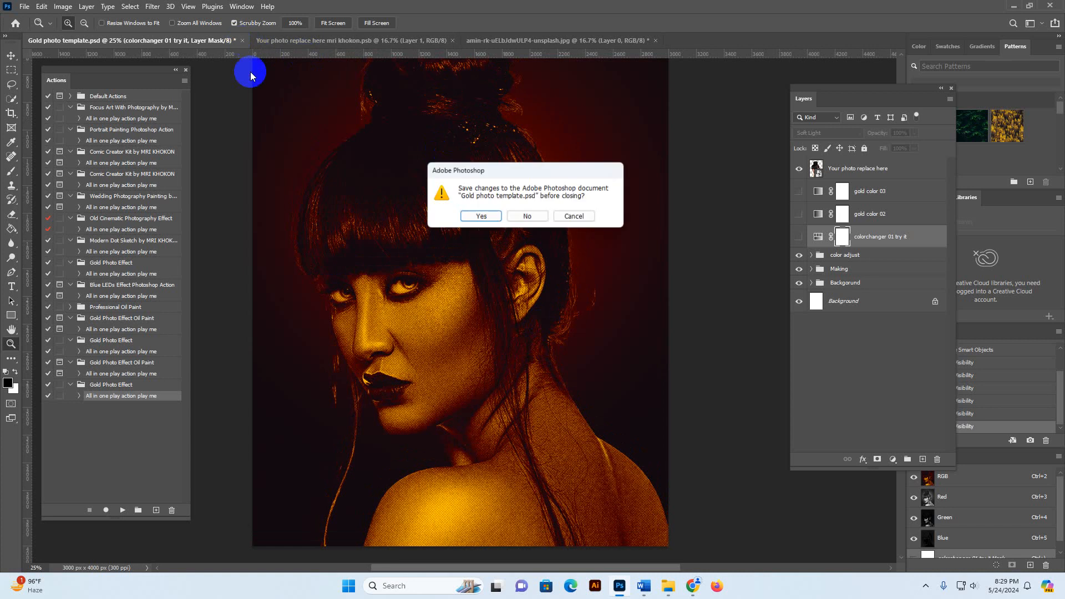
left_click(593, 217)
Add a Brightness/Contrast adjustment layer above the color adjust group with brightness 113 and contrast -50.
left_click(865, 256)
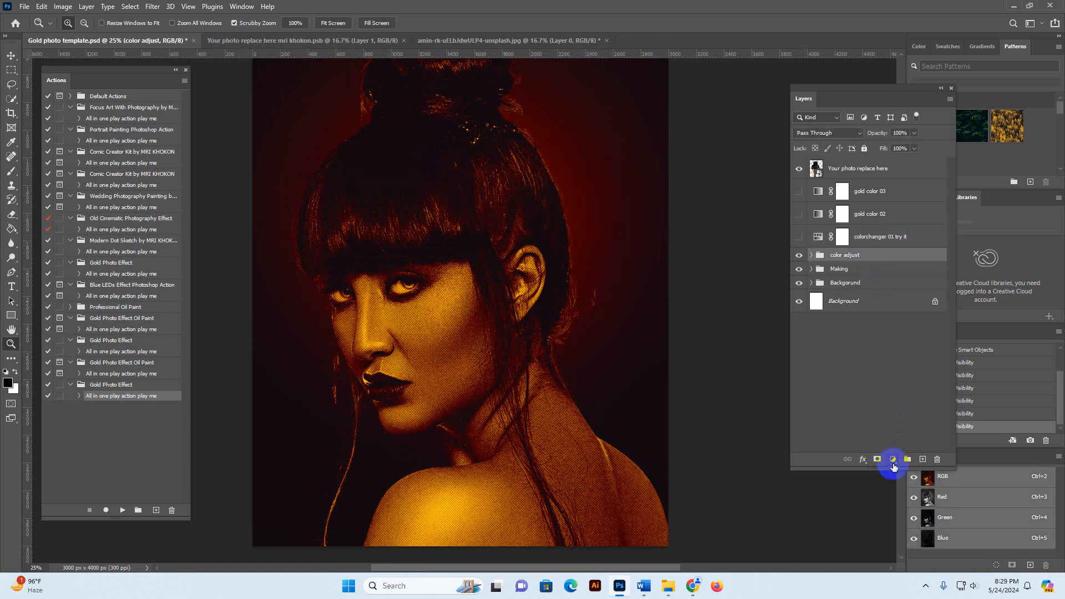
left_click(892, 460)
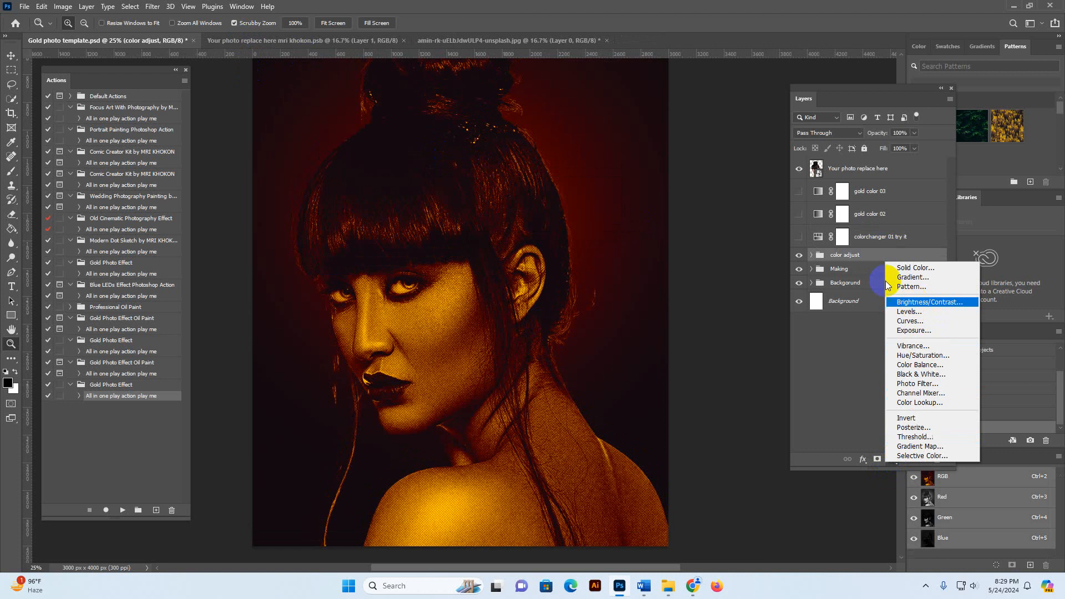
left_click(920, 302)
left_click_drag(664, 409, 570, 443)
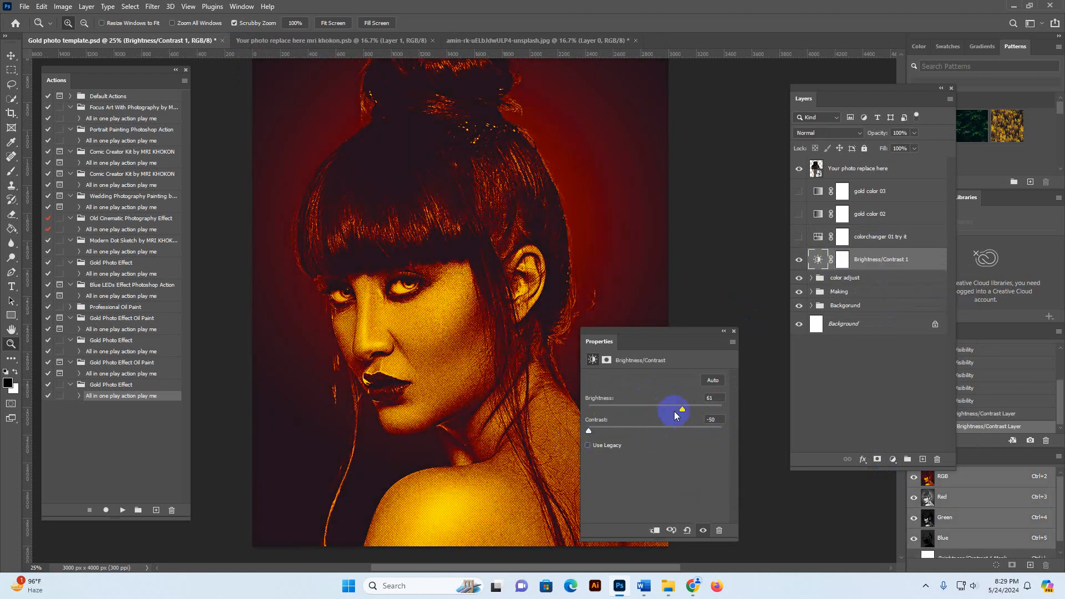
left_click_drag(675, 416, 704, 411)
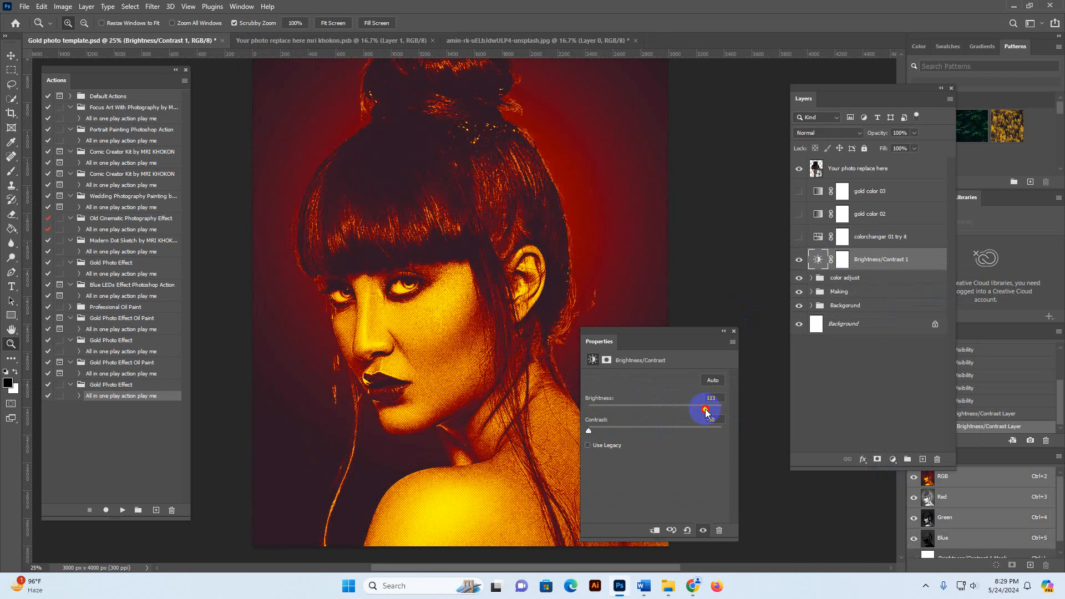
left_click(732, 332)
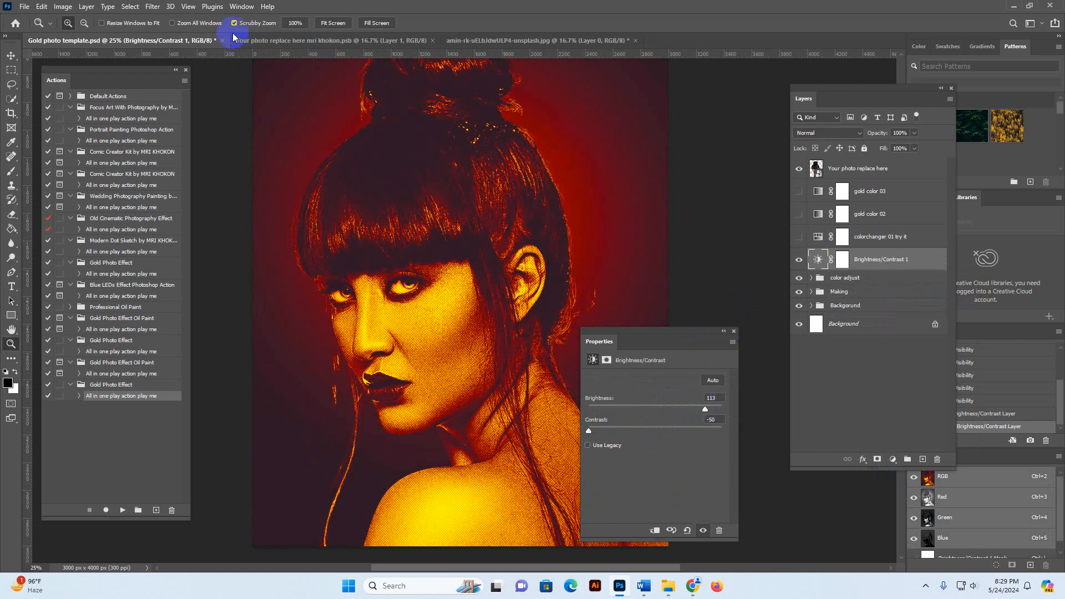
Close the Gold photo template, the photo smart object and the woman's portrait, discarding unsaved changes.
left_click(222, 40)
left_click(530, 217)
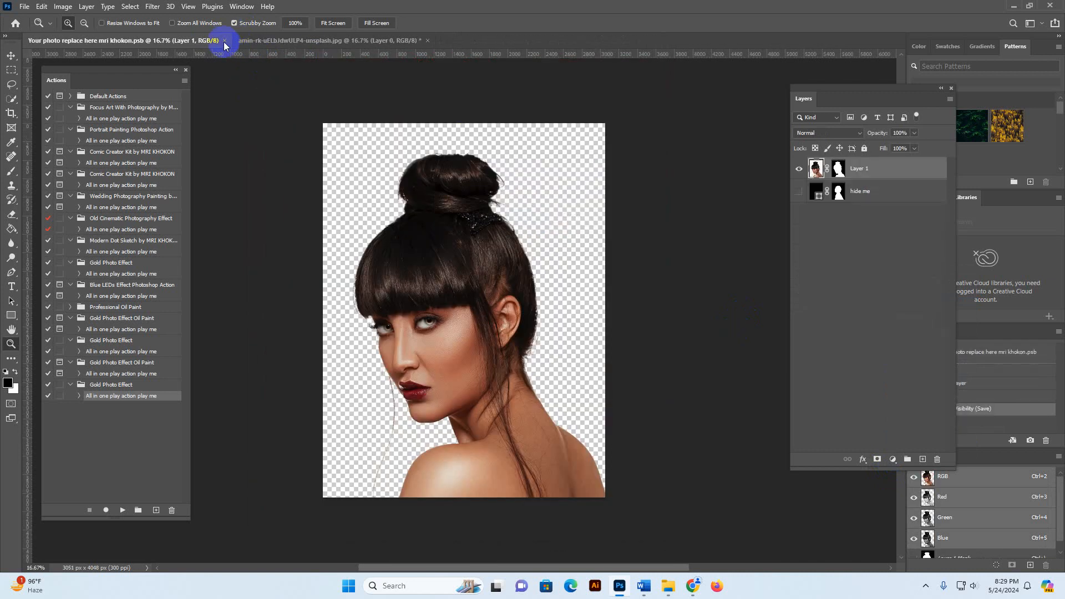
left_click(225, 41)
left_click(216, 40)
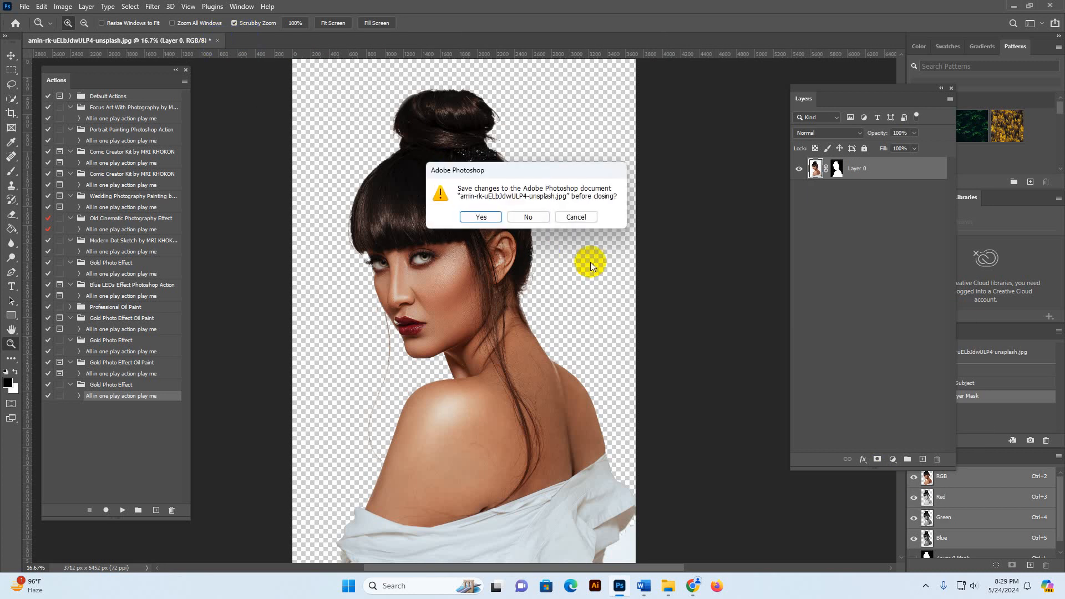
left_click(532, 216)
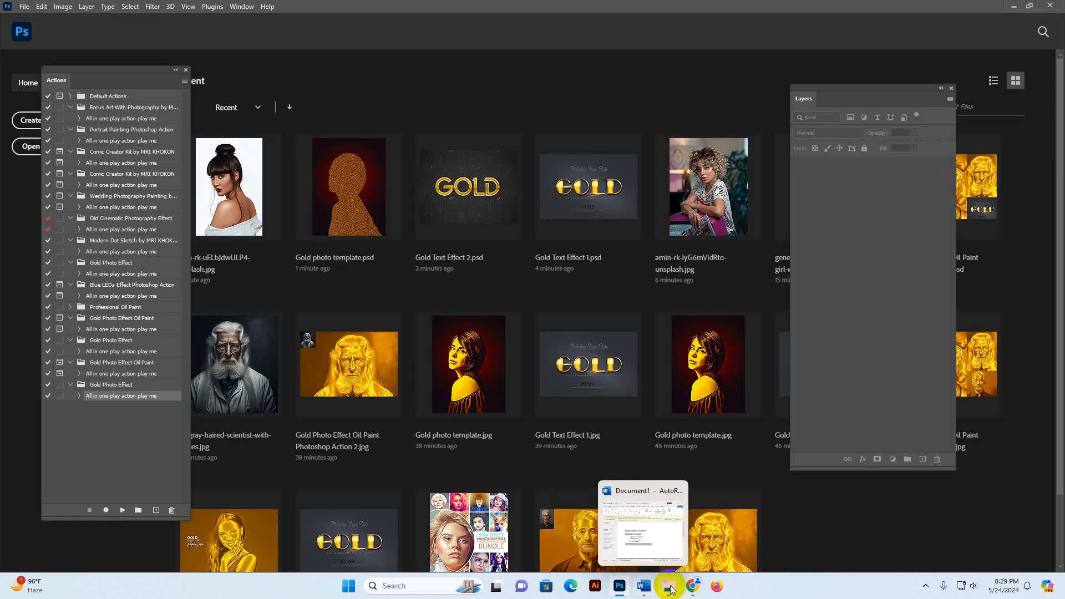
Open the old-gray-haired-scientist-with-glasses image from the Golden Effect Collation folder in Photoshop.
mouse_move(668, 586)
left_click(686, 530)
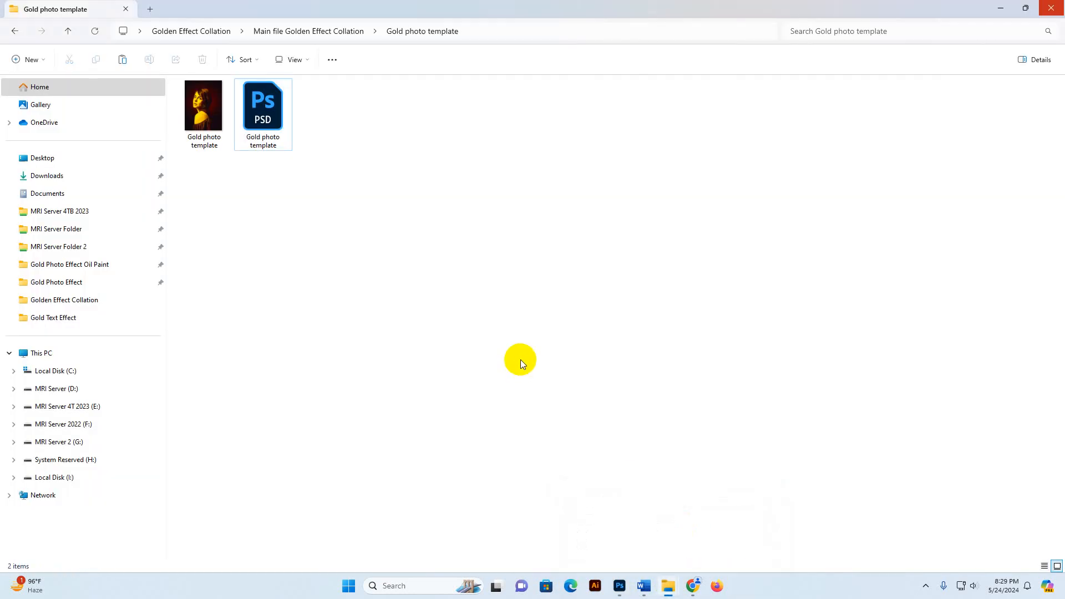
key("alt+Up")
key("BackSpace")
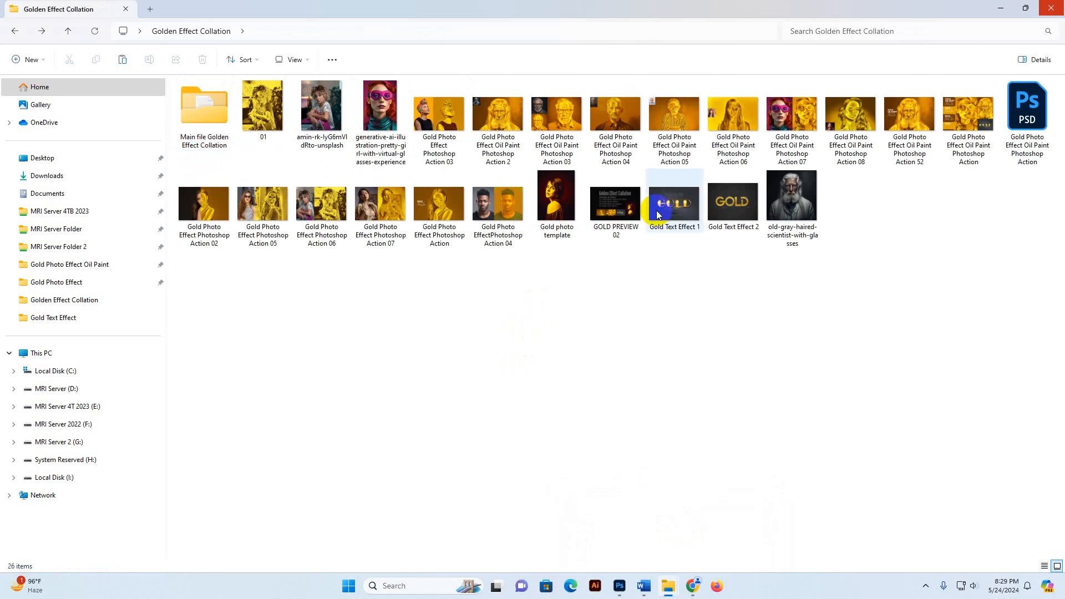
left_click_drag(798, 204, 531, 91)
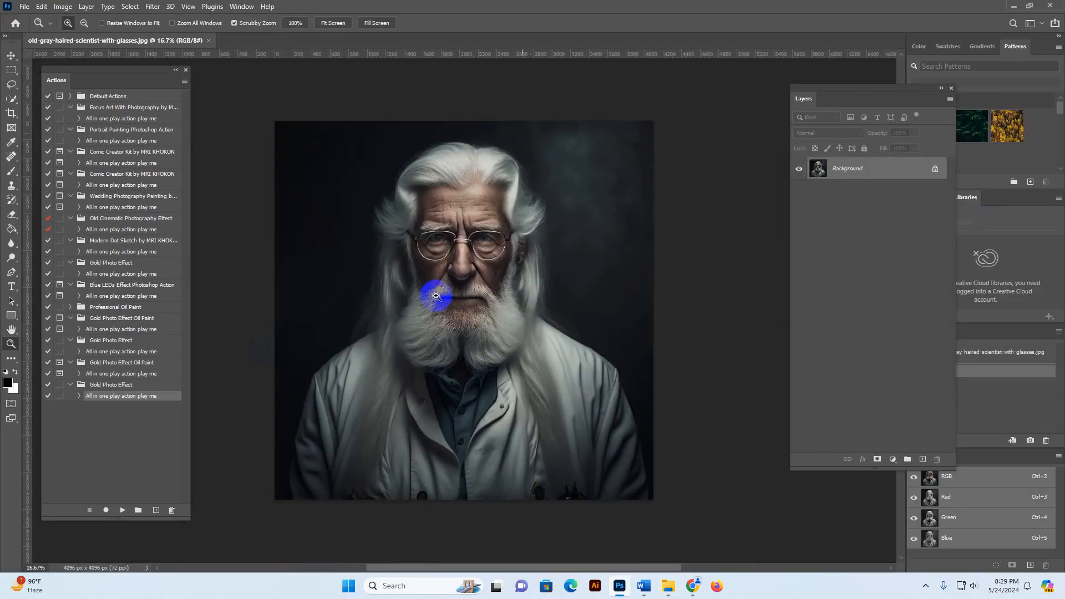
left_click(509, 165)
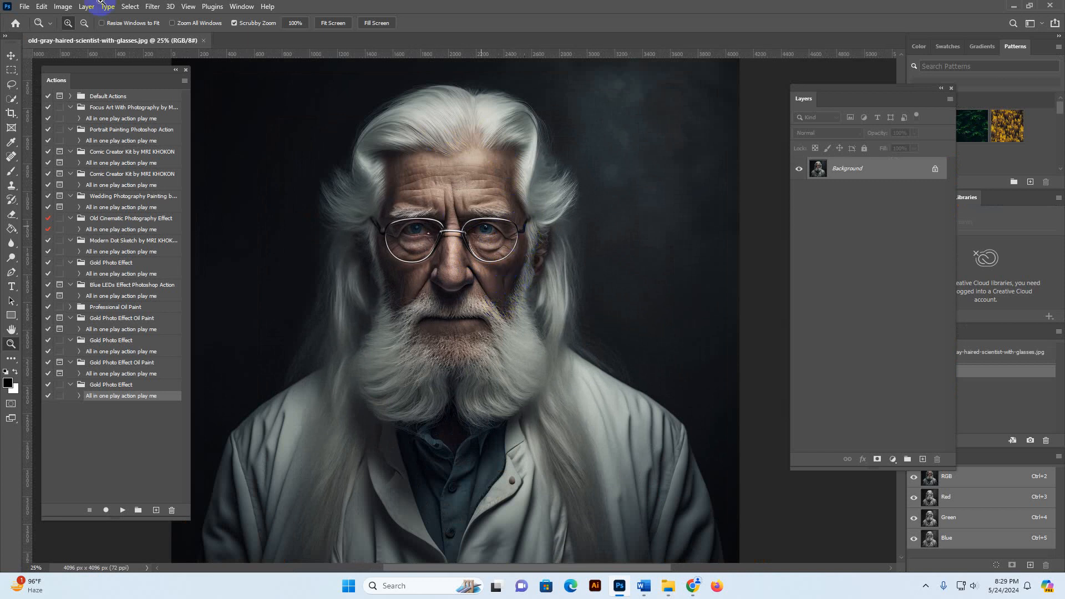
Resize the scientist image to 2200 px wide with proportions constrained.
left_click(61, 6)
left_click(83, 93)
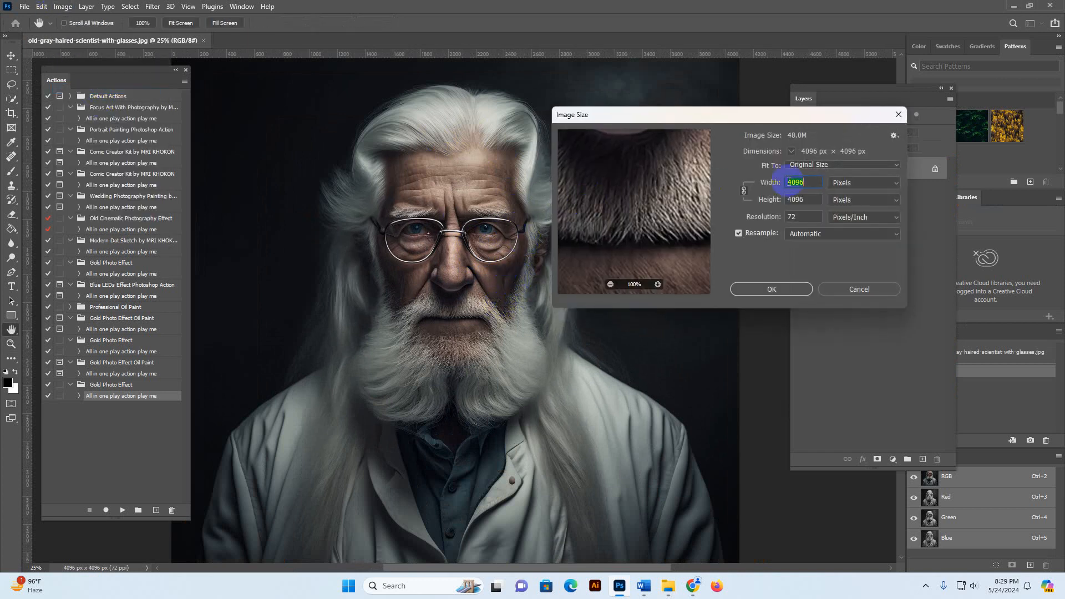
type("220")
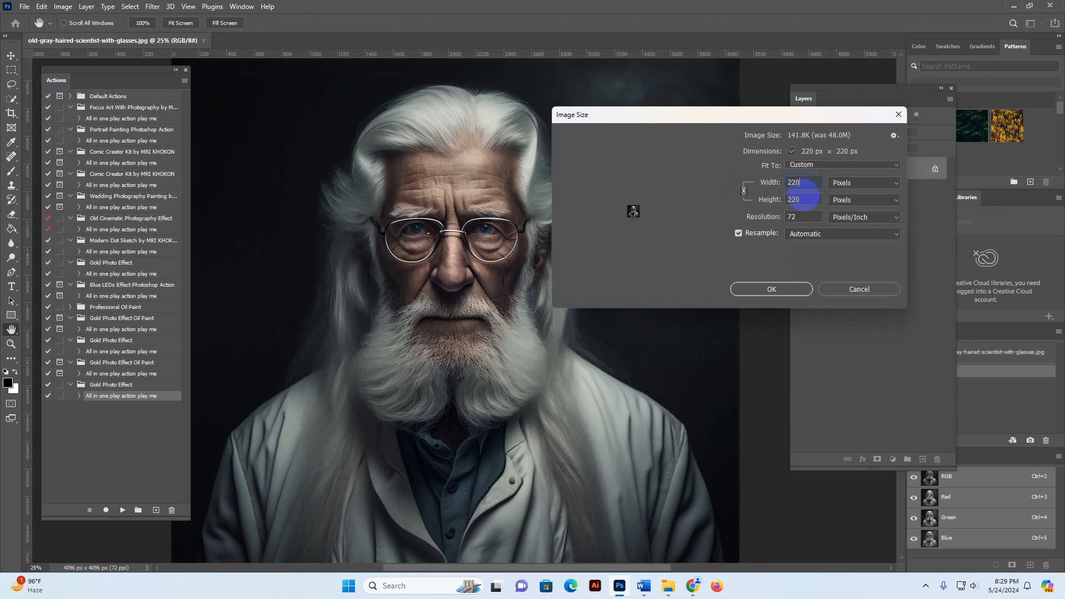
type("0")
left_click(794, 289)
key("z")
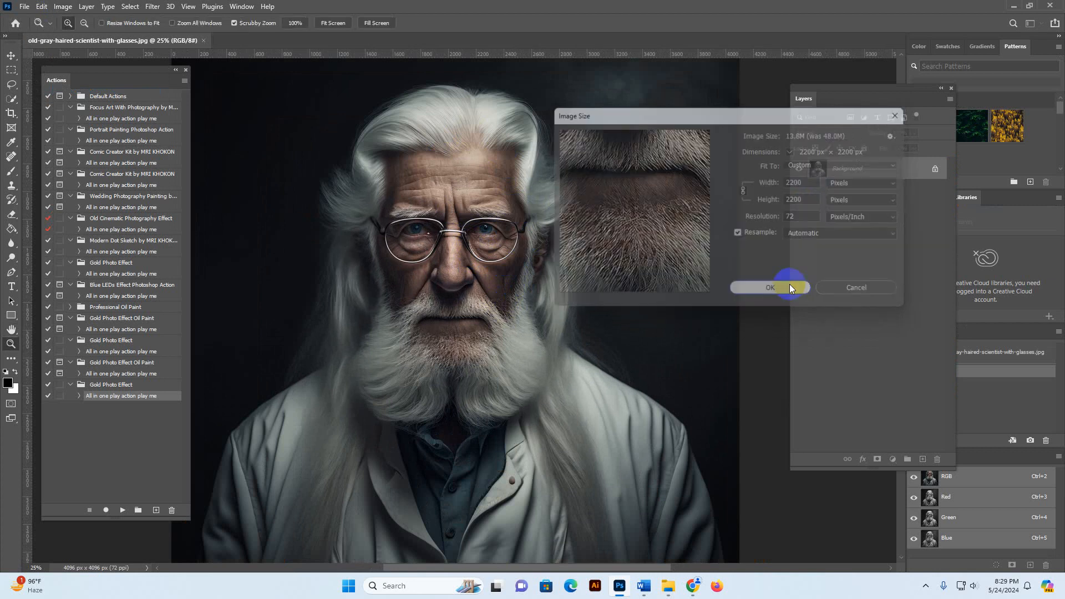
Play the All in one play action of the last Gold Photo Effect Oil Paint set and dismiss its closing message.
left_click(112, 366)
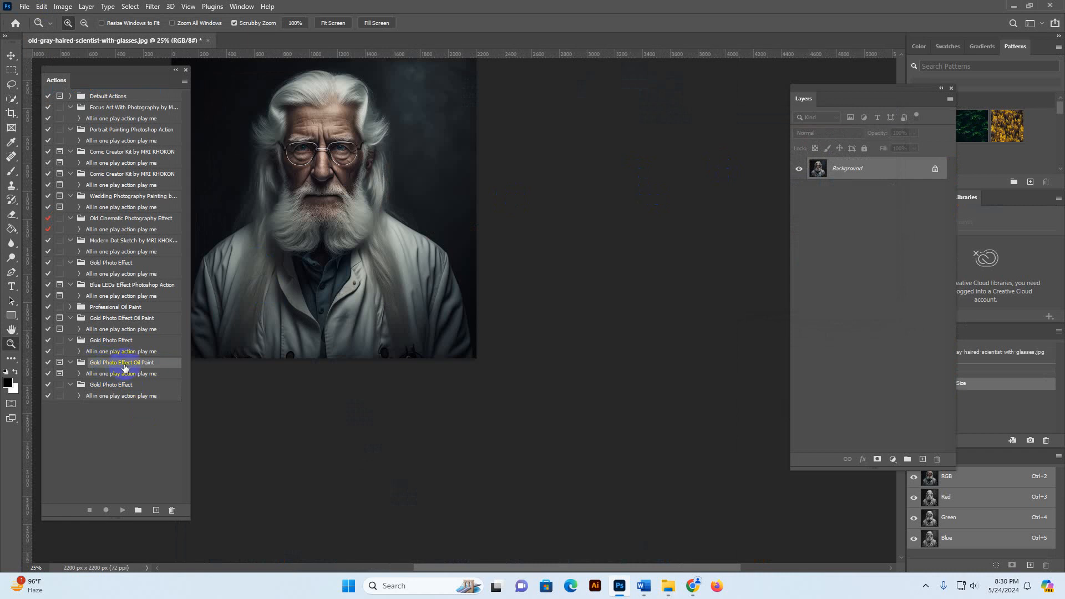
left_click(104, 375)
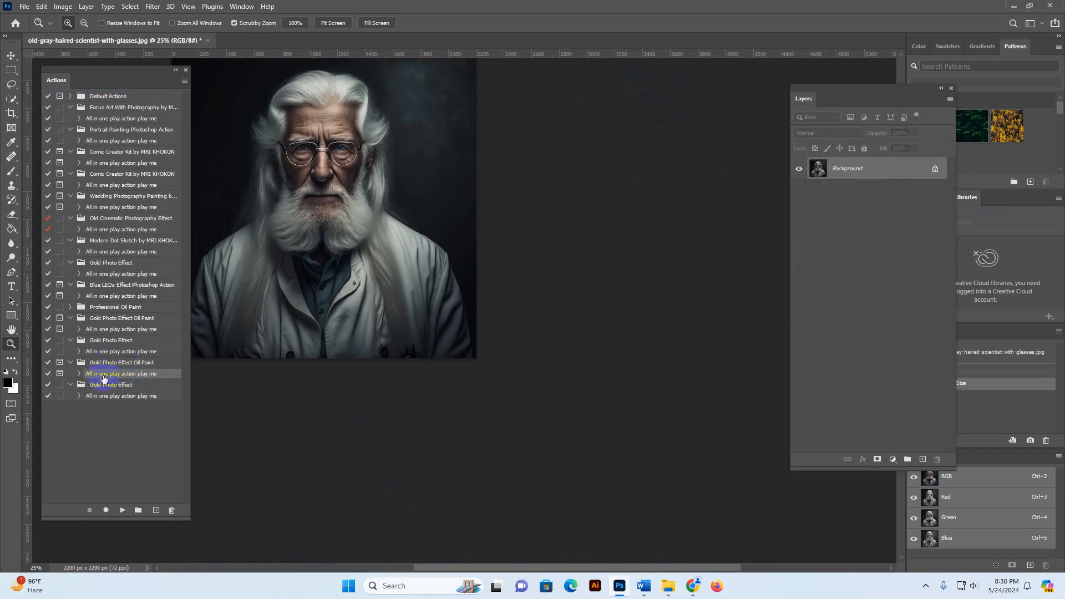
left_click(123, 510)
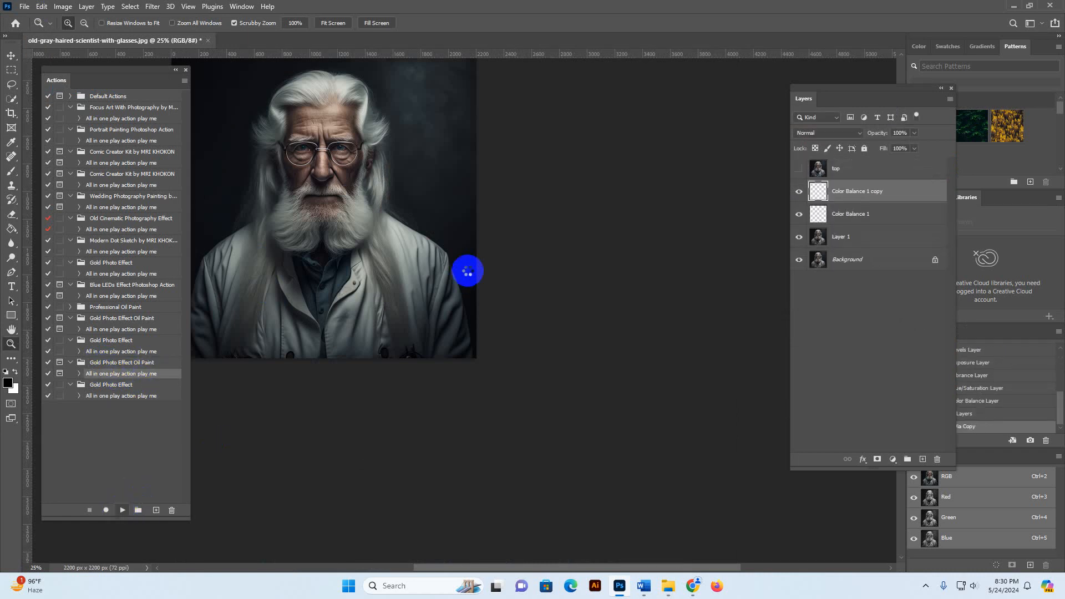
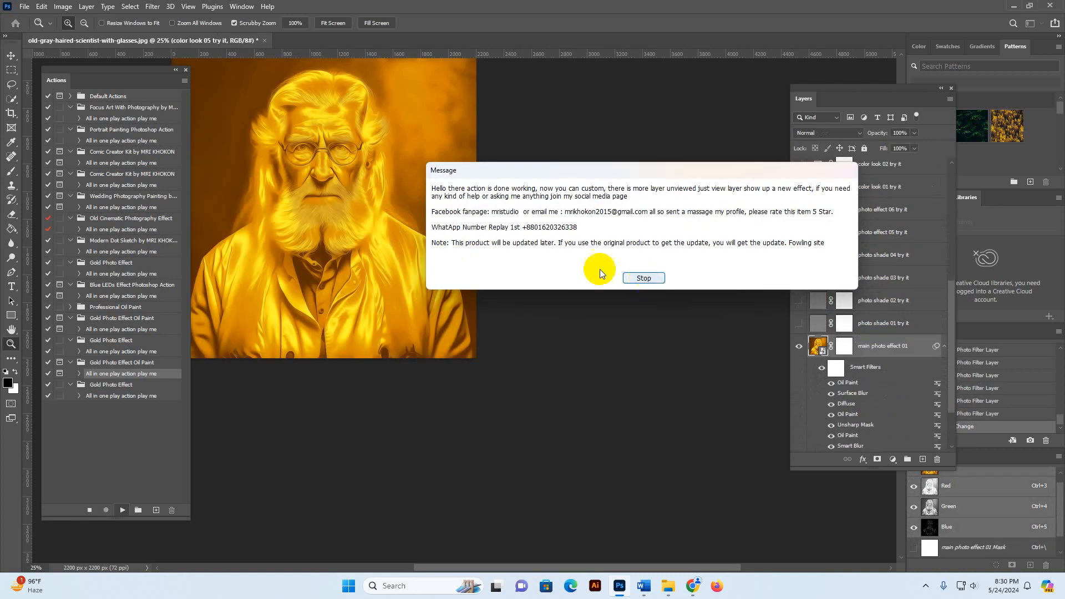
left_click(639, 278)
Examine the gold oil paint effect on the man's face, beard and coat up close in full-screen view.
left_click_drag(499, 284, 590, 292)
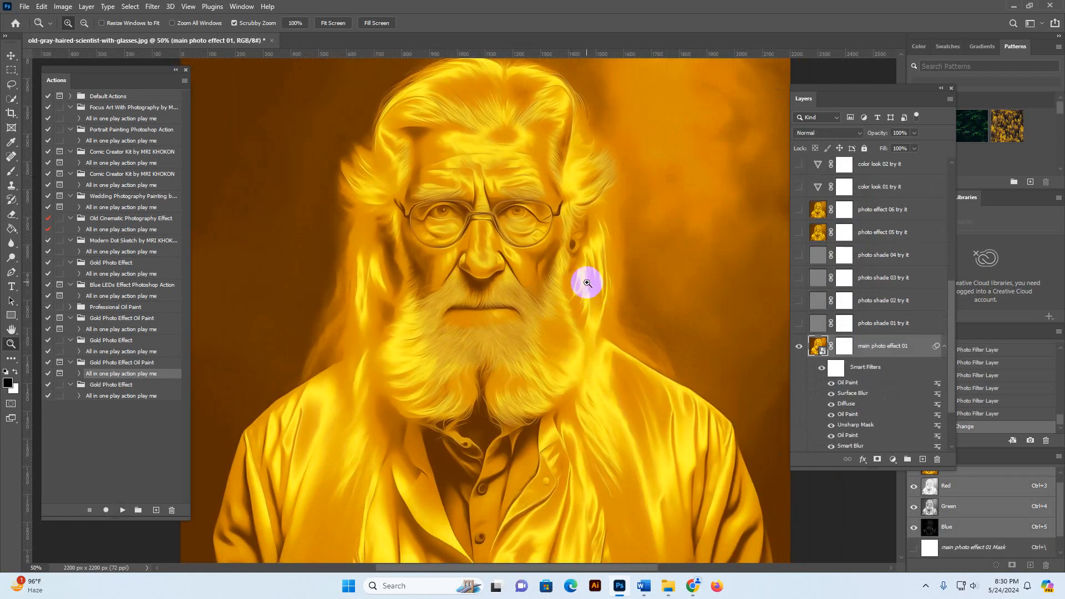
left_click(559, 301)
key("f")
key("f")
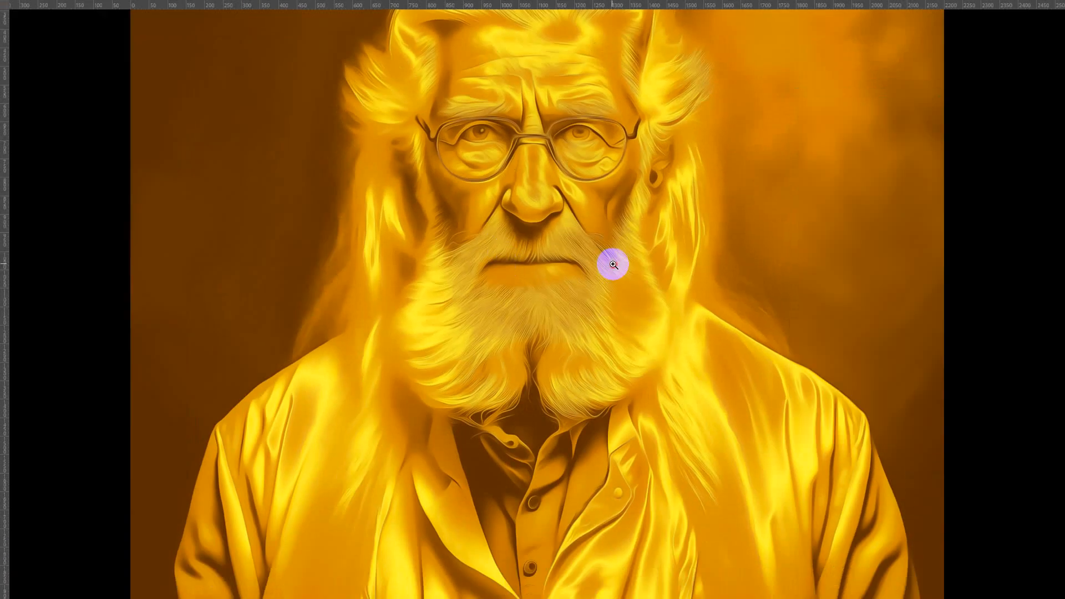
left_click(613, 264)
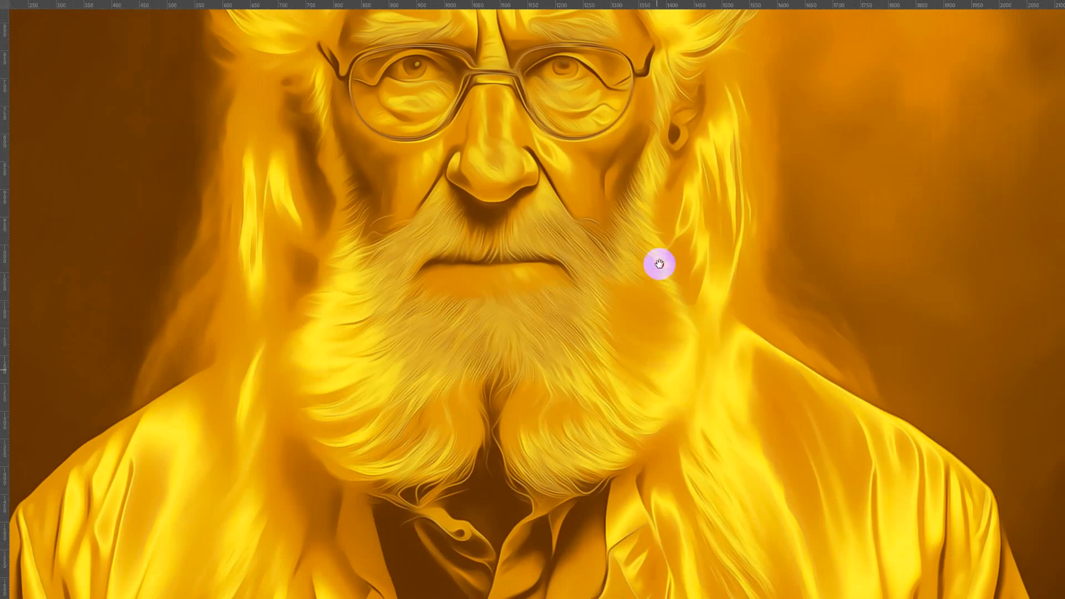
scroll(658, 264, "down", 10)
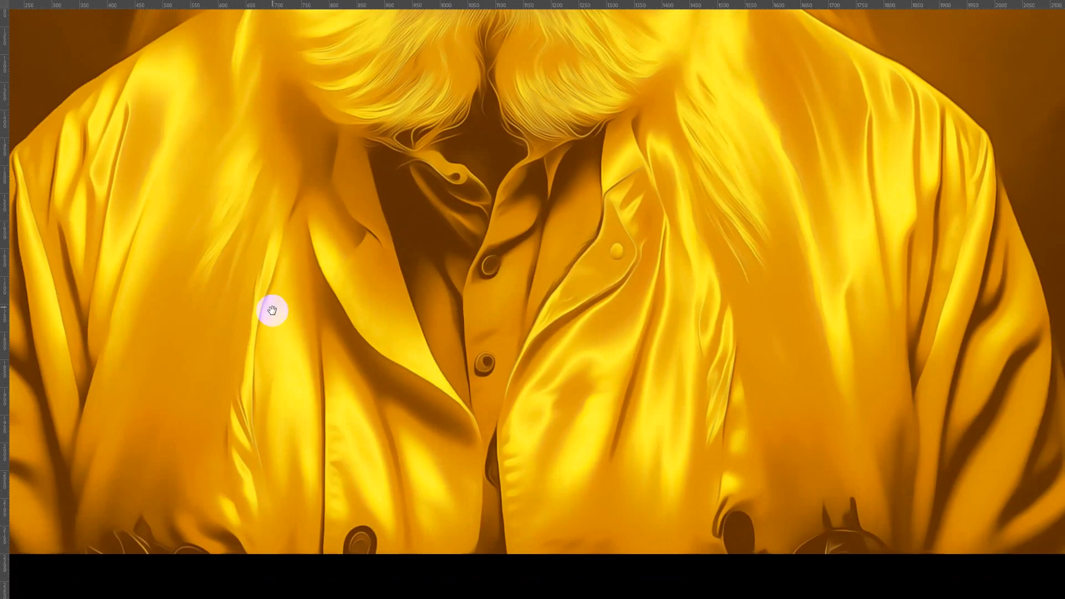
left_click_drag(272, 310, 532, 363)
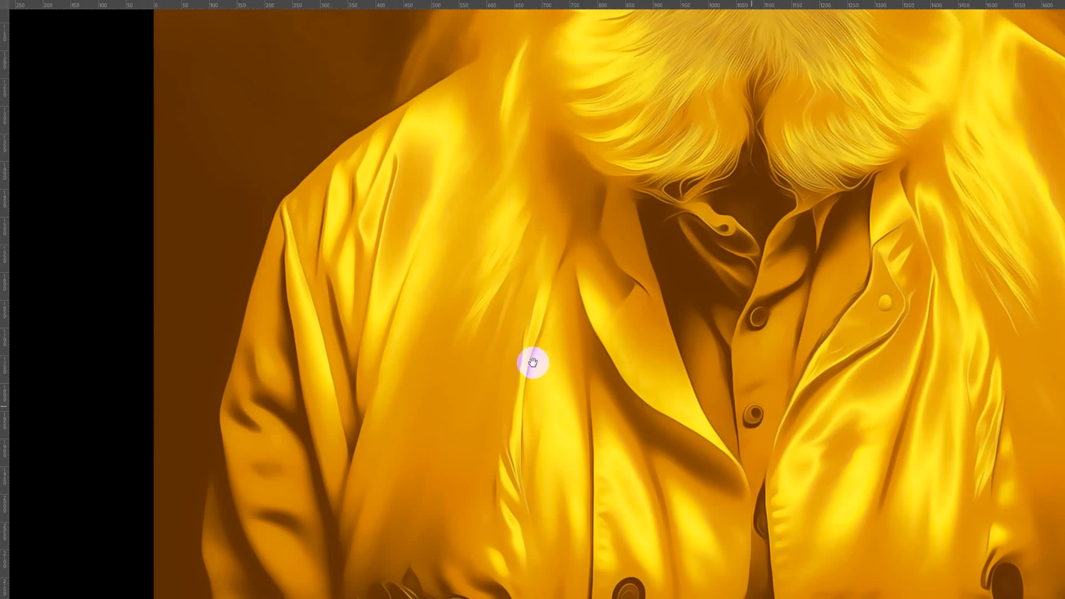
left_click_drag(724, 263, 644, 480)
left_click_drag(742, 184, 491, 493)
left_click_drag(555, 414, 673, 312)
scroll(646, 324, "down", 4)
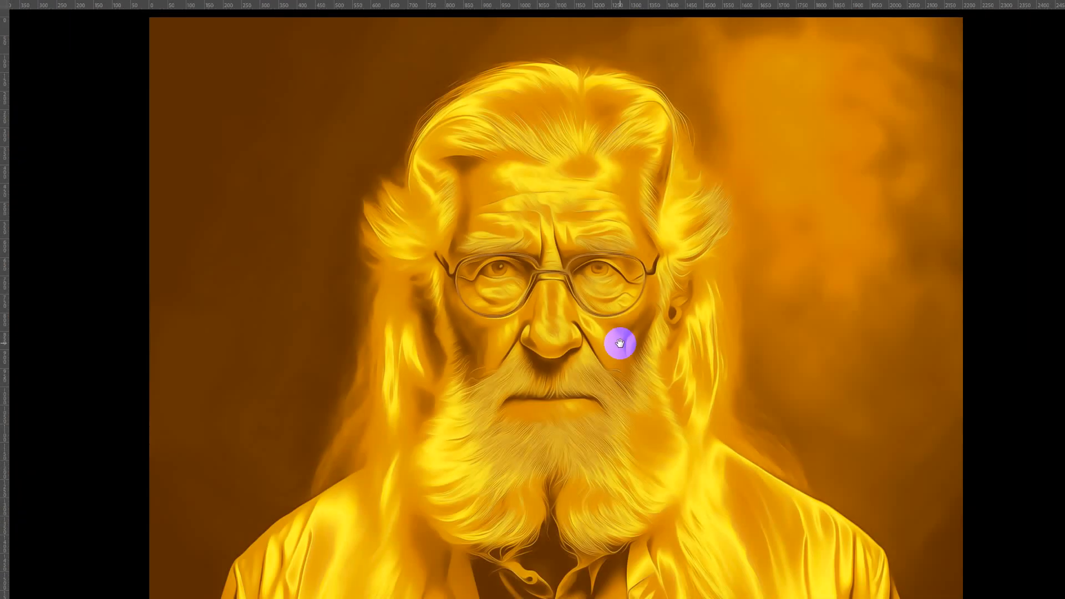
left_click_drag(620, 343, 572, 274)
key("f")
scroll(579, 346, "down", 1)
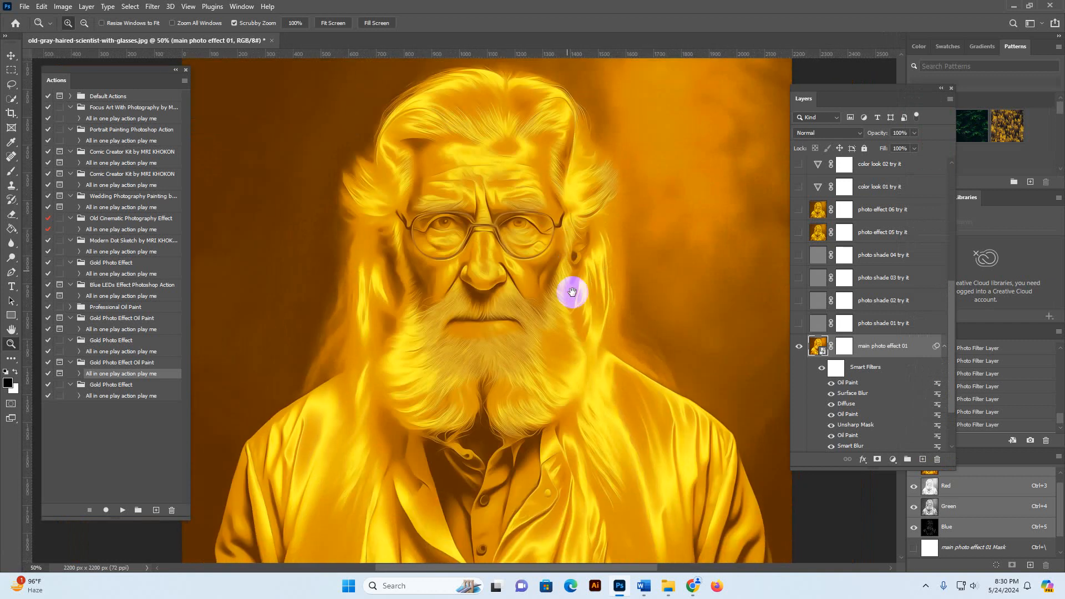
left_click_drag(566, 311, 541, 311)
Compare the portrait with and without the photo shade 01 try it layer, and show photo shade 02 try it in its place.
left_click(831, 326)
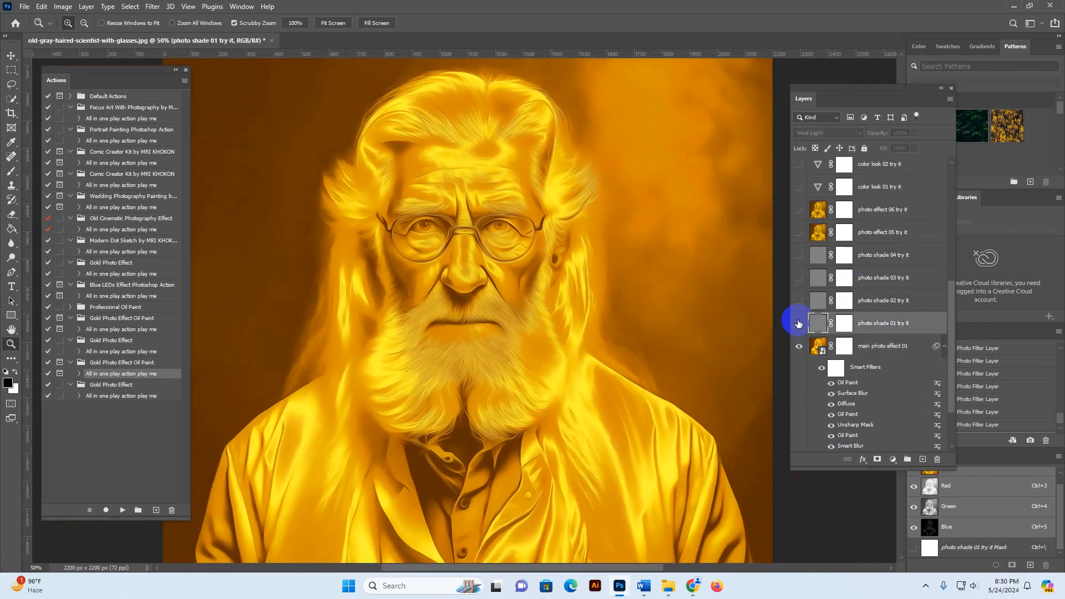
left_click(798, 323)
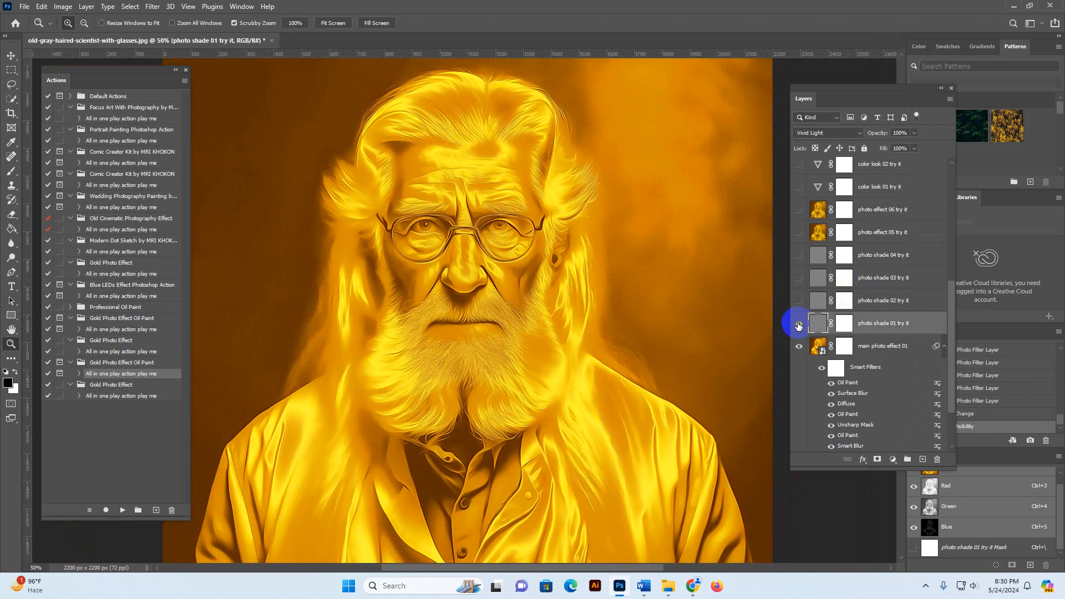
left_click(535, 271)
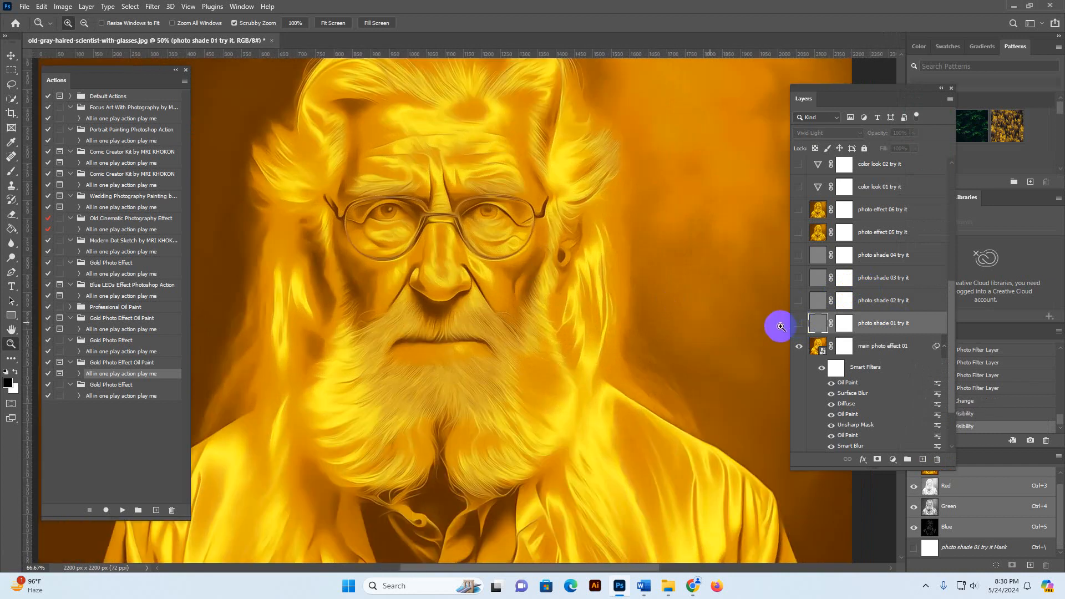
left_click(799, 325)
left_click(799, 325)
left_click(518, 297)
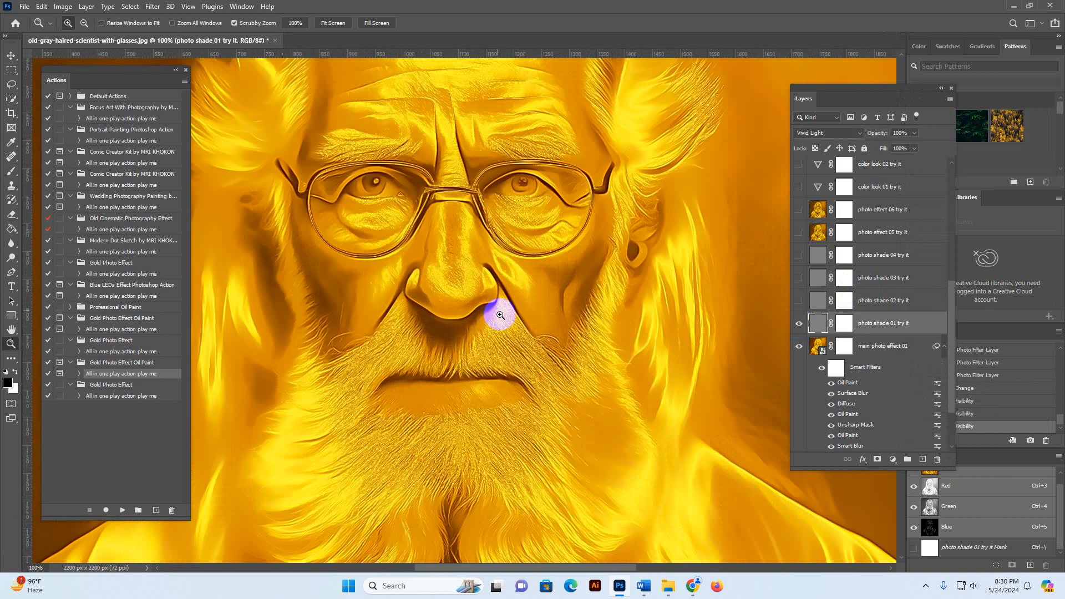
left_click(503, 269, "alt")
left_click(799, 323)
left_click(799, 301)
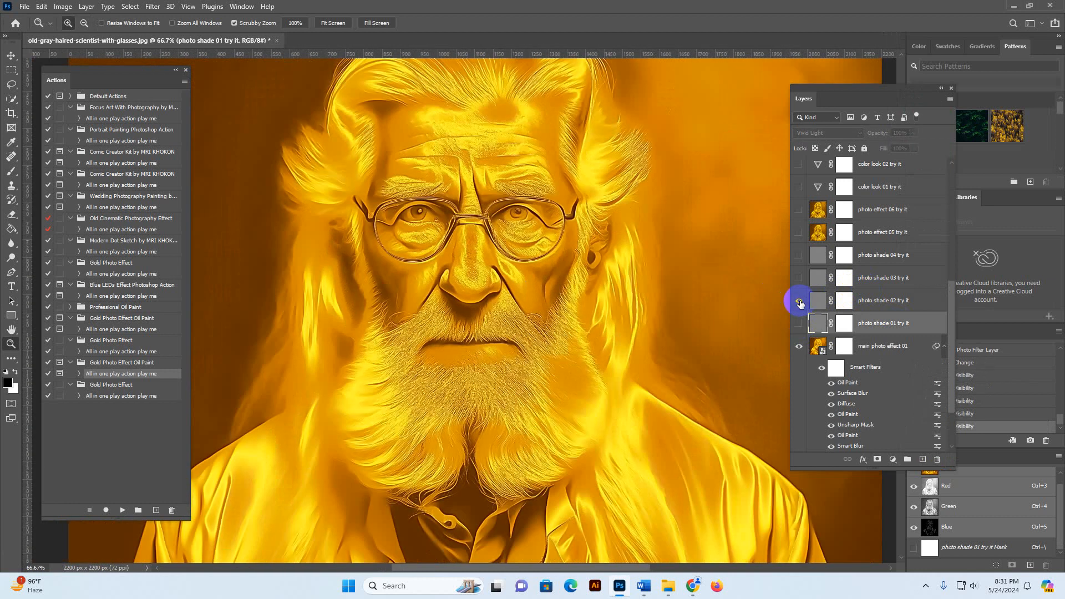
Preview the photo effect 05 try it layer up close in place of photo shade 02, and switch back to photo shade 01 try it.
left_click(799, 301)
left_click(799, 278)
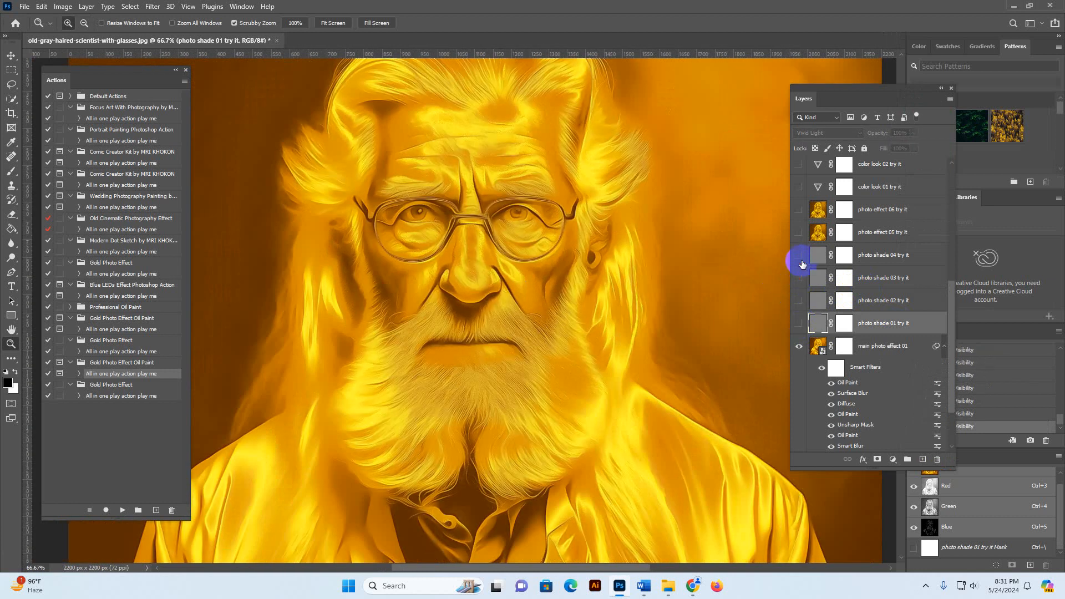
left_click(799, 233)
left_click(504, 321)
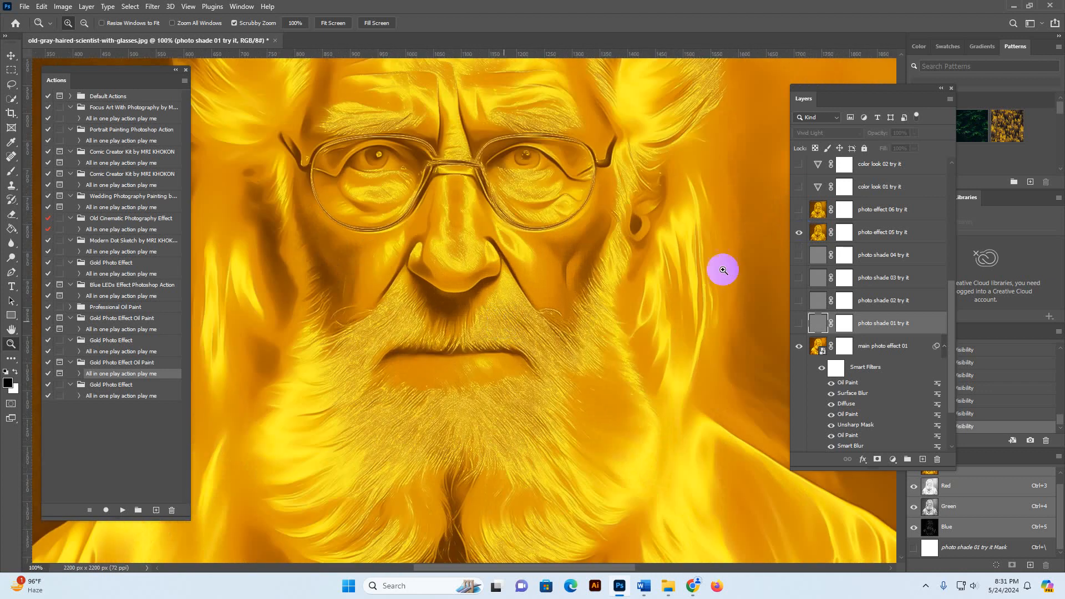
left_click(582, 274, "alt")
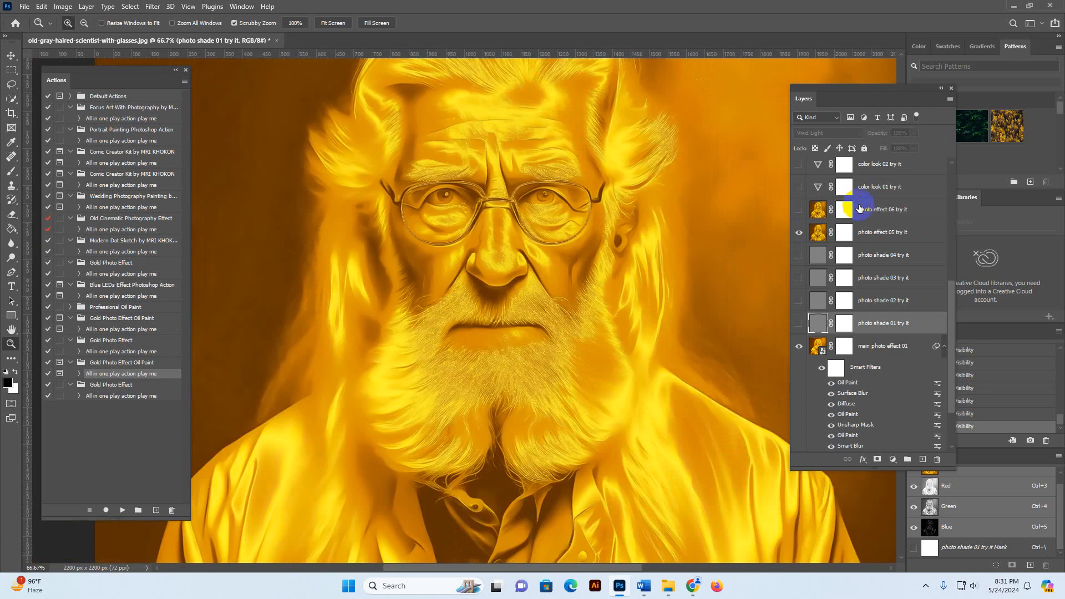
left_click(799, 232)
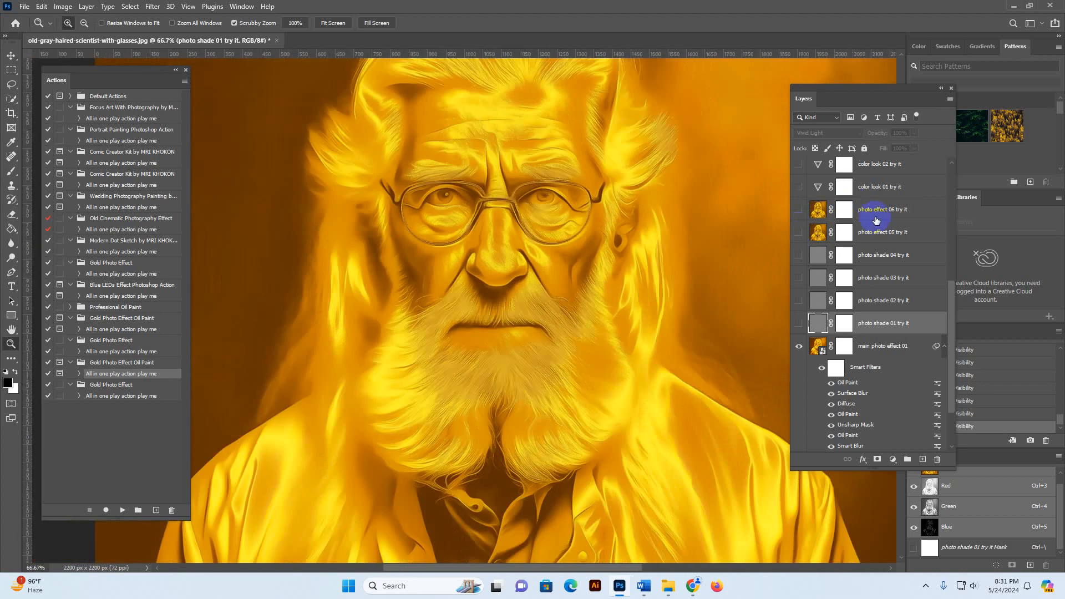
left_click(797, 325)
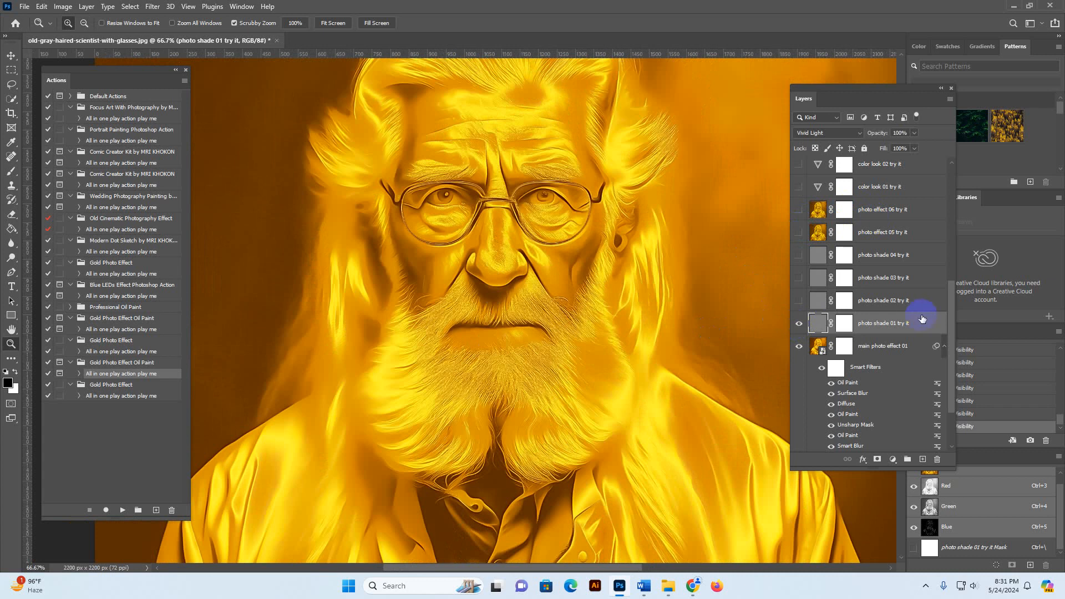
Preview the color look 01 to 04 try it layers one at a time on the portrait, leaving all of them hidden.
scroll(887, 311, "up", 3)
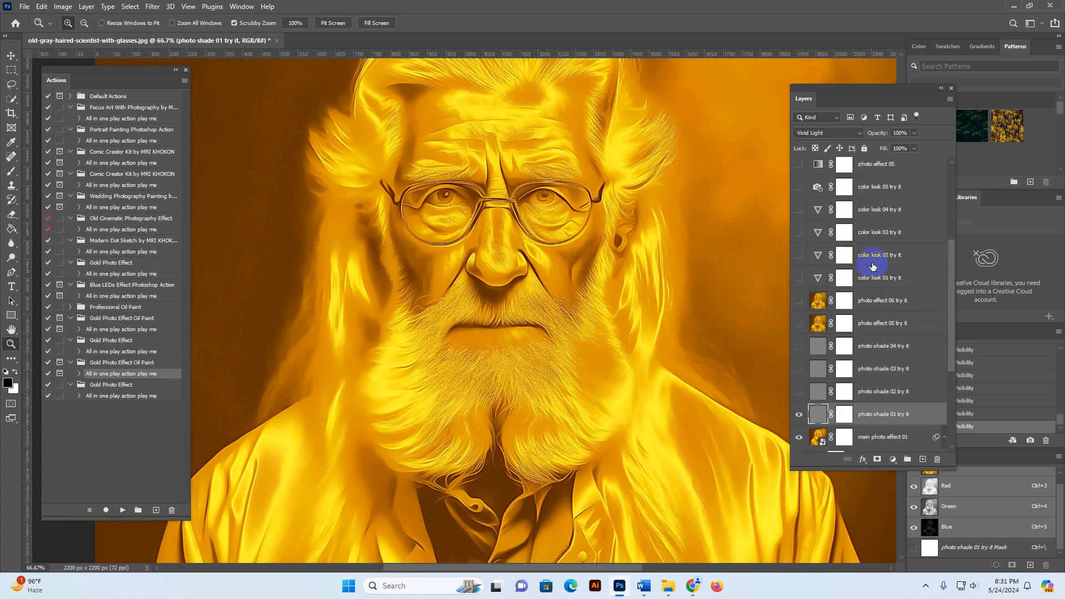
left_click(797, 256)
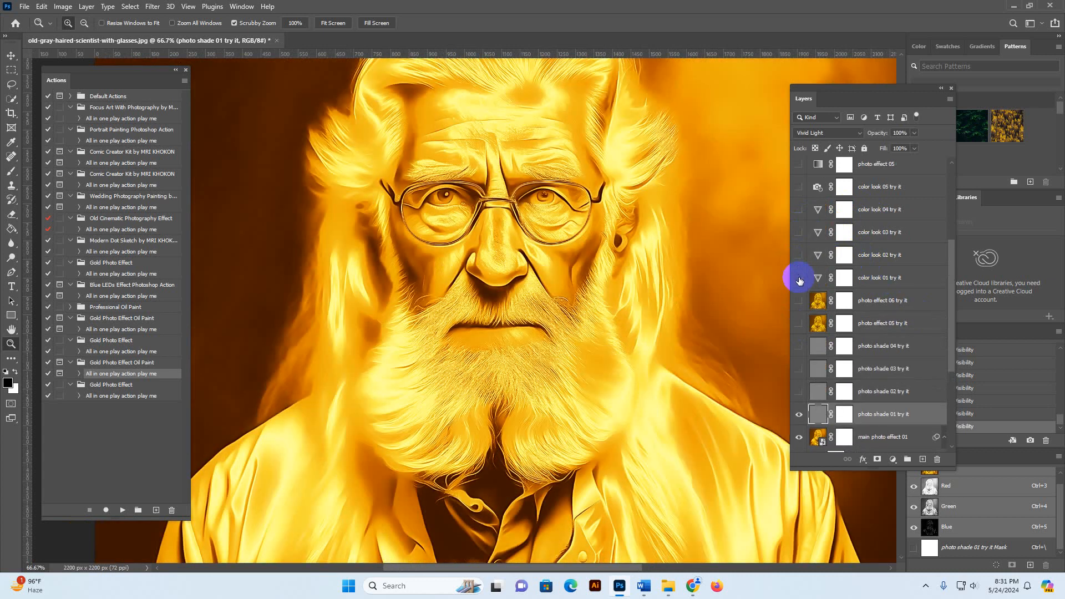
left_click(798, 278)
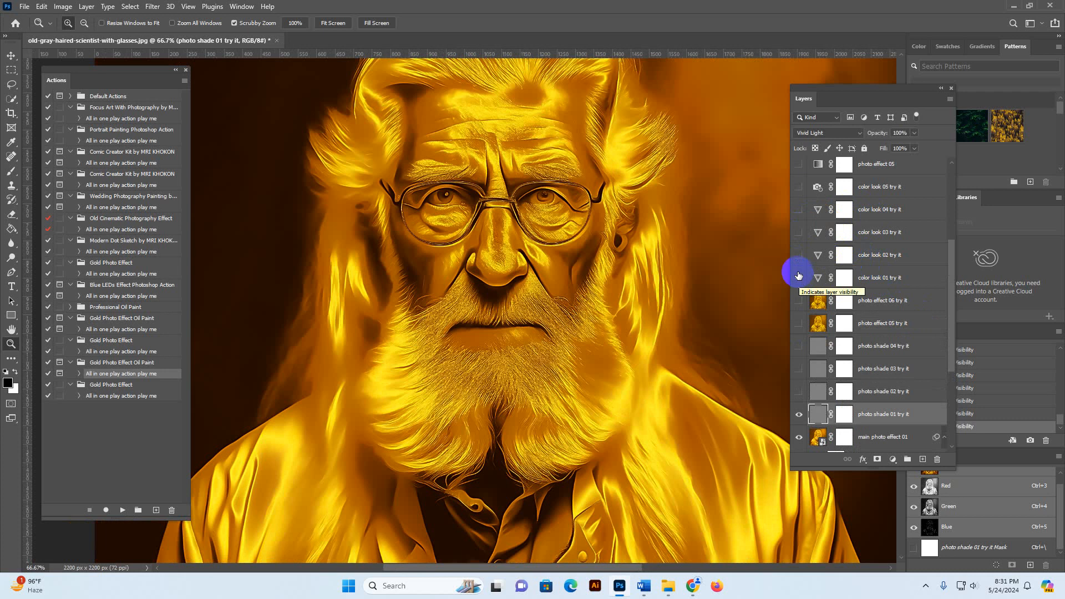
left_click(799, 278)
left_click(802, 232)
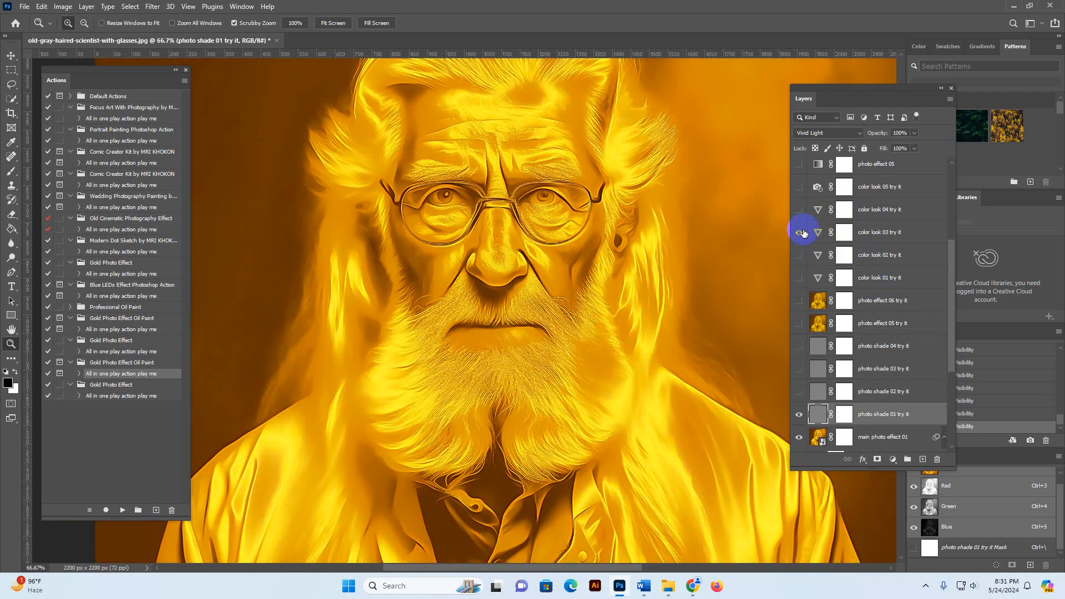
left_click(799, 211)
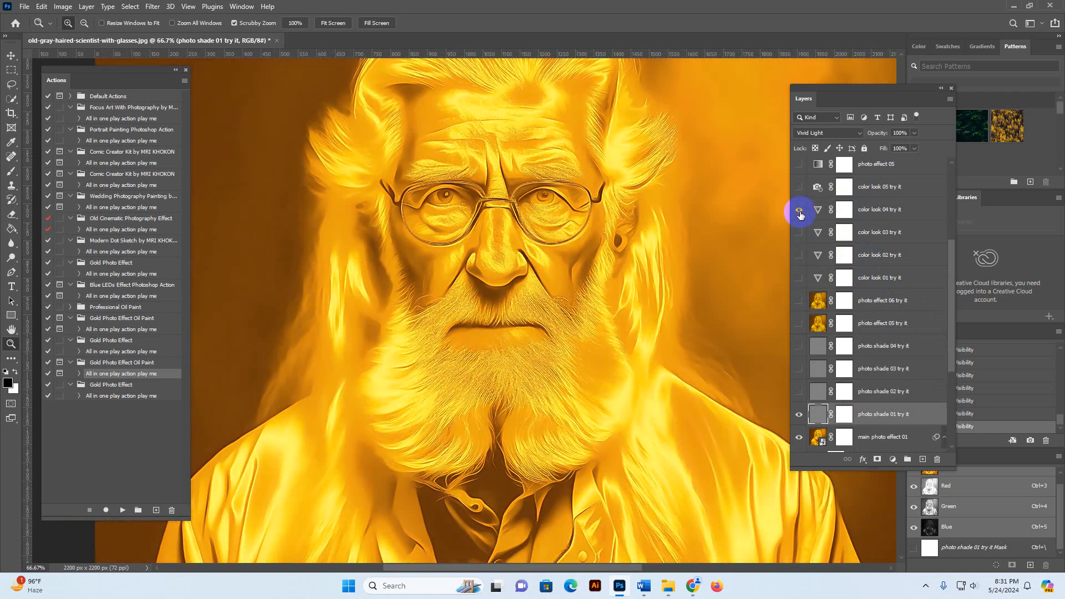
left_click(799, 212)
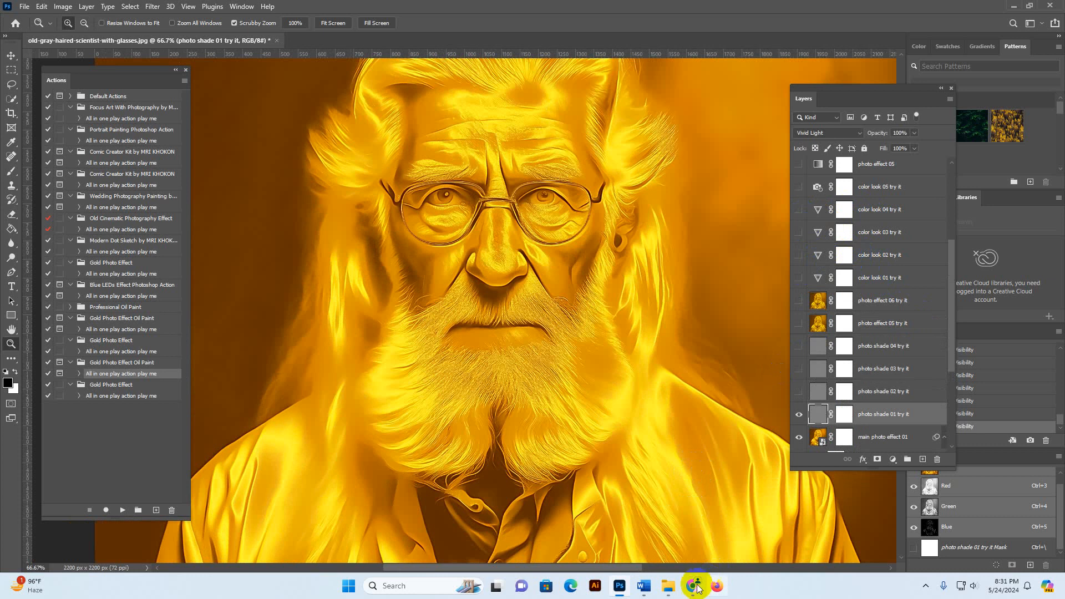
Switch to Chrome and look over the profile header and product listings of the MRI STUDIO shop on Creative Market.
mouse_move(693, 584)
left_click(664, 544)
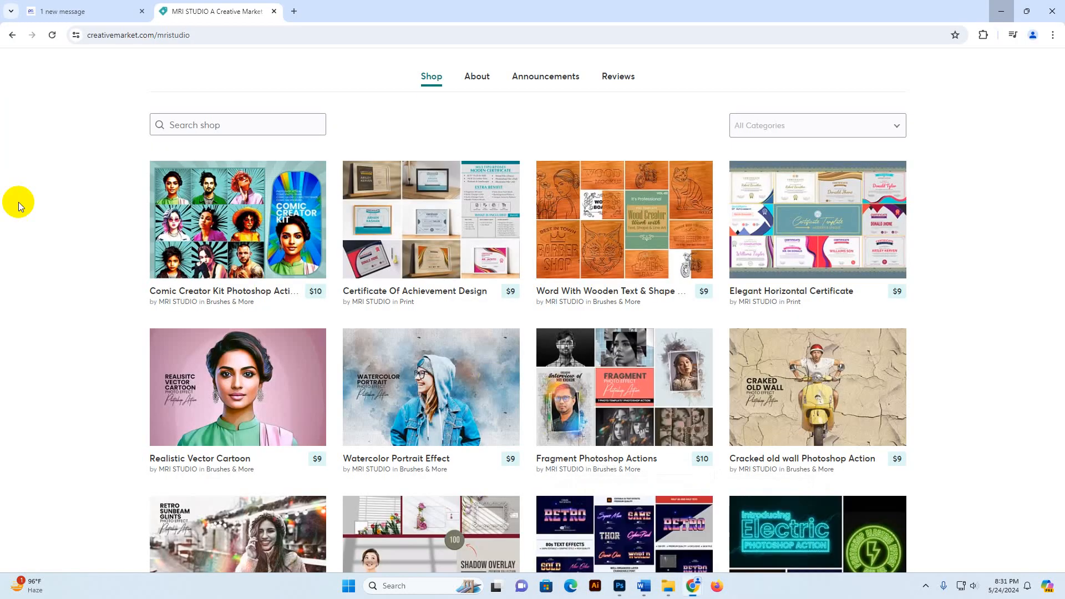
scroll(75, 254, "up", 5)
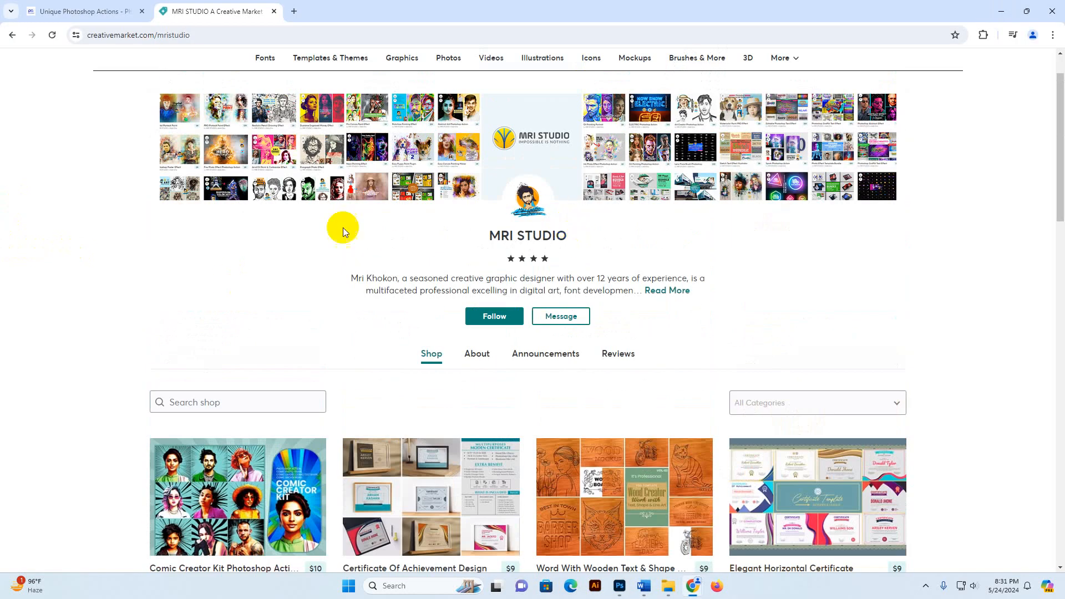
scroll(342, 228, "up", 1)
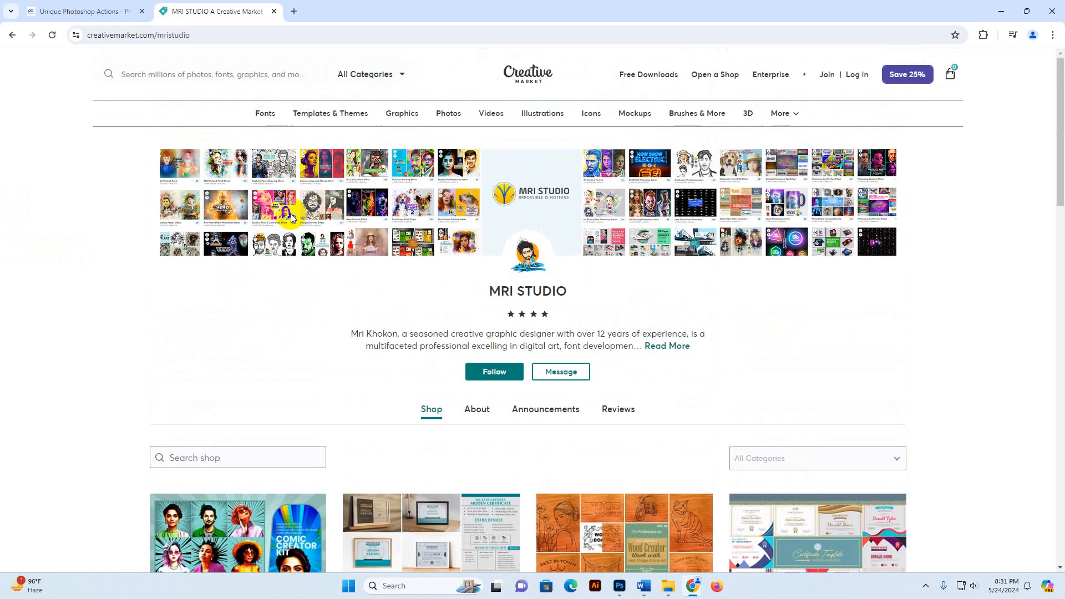
scroll(291, 330, "down", 5)
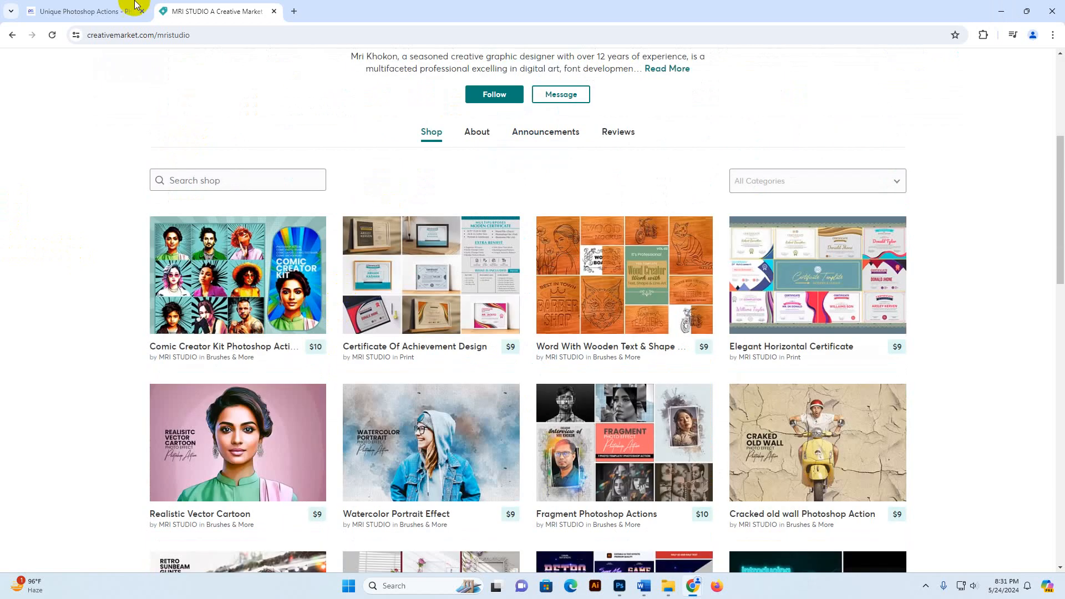
Browse the photoshopaction.net home page up to its Featured Files, and return to the MRI STUDIO shop.
left_click(80, 12)
scroll(102, 244, "up", 10)
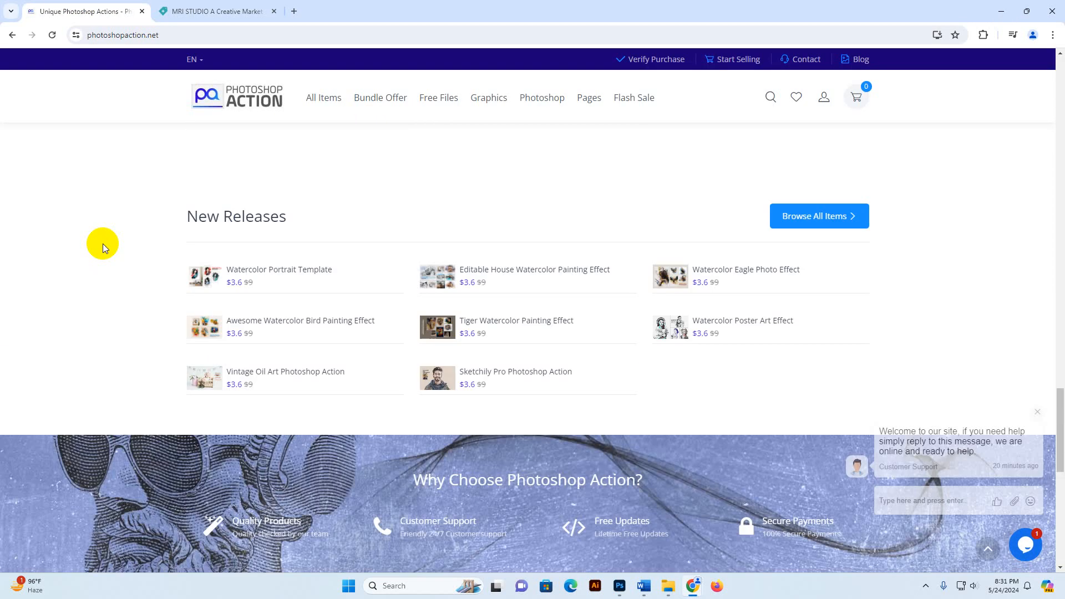
scroll(104, 245, "up", 8)
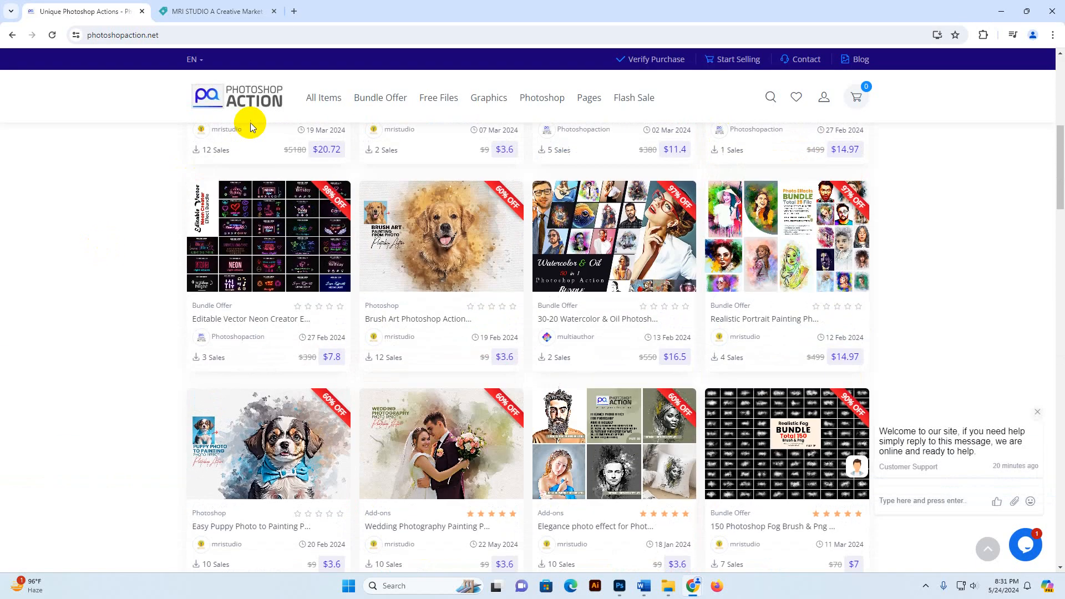
mouse_move(438, 104)
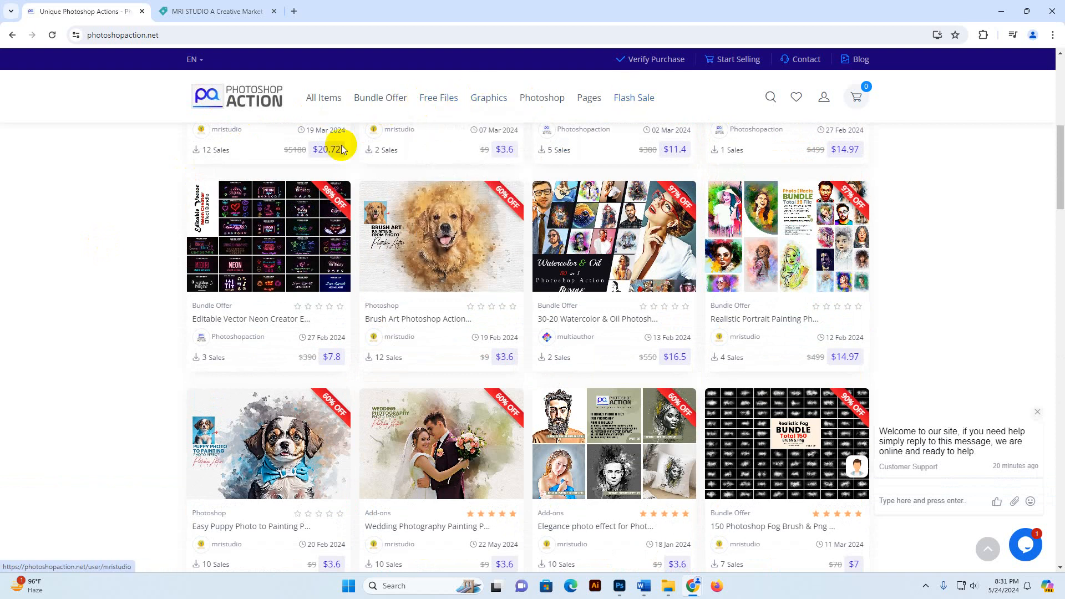
scroll(288, 267, "up", 7)
scroll(257, 426, "down", 3)
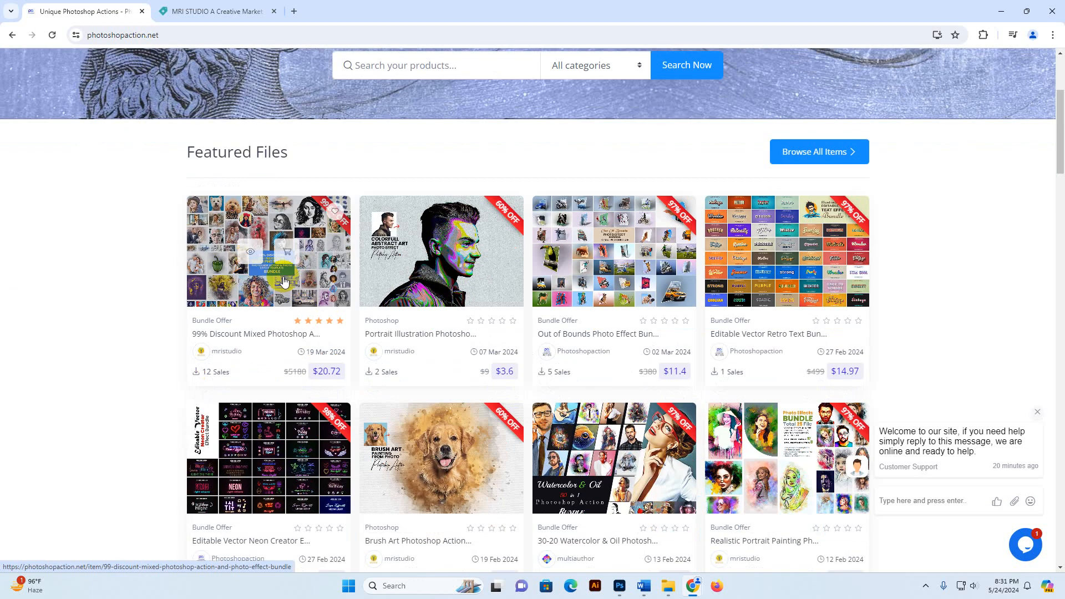
scroll(310, 248, "up", 3)
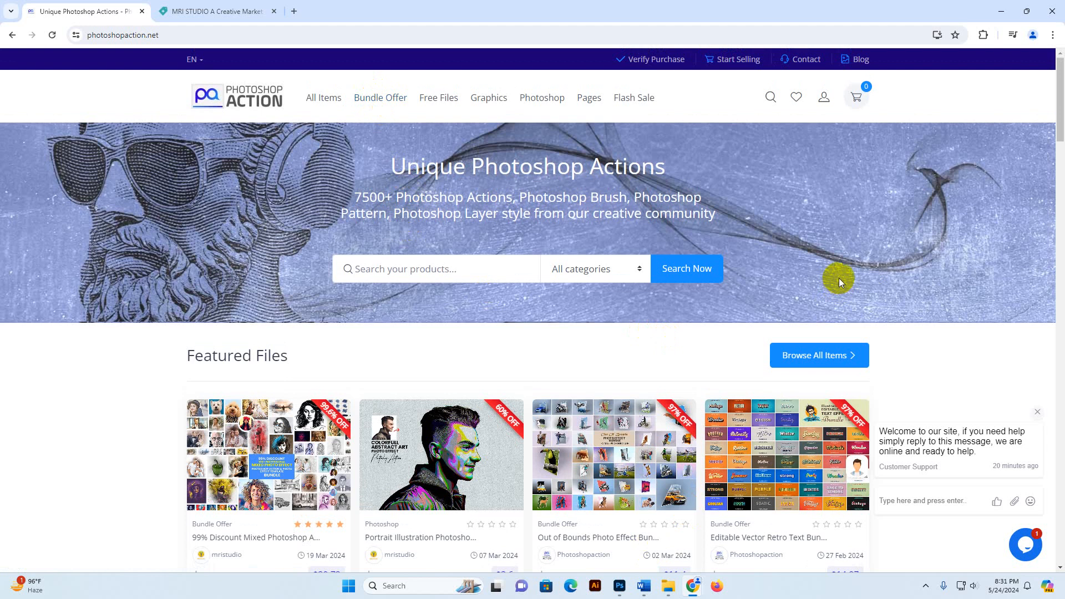
left_click(236, 11)
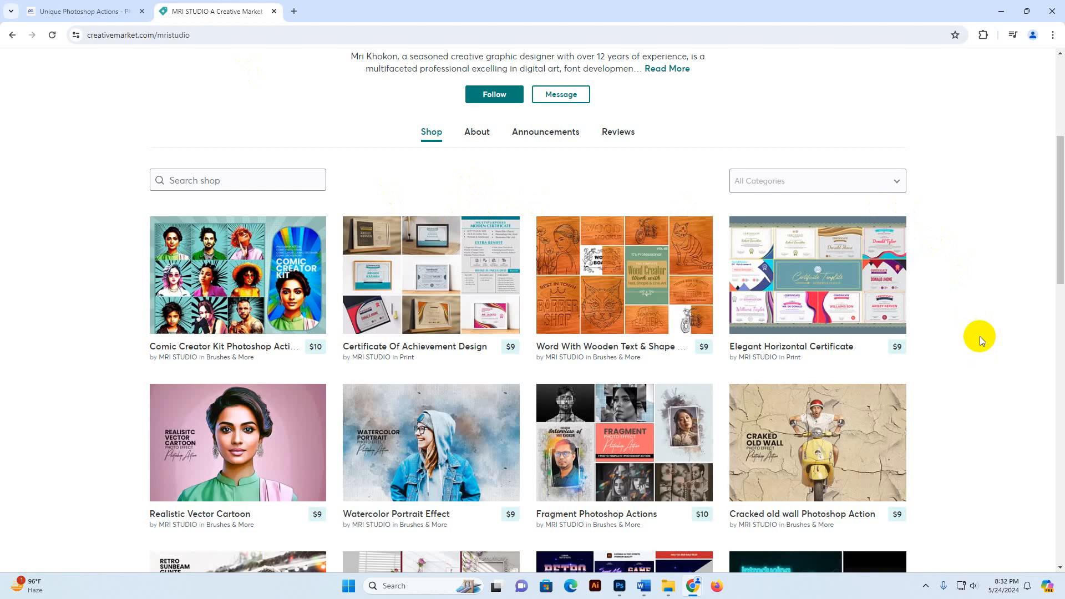
Open the Free Portrait Text Photo Effect item from the Free Items section of photoshopaction.net.
left_click(49, 17)
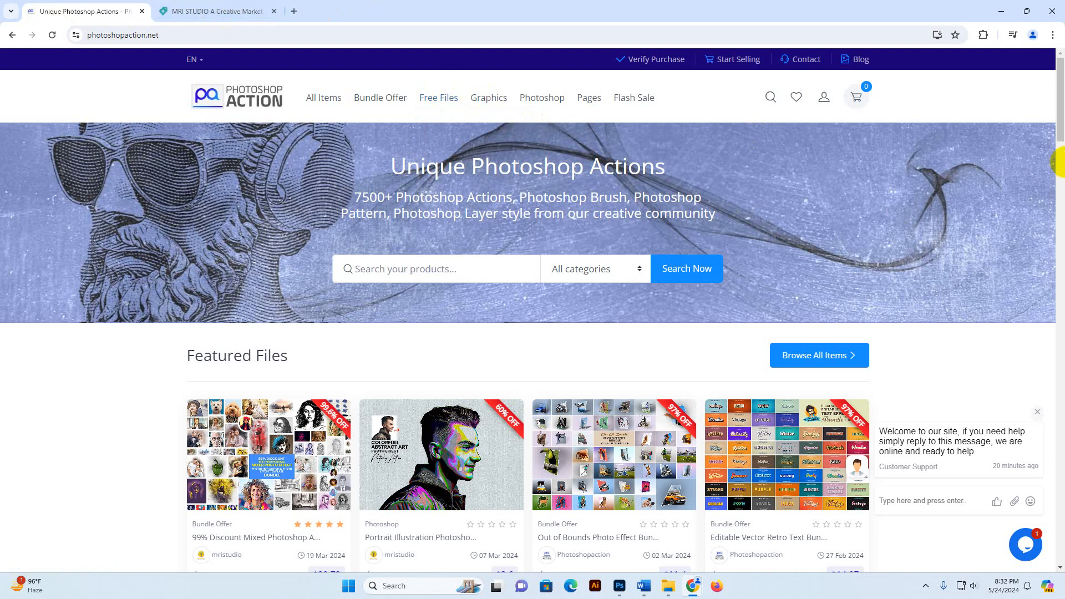
left_click_drag(1059, 133, 1048, 574)
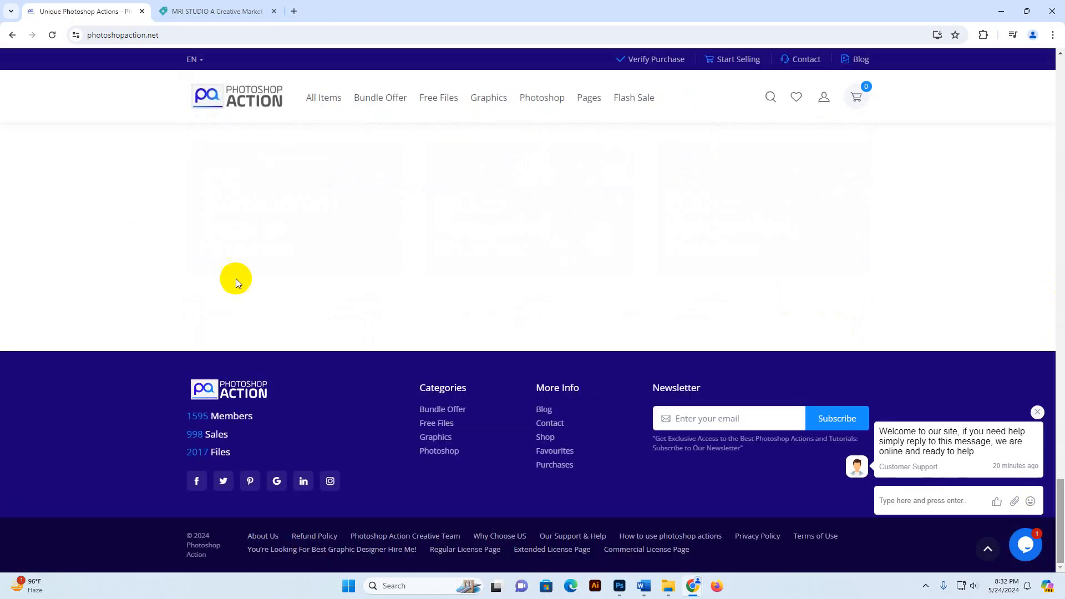
scroll(249, 265, "up", 15)
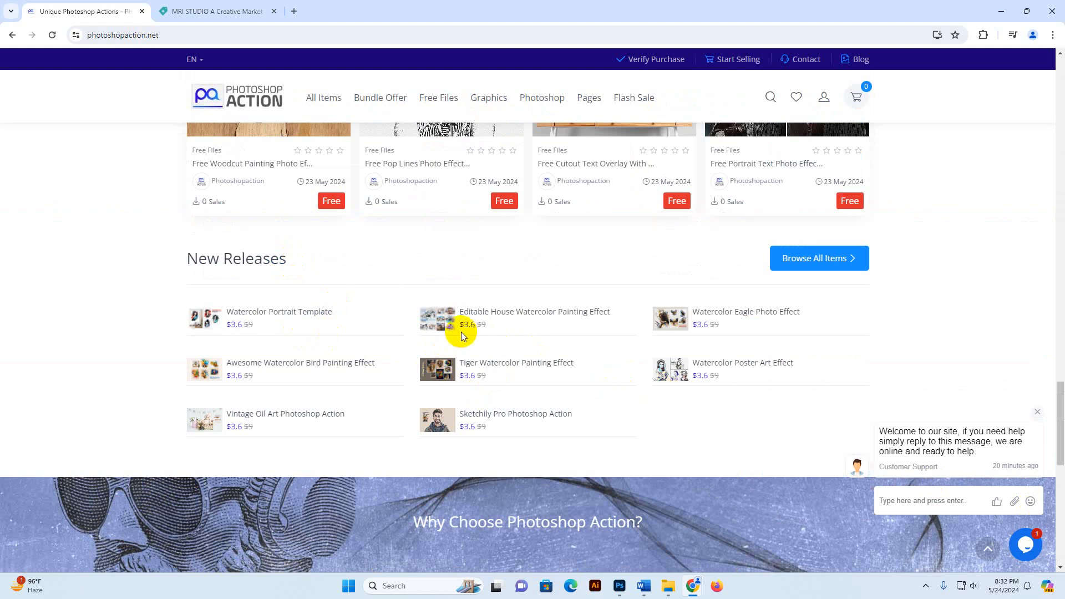
scroll(462, 333, "up", 4)
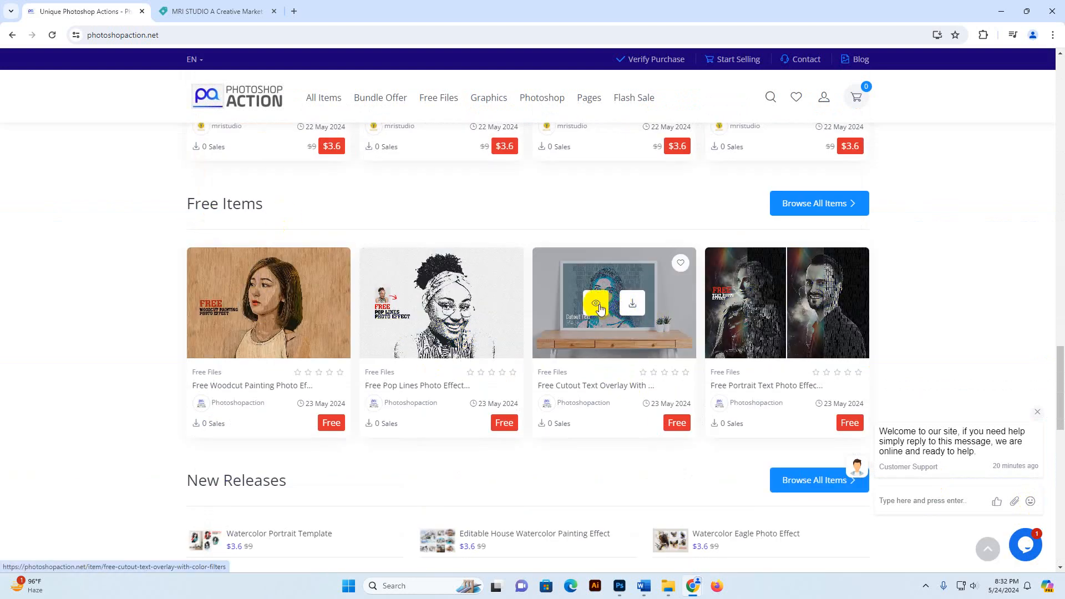
left_click(771, 303)
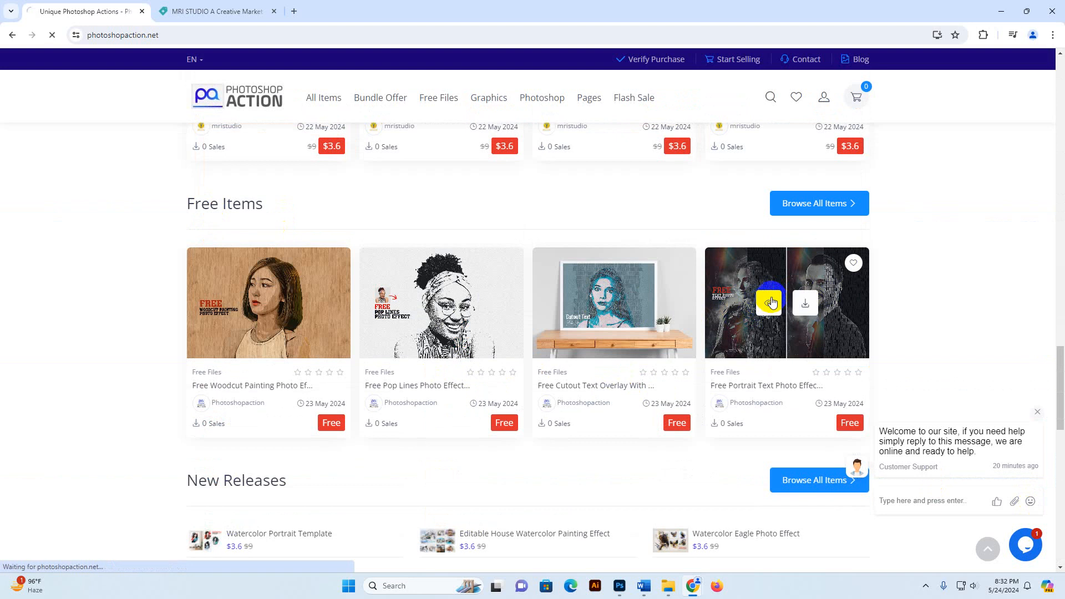